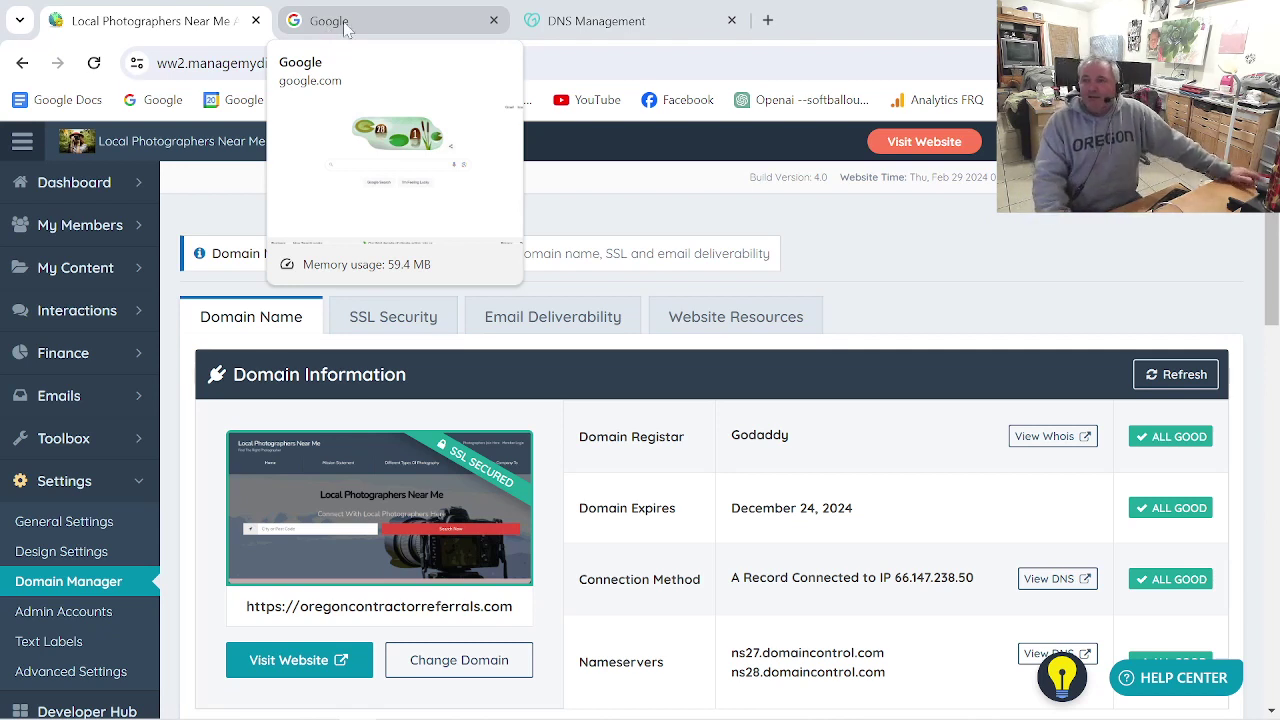
- Copy the IP address 66.147.238.50 given for the A Record Method in the domain connection instructions
scroll(375, 257, down, 1)
scroll(375, 257, down, 3)
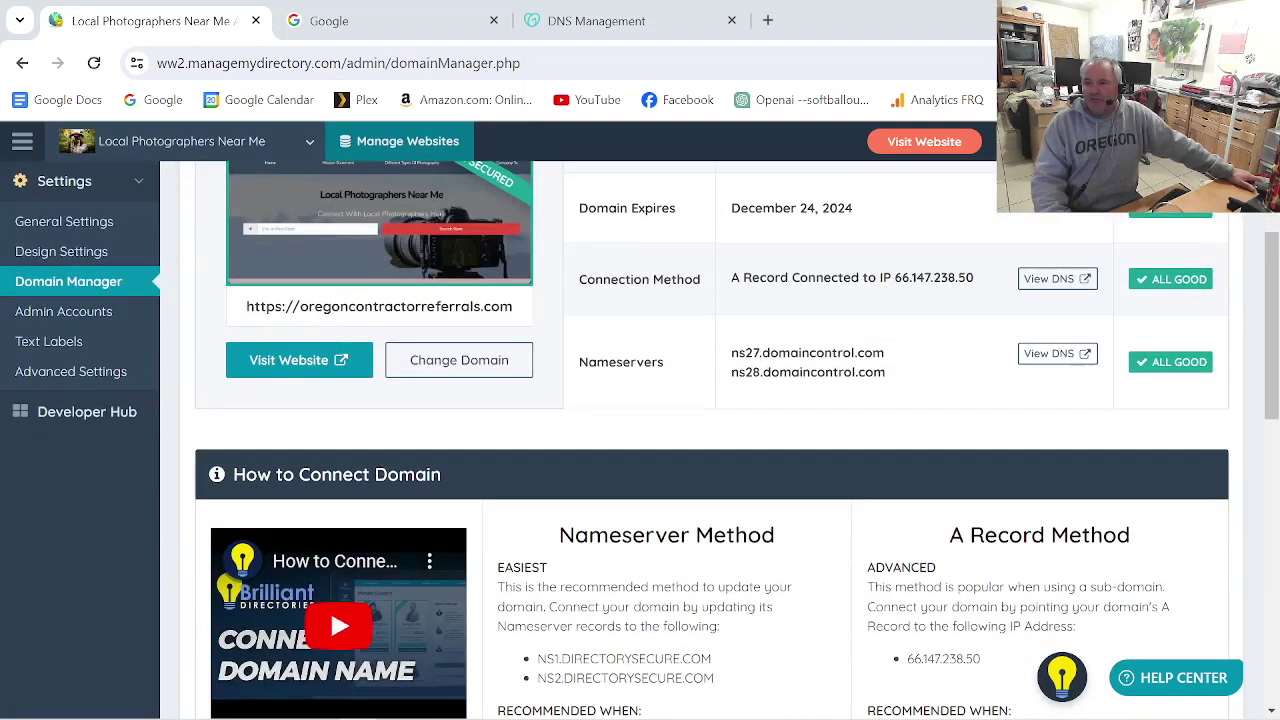
scroll(420, 380, up, 2)
scroll(560, 395, down, 4)
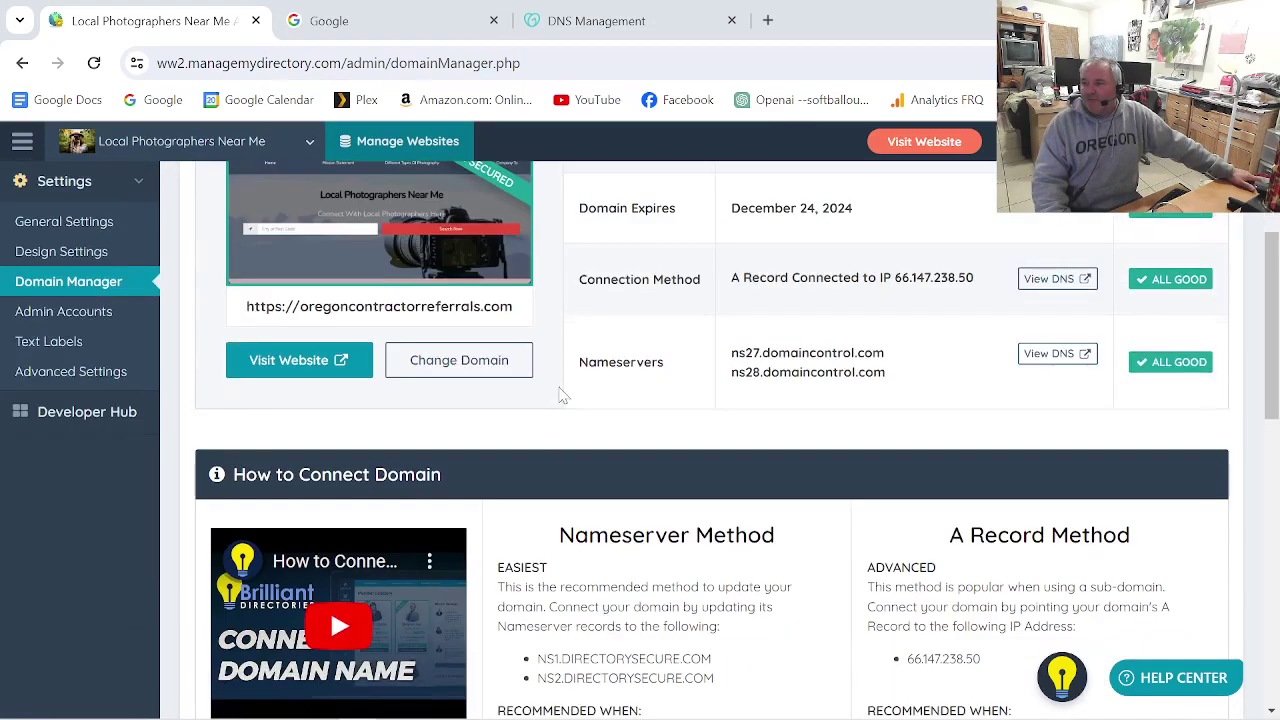
scroll(594, 472, down, 3)
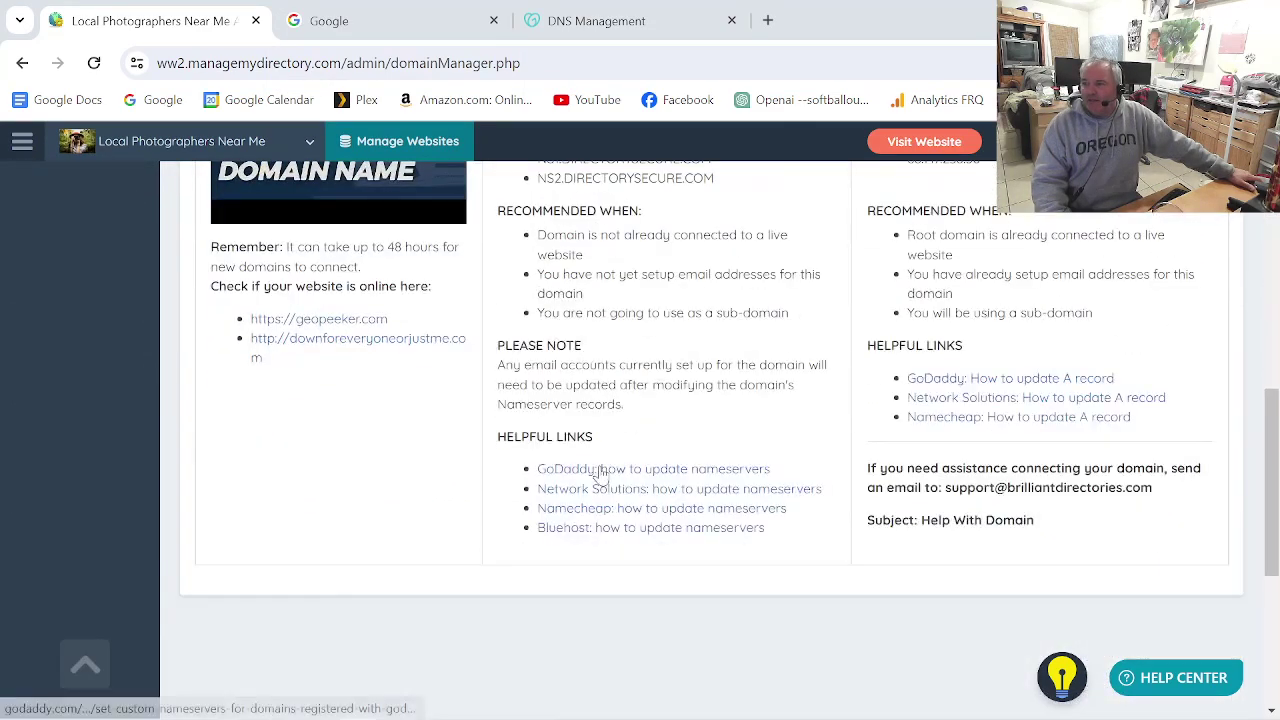
scroll(645, 452, up, 2)
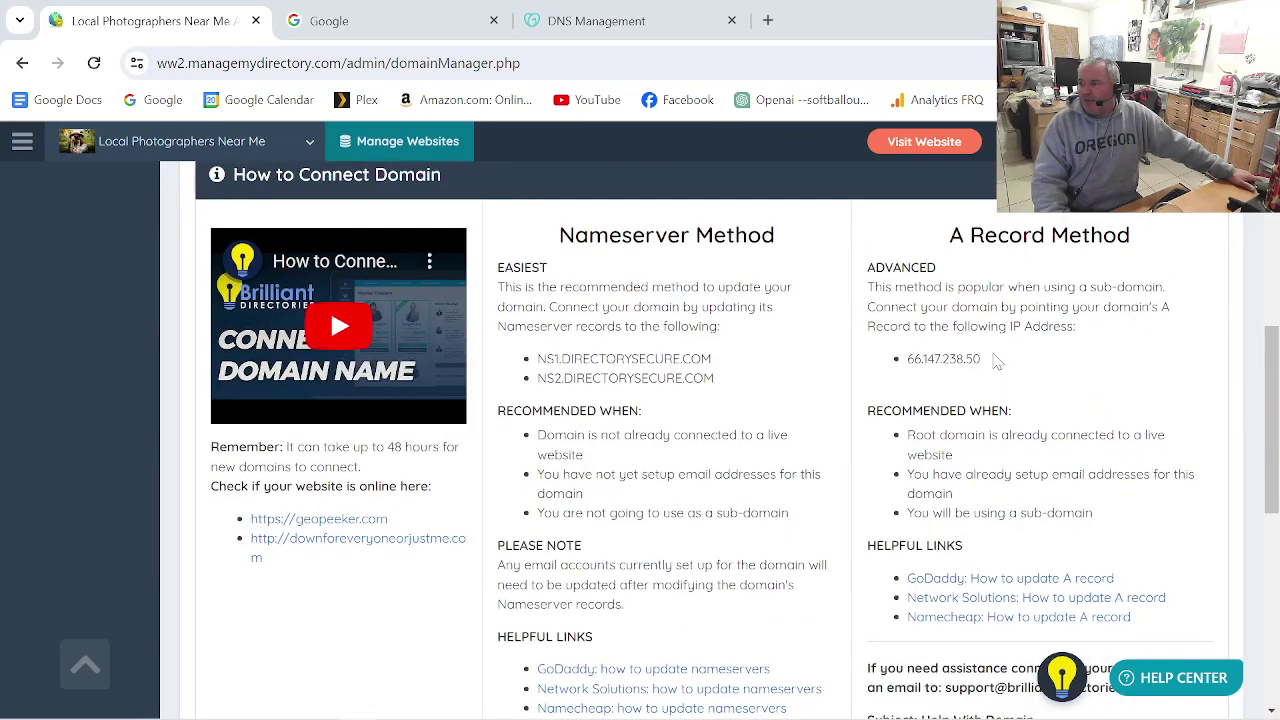
drag(982, 359, 912, 360)
right_click(930, 359)
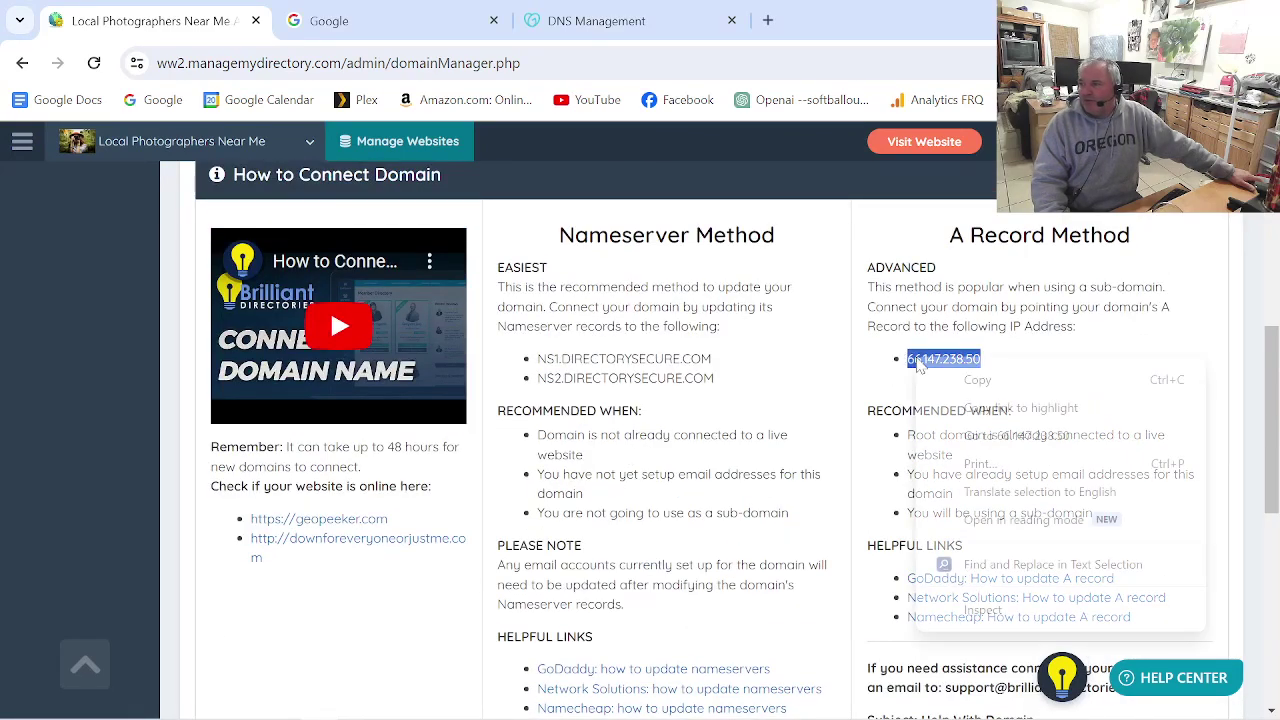
click(966, 386)
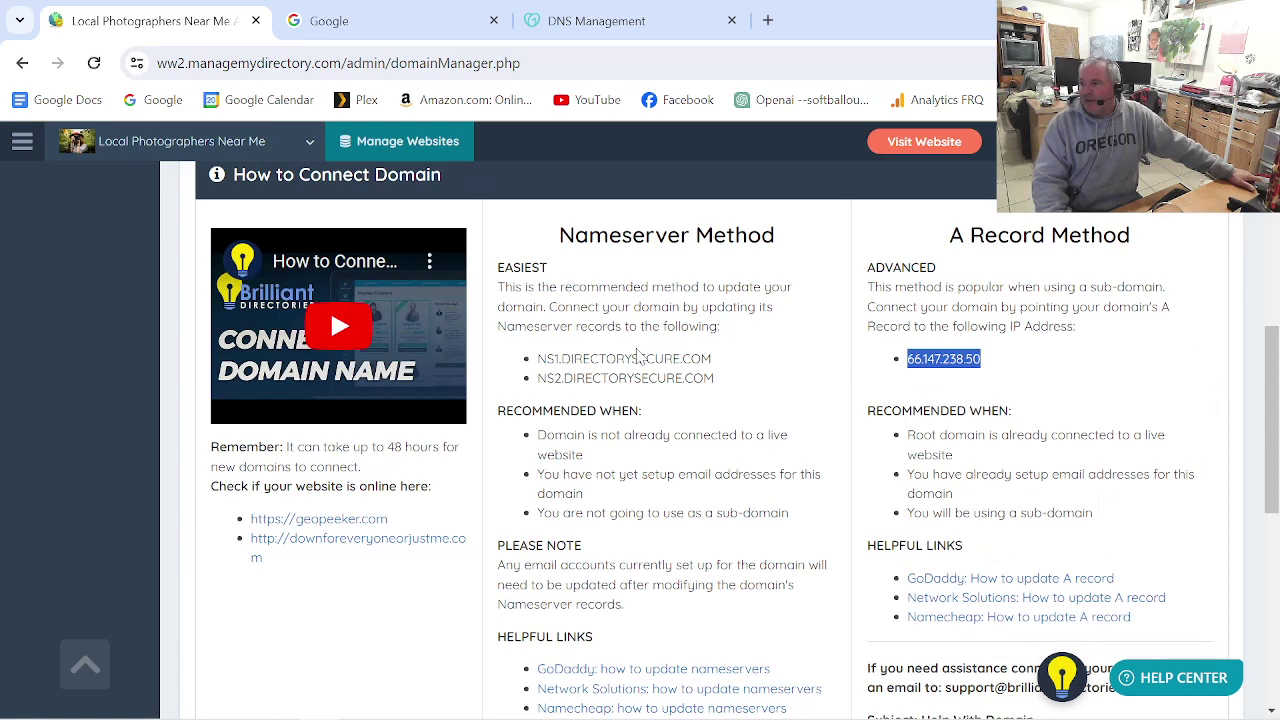
- In GoDaddy's DNS management for localphotographersnearme.com, set the @ A record's value to 66.147.238.50 and save it
click(615, 33)
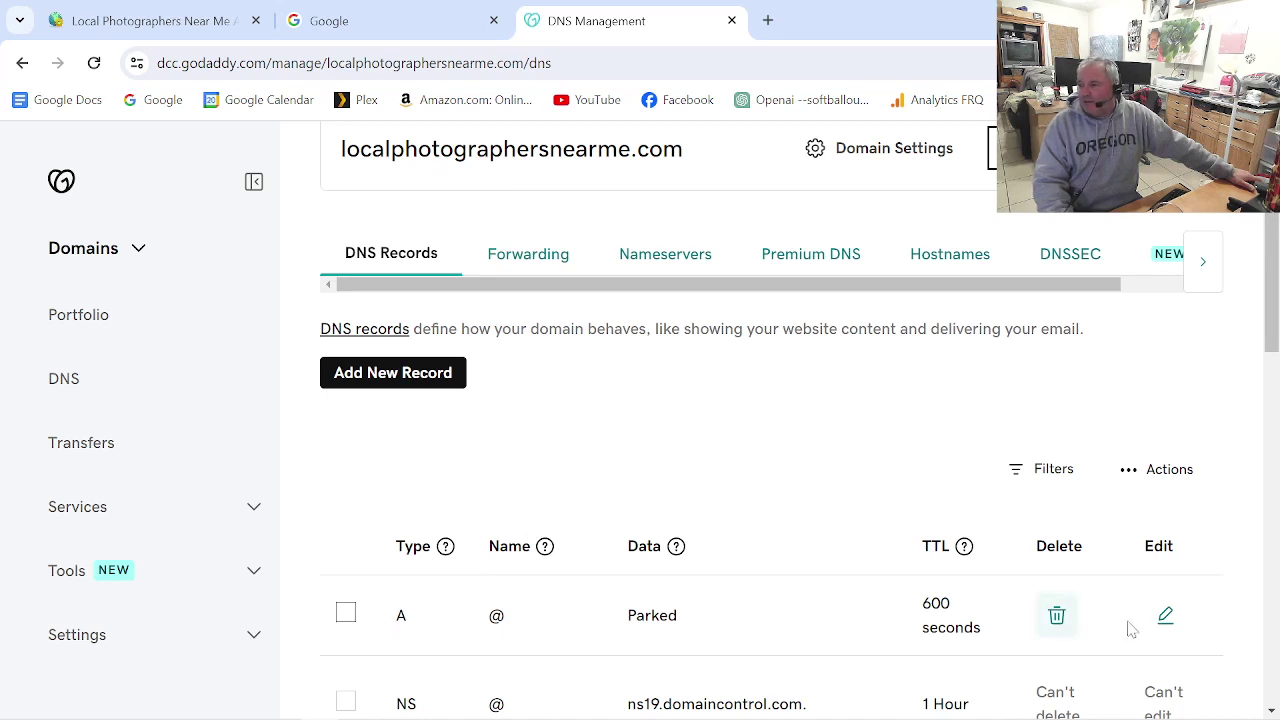
click(1165, 615)
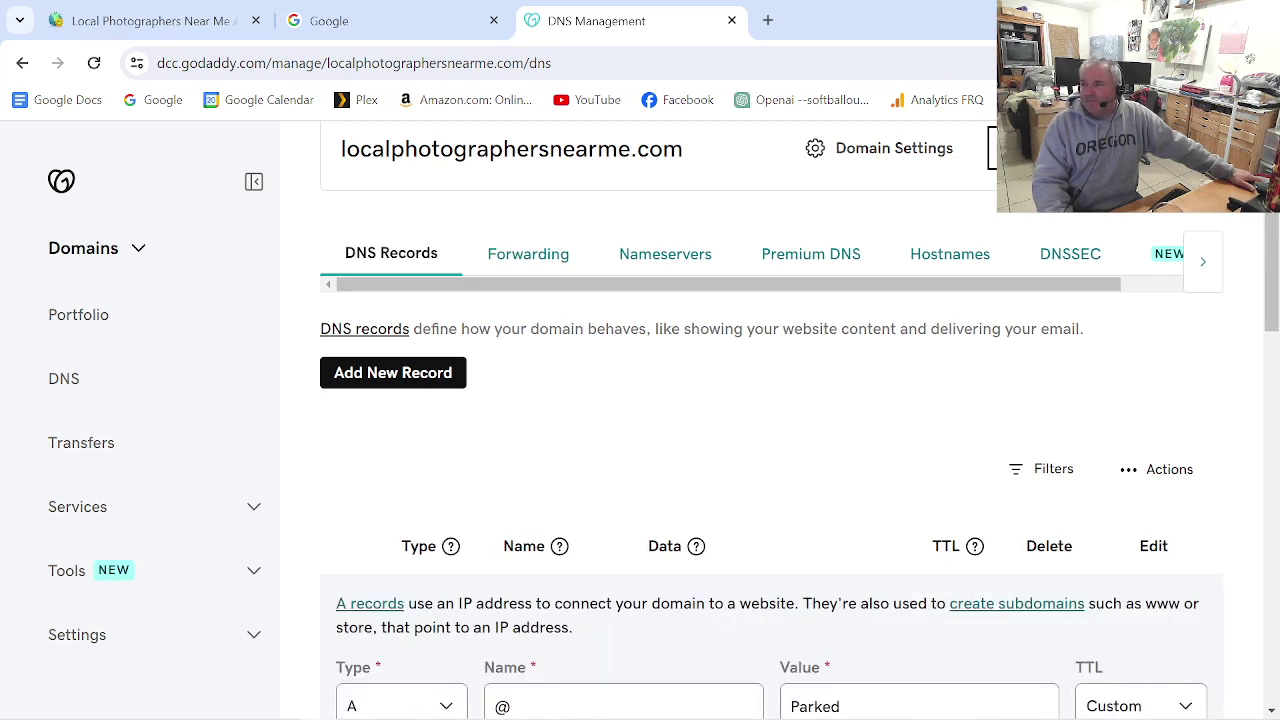
scroll(651, 531, down, 2)
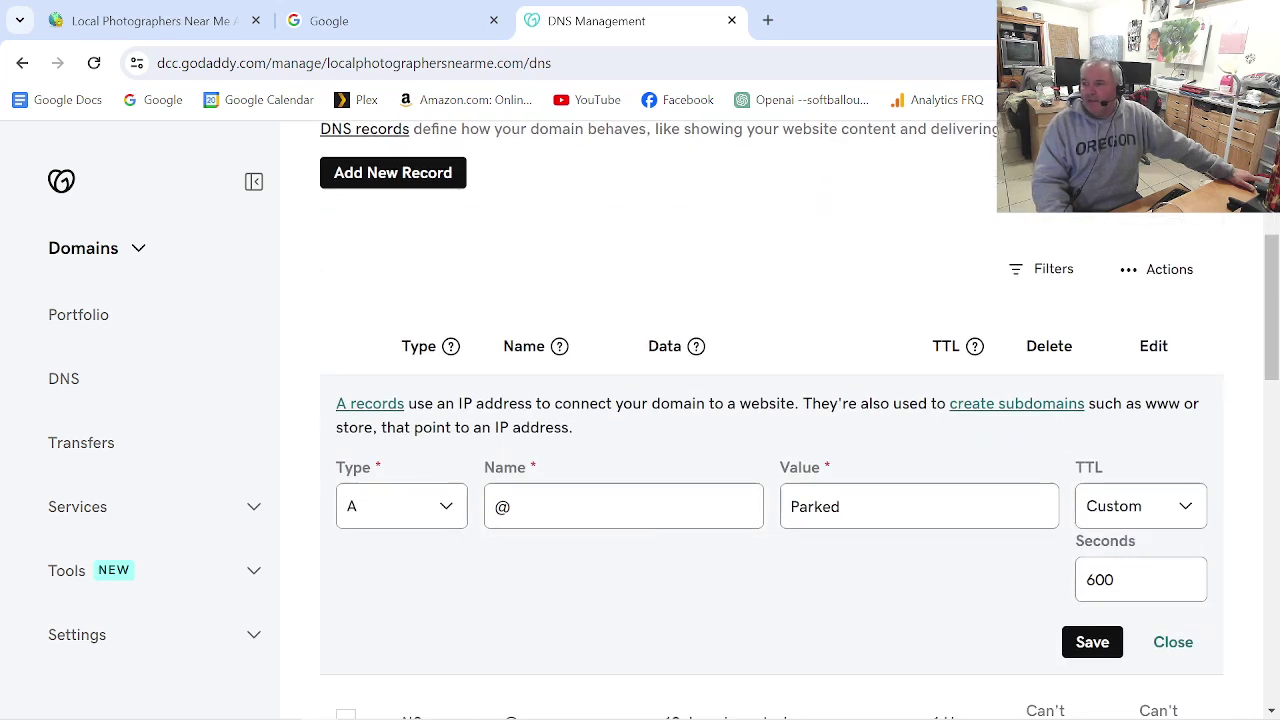
key(Tab)
right_click(818, 500)
click(896, 192)
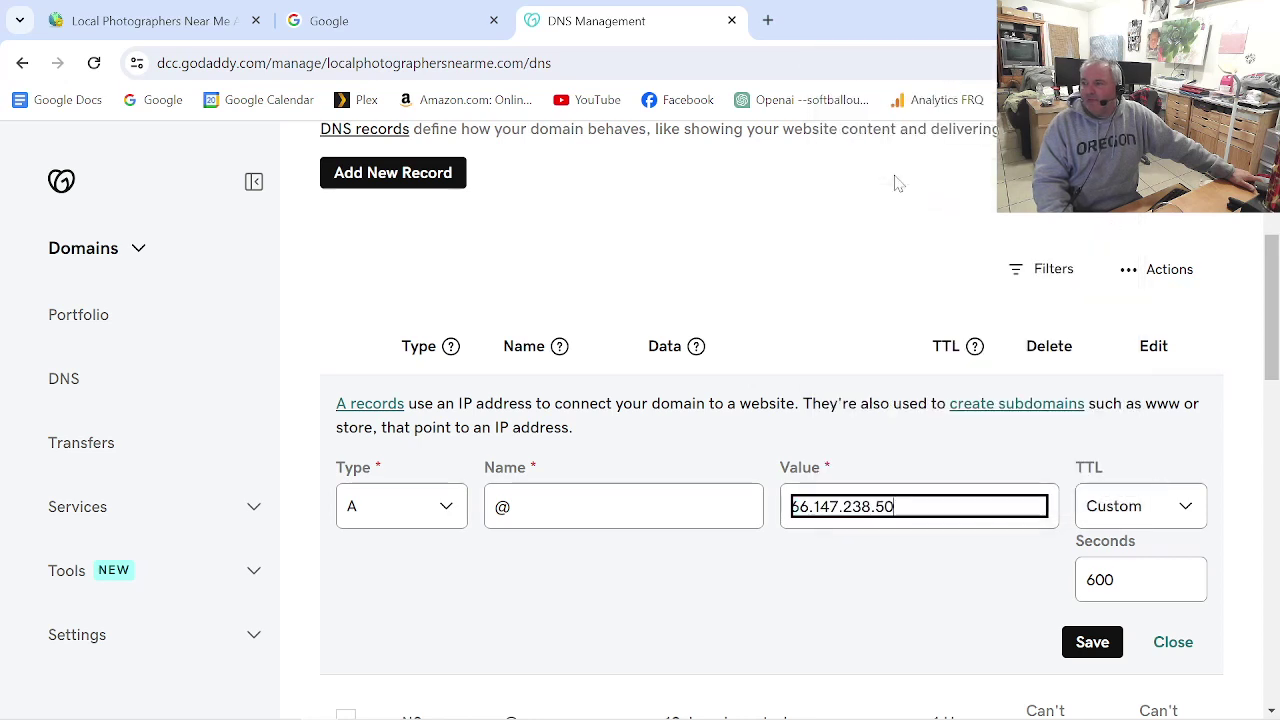
click(1085, 646)
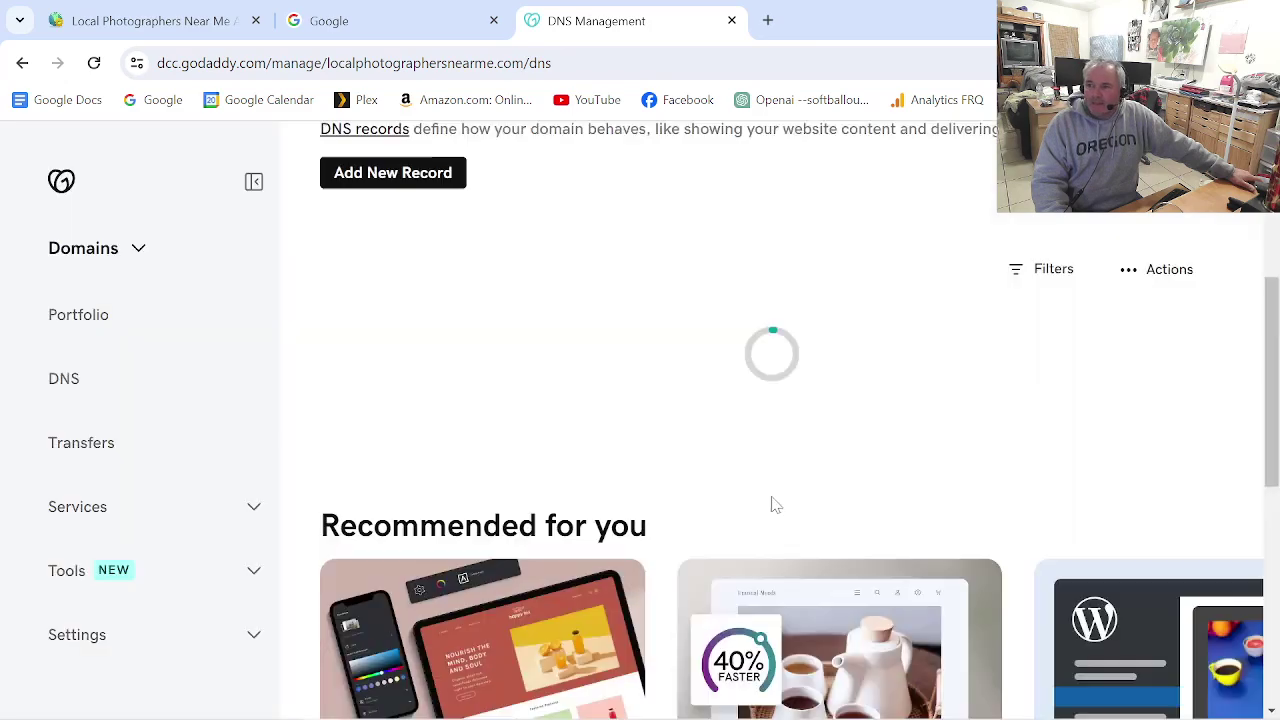
click(125, 20)
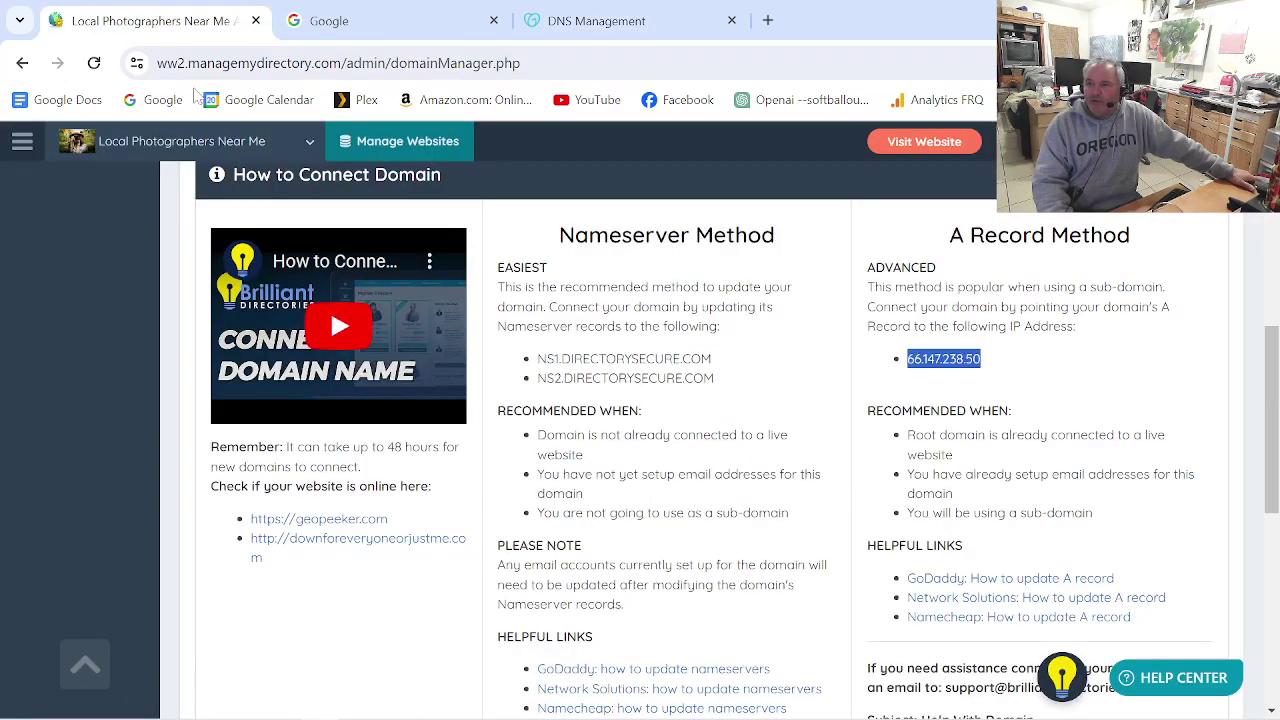
scroll(779, 460, up, 4)
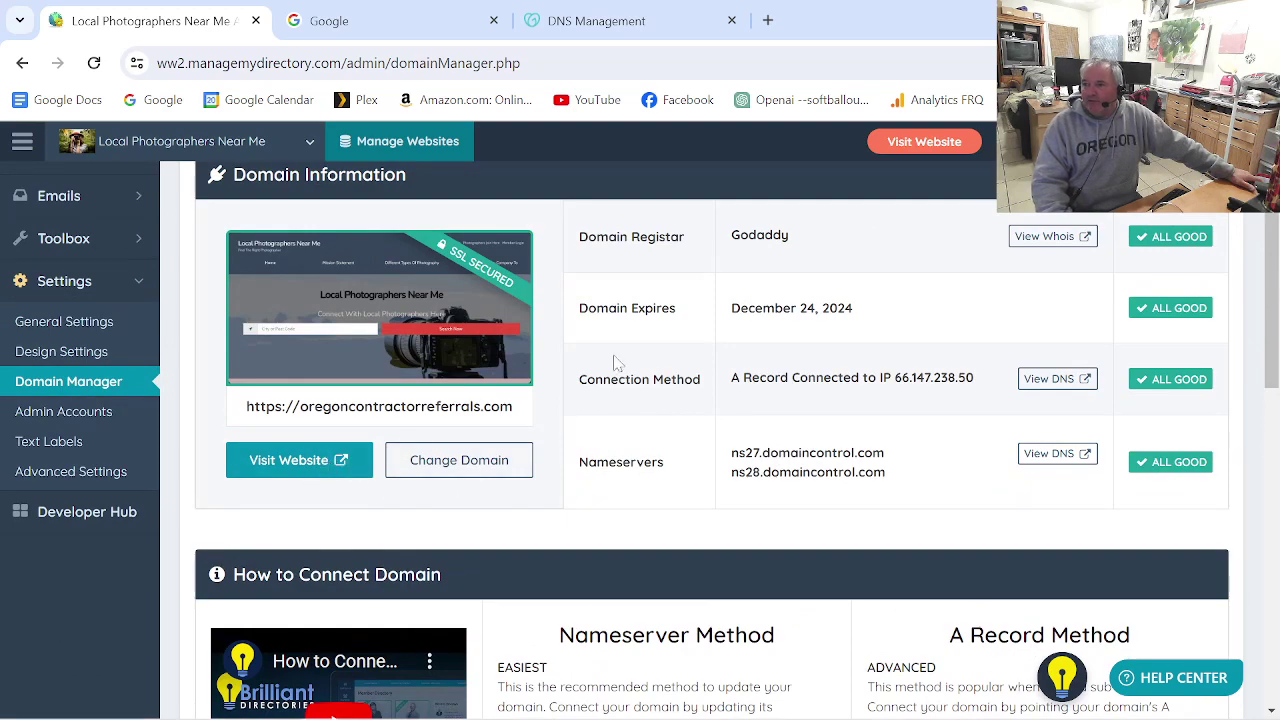
click(466, 464)
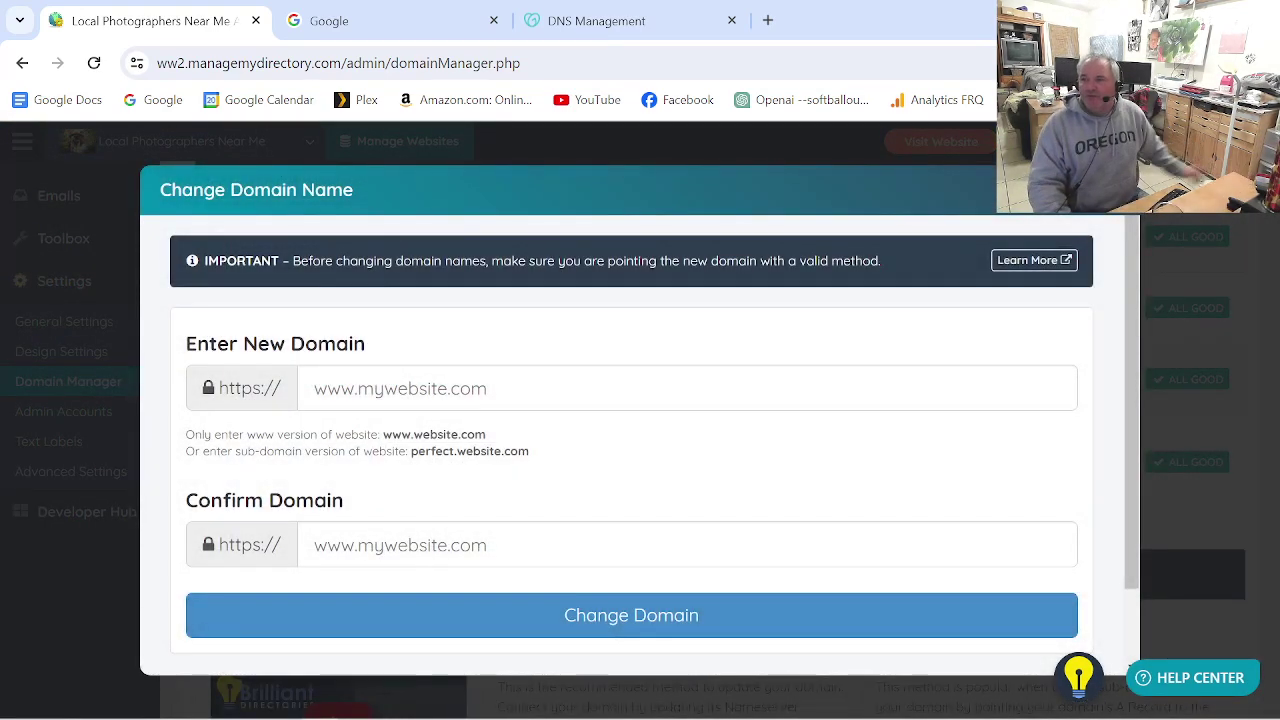
click(585, 395)
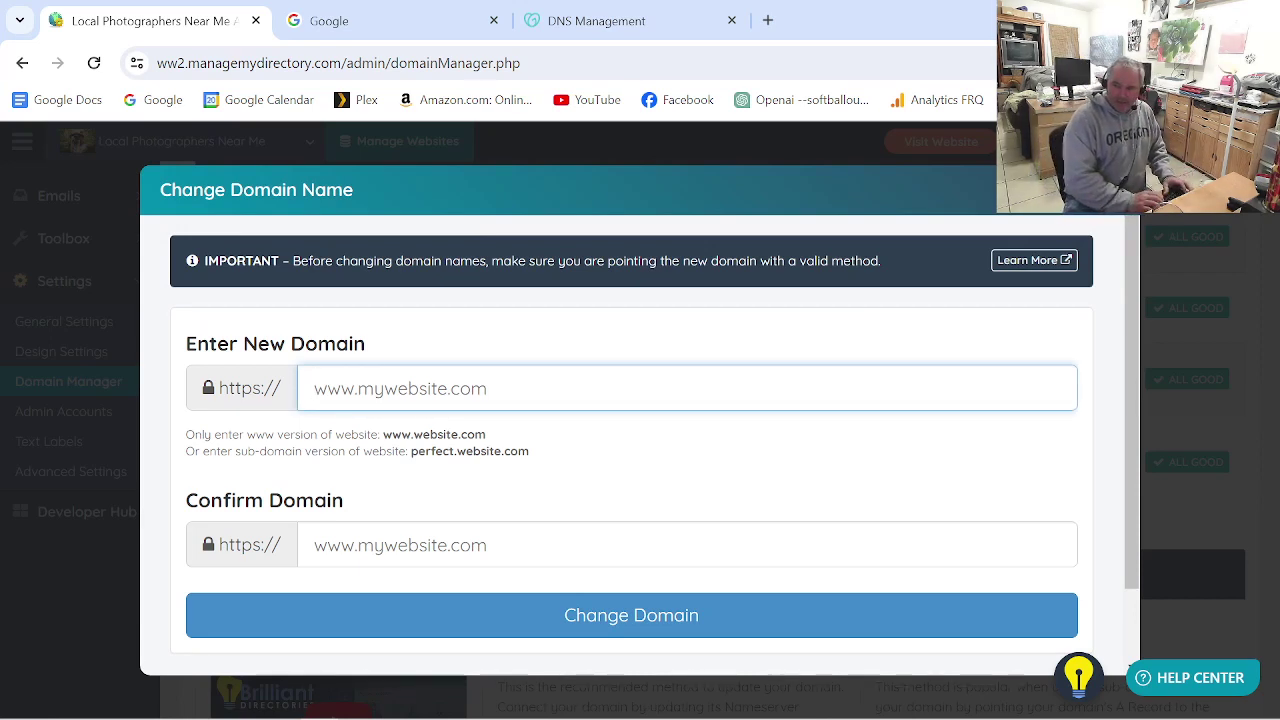
text(www.)
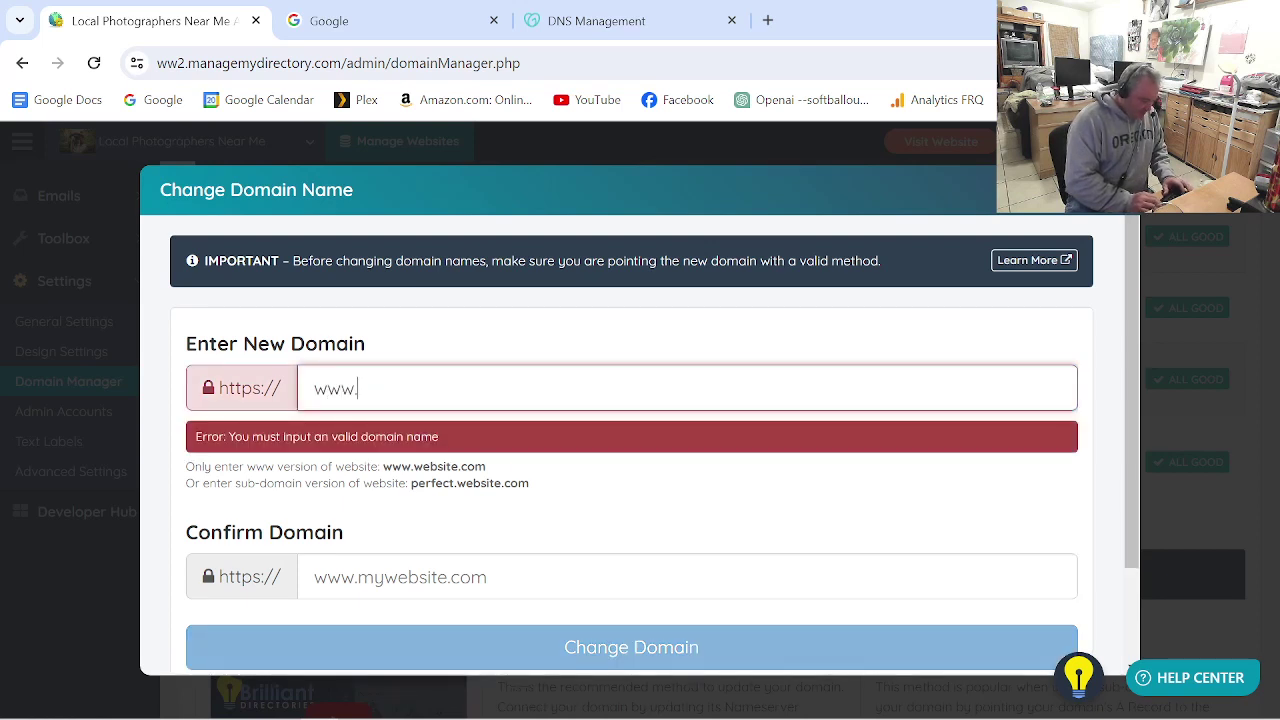
text(localp)
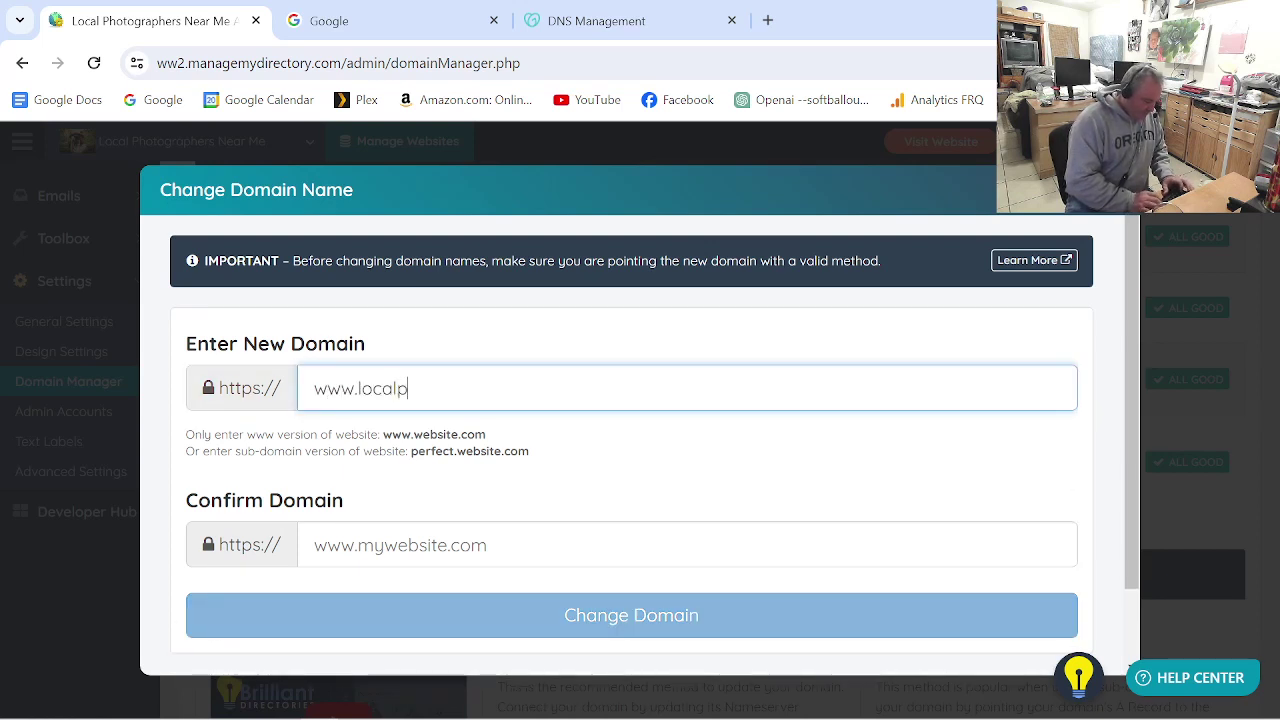
text(hotographer)
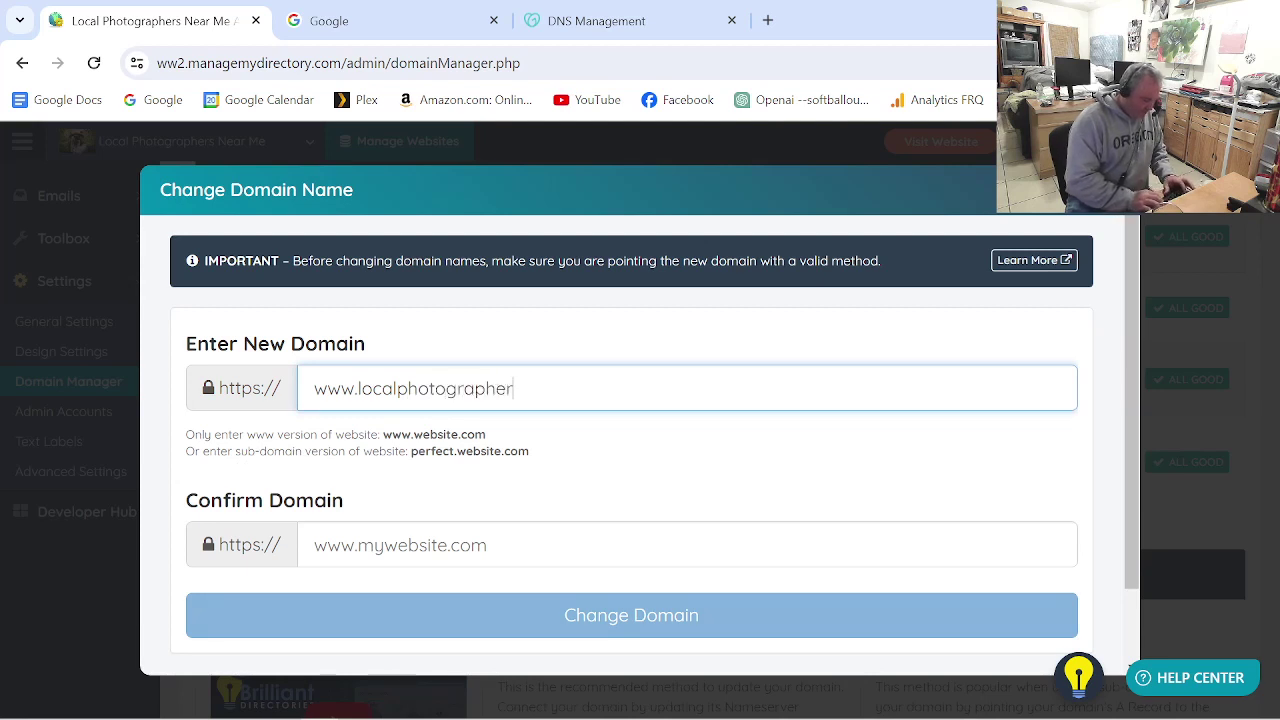
text(nearme.)
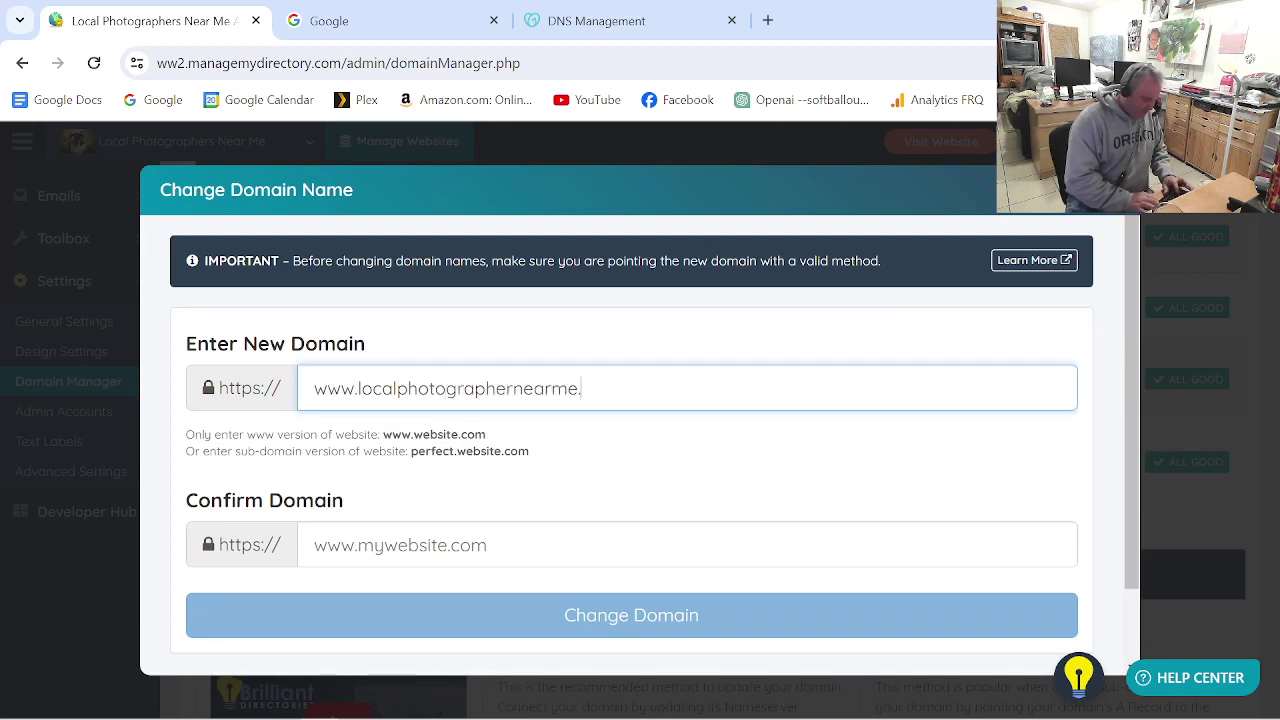
text(com)
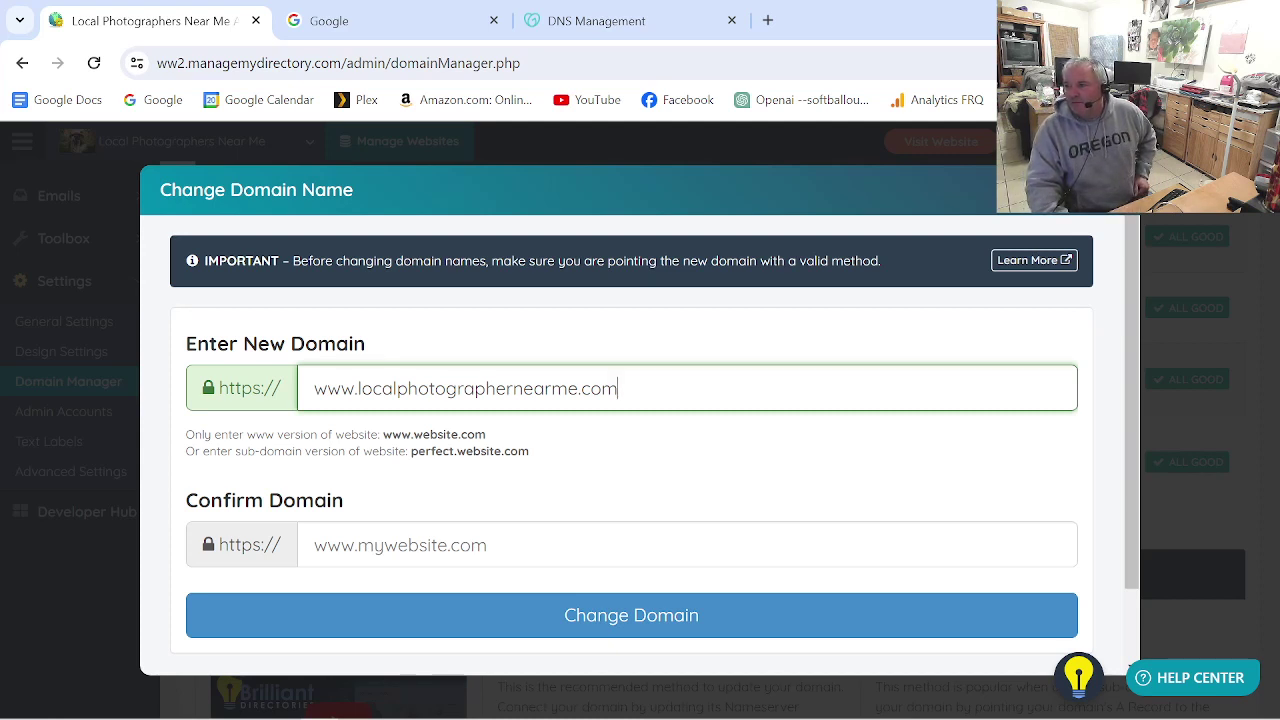
- Copy the new domain into the confirmation field, submit the domain change and approve it
drag(618, 389, 314, 389)
right_click(378, 389)
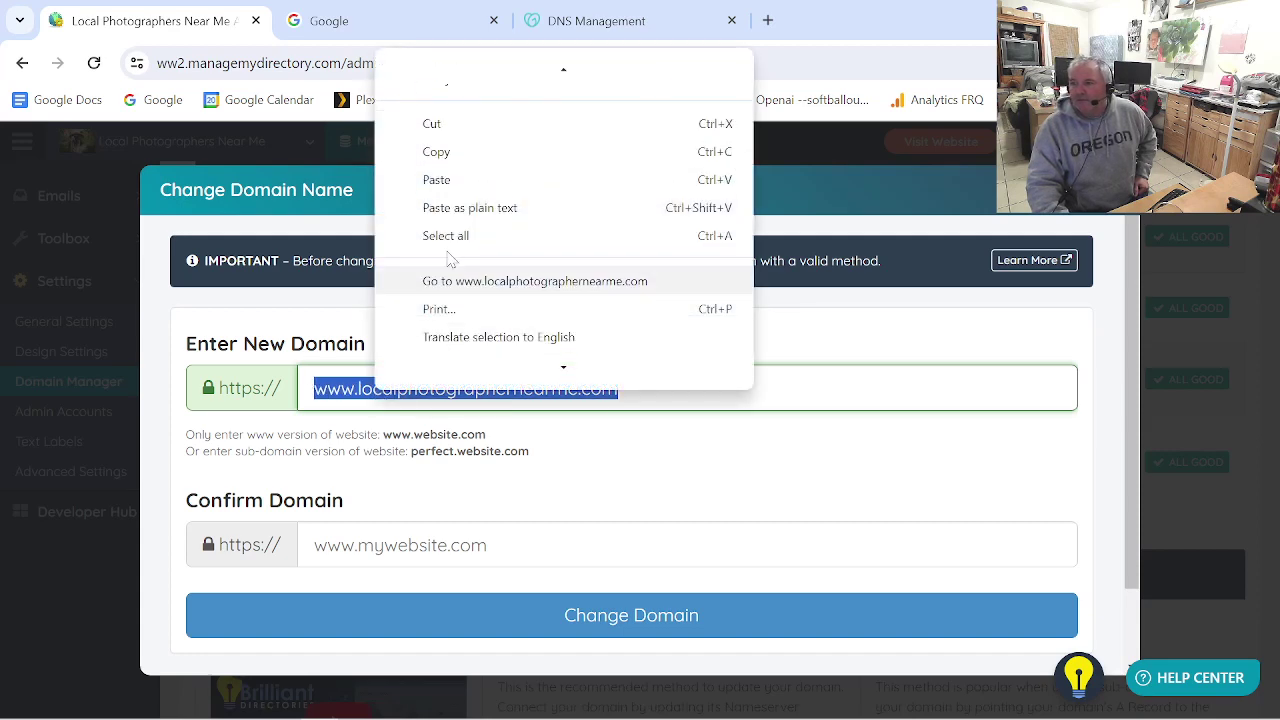
click(447, 158)
right_click(414, 548)
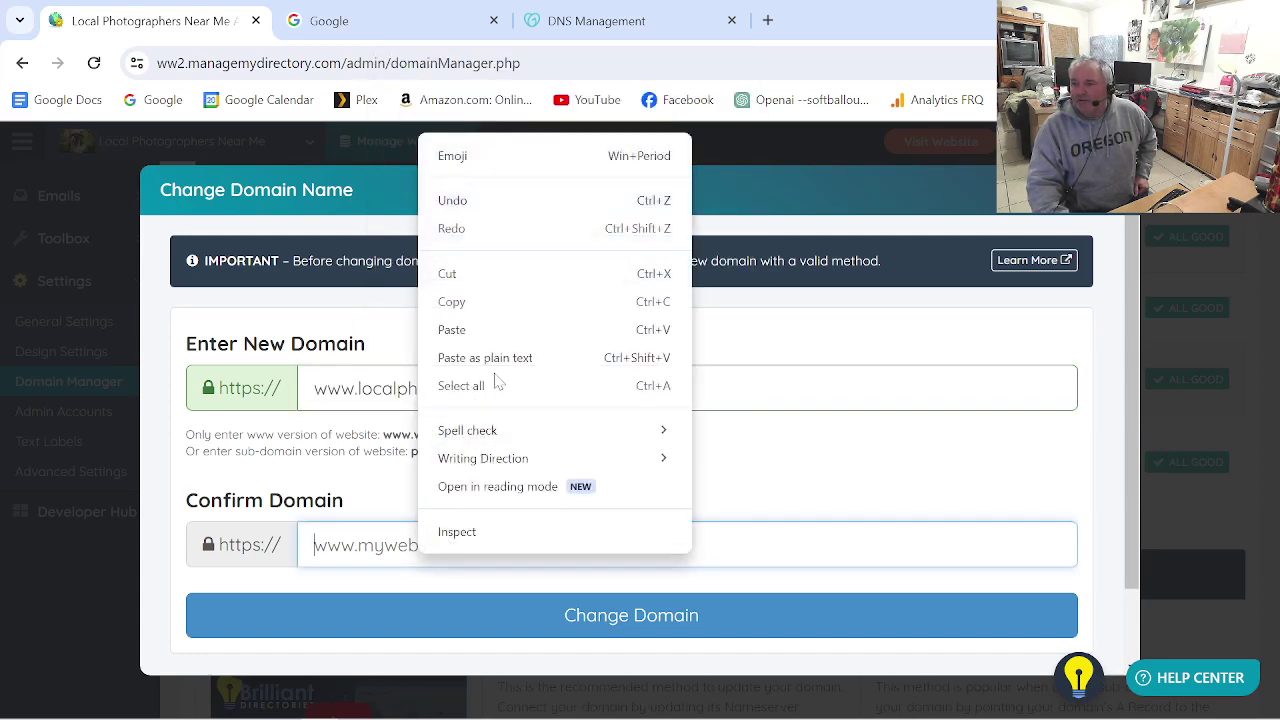
click(483, 338)
click(580, 620)
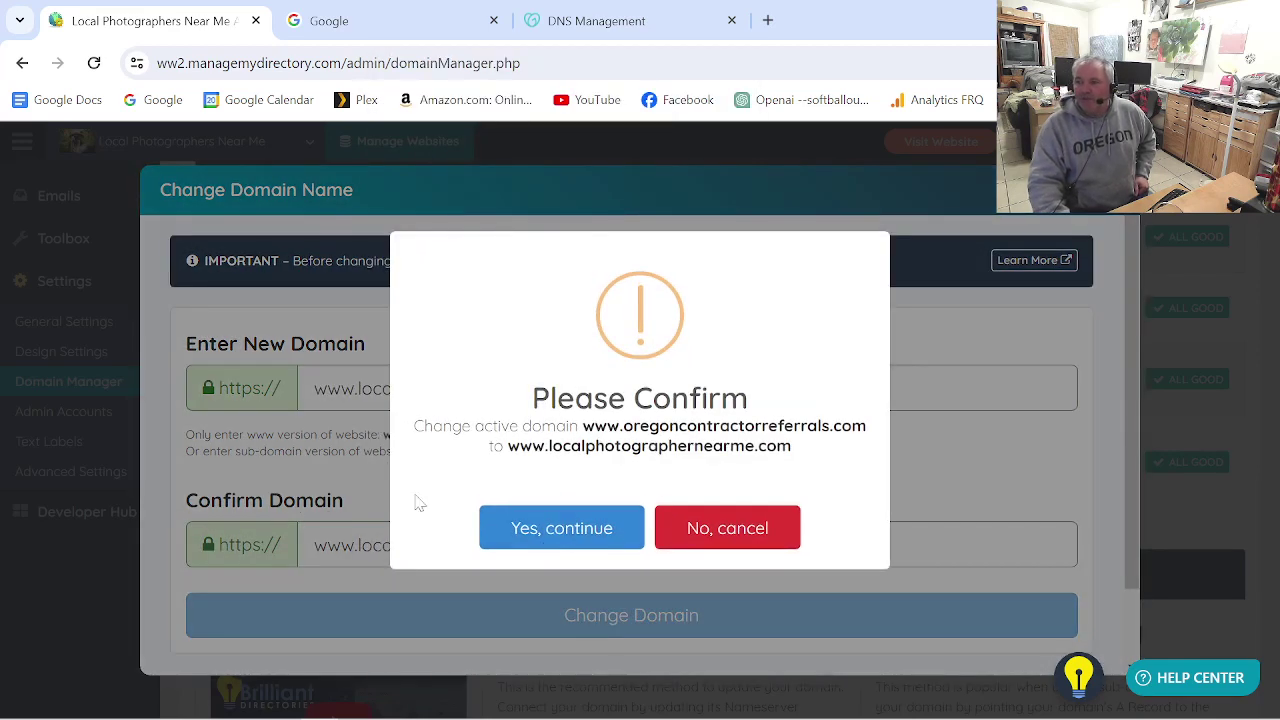
click(551, 530)
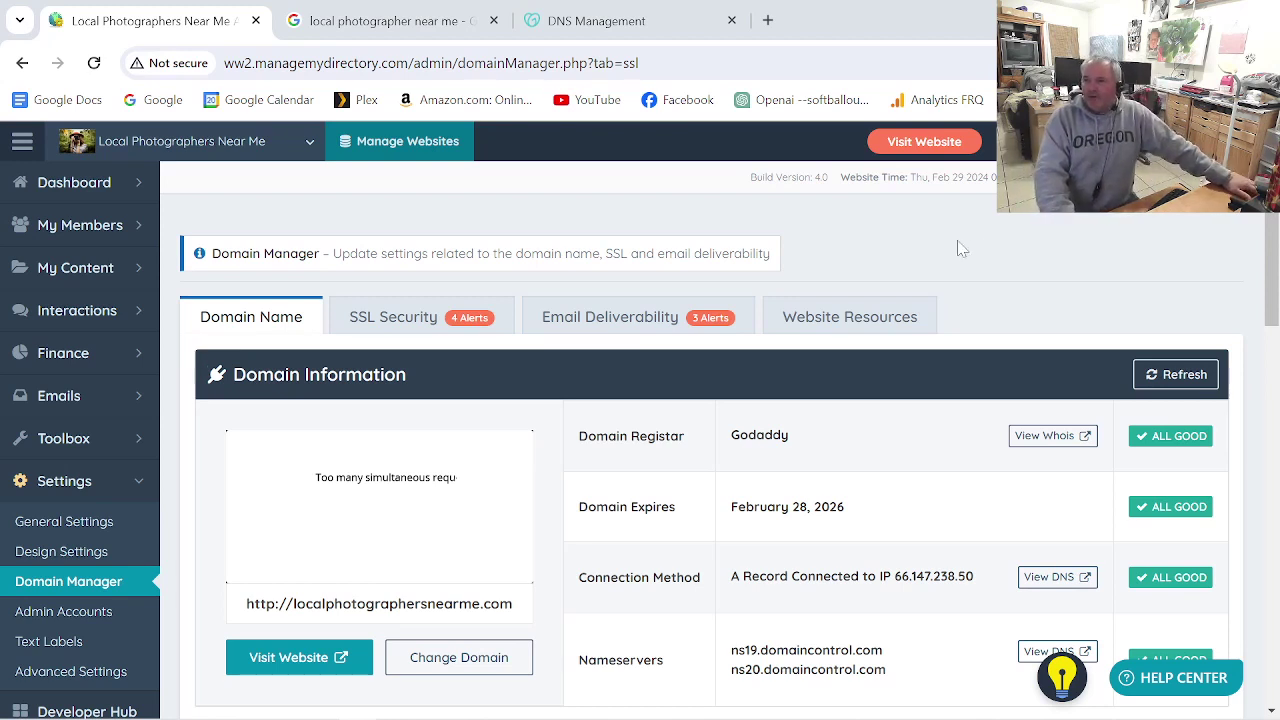
- Install SSL security on the website and confirm the installation
click(604, 27)
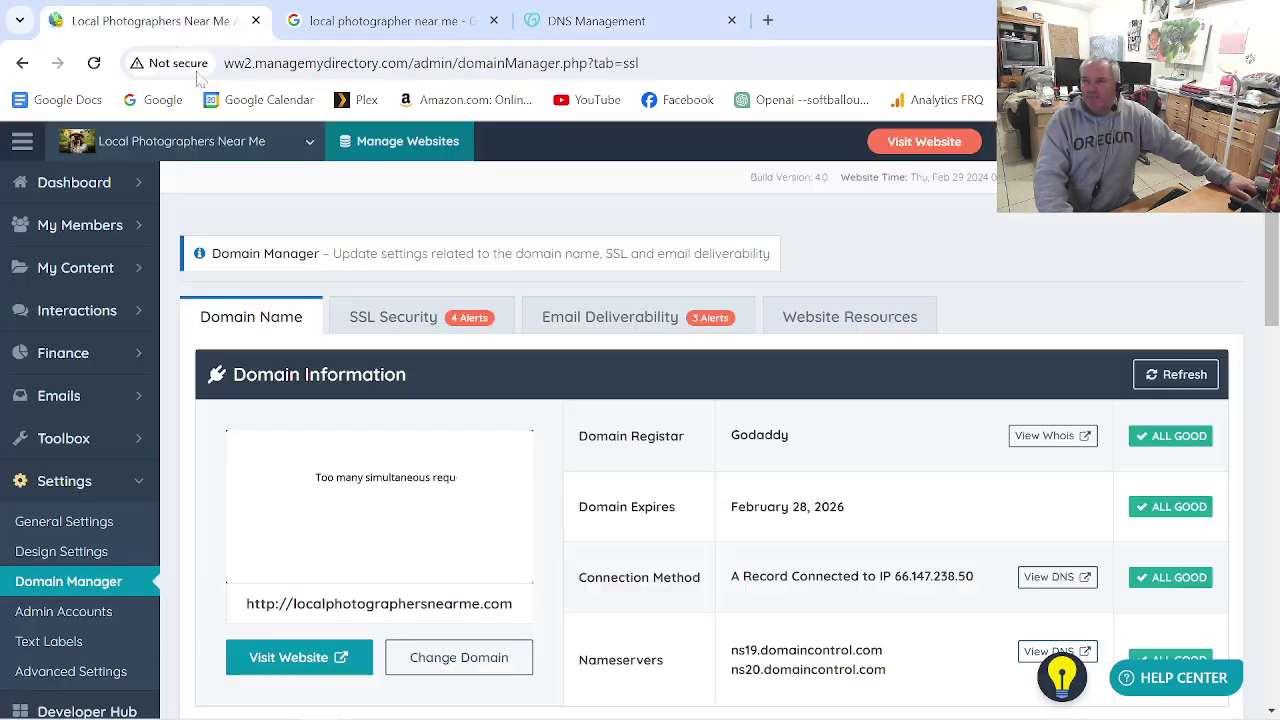
click(166, 28)
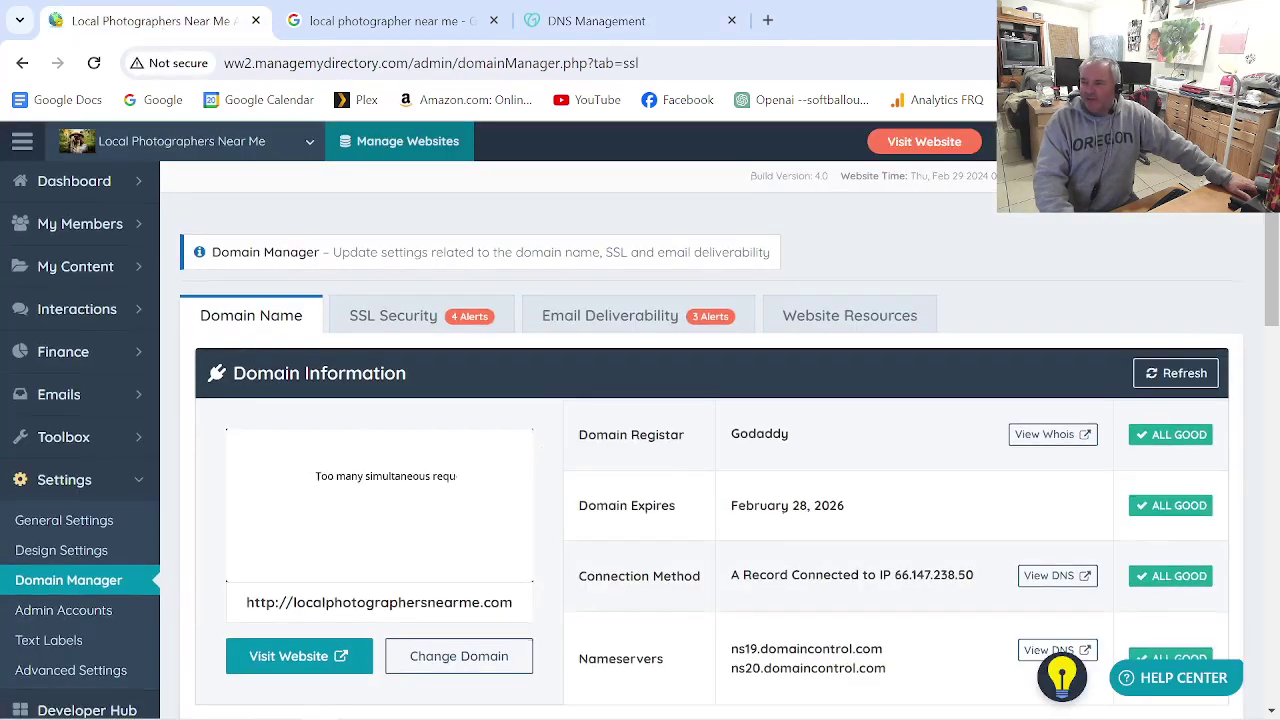
scroll(645, 495, down, 1)
scroll(645, 495, up, 1)
click(490, 330)
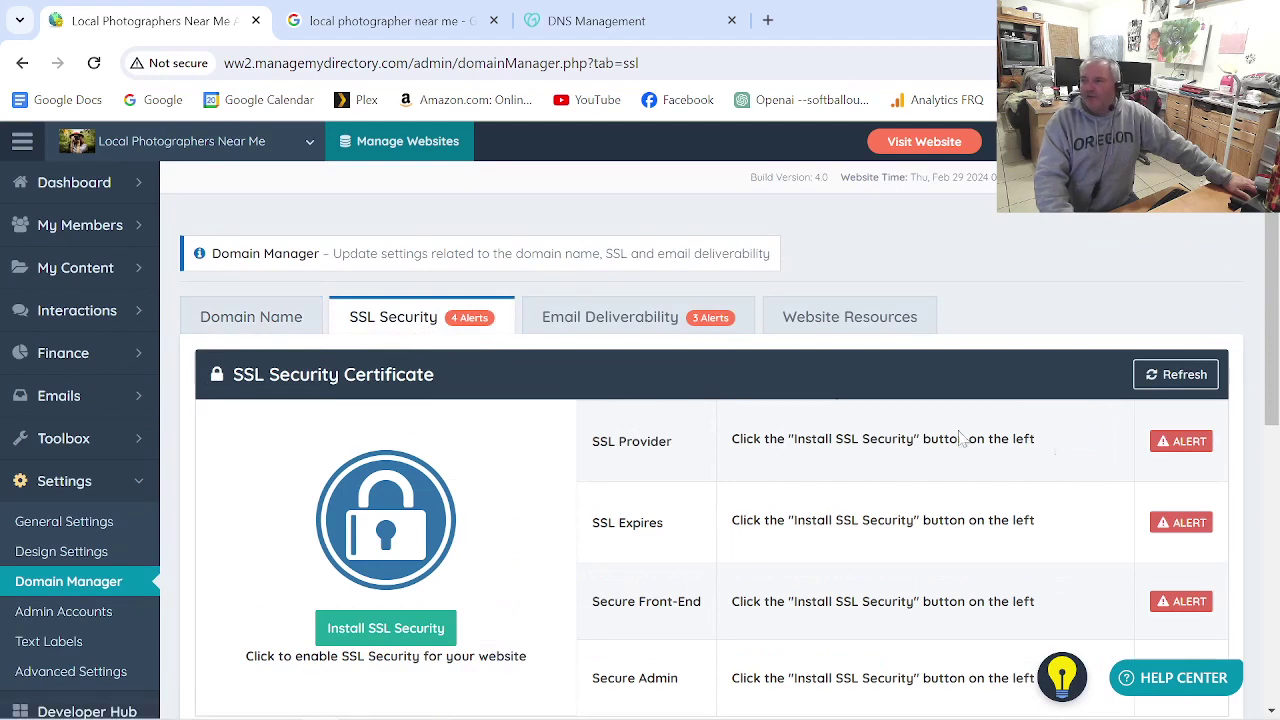
click(383, 634)
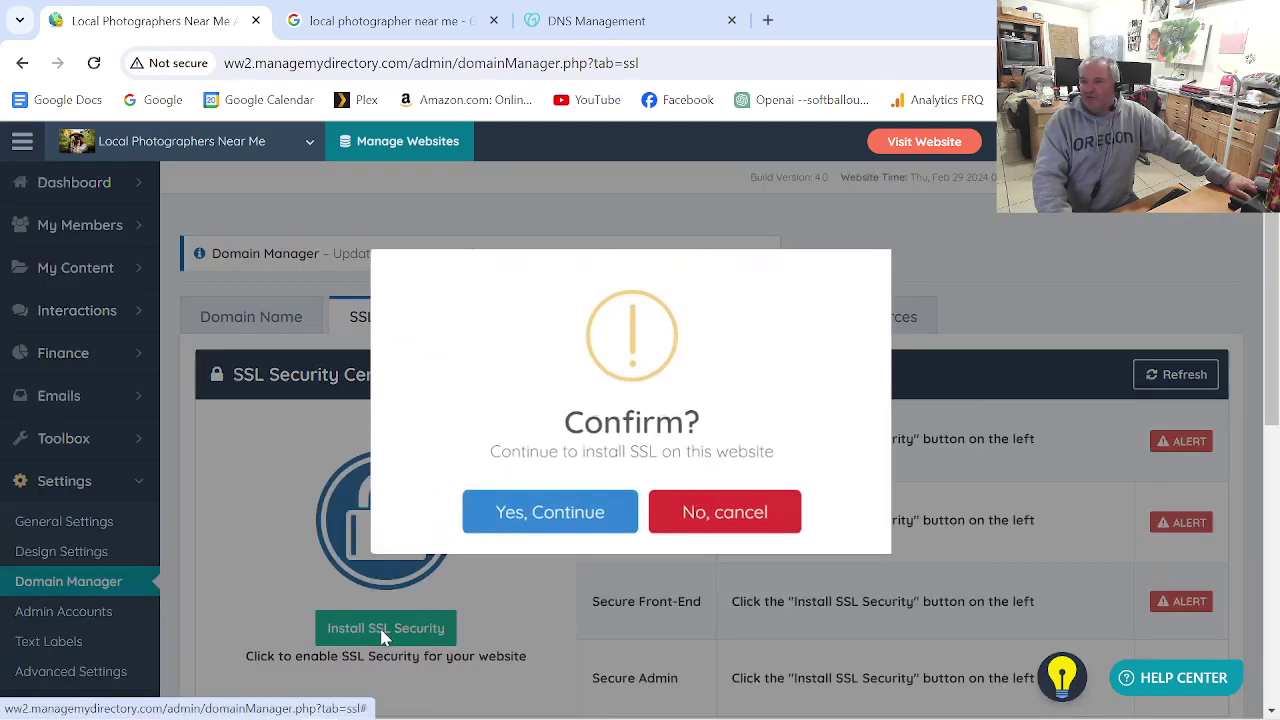
click(543, 510)
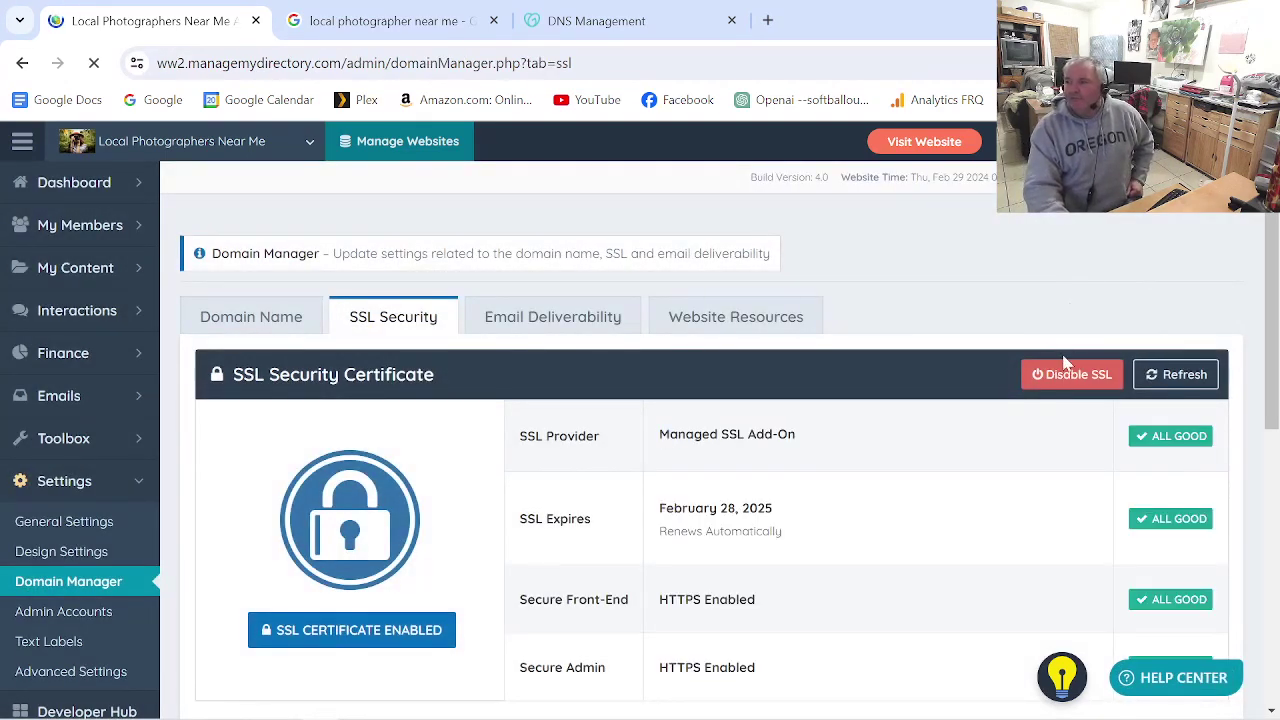
- In the email deliverability settings, set the mailbox name of the default FROM address to "info" and save the changes
scroll(1054, 371, down, 3)
scroll(860, 391, up, 3)
click(622, 330)
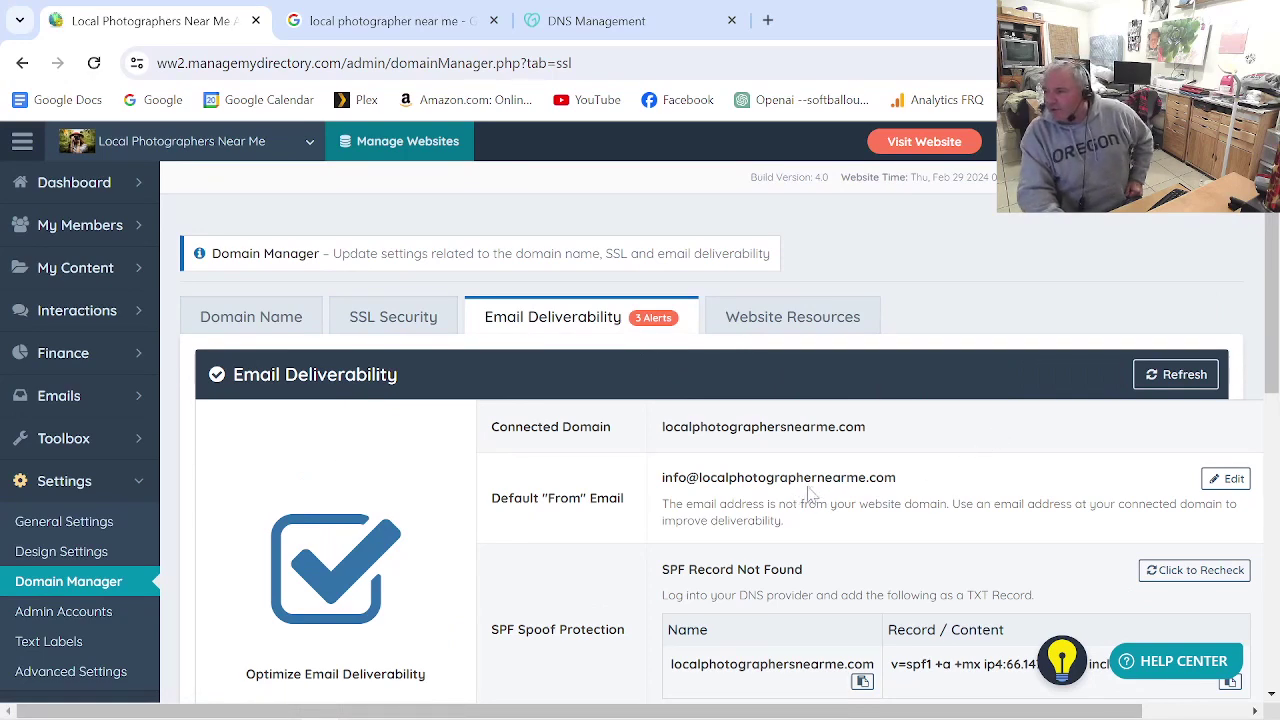
click(1226, 479)
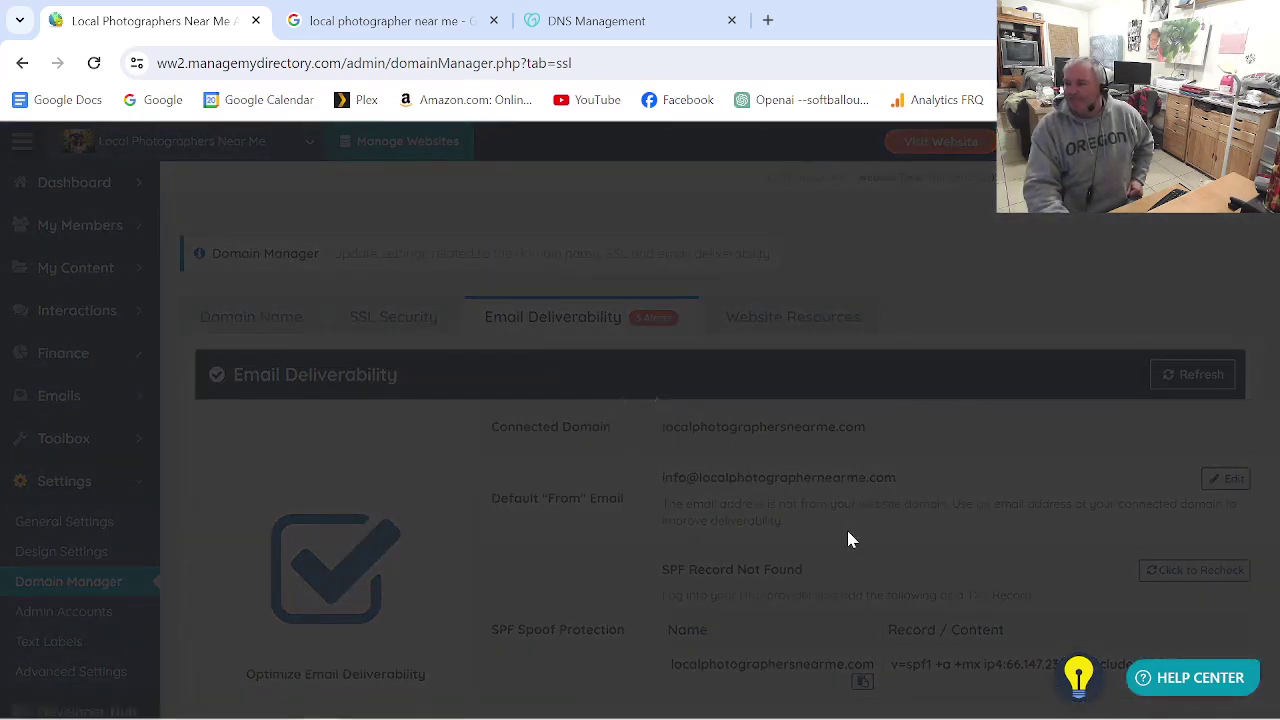
scroll(533, 597, down, 1)
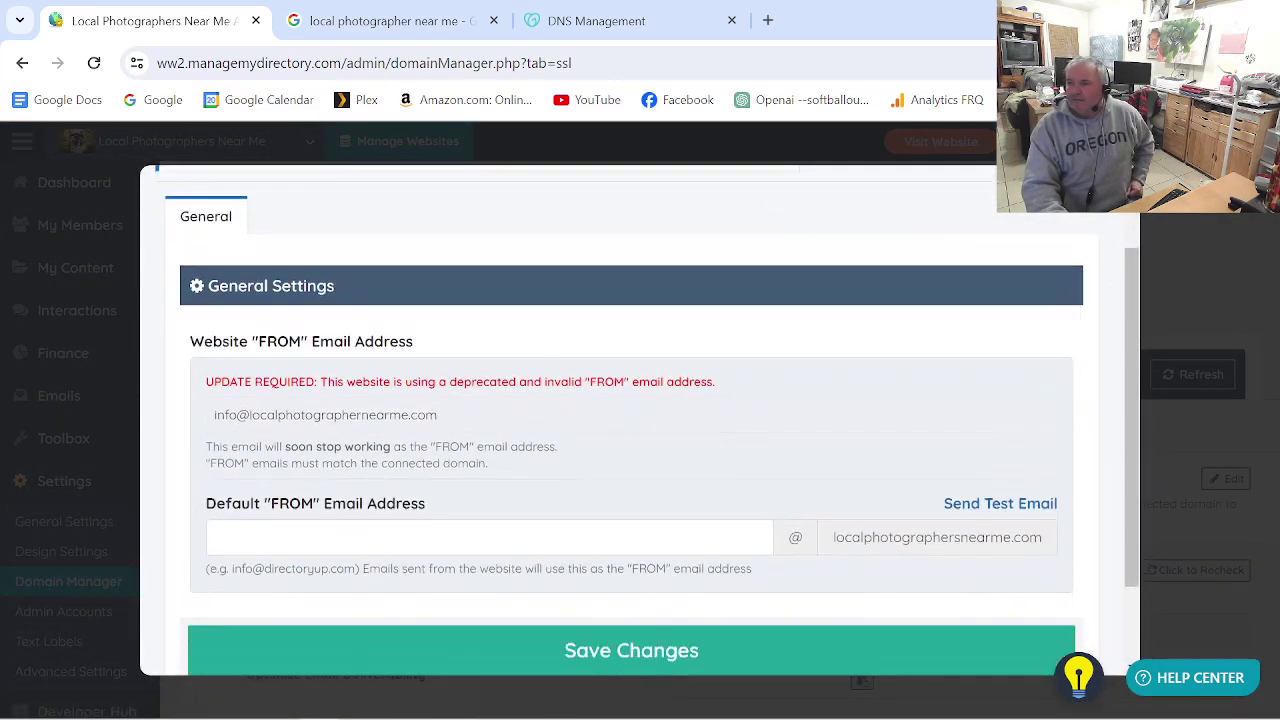
click(490, 540)
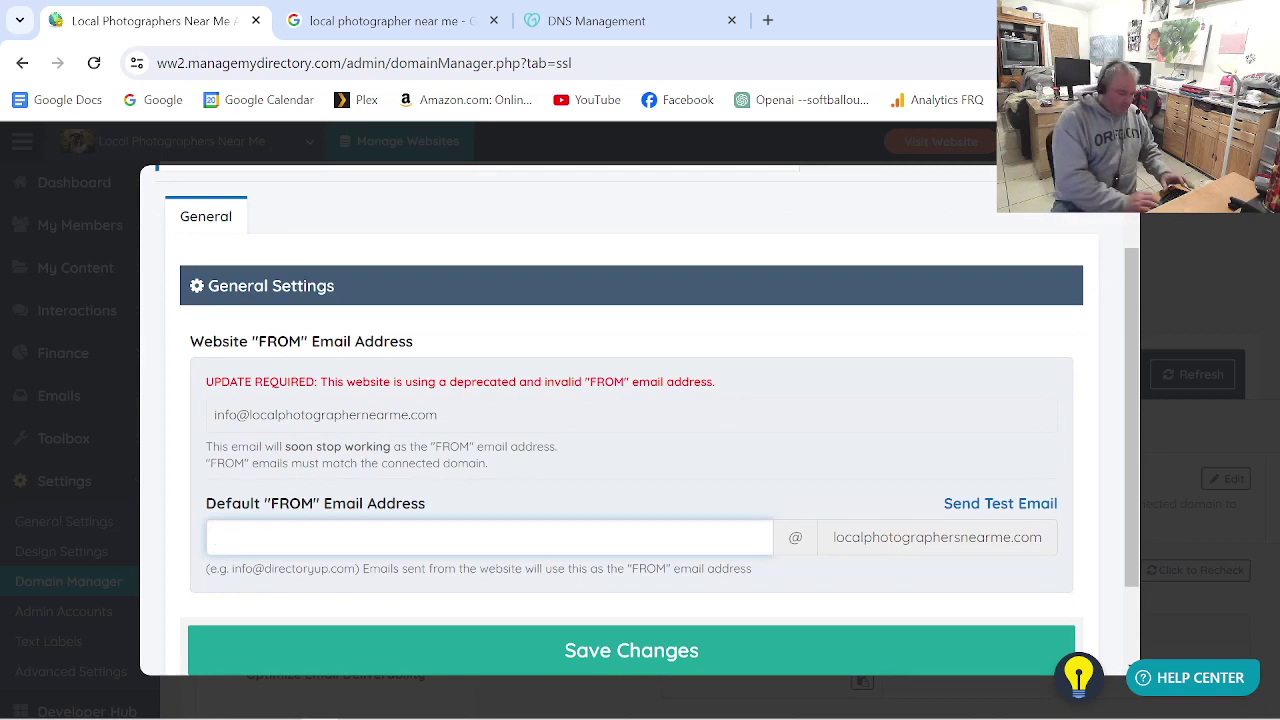
text(info)
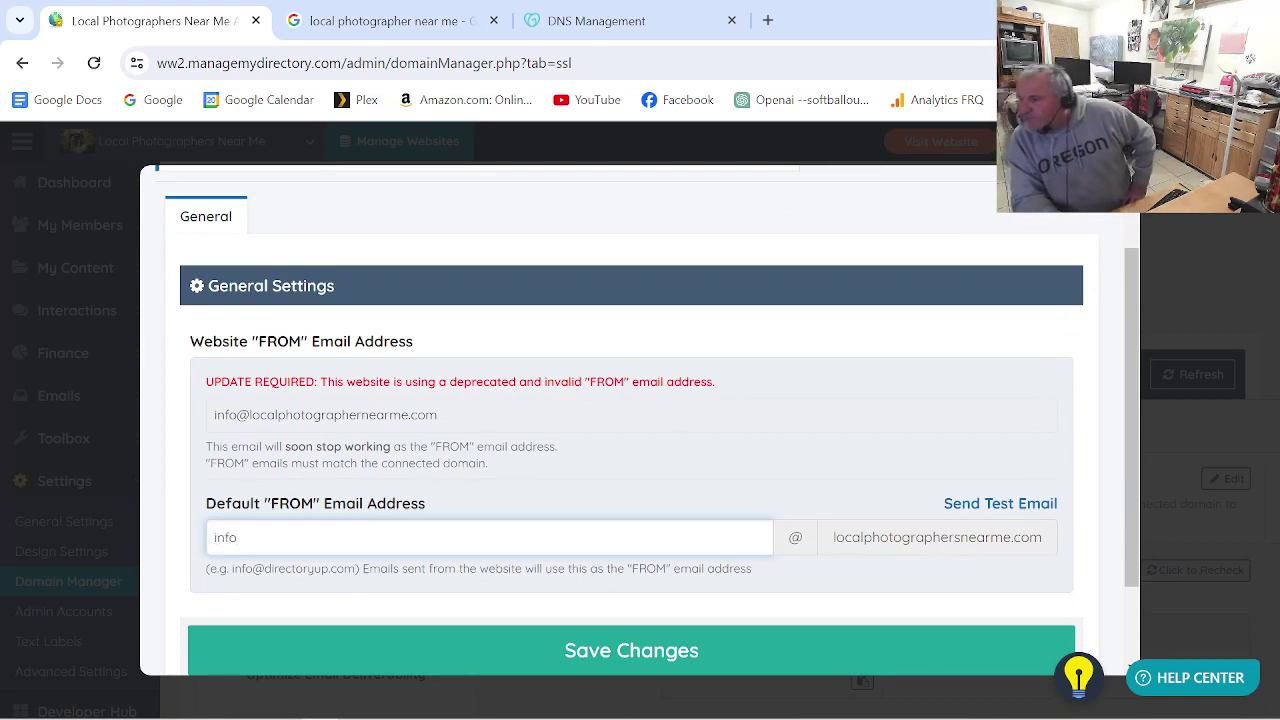
click(680, 648)
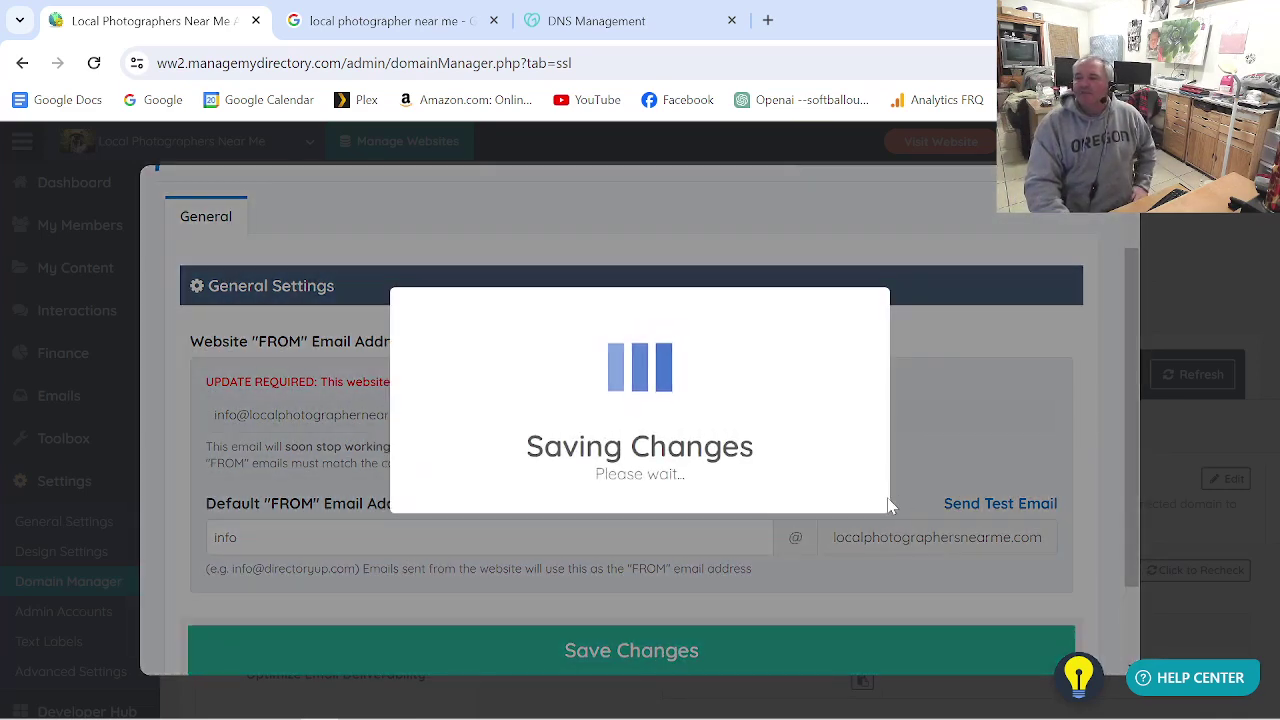
- Close the saved FROM address settings, reopen them to check the default FROM address, and refresh the email deliverability checks
click(657, 505)
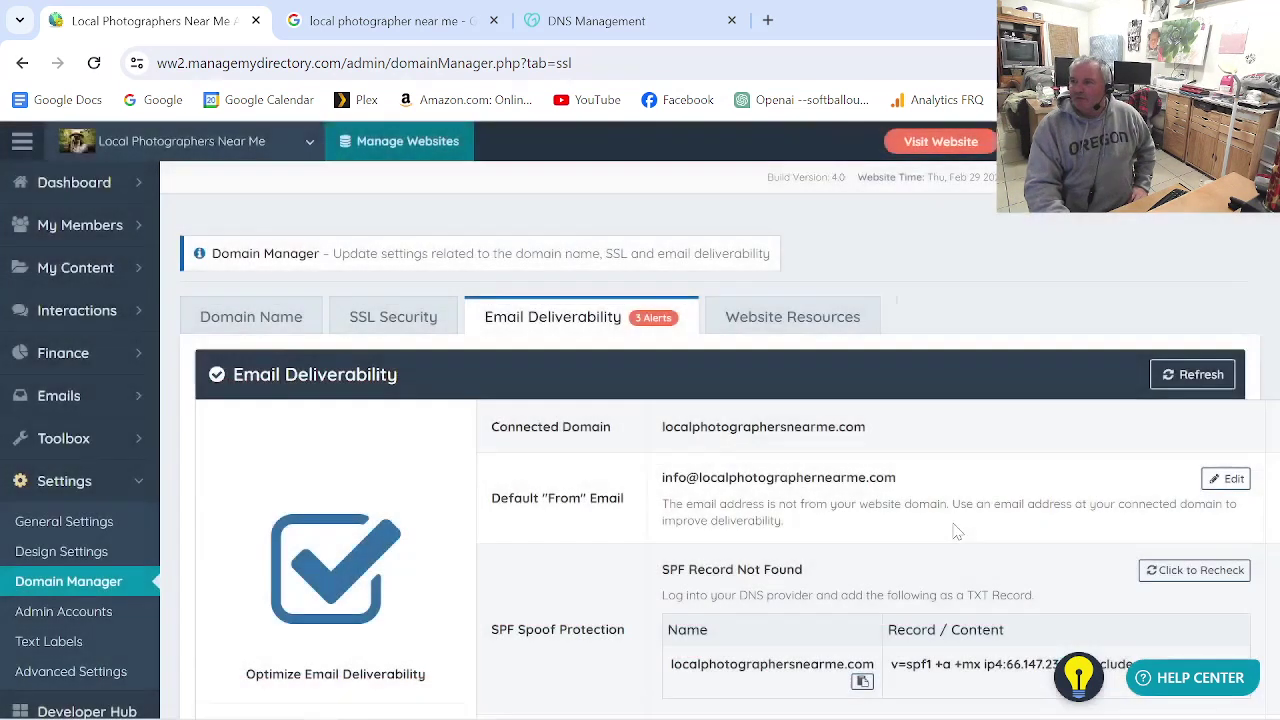
scroll(955, 531, down, 1)
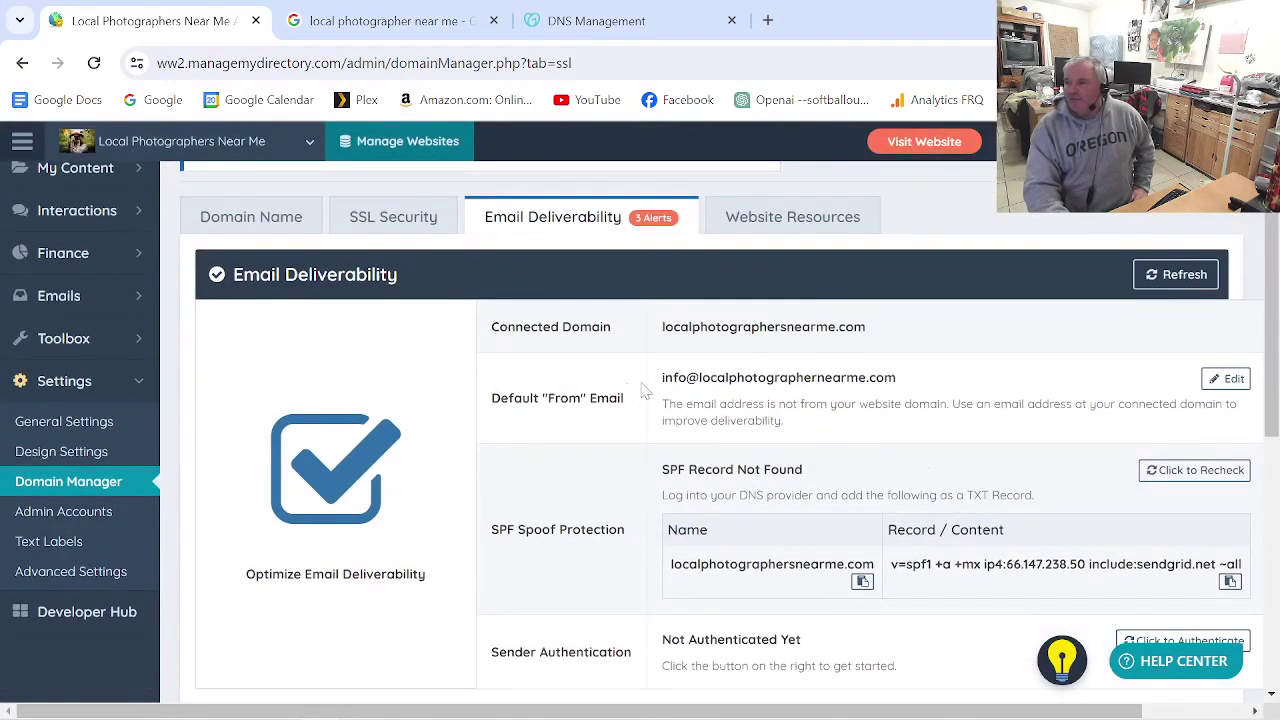
click(1226, 379)
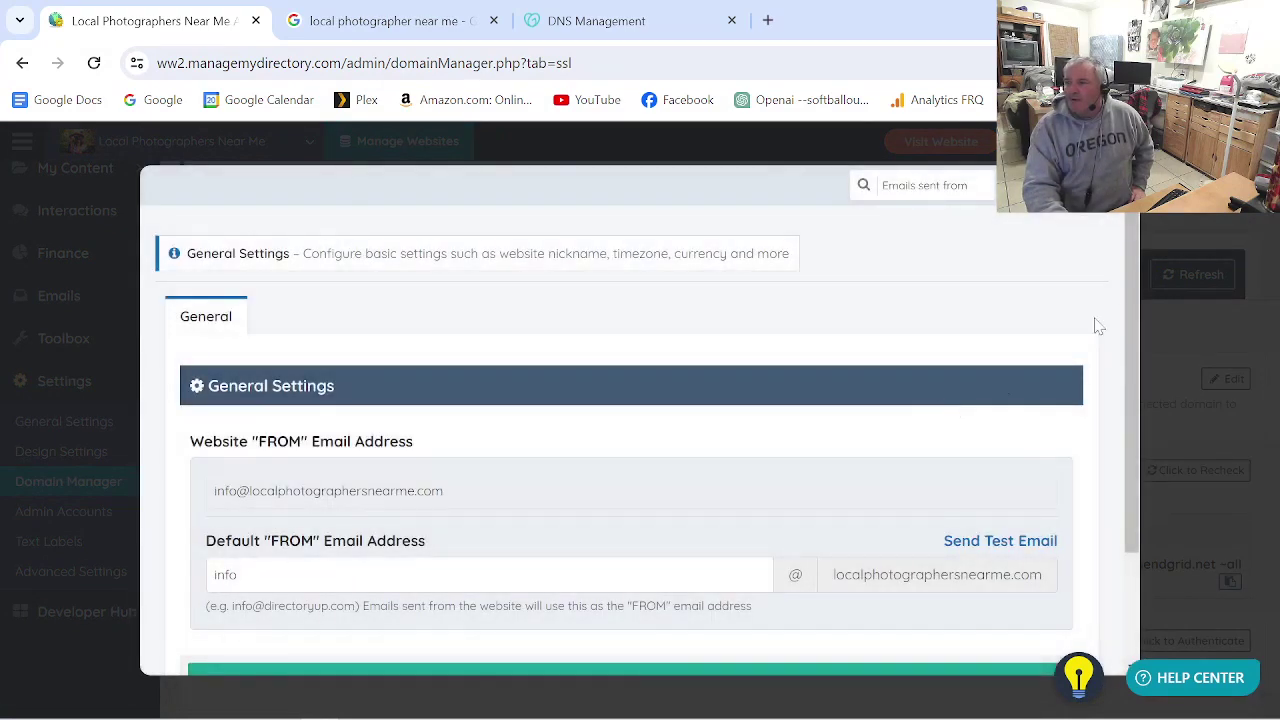
key(Escape)
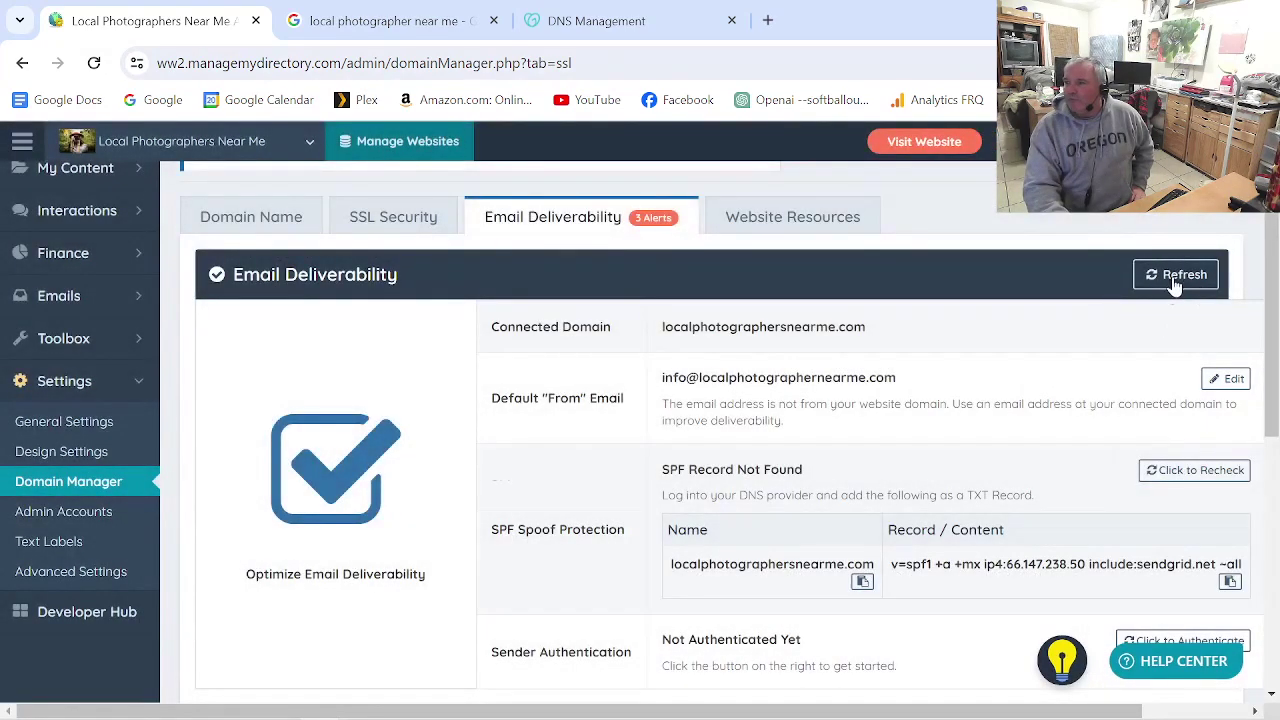
click(1174, 276)
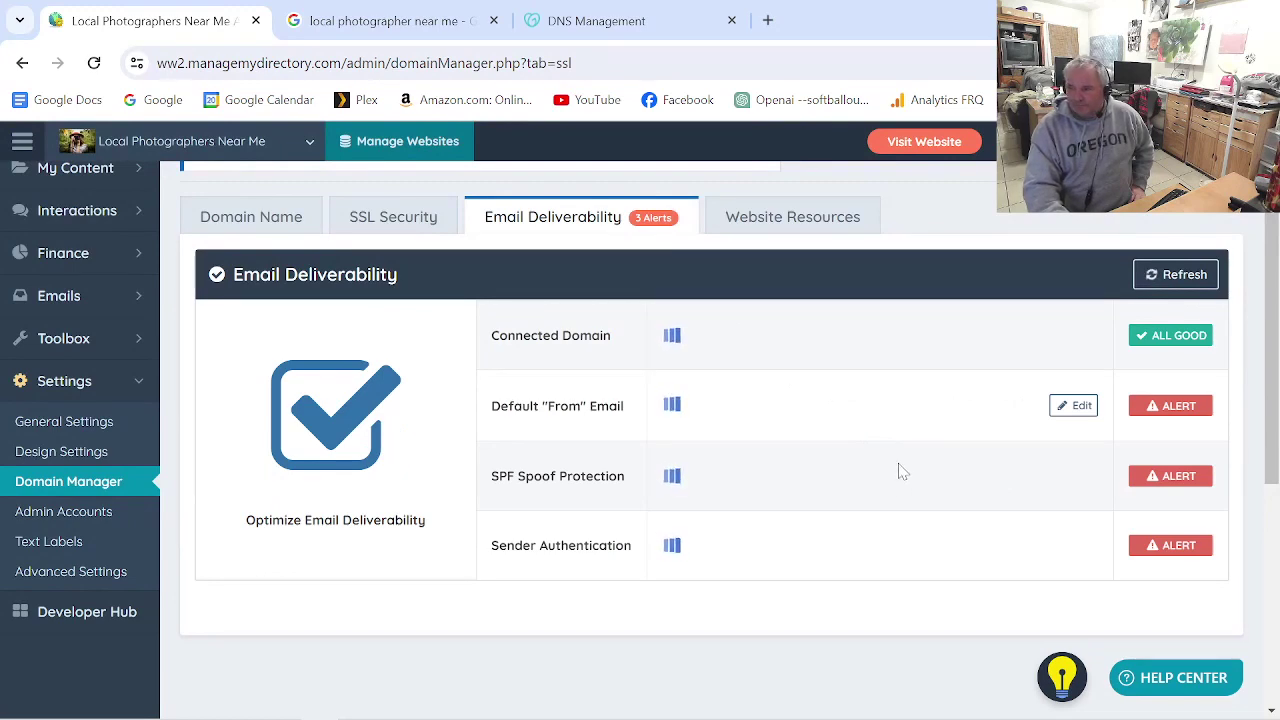
- Recheck the domain's SPF record in the email deliverability settings
scroll(900, 470, down, 1)
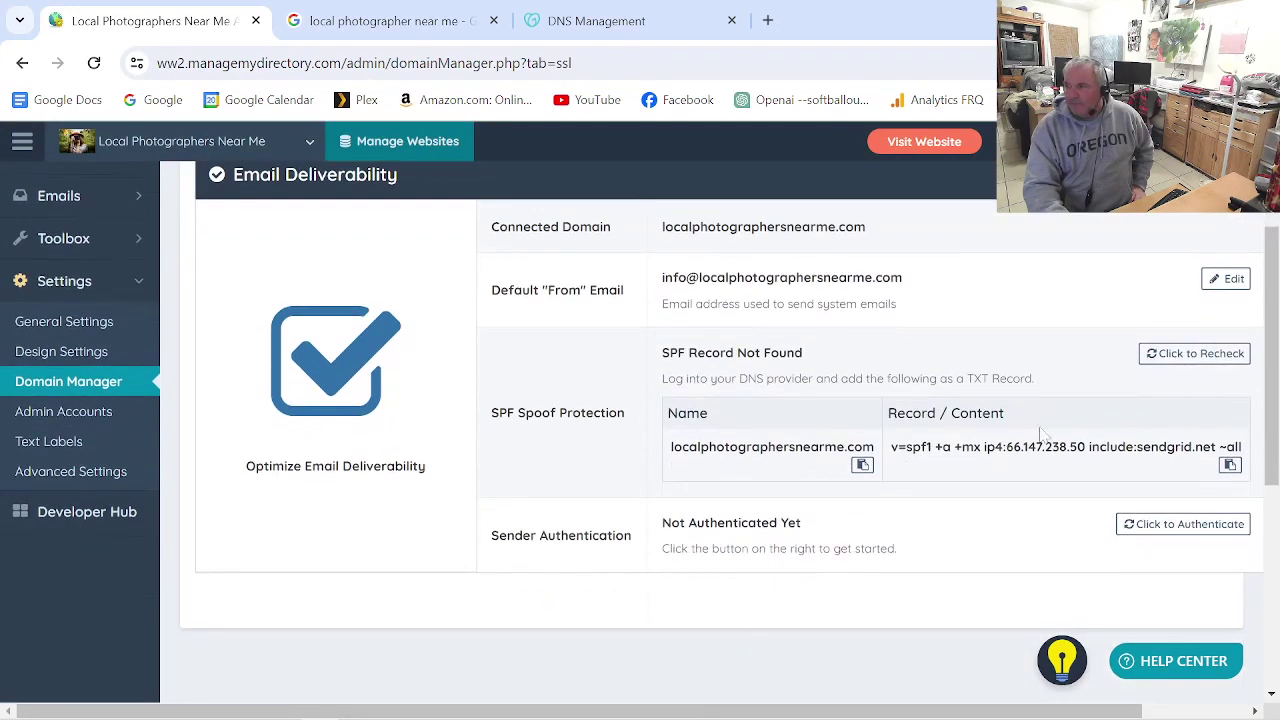
click(1195, 354)
scroll(1010, 450, up, 3)
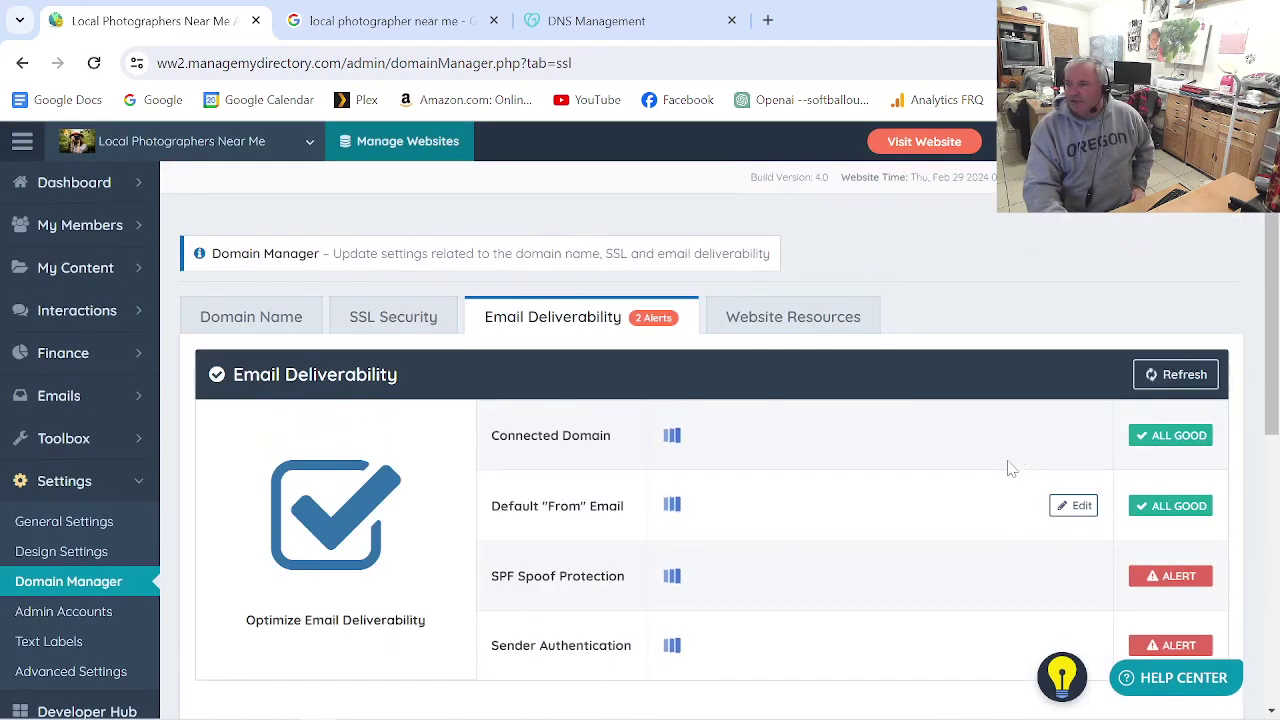
scroll(1010, 471, down, 2)
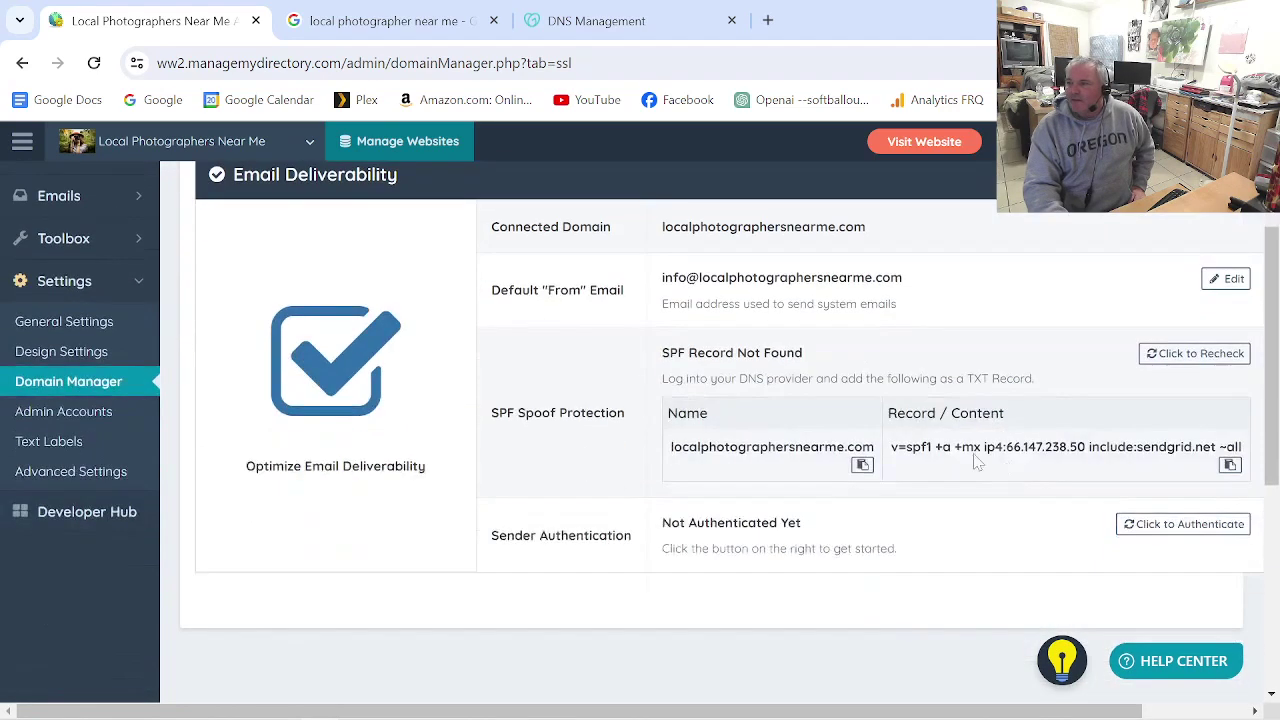
- Copy the SPF record name and, in GoDaddy's DNS management, add a new TXT record named localphotographersnearme.com
click(862, 467)
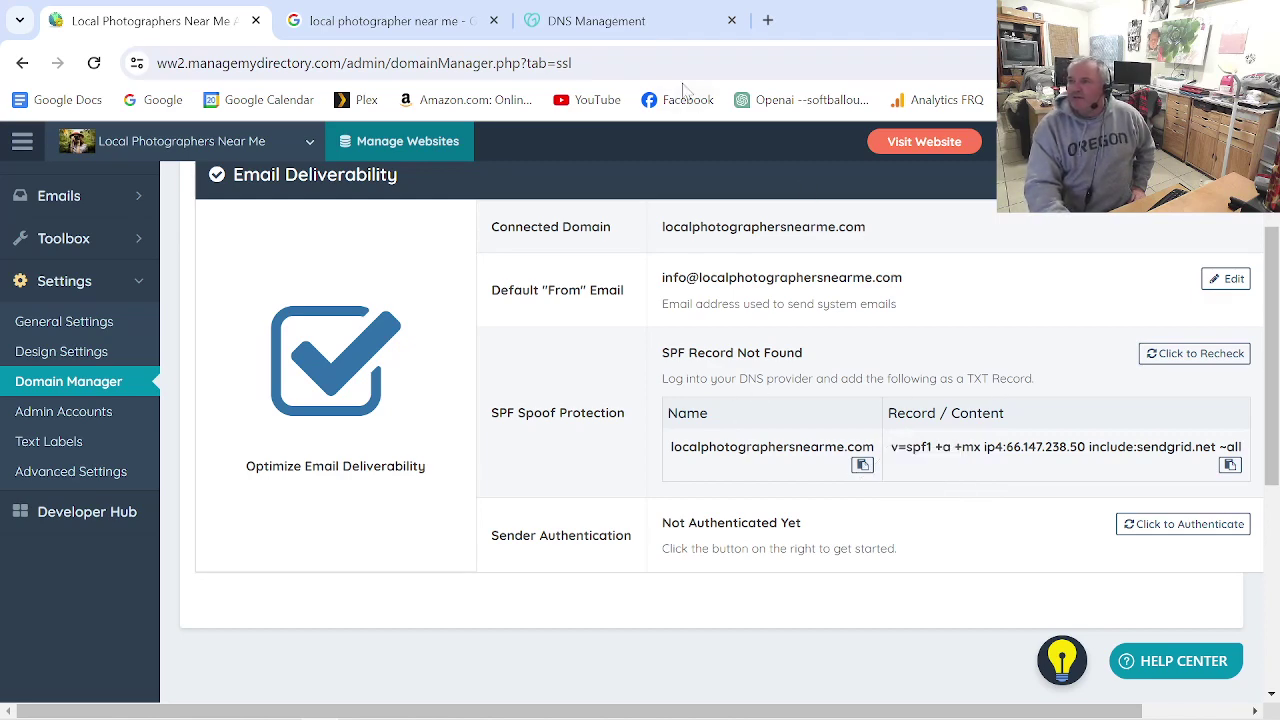
click(610, 22)
scroll(492, 508, down, 1)
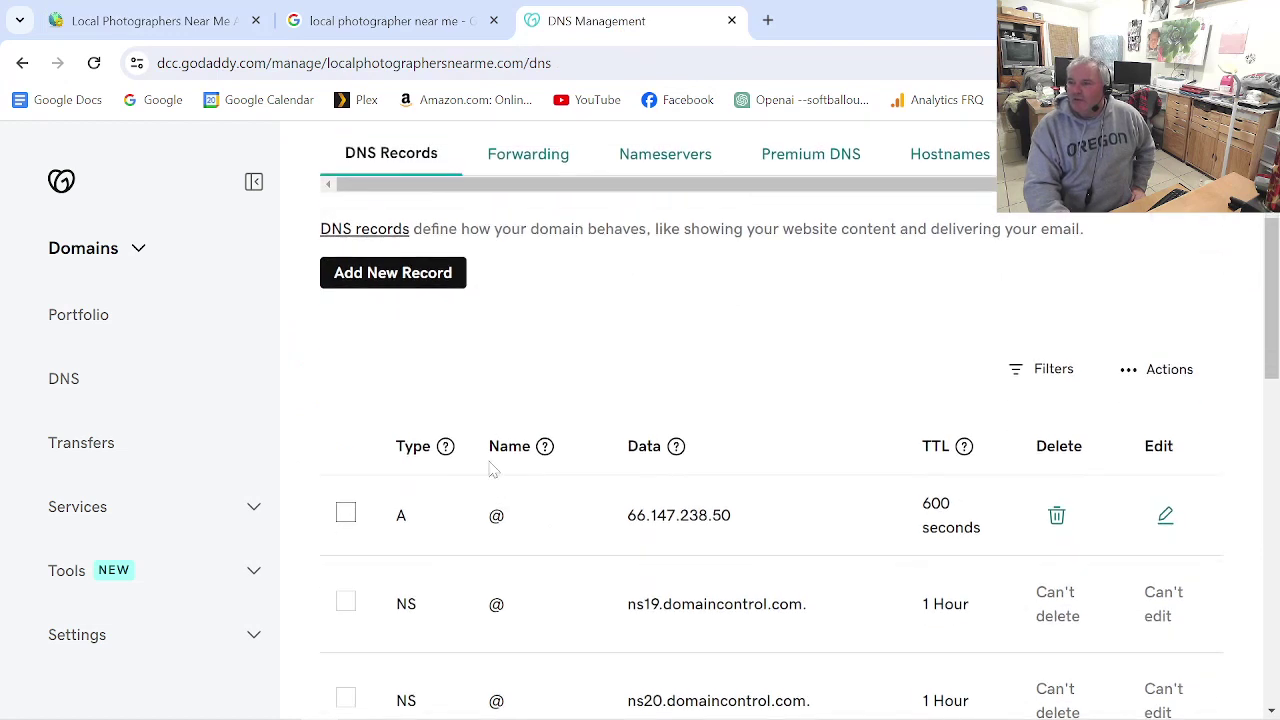
click(424, 413)
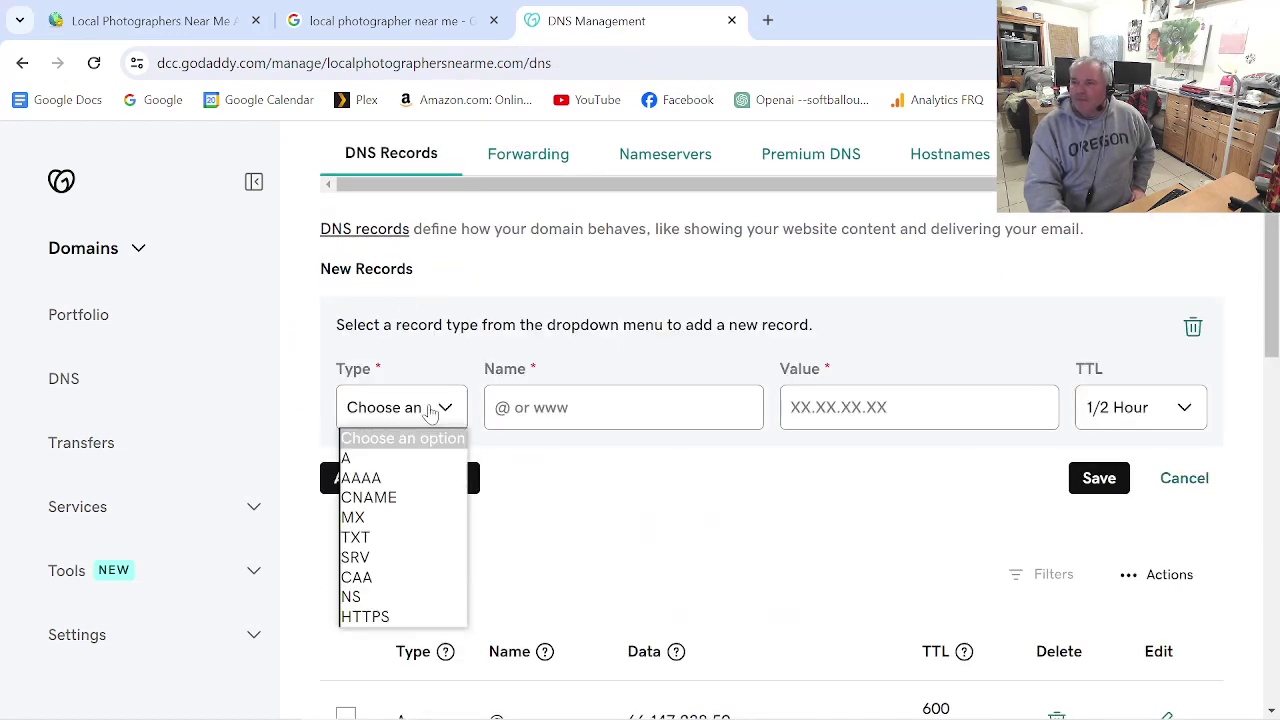
click(390, 540)
right_click(562, 407)
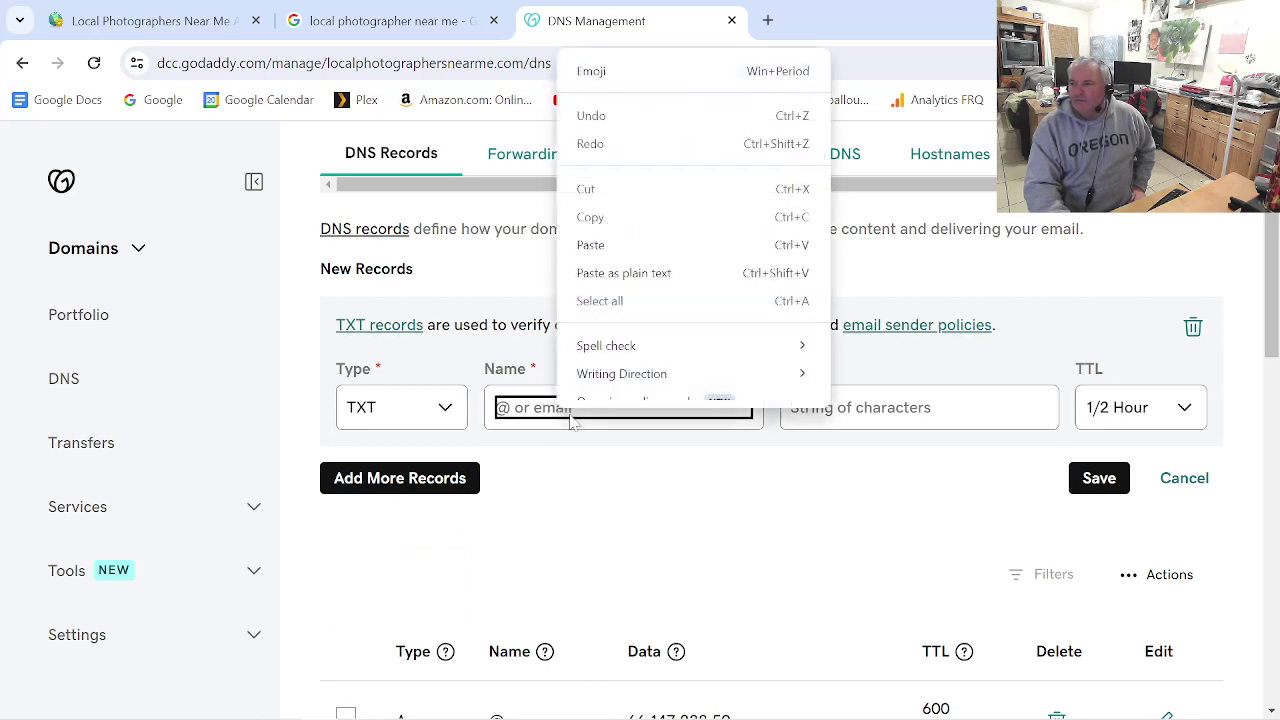
click(630, 257)
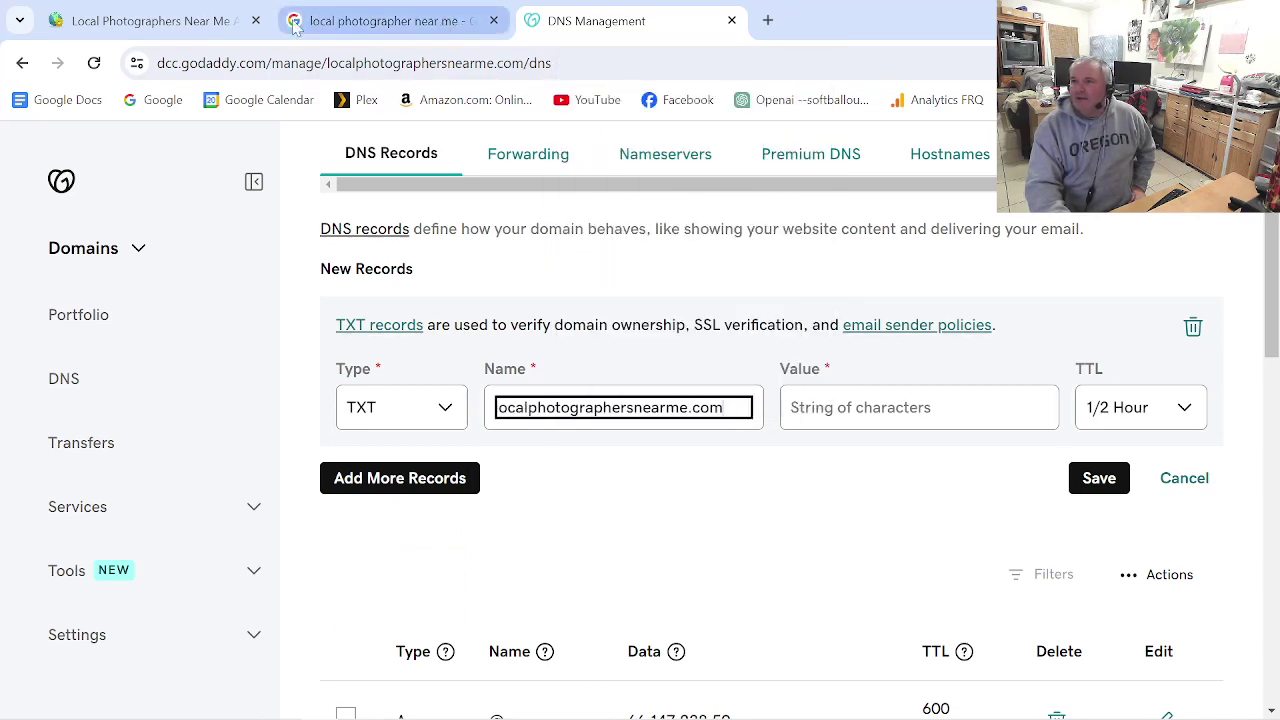
- Copy the SPF content "v=spf1 +a +mx ip4:66.147.238.50 include:sendgrid.net ~all" from the directory into the TXT record's value and save the record
click(167, 21)
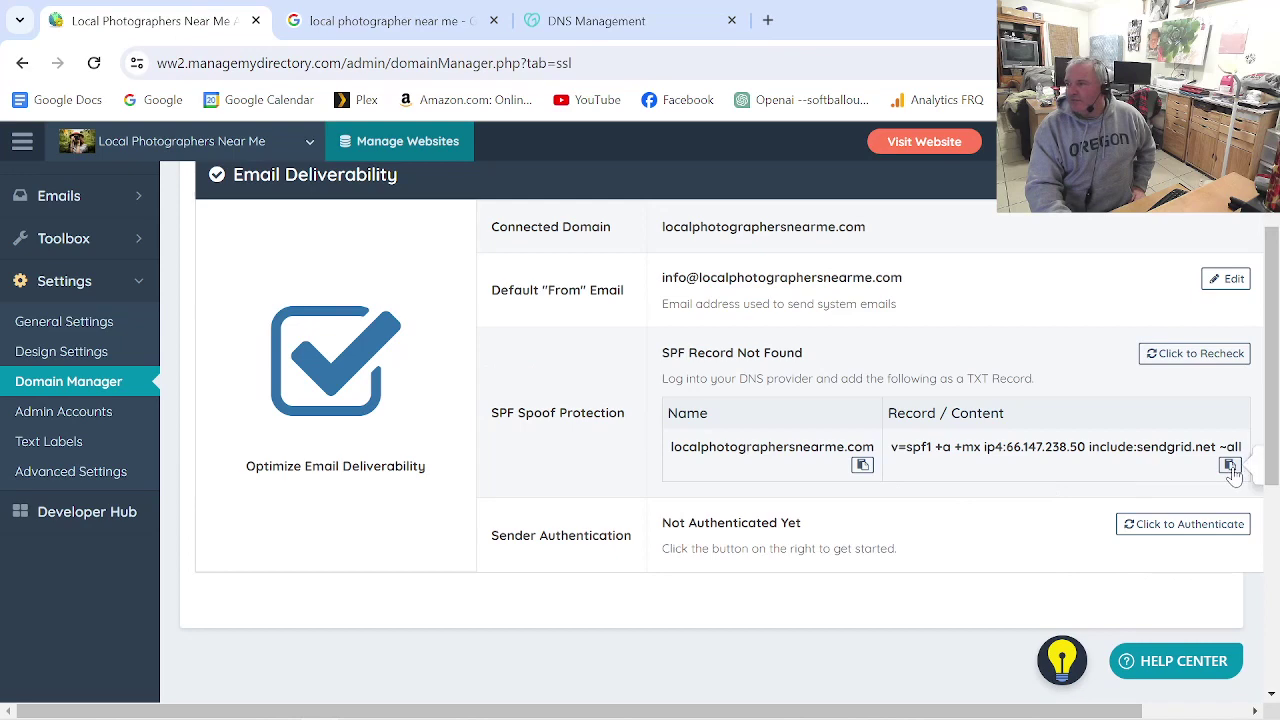
click(594, 21)
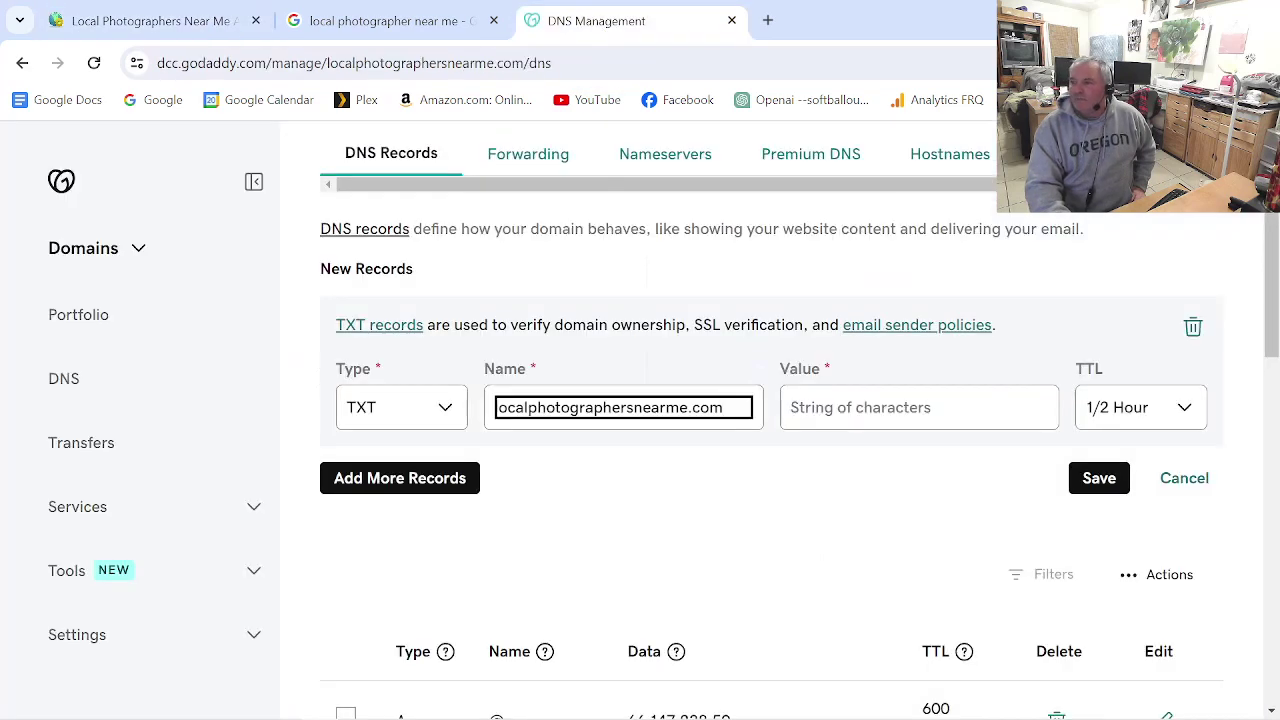
right_click(886, 410)
click(908, 261)
click(1093, 483)
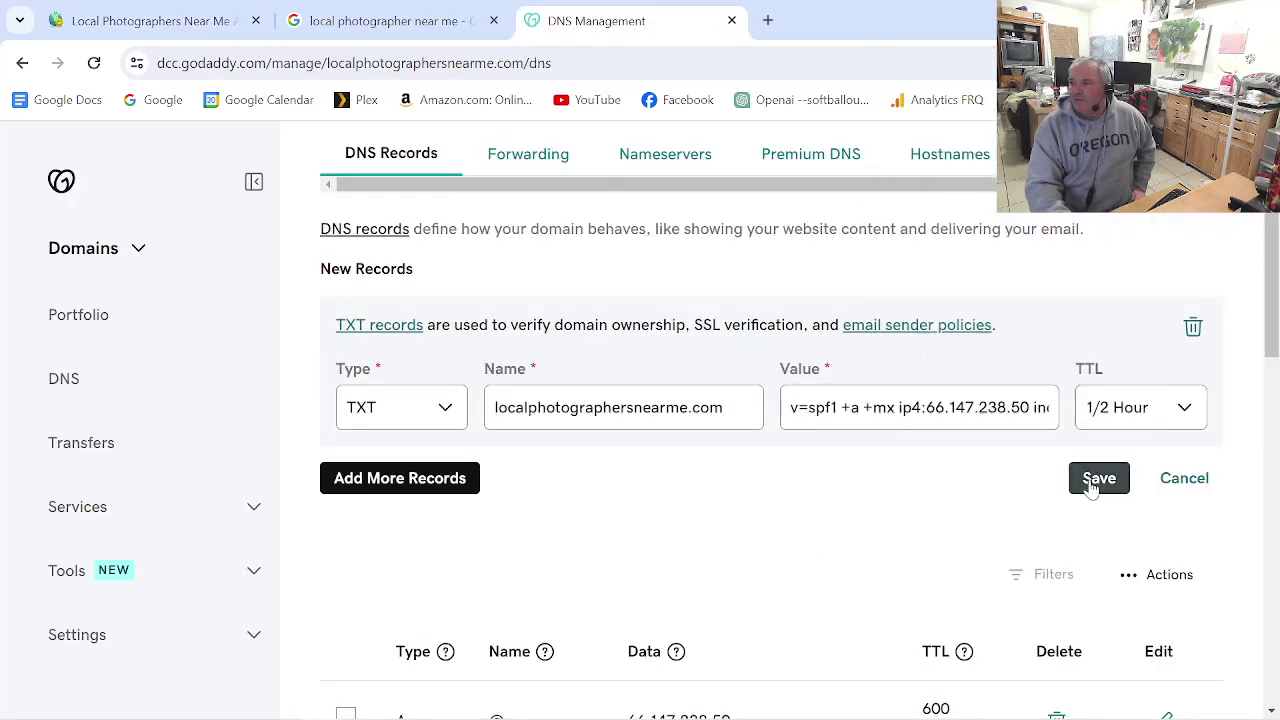
click(300, 537)
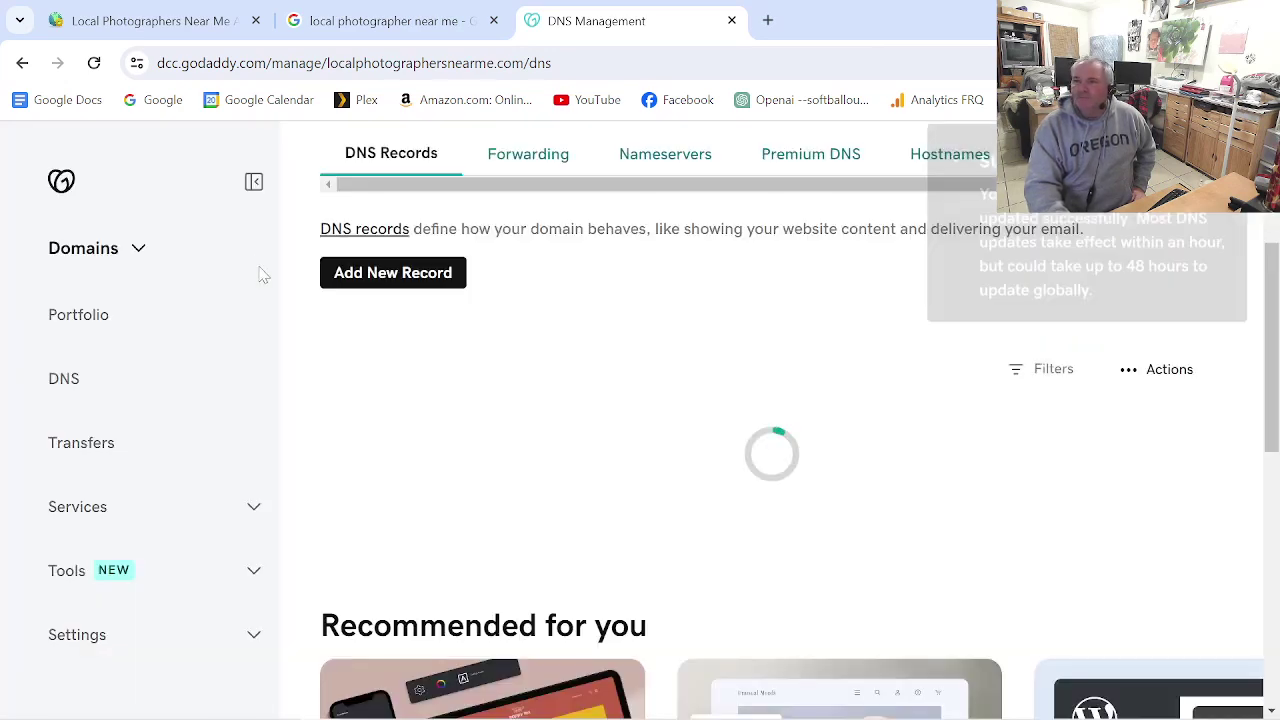
- Back in the directory's email deliverability settings, start sender authentication to generate its DNS records
click(160, 25)
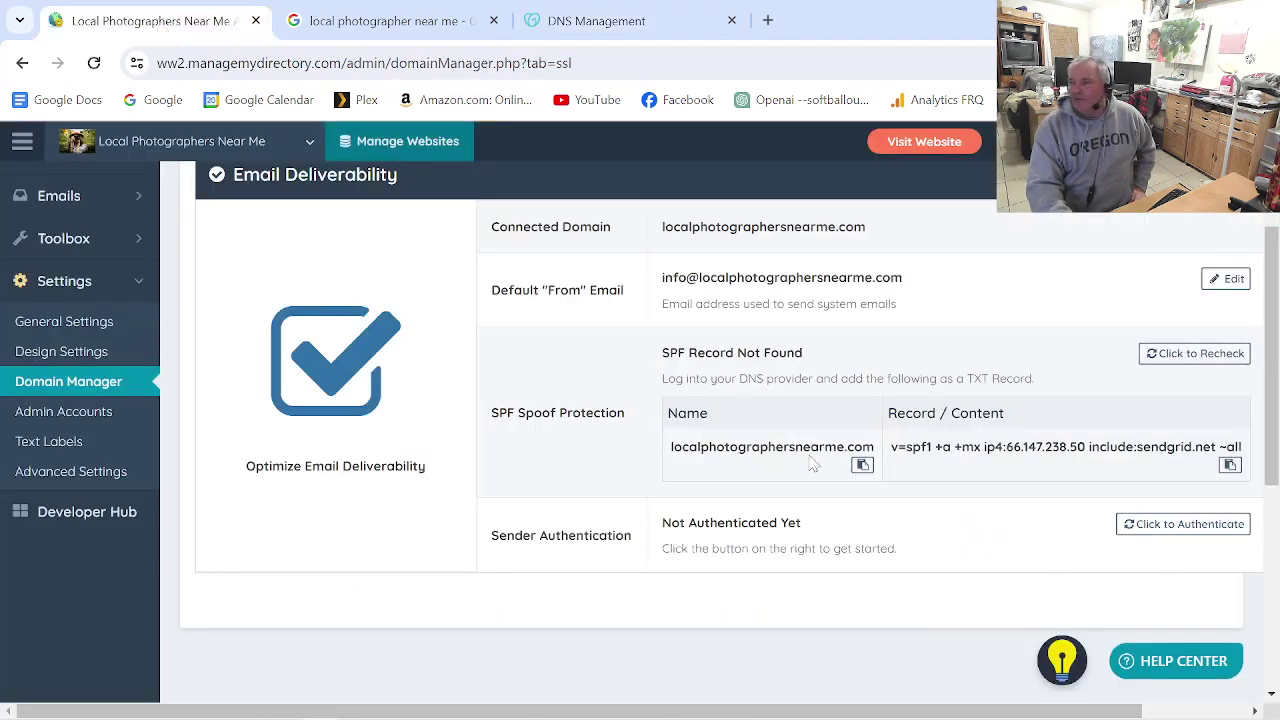
click(1121, 528)
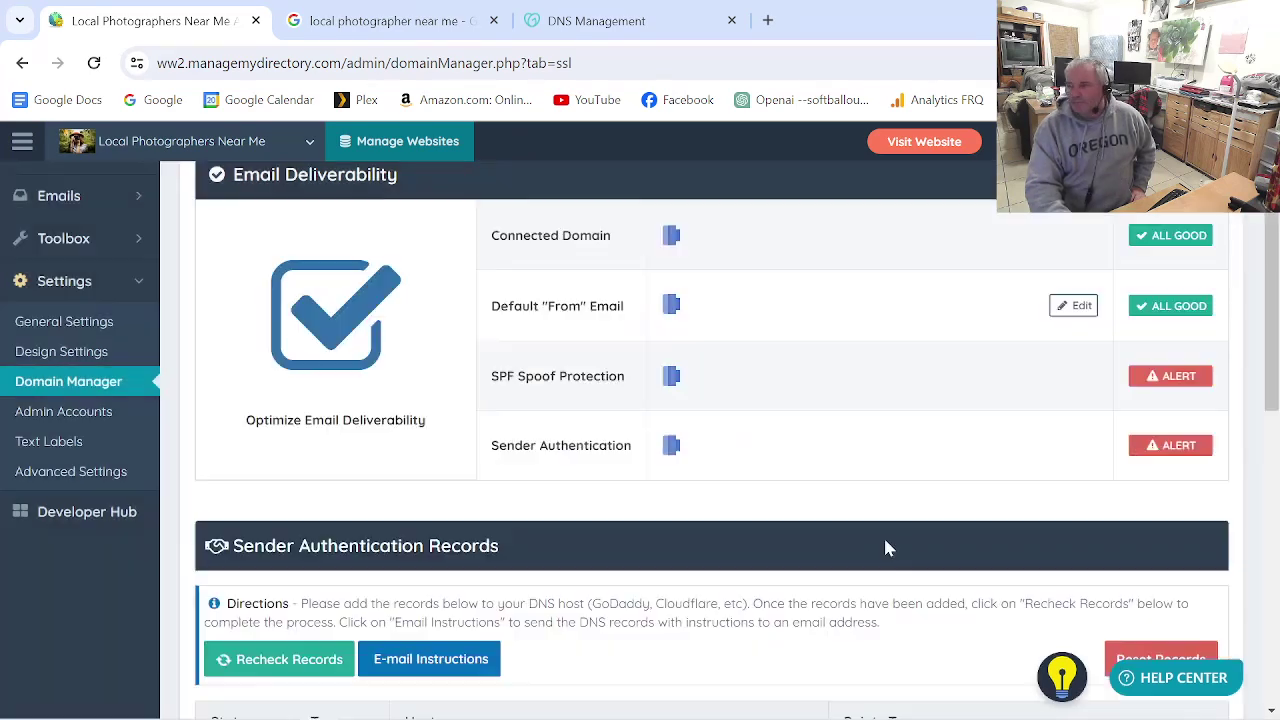
scroll(886, 543, down, 3)
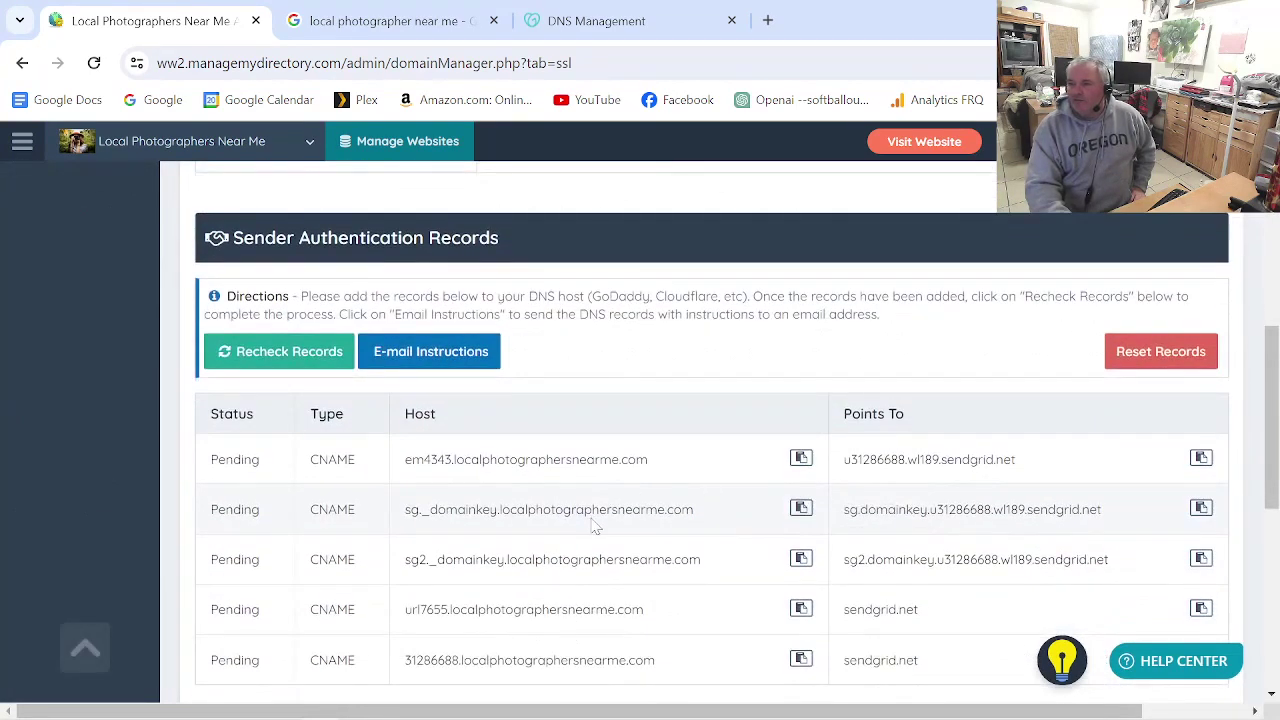
- Copy the first sender authentication host, em4343.localphotographersnearme.com, and use it as the name of a new CNAME record in GoDaddy
click(801, 459)
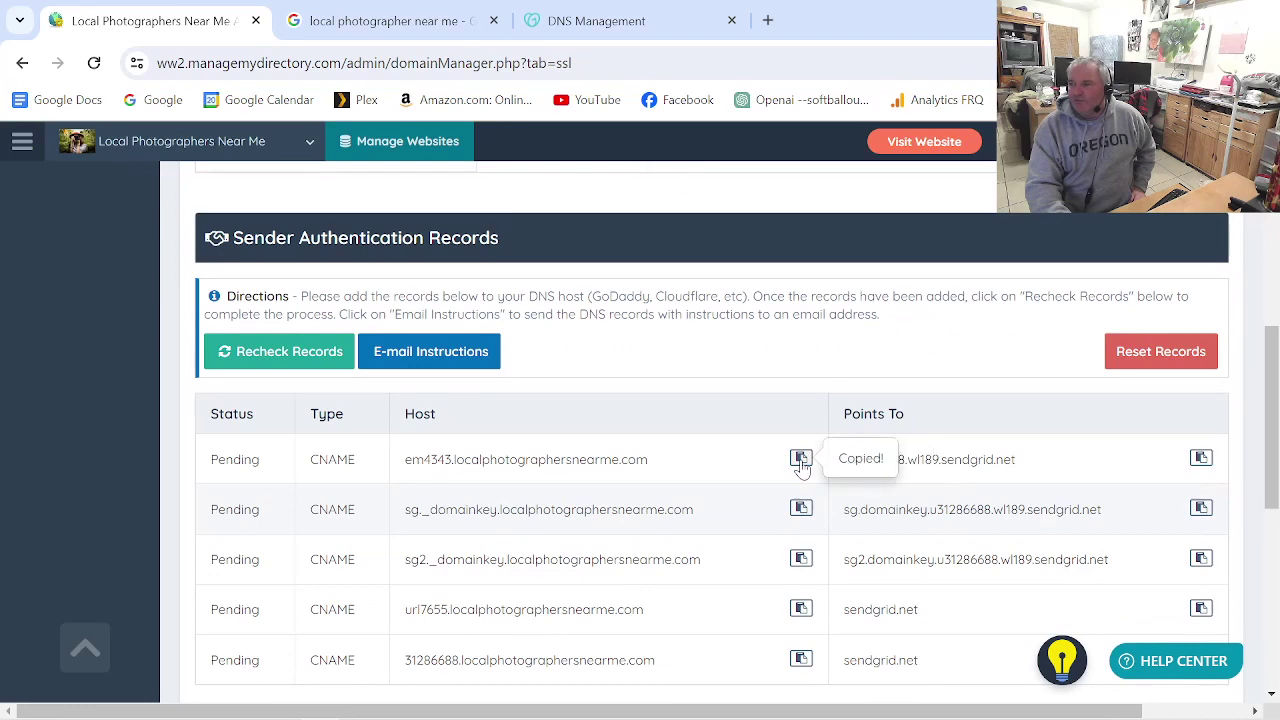
click(609, 22)
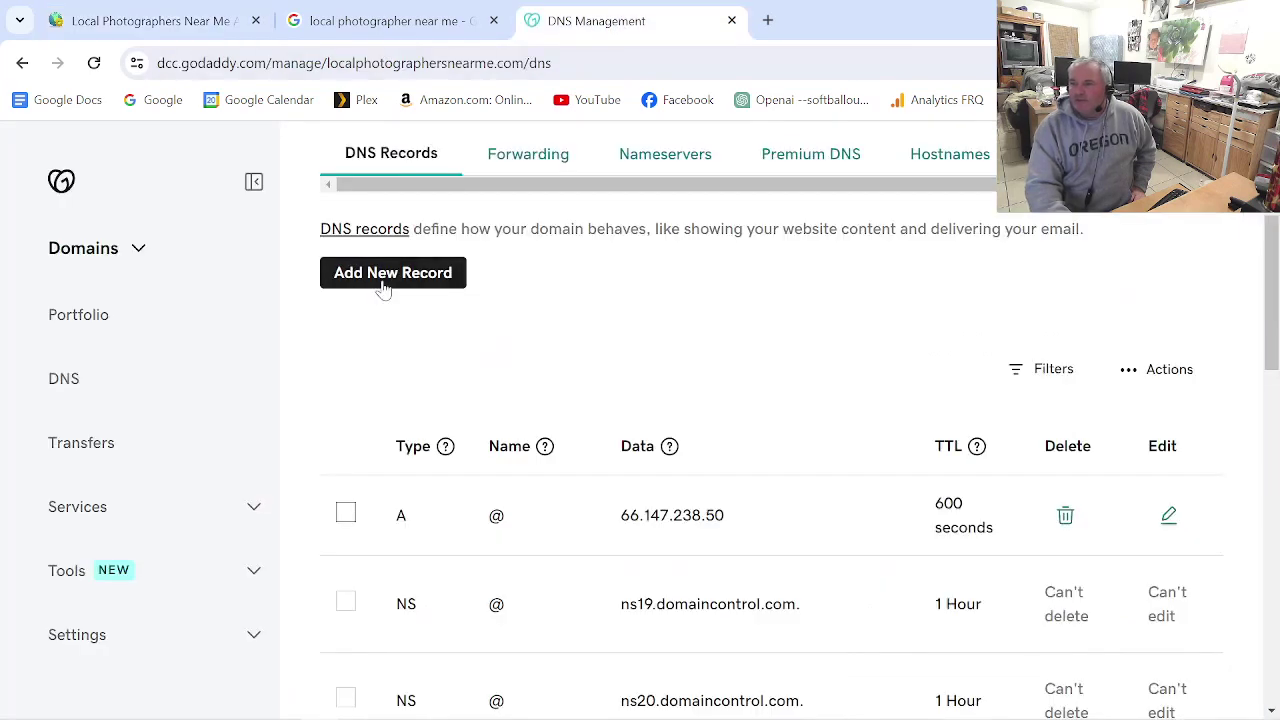
click(393, 275)
click(400, 407)
click(405, 497)
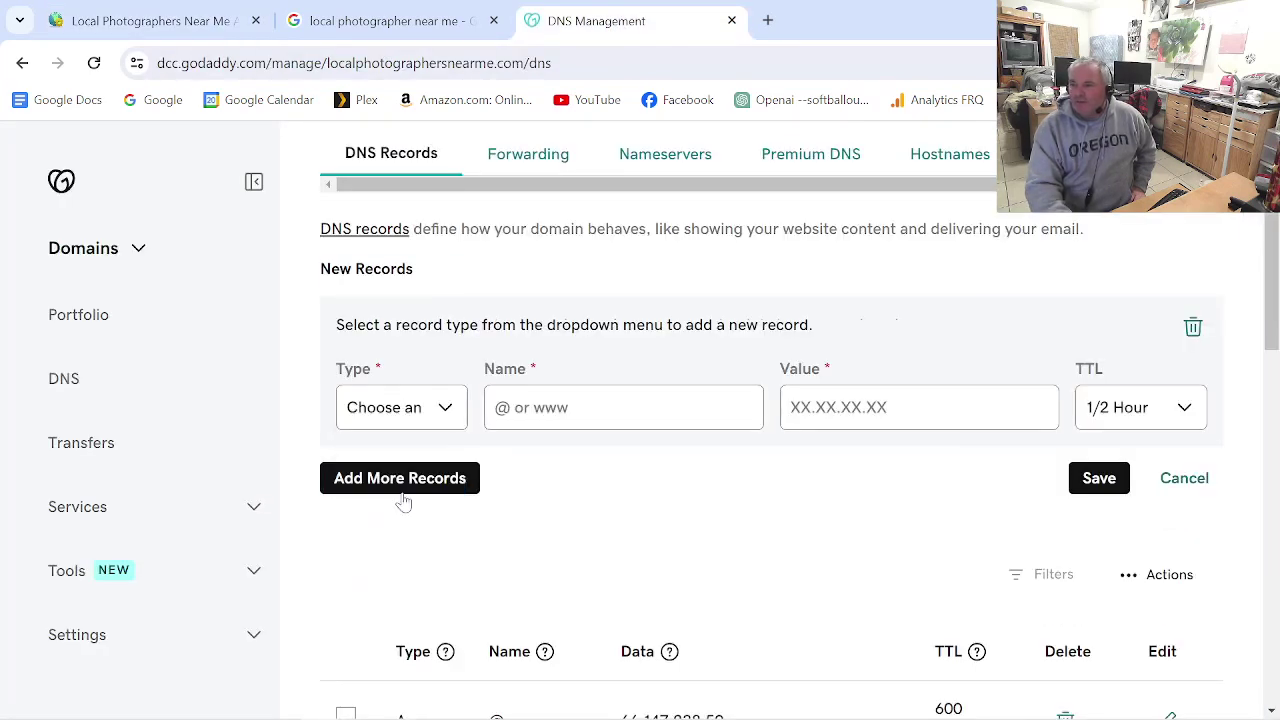
right_click(533, 407)
click(604, 252)
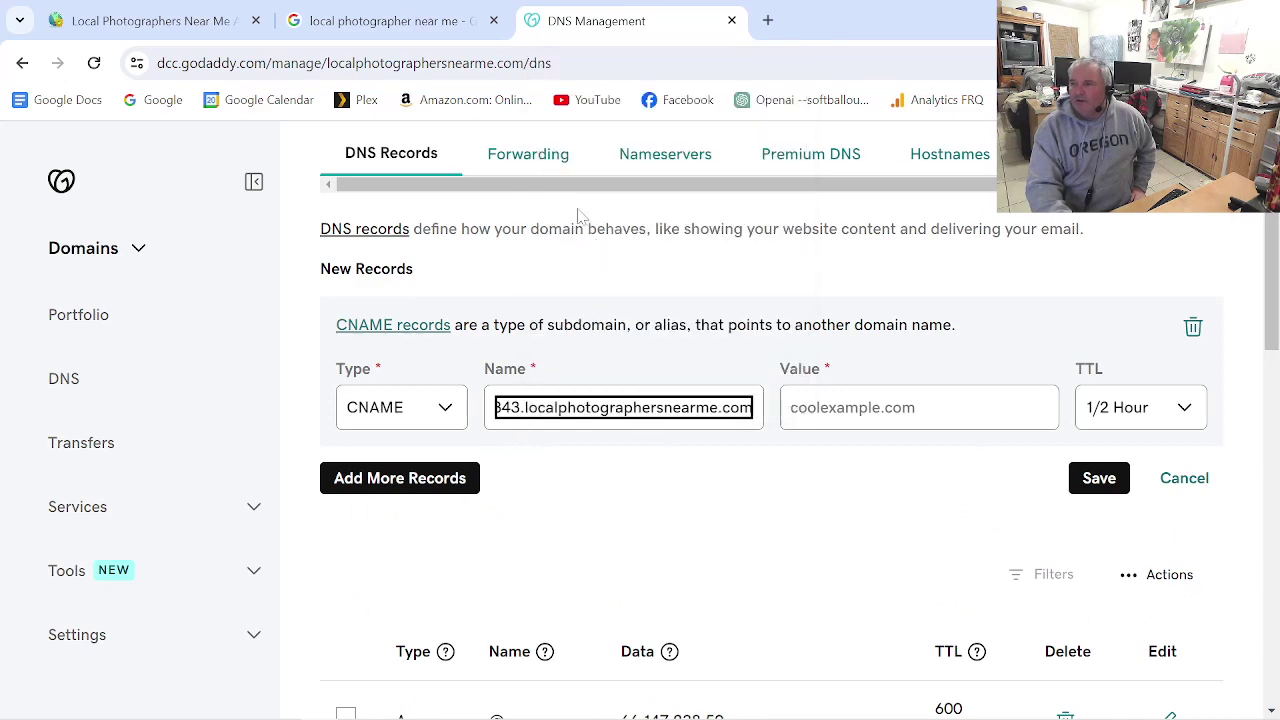
- Copy the first record's target, u31286688.wl189.sendgrid.net, from the directory into the new CNAME record's value in GoDaddy
click(173, 20)
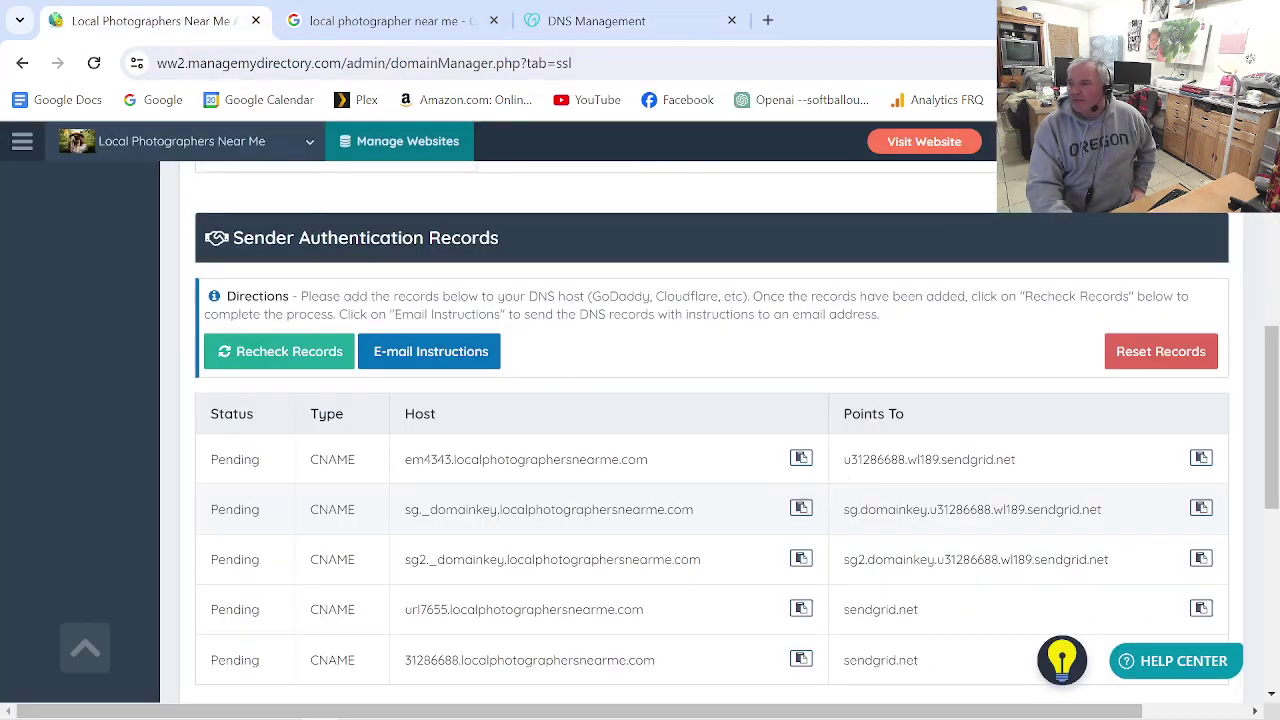
click(596, 20)
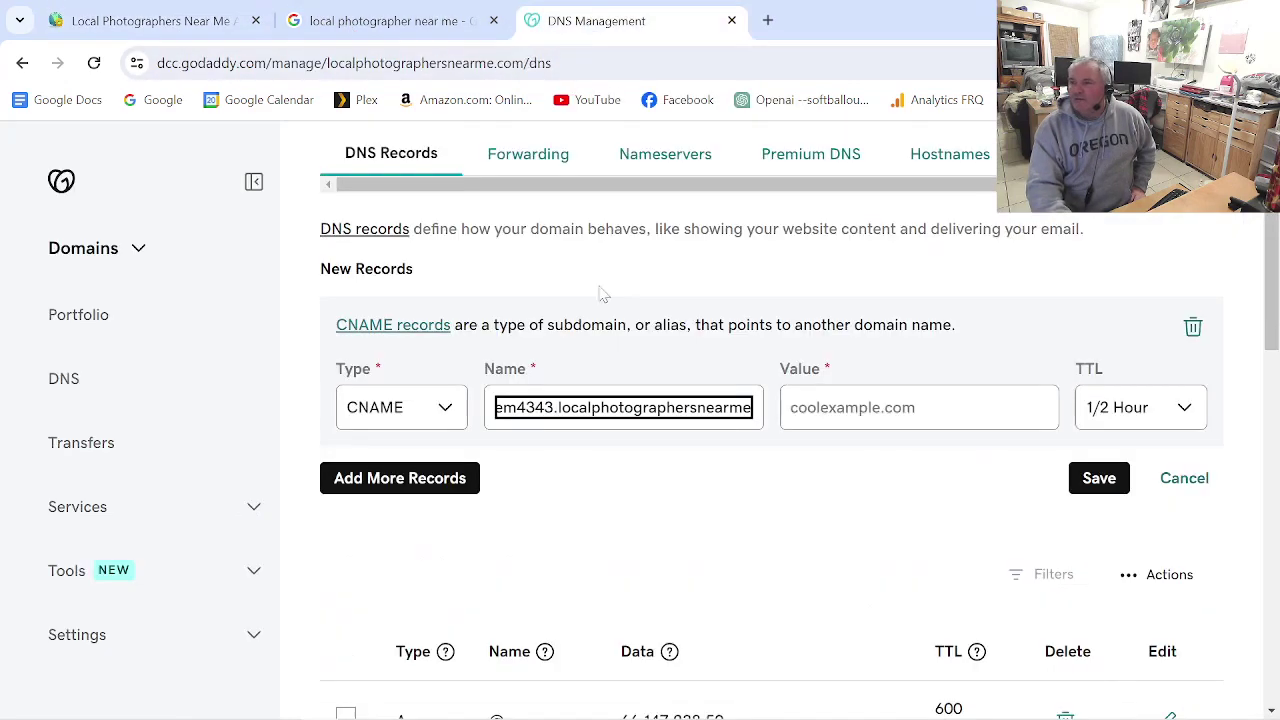
right_click(840, 415)
click(888, 257)
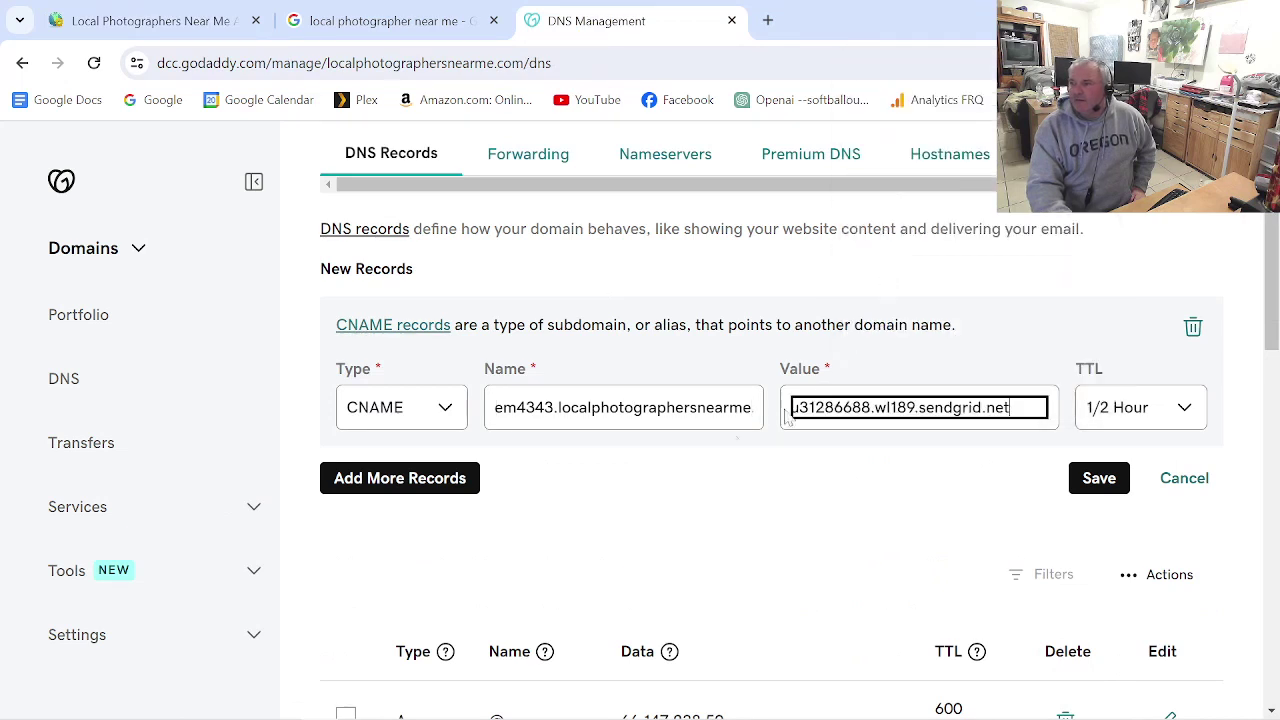
- Add a second CNAME record in GoDaddy, using the host sg._domainkey.localphotographersnearme.com copied from the directory as its name
click(395, 480)
click(448, 580)
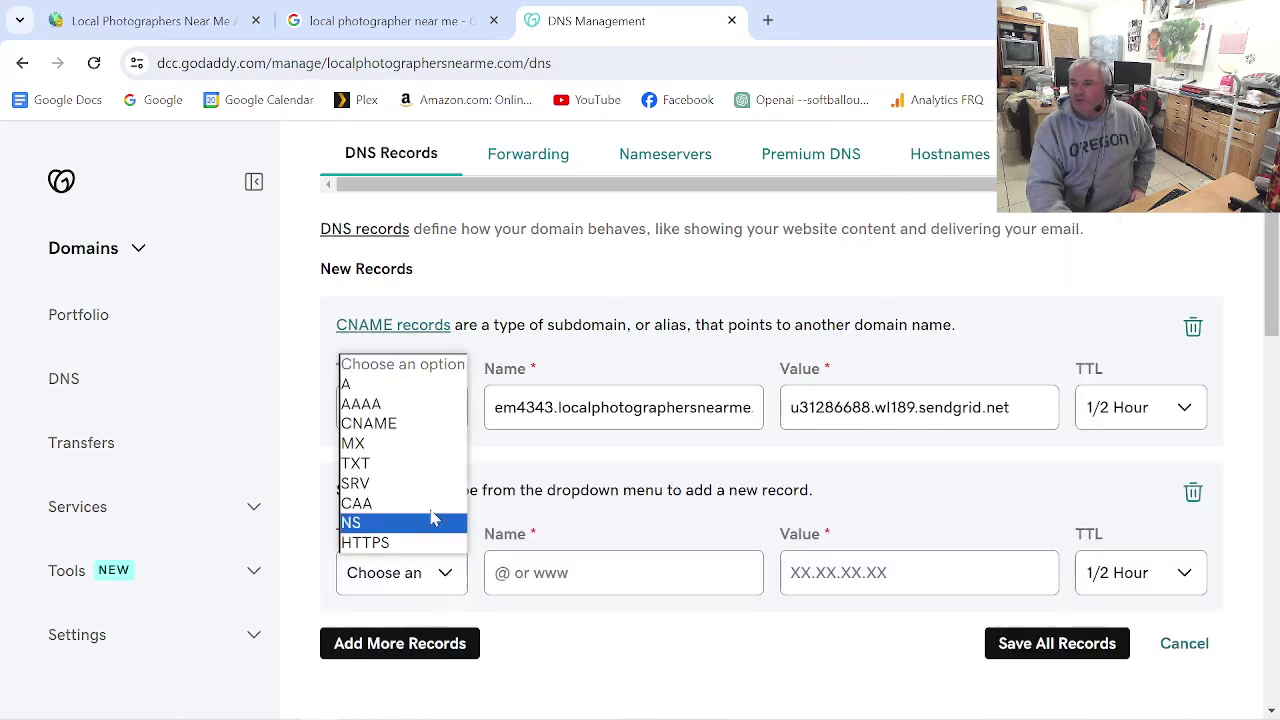
click(394, 420)
click(236, 30)
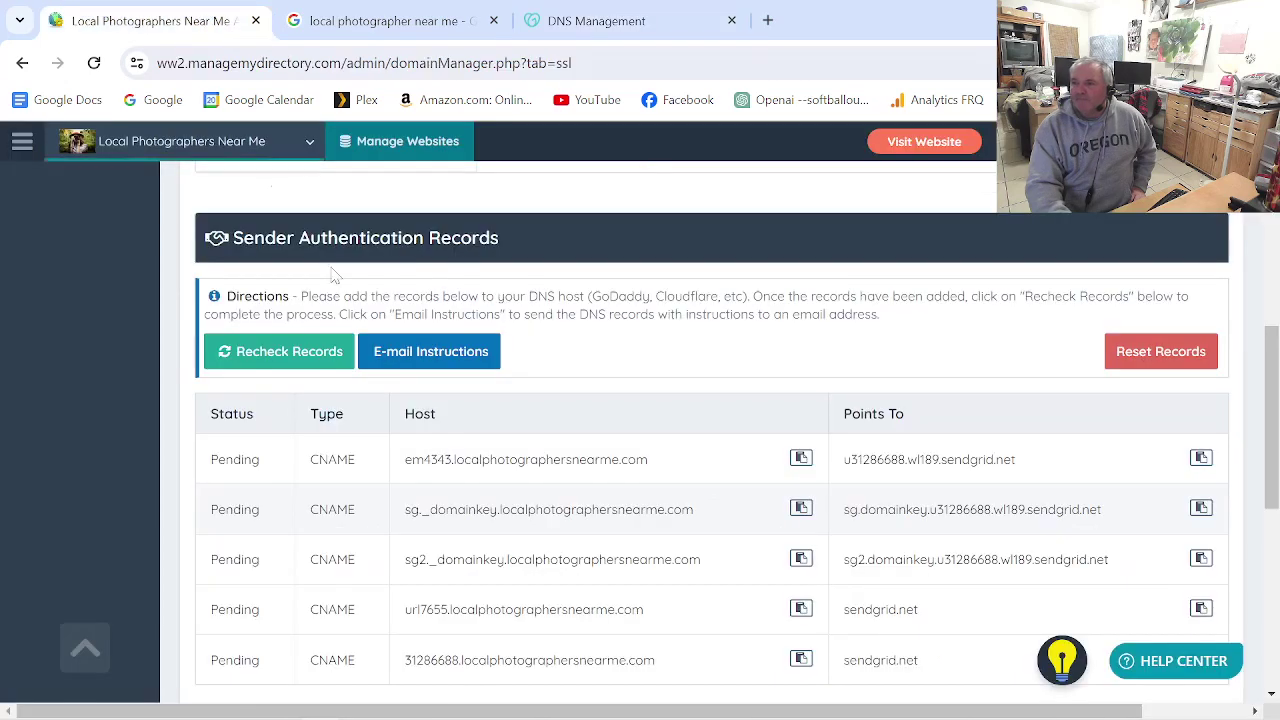
click(596, 20)
right_click(544, 572)
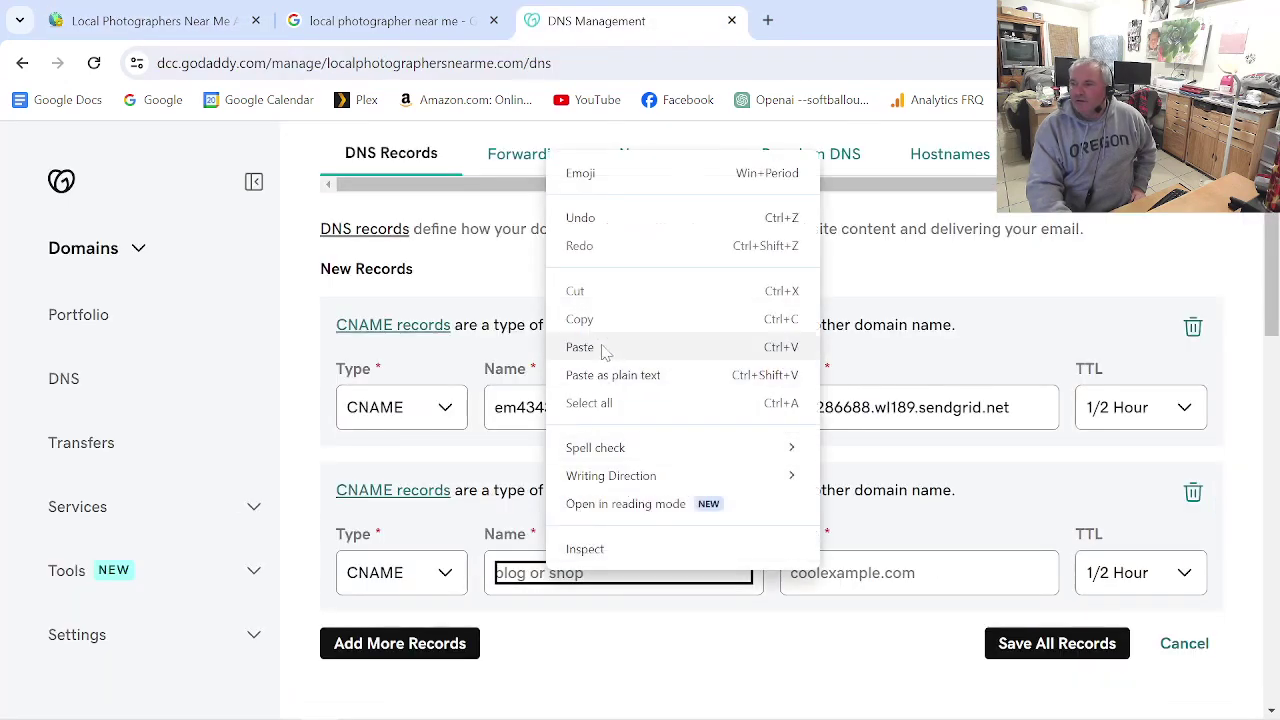
click(571, 343)
- Copy the second record's target, sg.domainkey.u31286688.wl189.sendgrid.net, from the directory into the second CNAME record's value
click(183, 30)
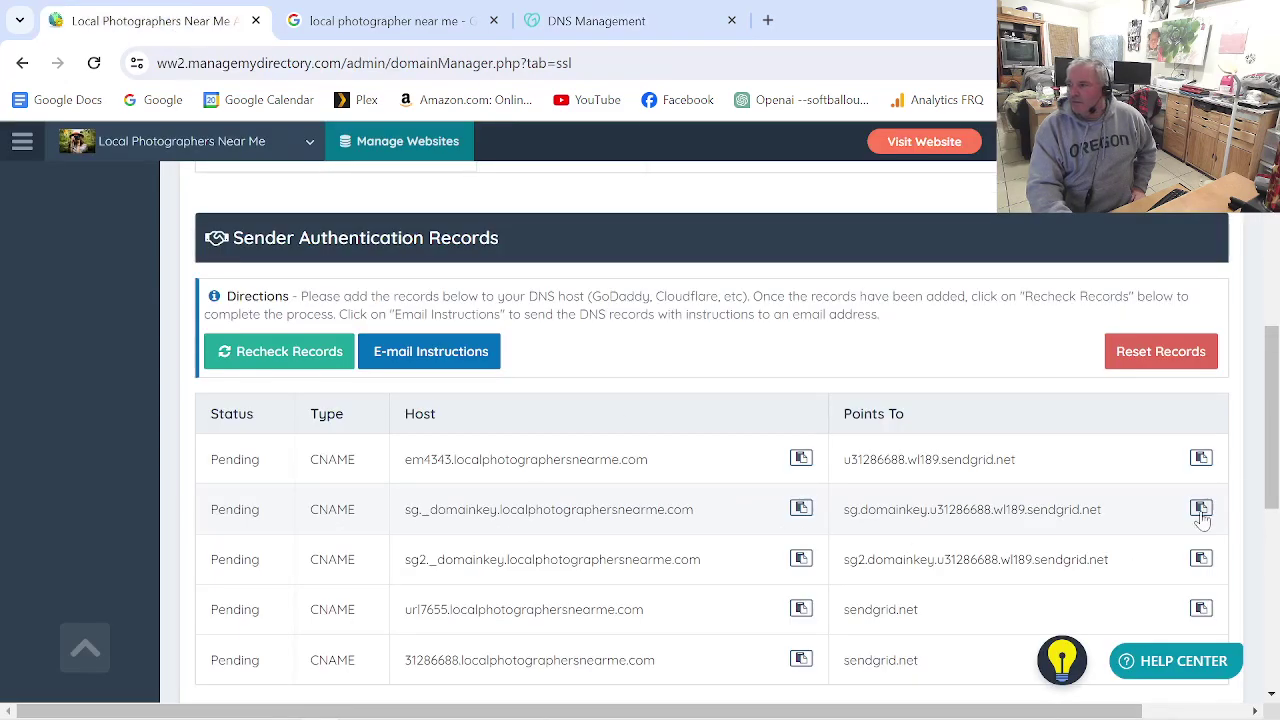
click(596, 20)
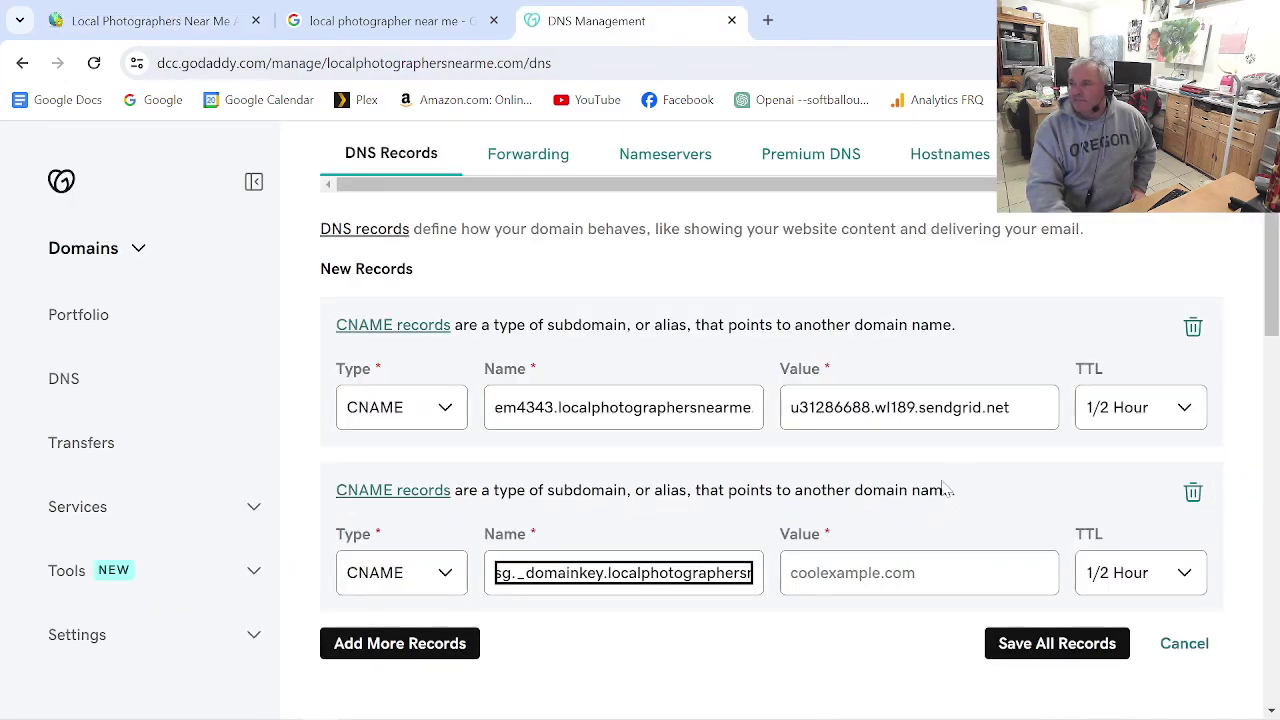
click(880, 572)
right_click(877, 570)
click(910, 345)
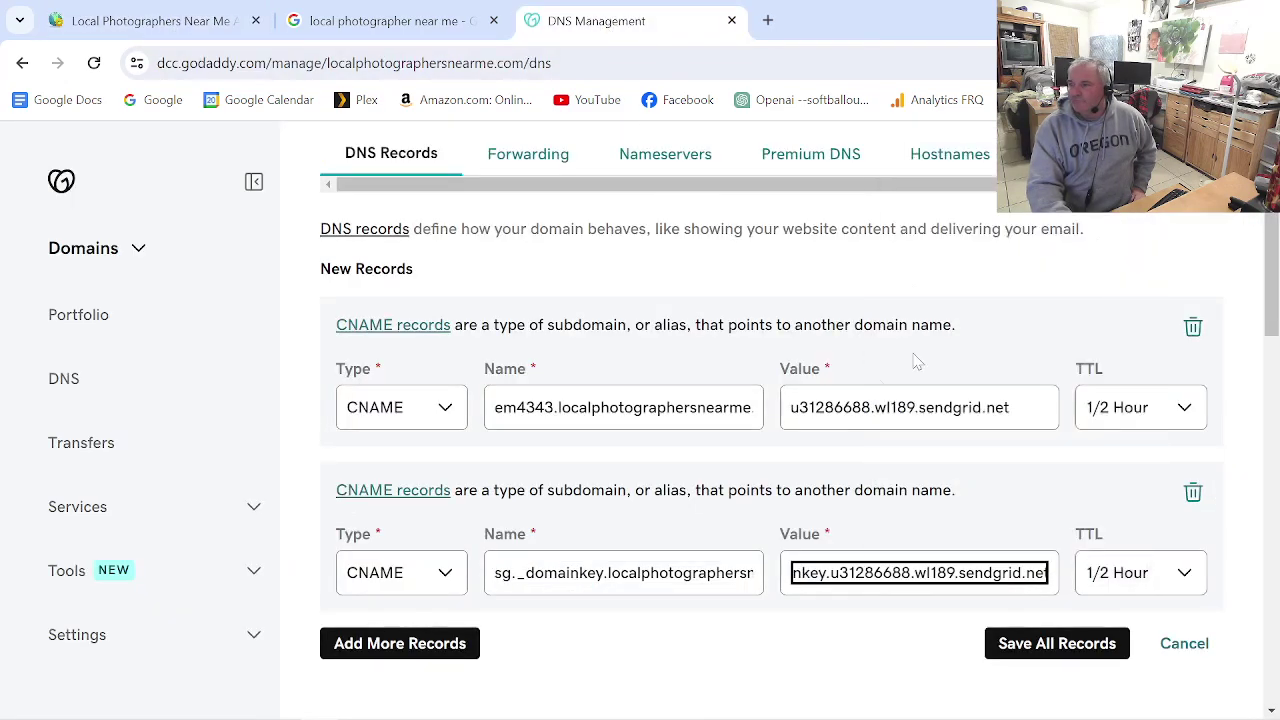
- Add a third CNAME record in GoDaddy, using the host sg2._domainkey.localphotographersnearme.com copied from the directory as its name
click(409, 643)
scroll(490, 545, down, 2)
click(446, 451)
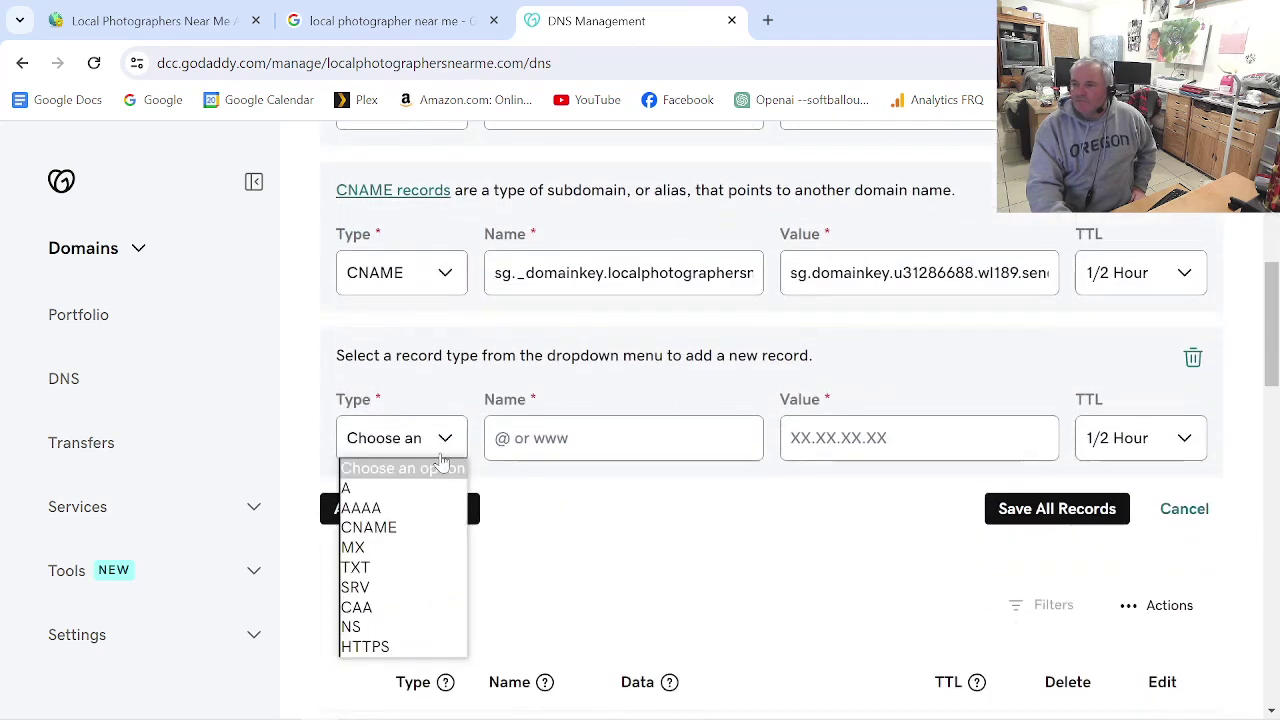
click(412, 530)
click(160, 20)
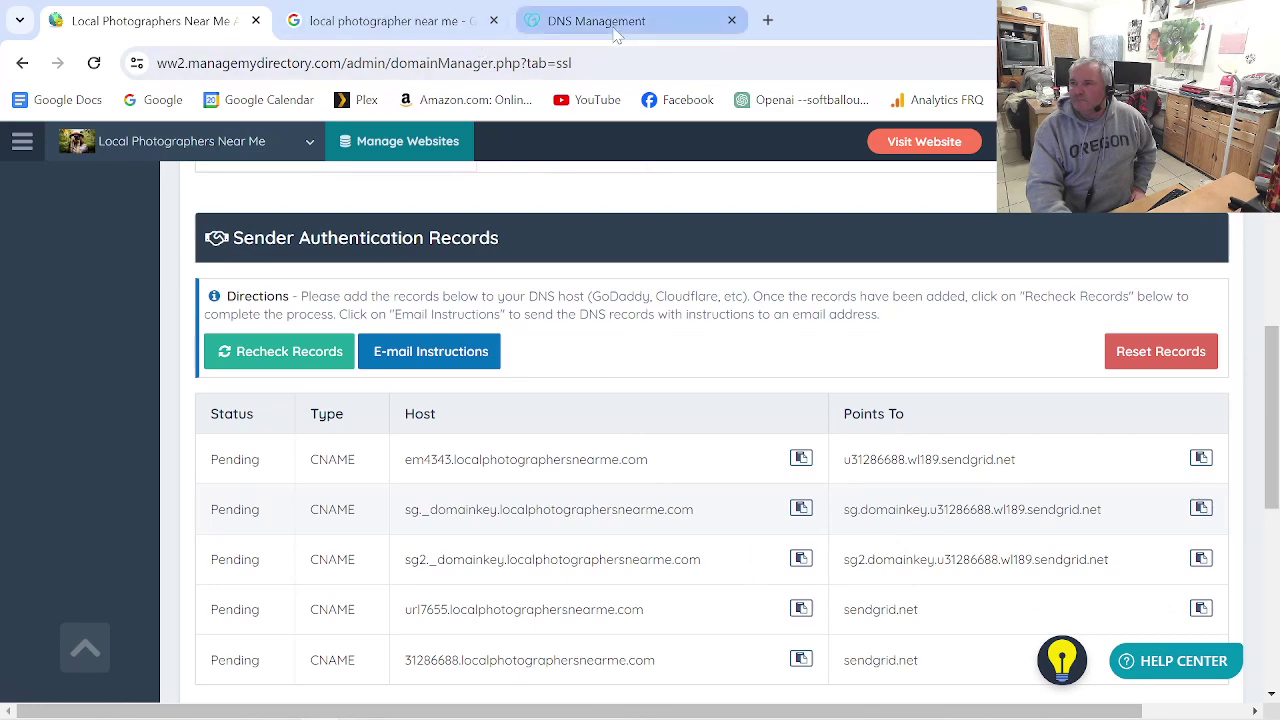
click(700, 20)
click(550, 445)
right_click(560, 442)
click(620, 277)
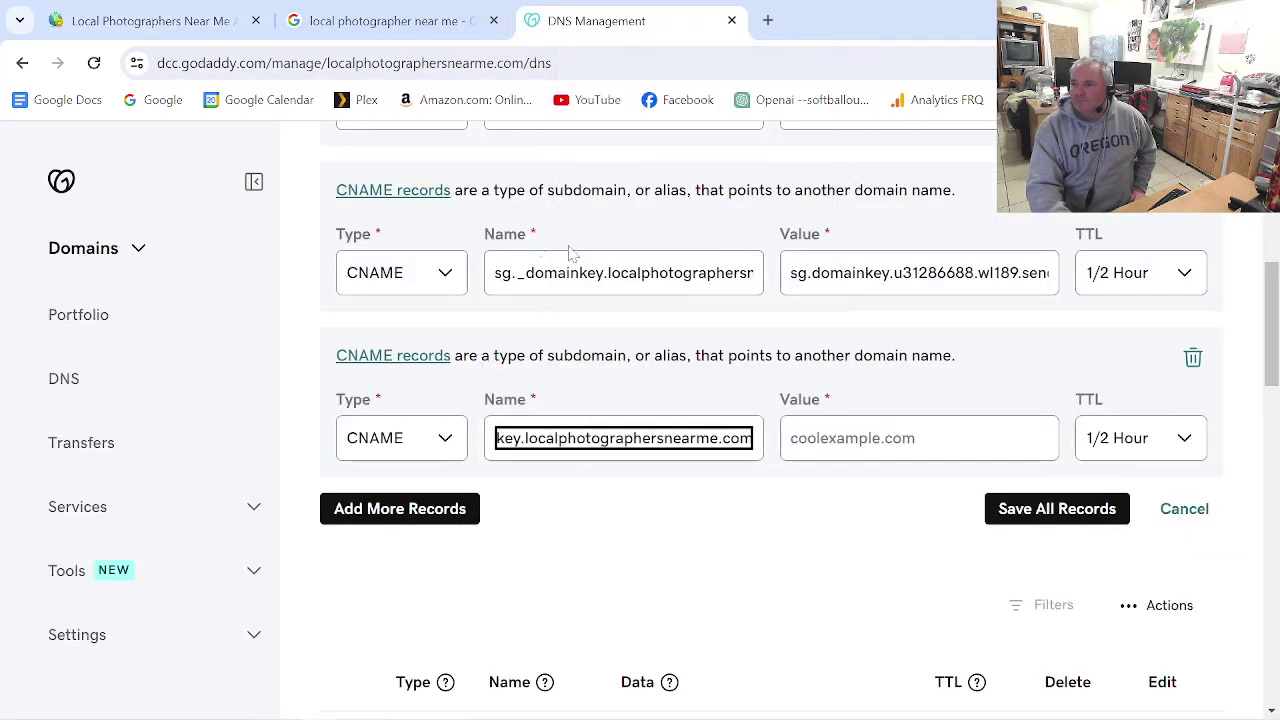
- Copy the third record's target, sg2.domainkey.u31286688.wl189.sendgrid.net, from the directory into the third CNAME record's value
click(160, 20)
click(1201, 557)
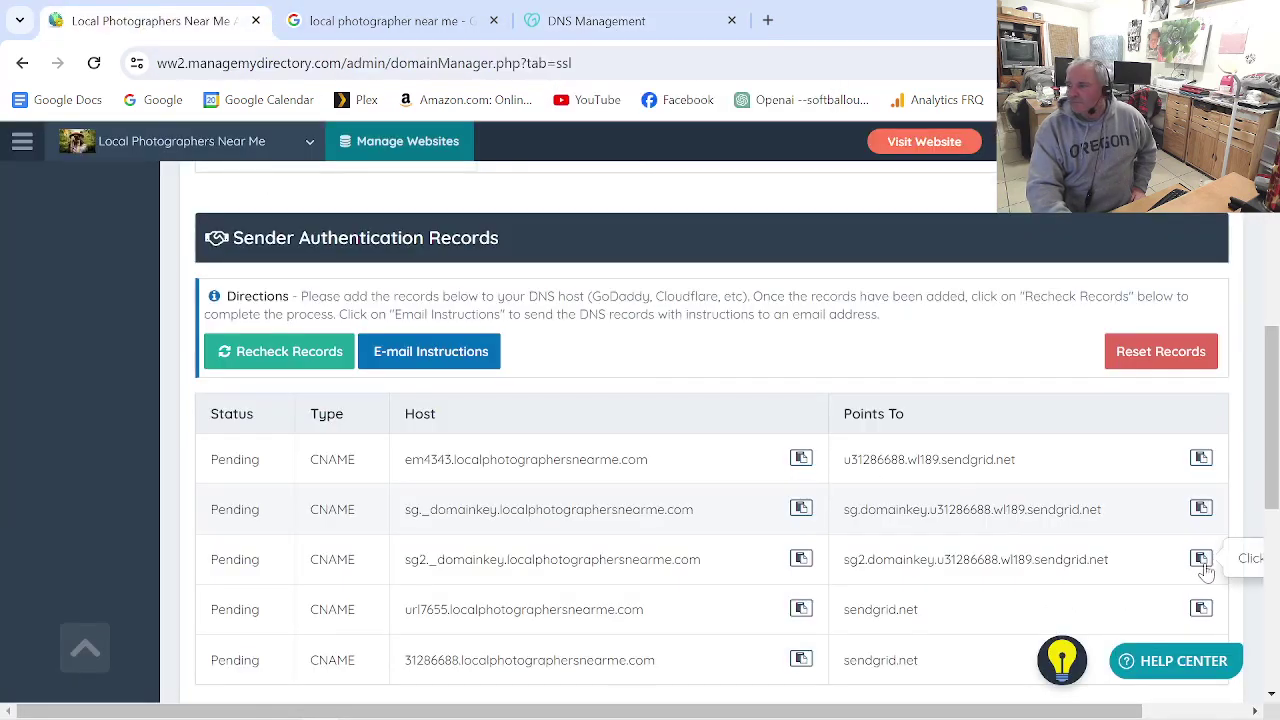
click(620, 22)
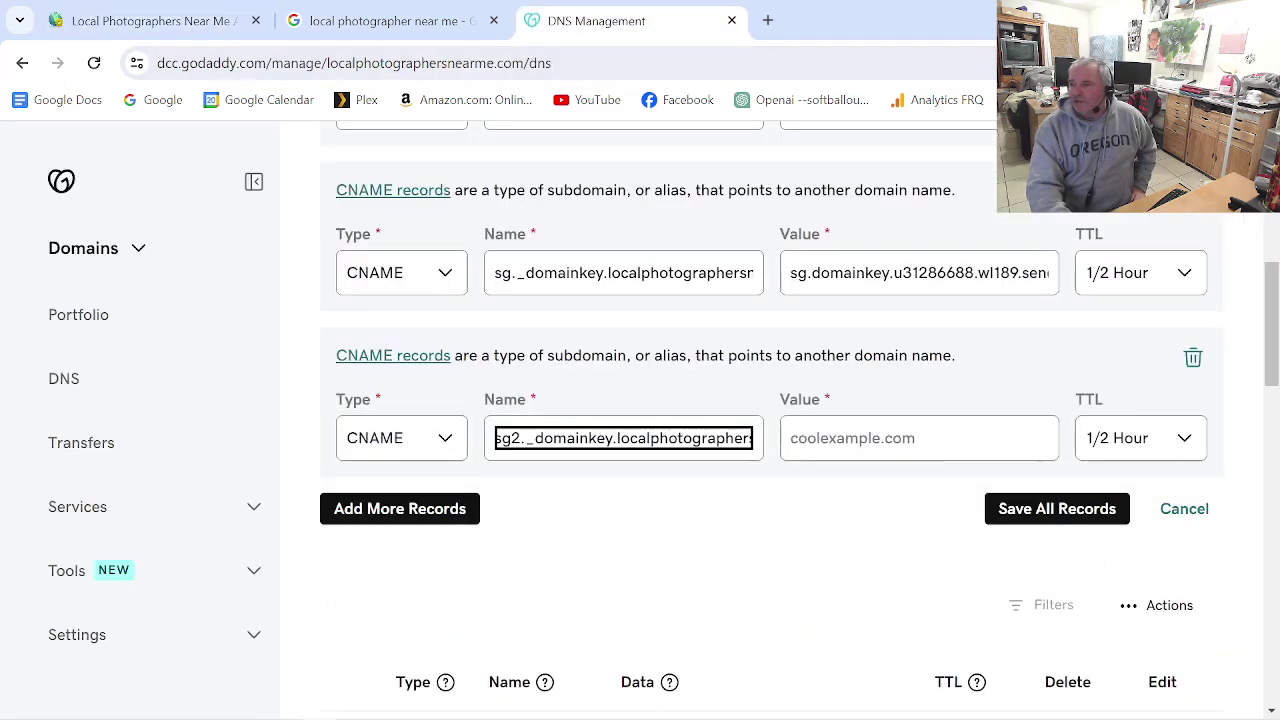
right_click(910, 436)
click(948, 248)
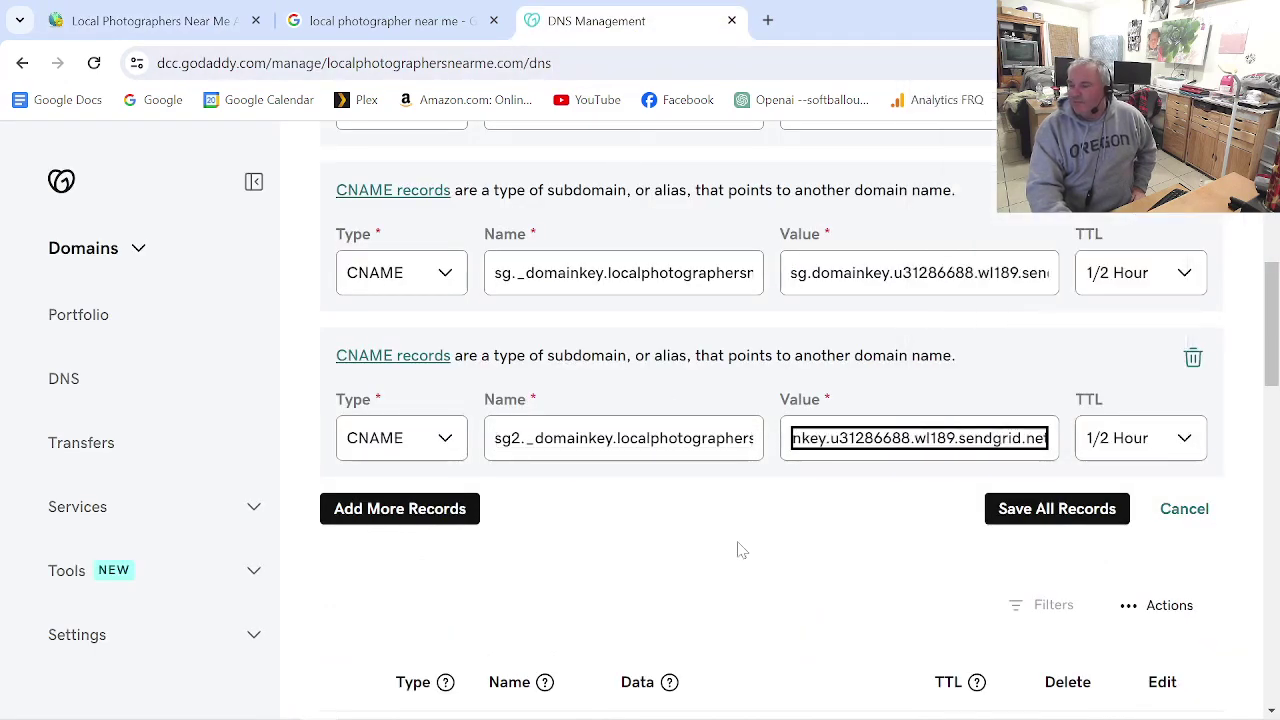
- Add a fourth record in GoDaddy, using the host url7655.localphotographersnearme.com copied from the directory as its name
click(457, 508)
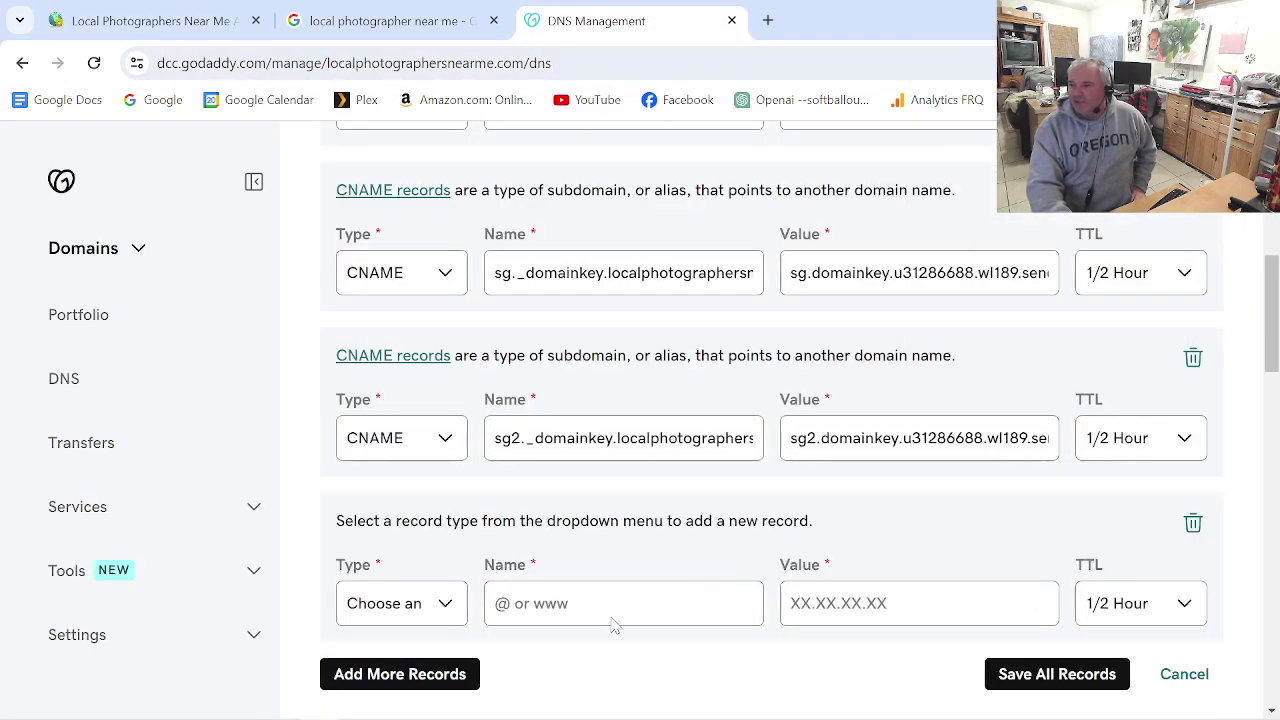
scroll(618, 538, up, 1)
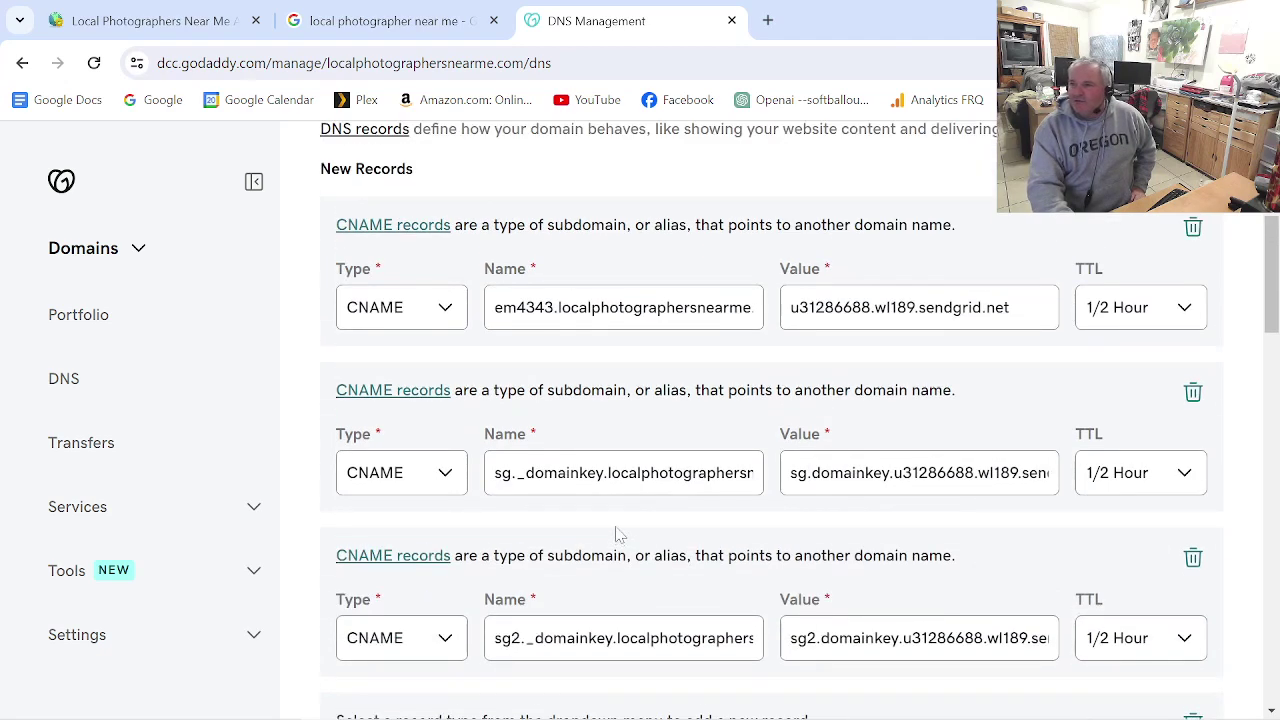
scroll(614, 531, up, 3)
scroll(614, 531, down, 5)
scroll(510, 534, down, 2)
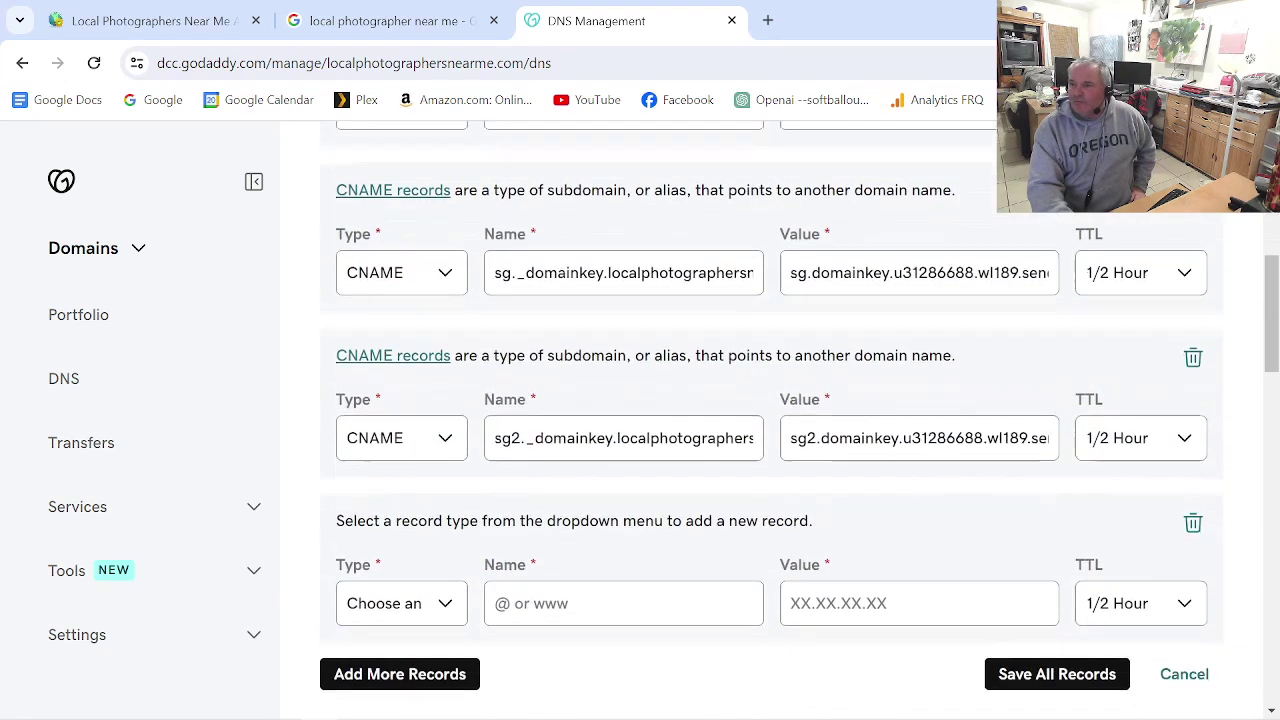
scroll(528, 460, down, 2)
click(160, 20)
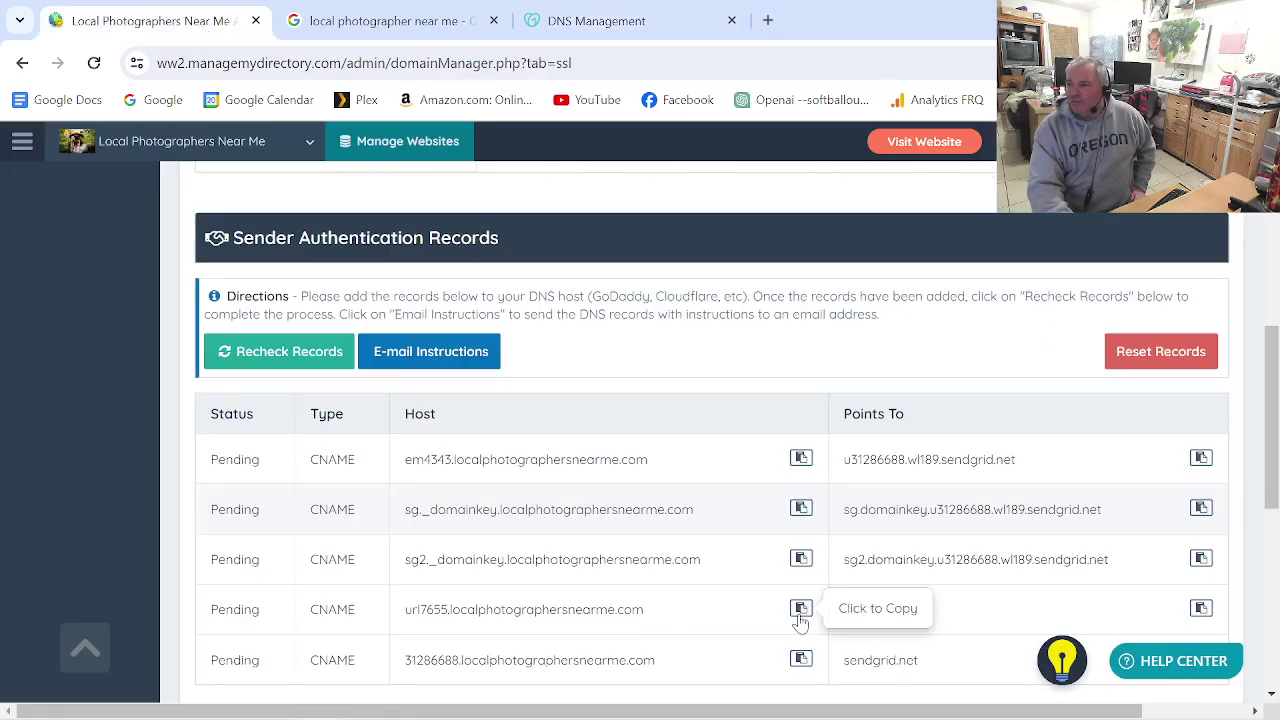
click(588, 22)
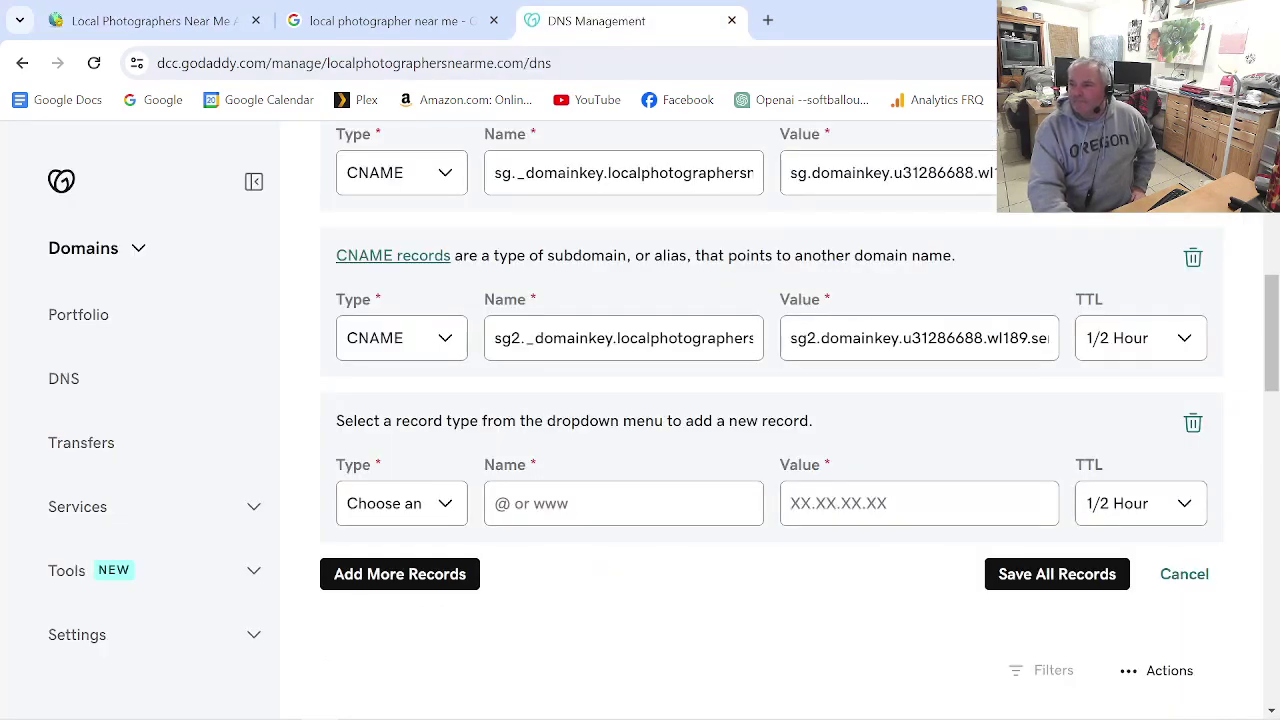
right_click(586, 502)
click(594, 294)
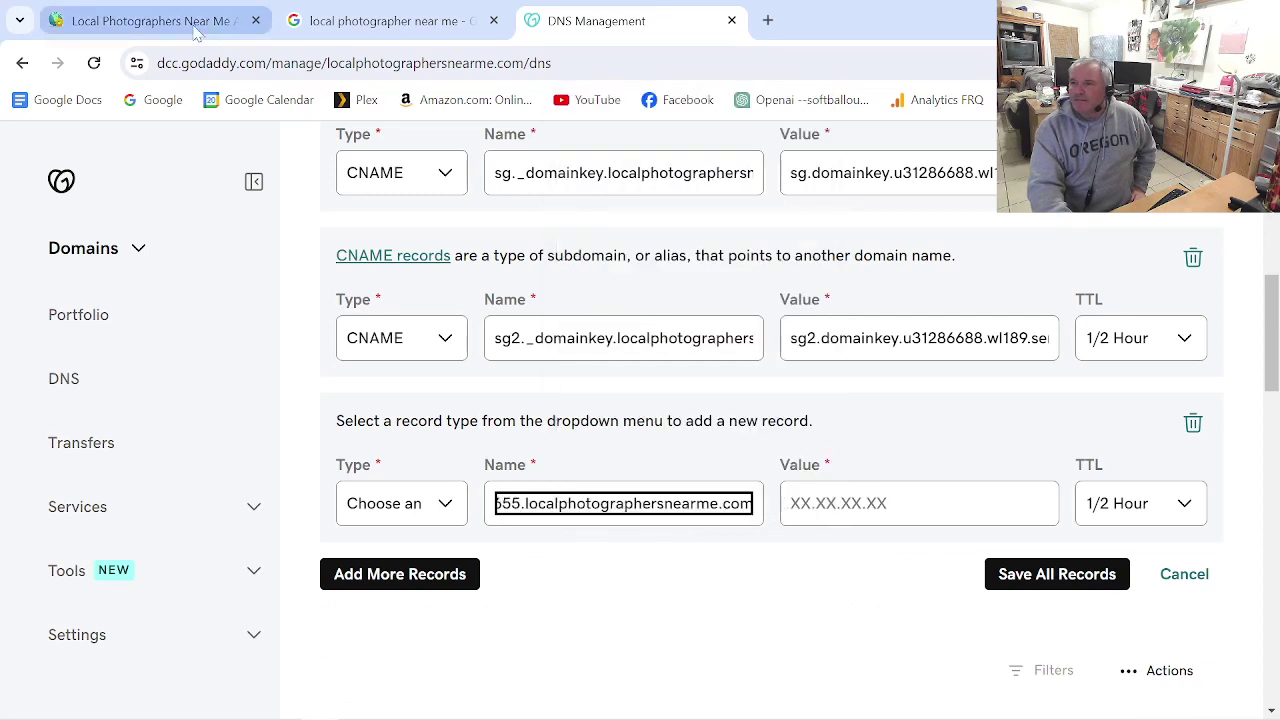
- Copy the fourth record's target, sendgrid.net, from the directory into the fourth record's value in GoDaddy
click(197, 28)
scroll(975, 493, down, 2)
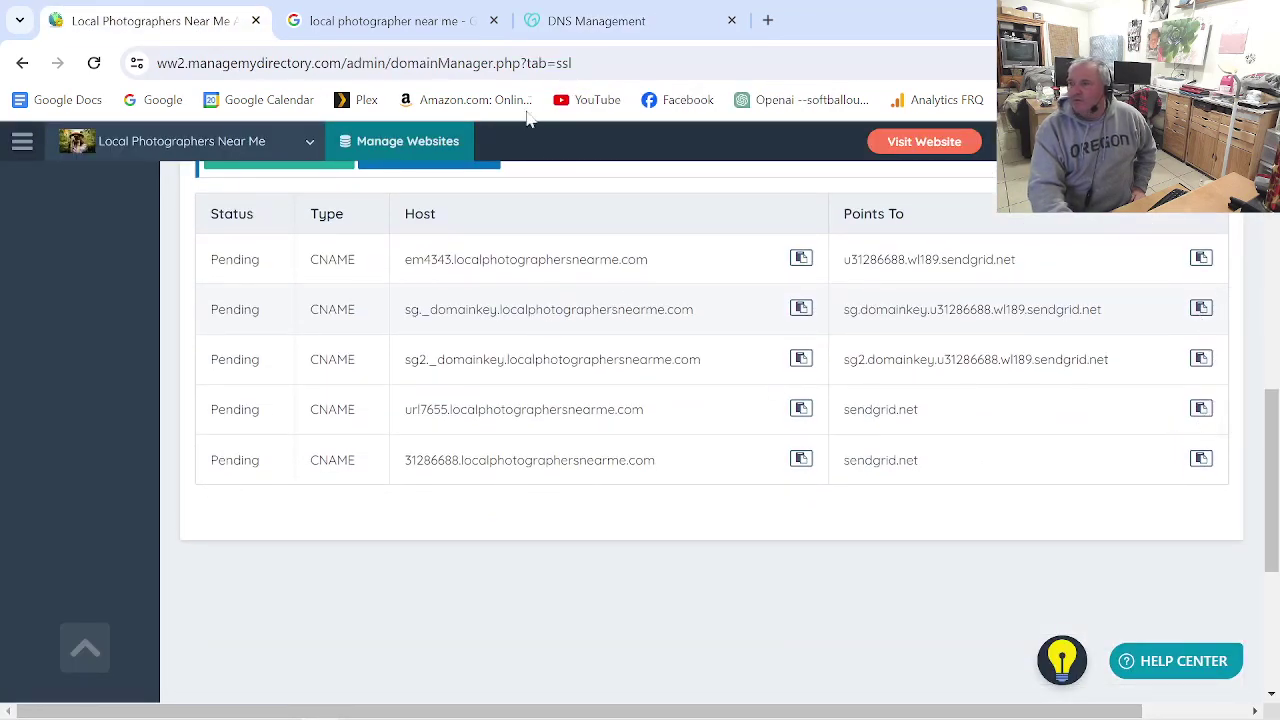
click(603, 24)
right_click(818, 503)
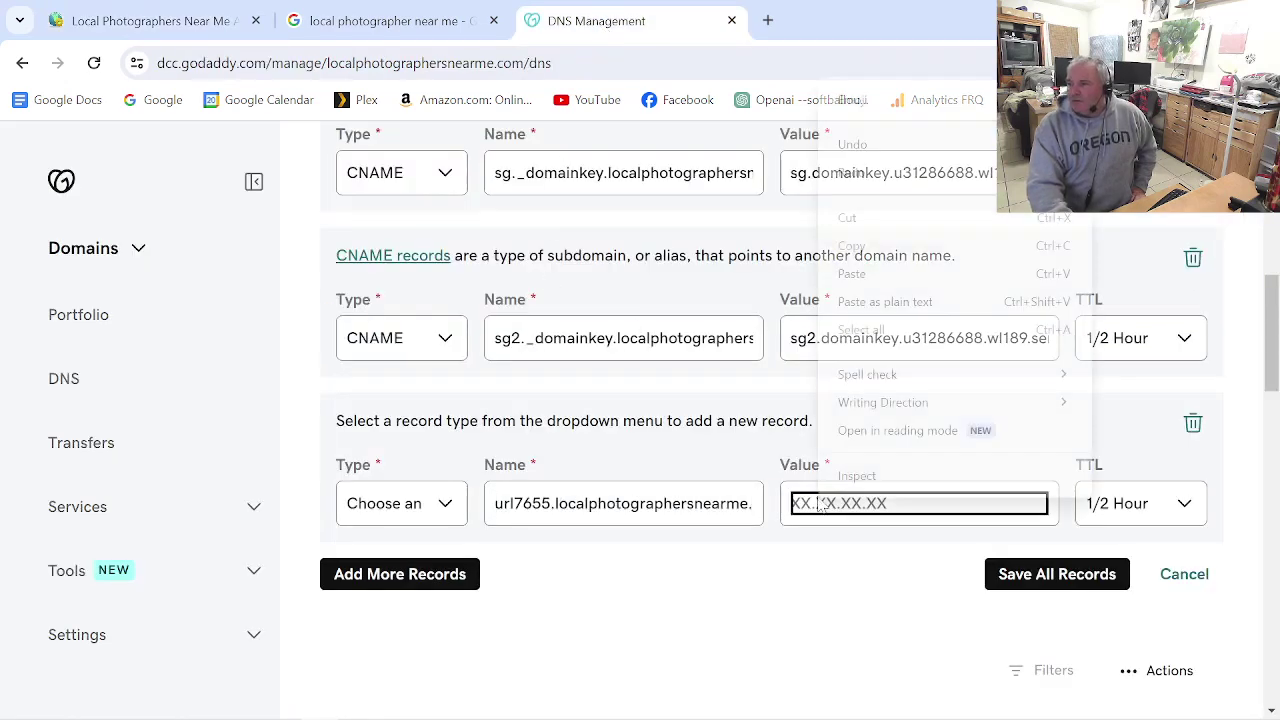
click(885, 300)
- Add a fifth record of type CNAME in GoDaddy, named with the host 31286688.localphotographersnearme.com copied from the directory
click(160, 21)
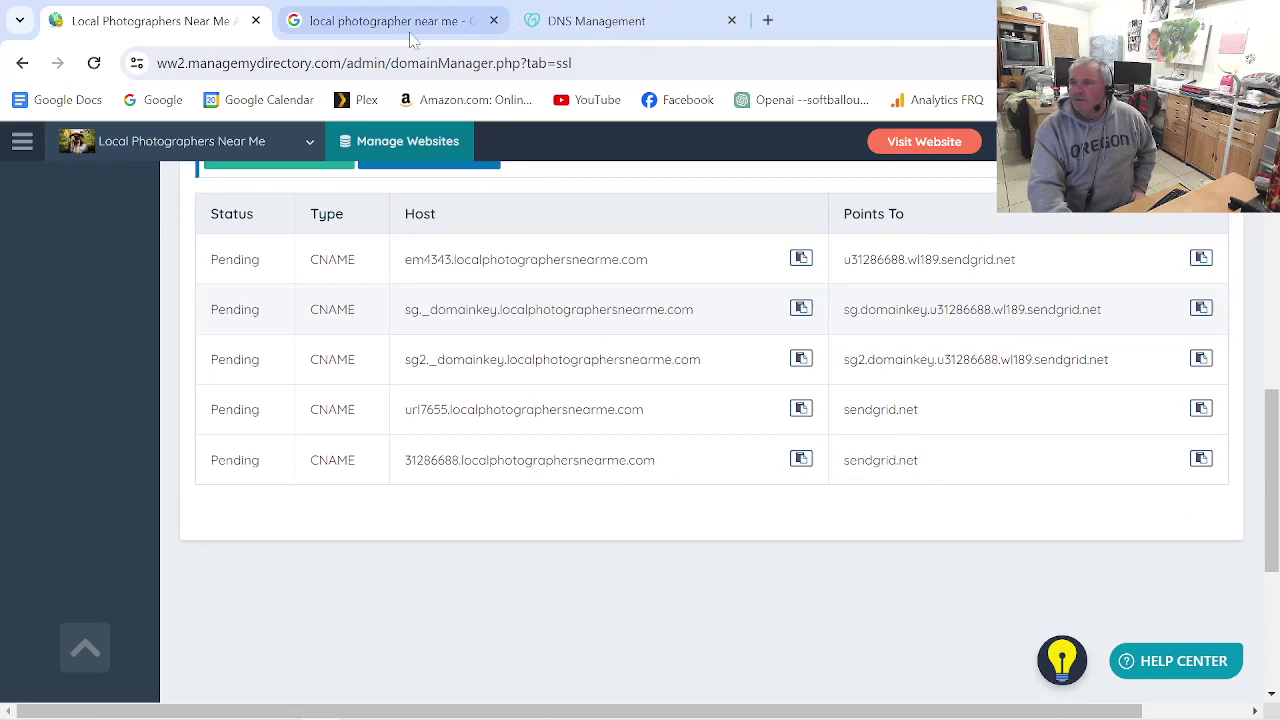
click(577, 25)
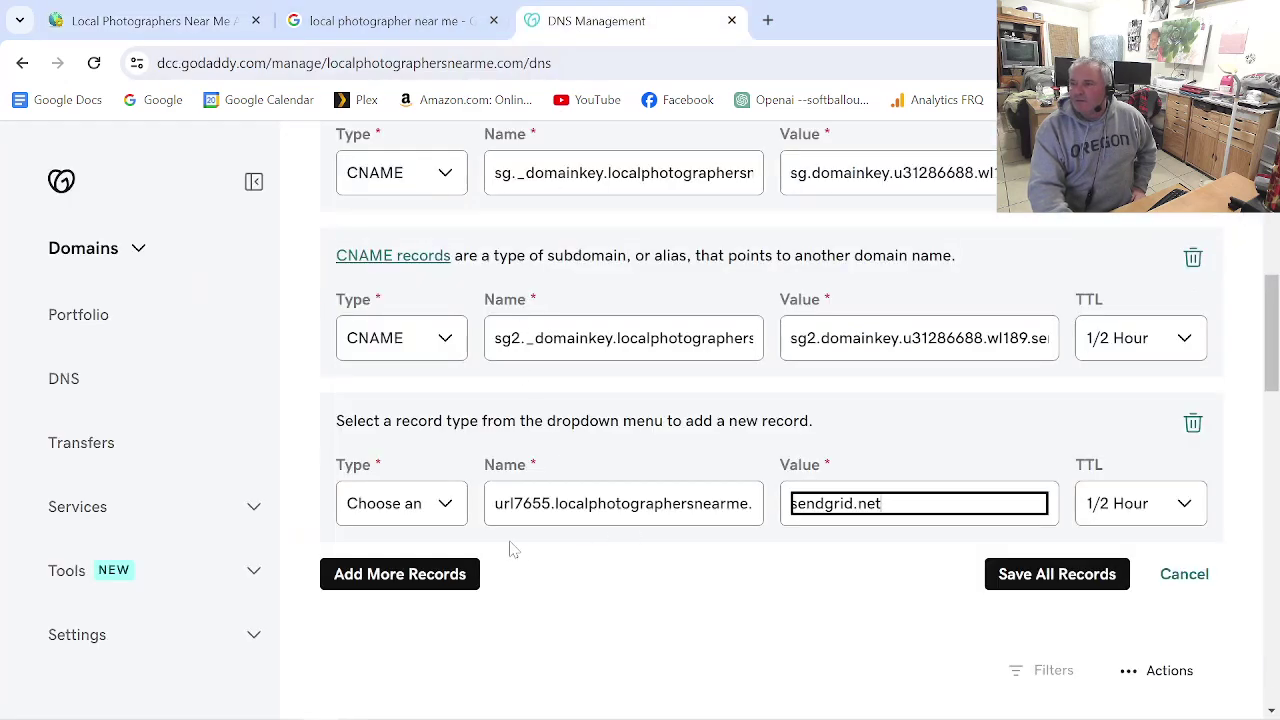
click(457, 578)
scroll(460, 586, down, 1)
right_click(557, 475)
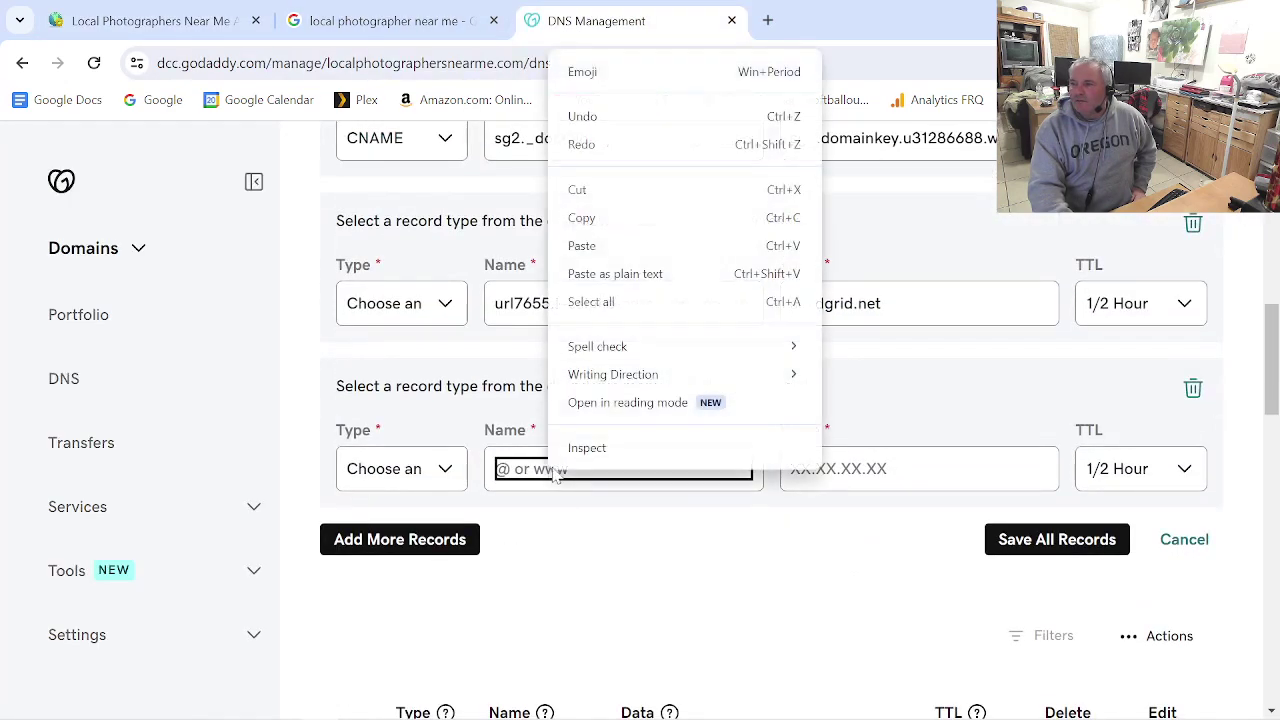
click(615, 273)
click(414, 470)
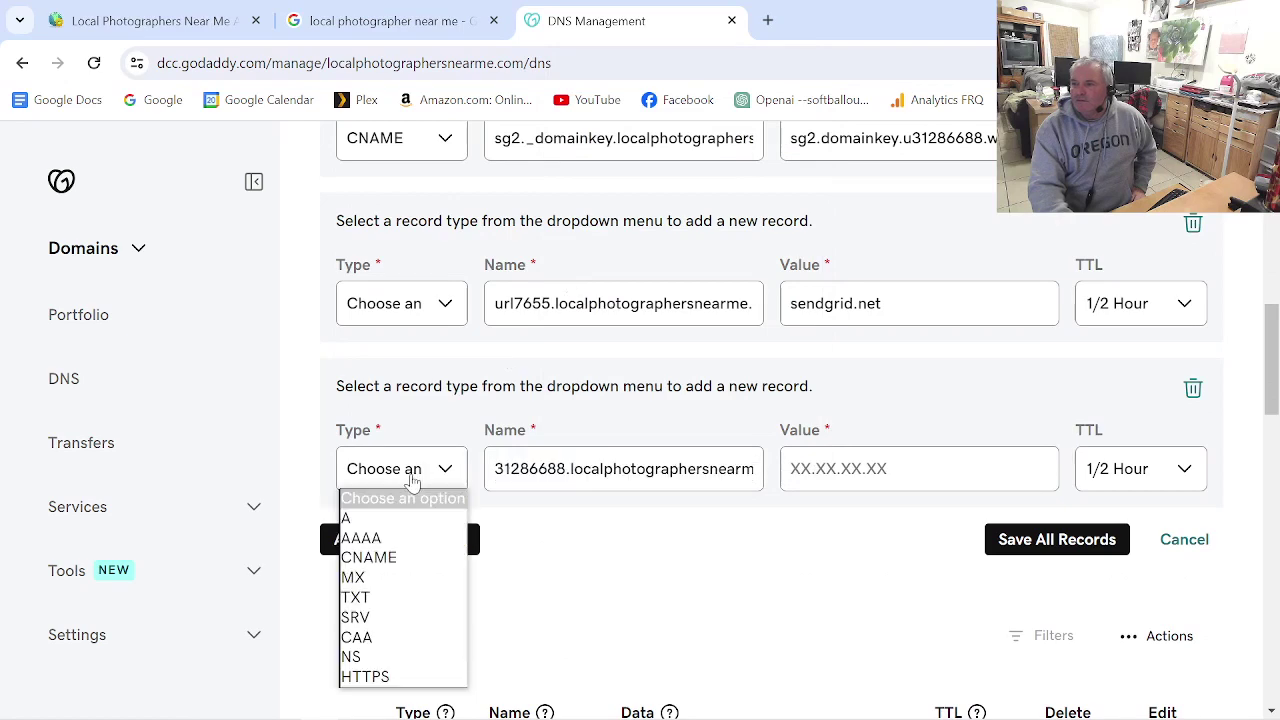
click(390, 558)
- Copy the last record's target, sendgrid.net, from the directory into the fifth CNAME record's value
click(150, 21)
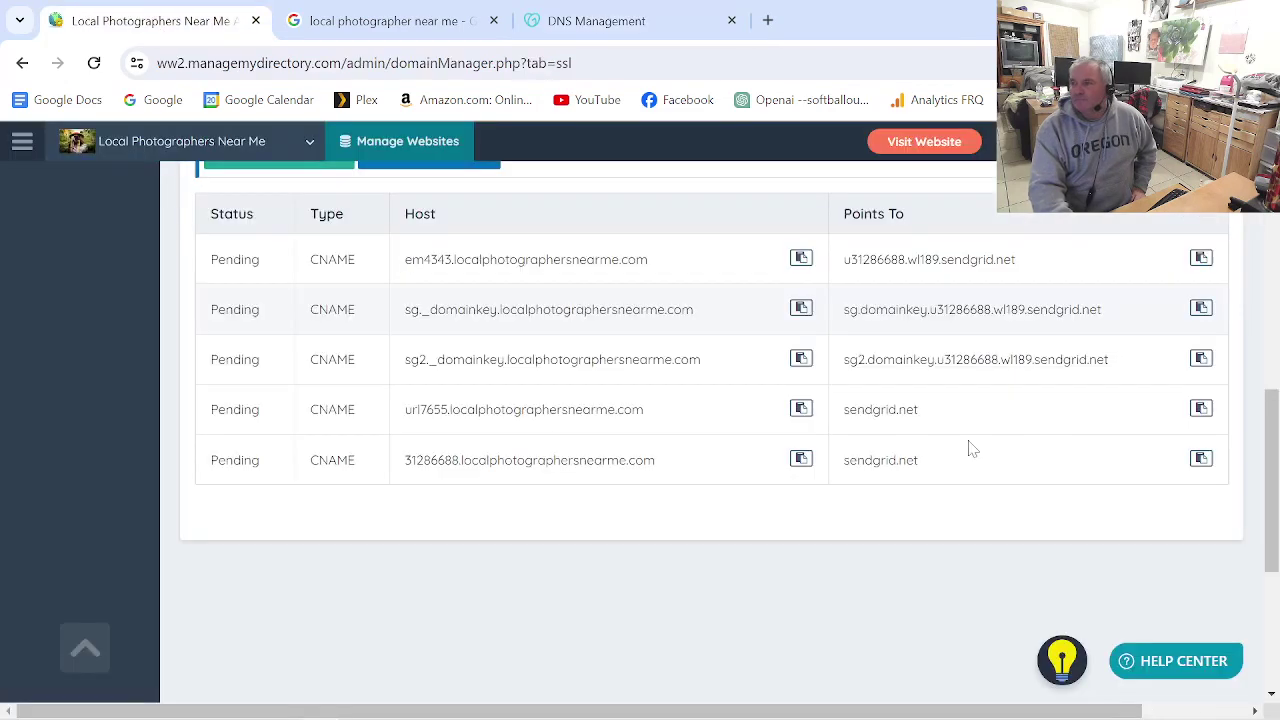
click(1200, 460)
click(596, 21)
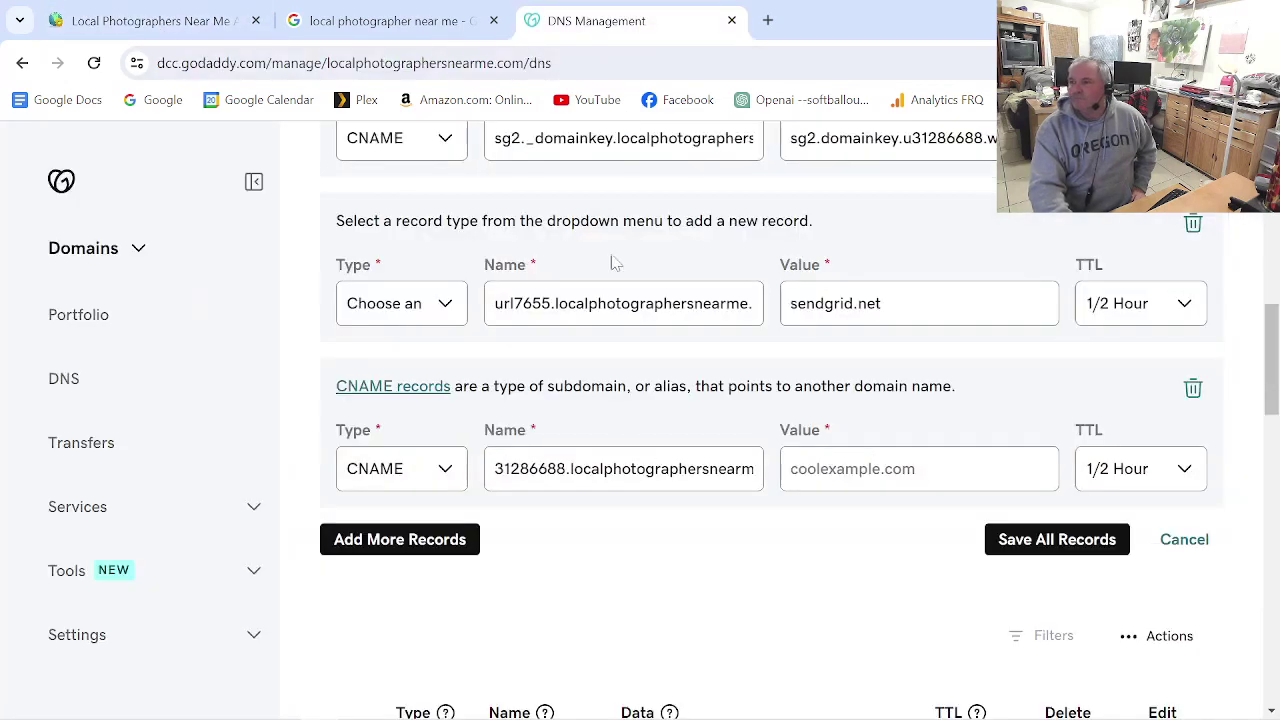
right_click(870, 478)
click(905, 251)
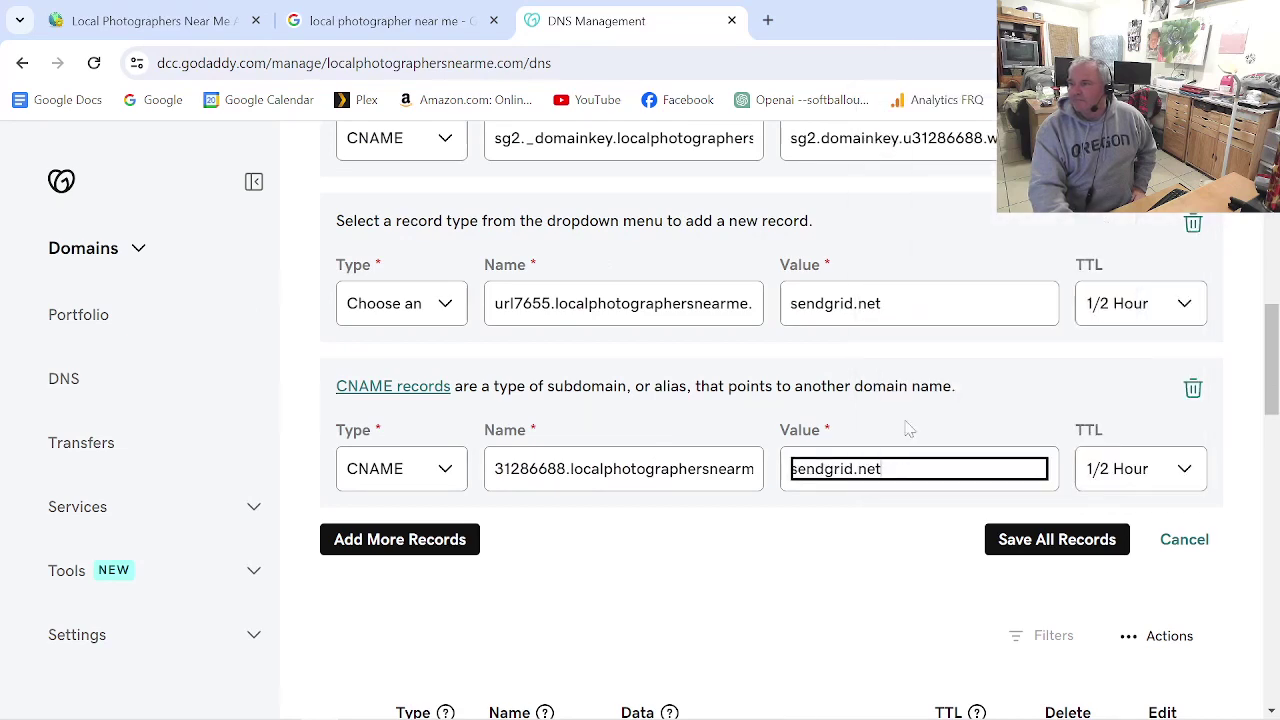
- Save all records, accepting the change that drops the repeated domain from their names, and set the url7655 record's type to CNAME
click(1017, 548)
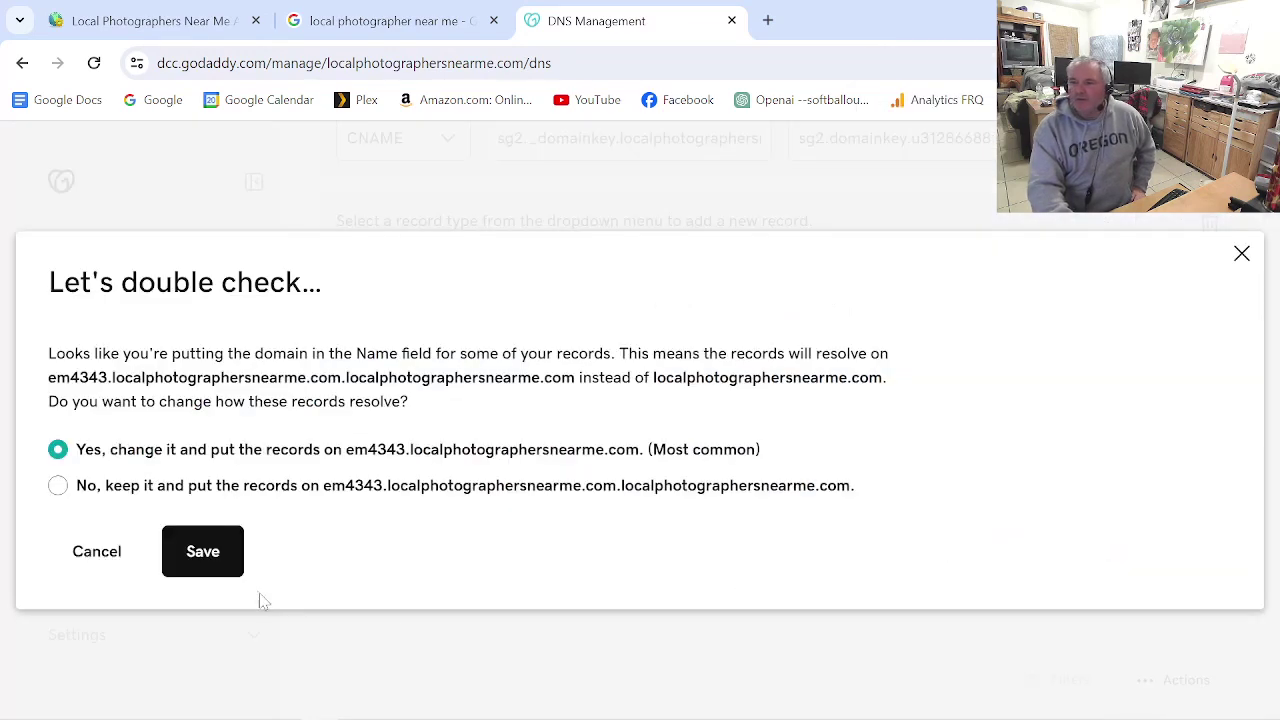
click(205, 566)
scroll(447, 350, up, 1)
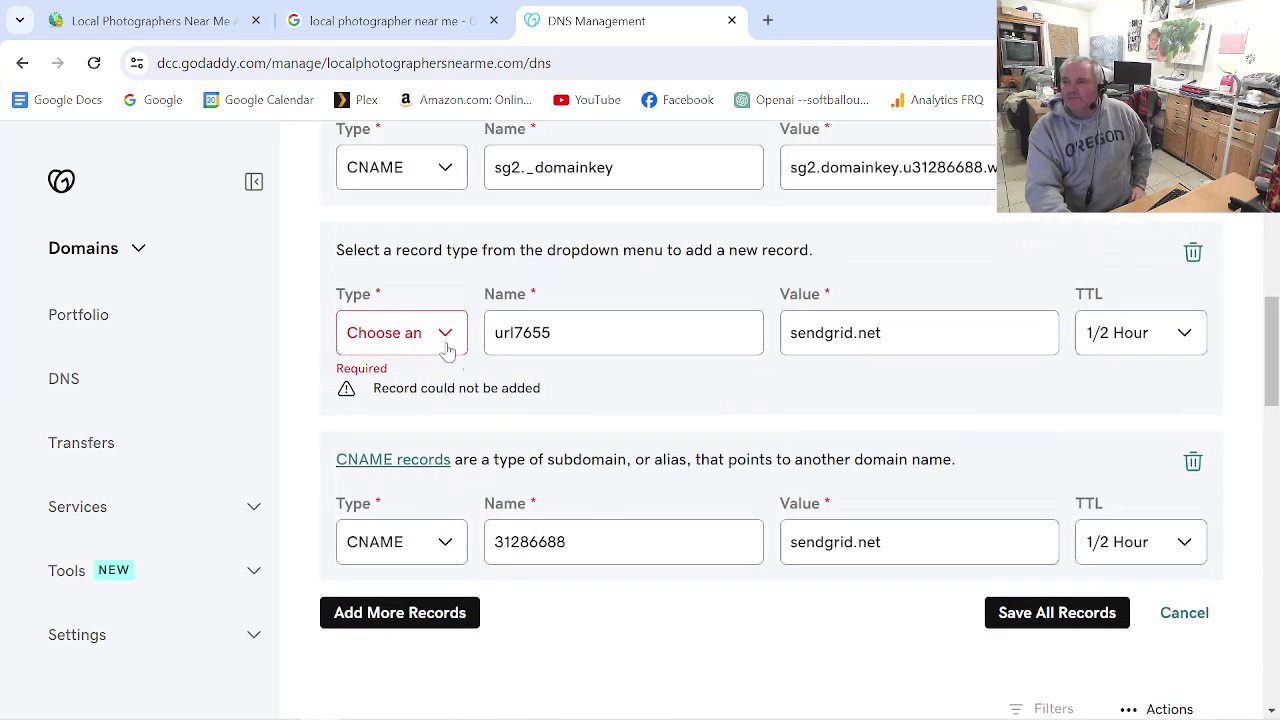
click(427, 338)
click(402, 421)
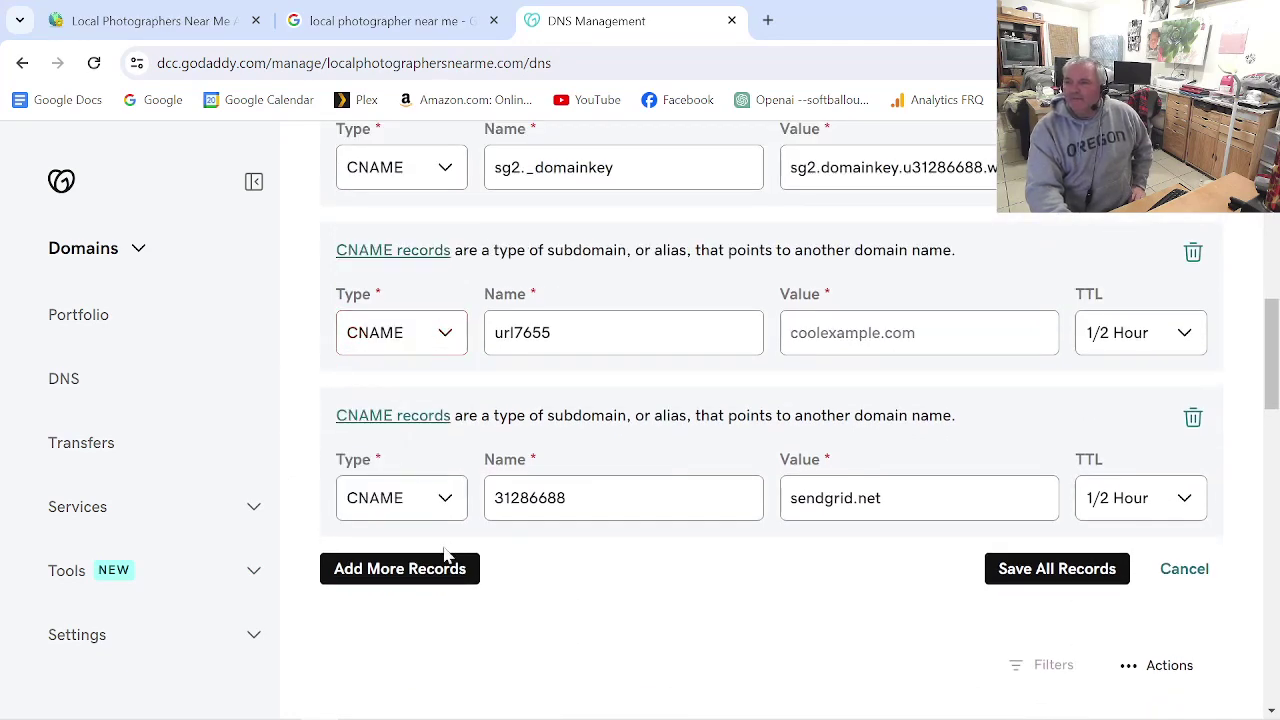
click(1043, 569)
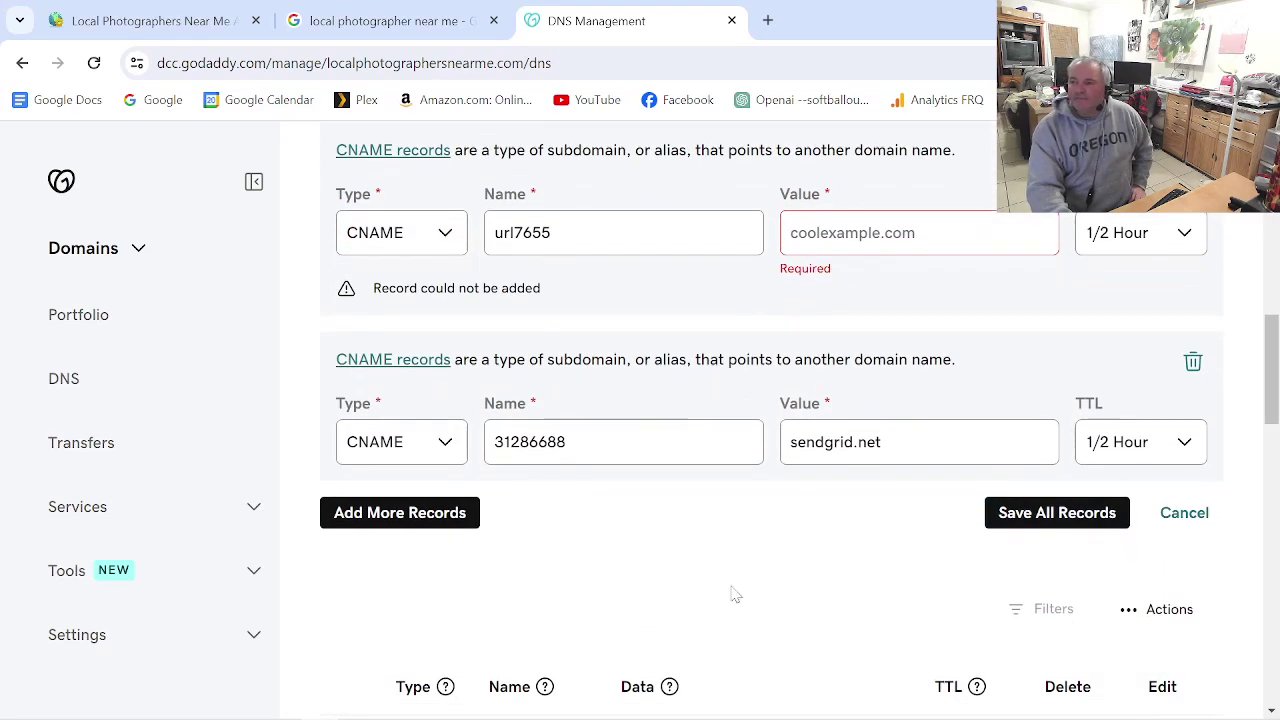
- Copy sendgrid.net from the directory into the url7655 record's value and save all the new DNS records in GoDaddy
scroll(840, 539, up, 2)
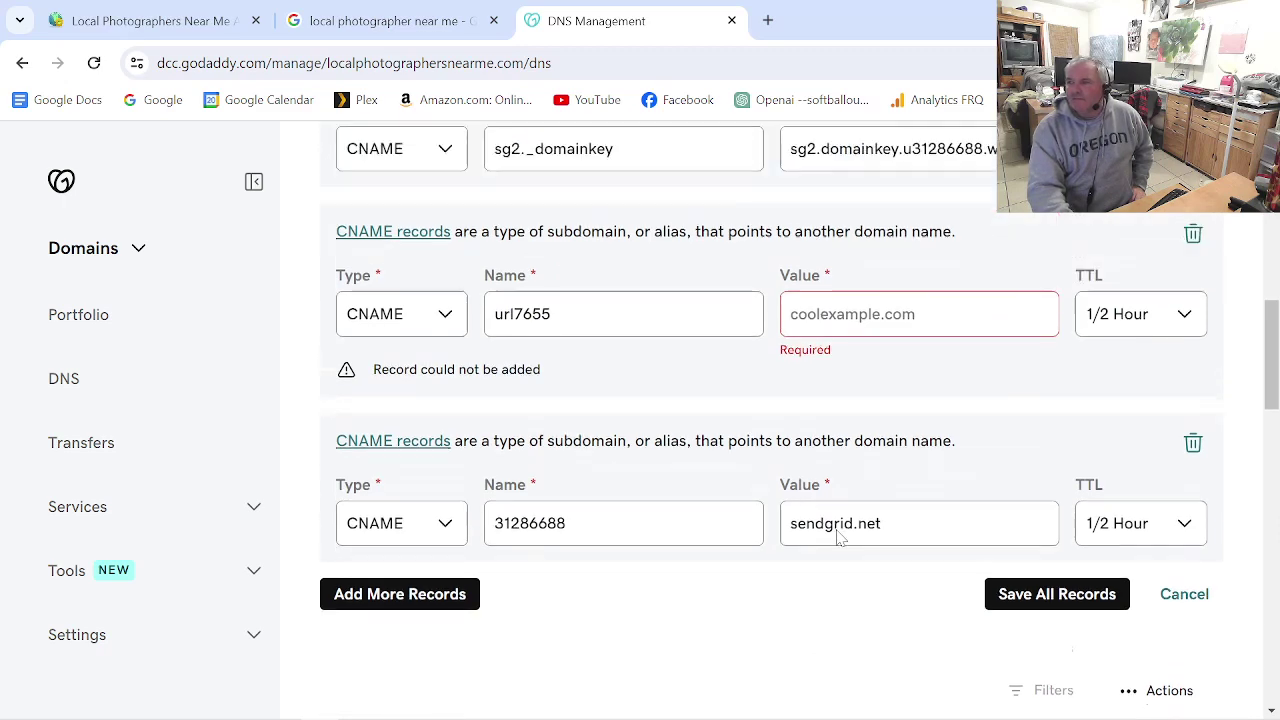
click(205, 24)
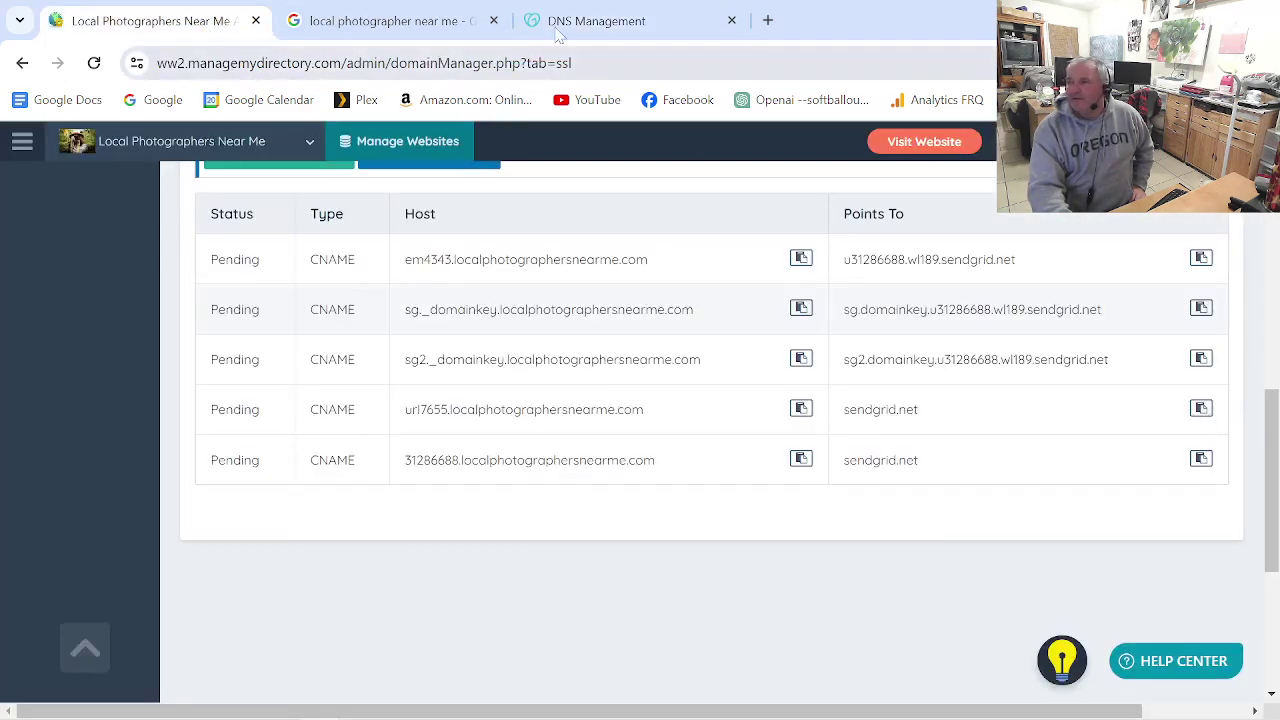
click(596, 20)
right_click(903, 440)
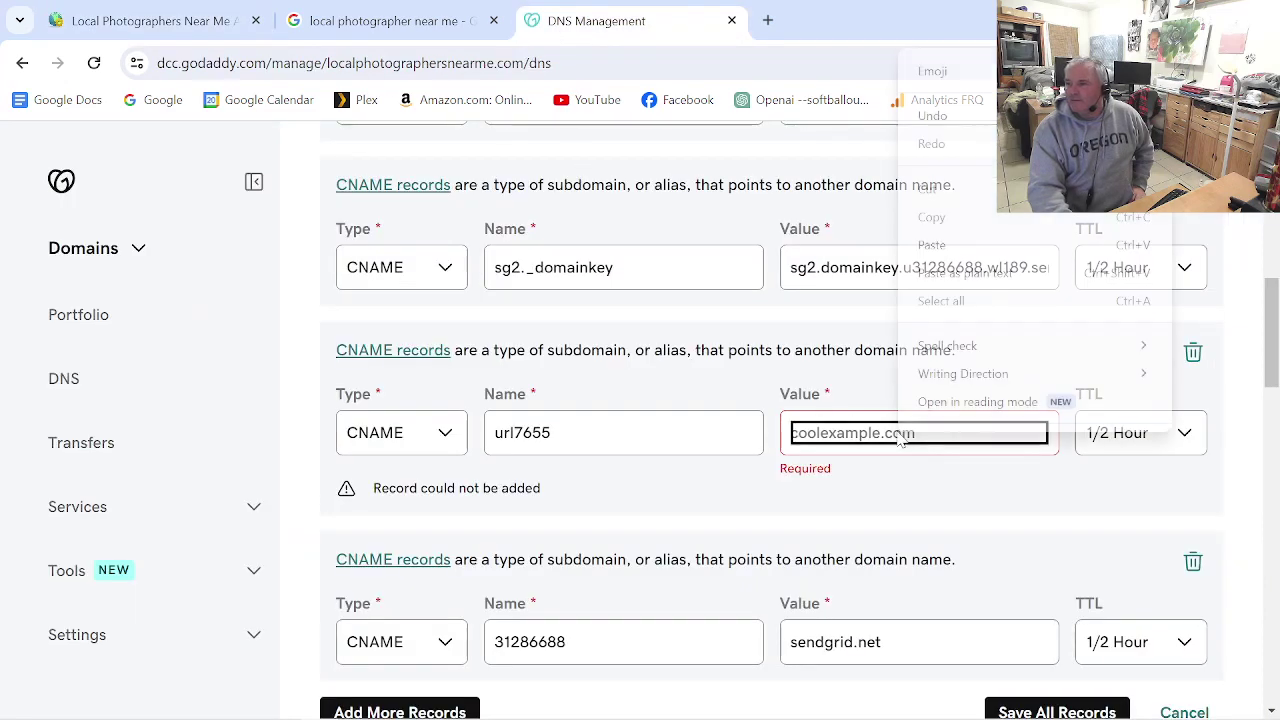
click(940, 270)
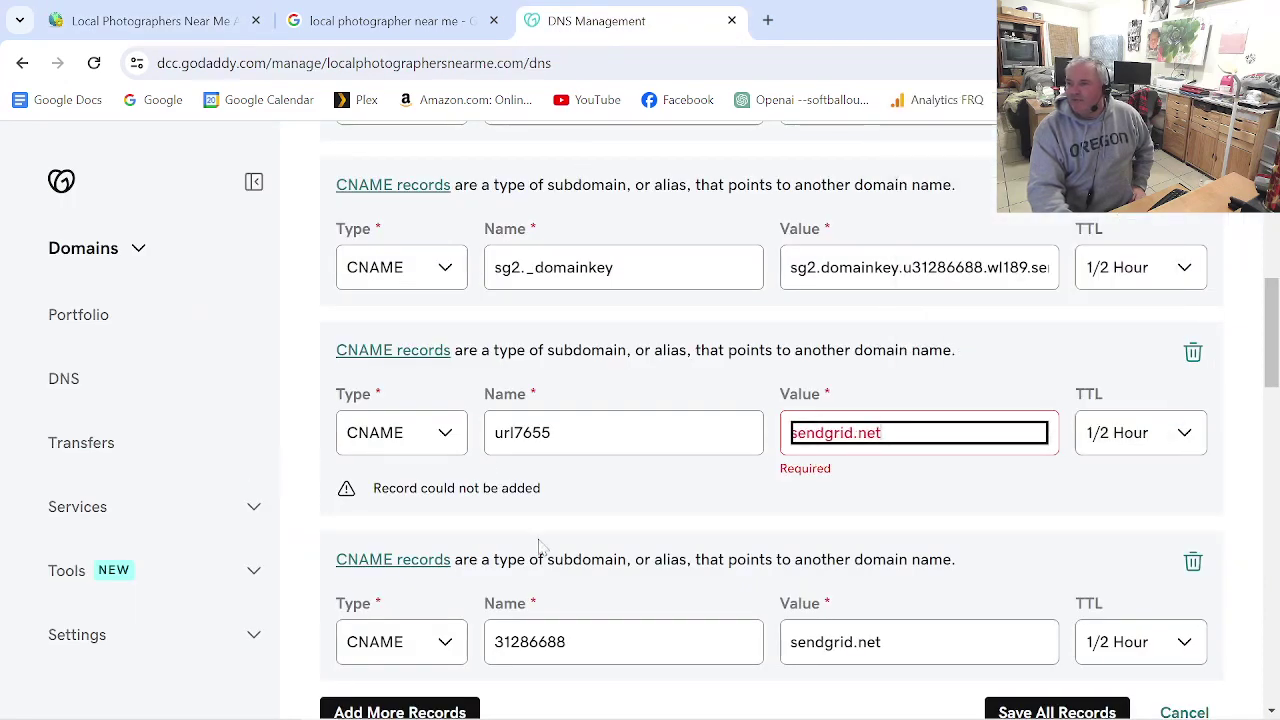
scroll(538, 545, up, 4)
scroll(586, 549, down, 6)
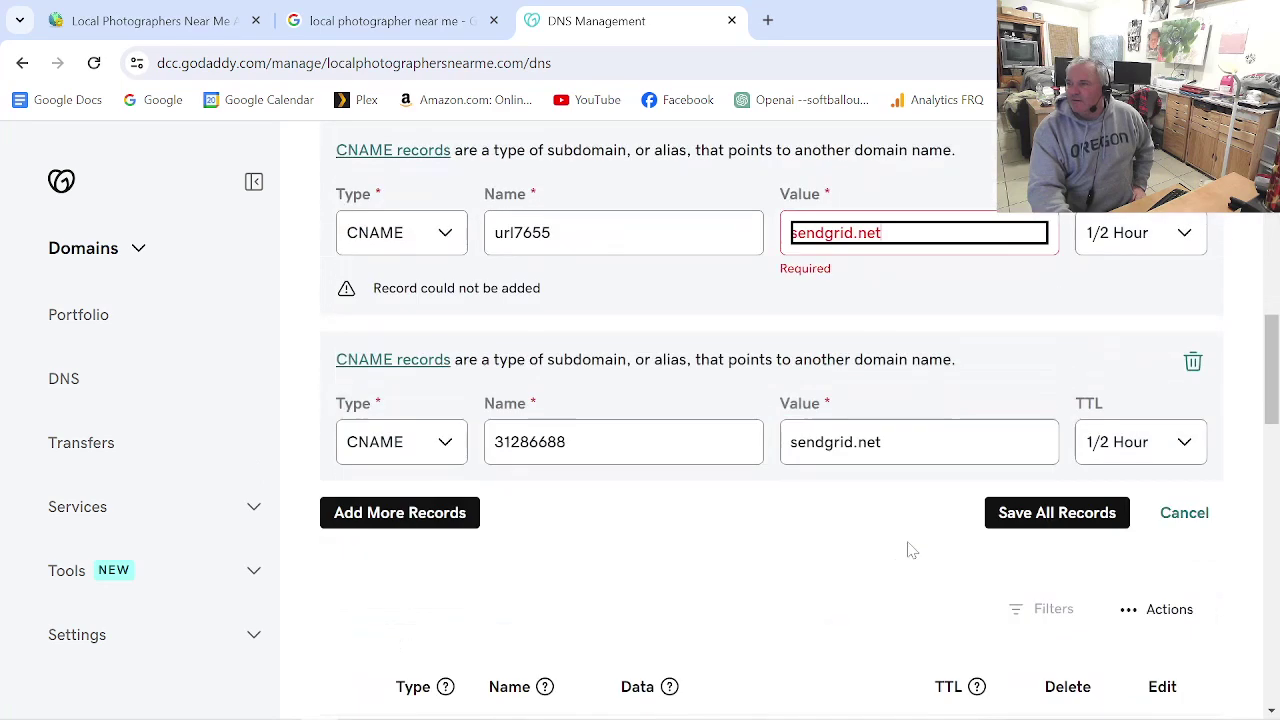
click(1005, 518)
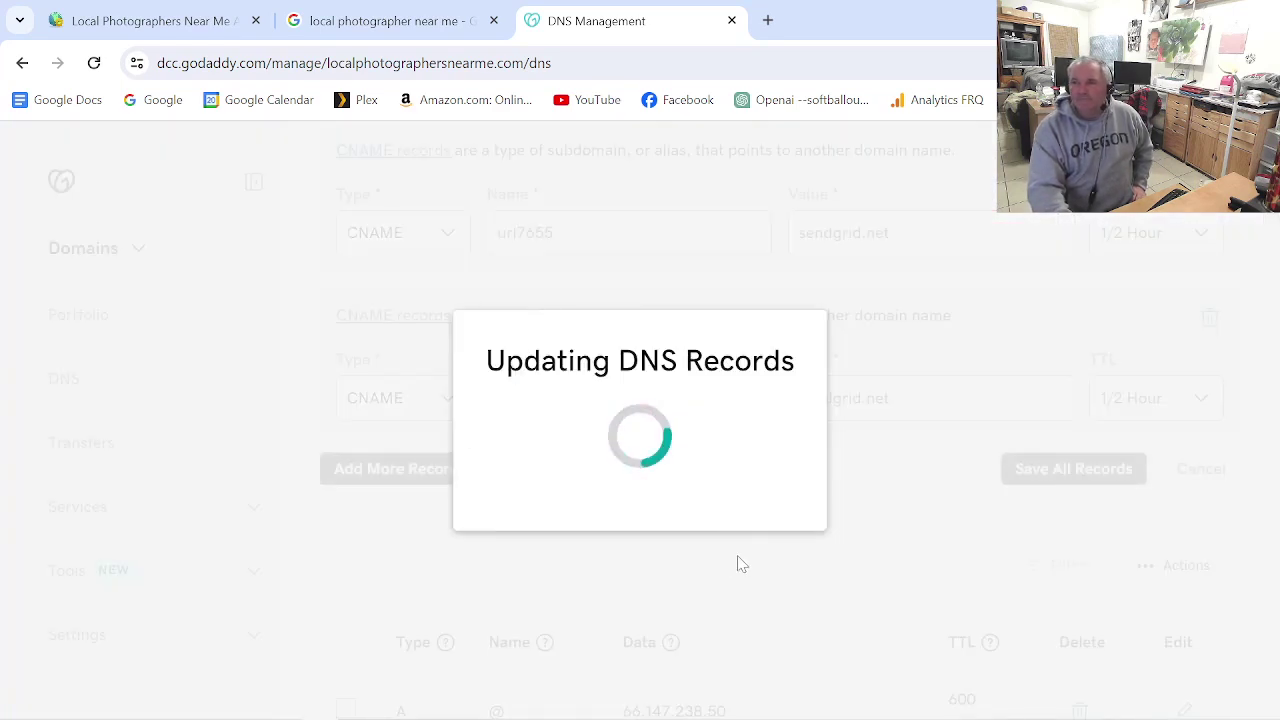
scroll(745, 567, up, 6)
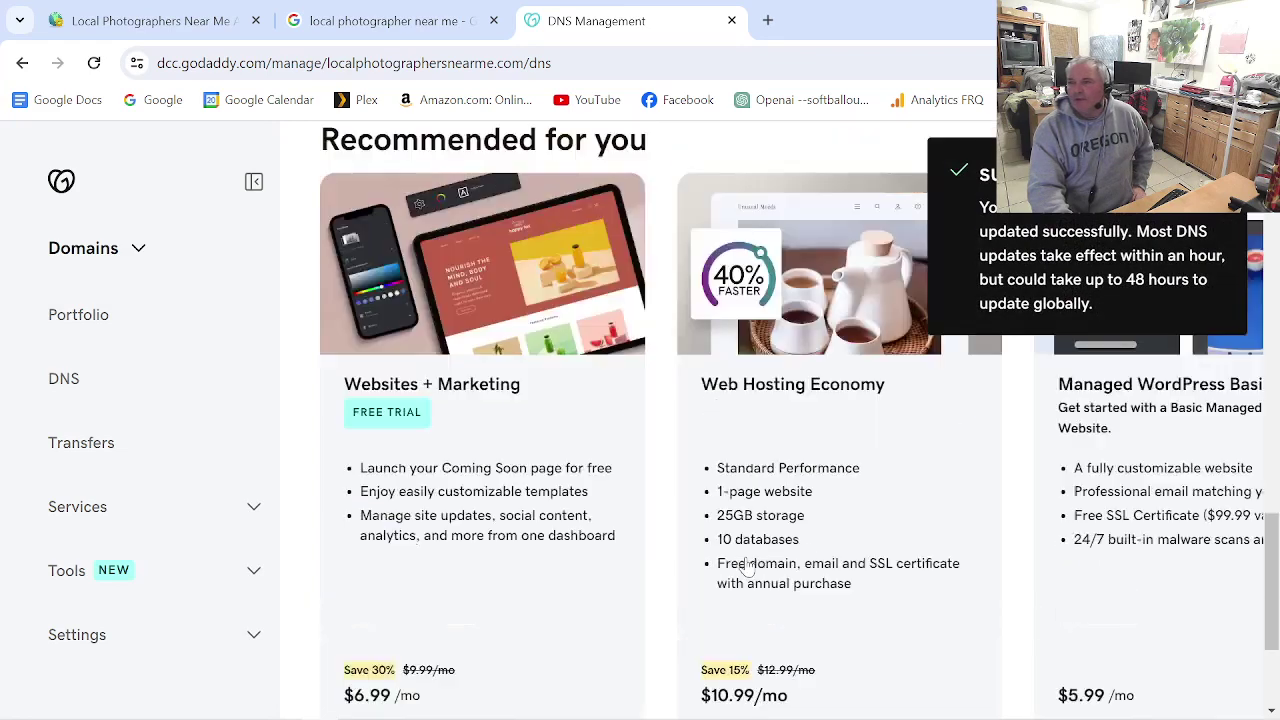
- Return to the directory's domain manager and recheck the sender authentication records
click(190, 22)
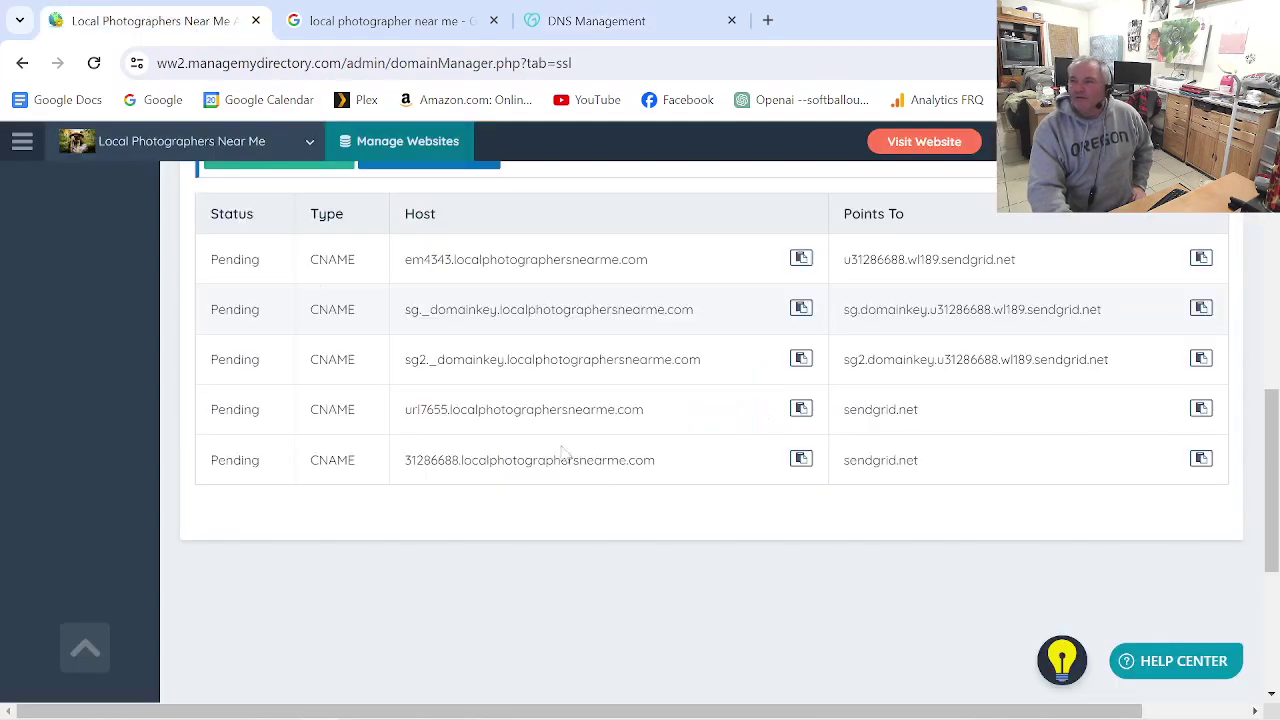
scroll(669, 547, up, 3)
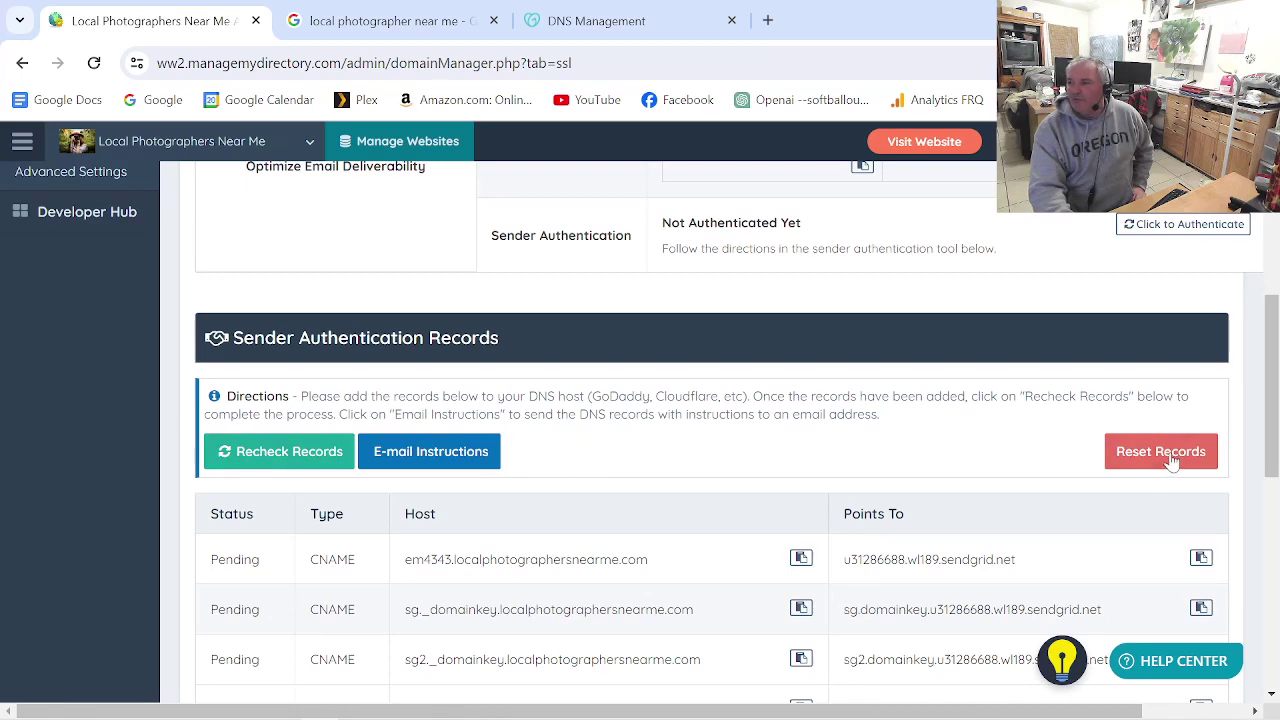
click(283, 452)
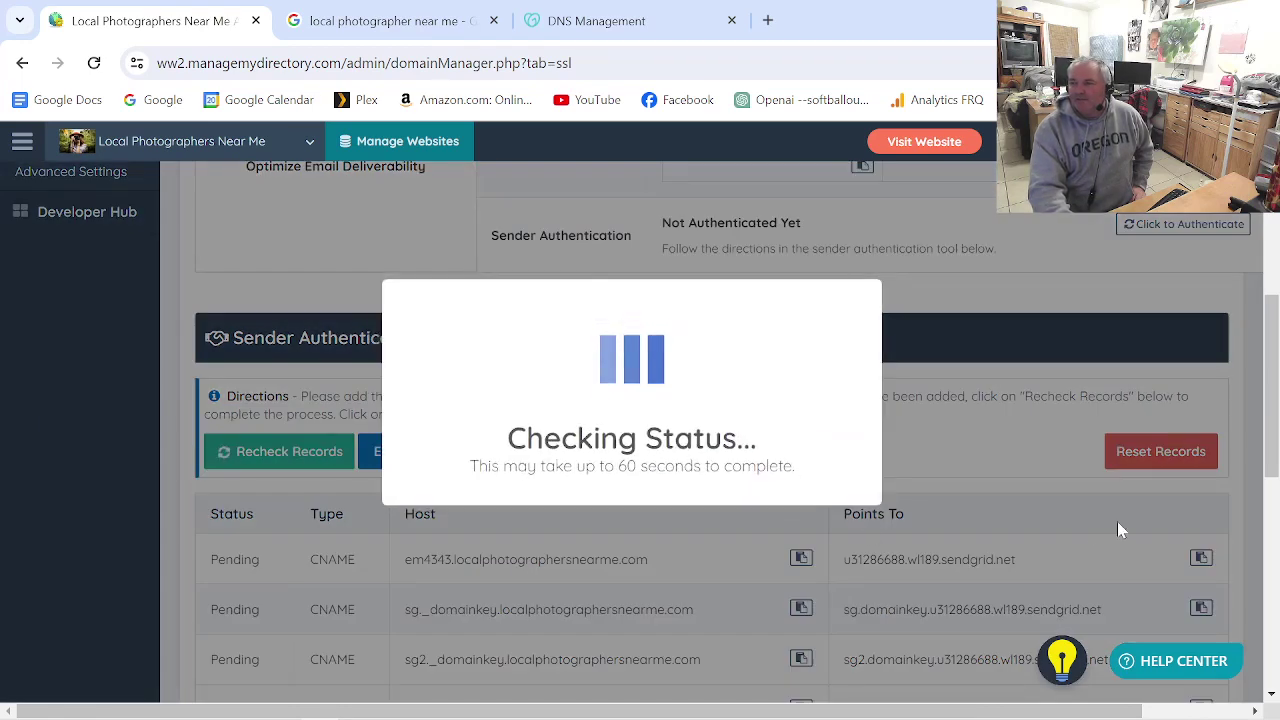
- Review the email deliverability statuses and the sender authentication records' results, and refresh the email deliverability status
scroll(948, 513, up, 1)
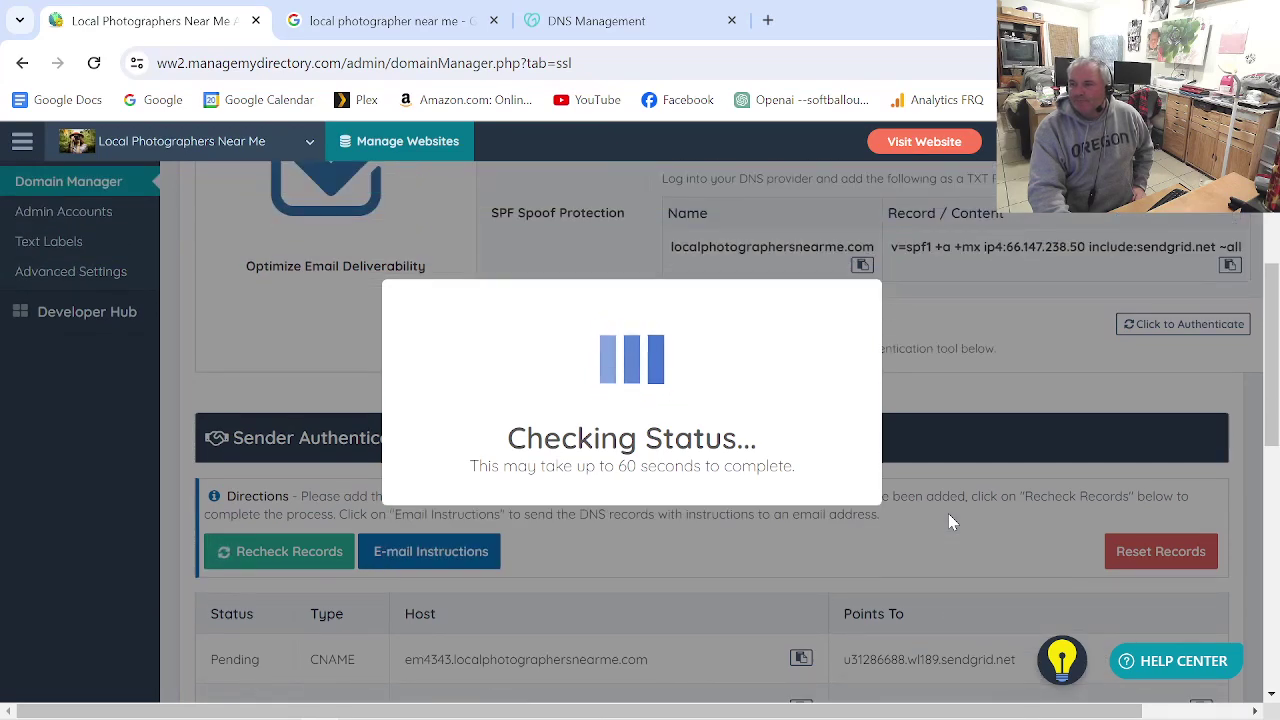
scroll(950, 513, down, 1)
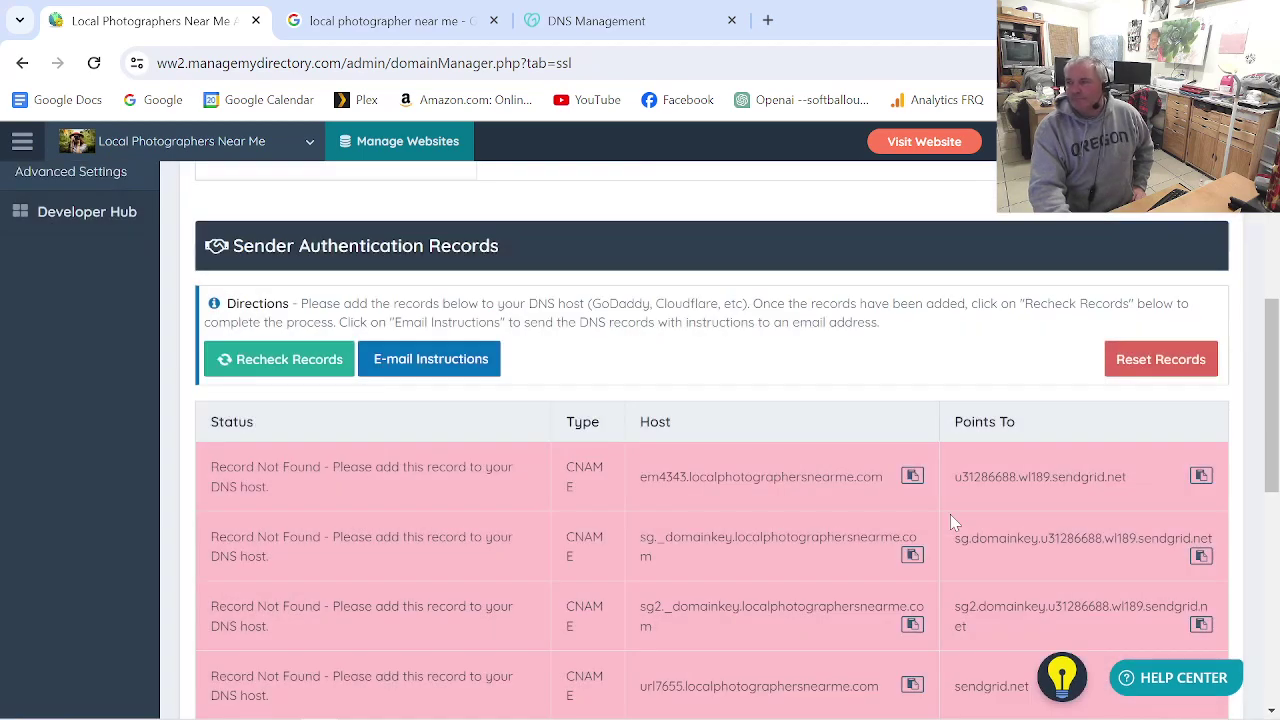
scroll(950, 514, up, 3)
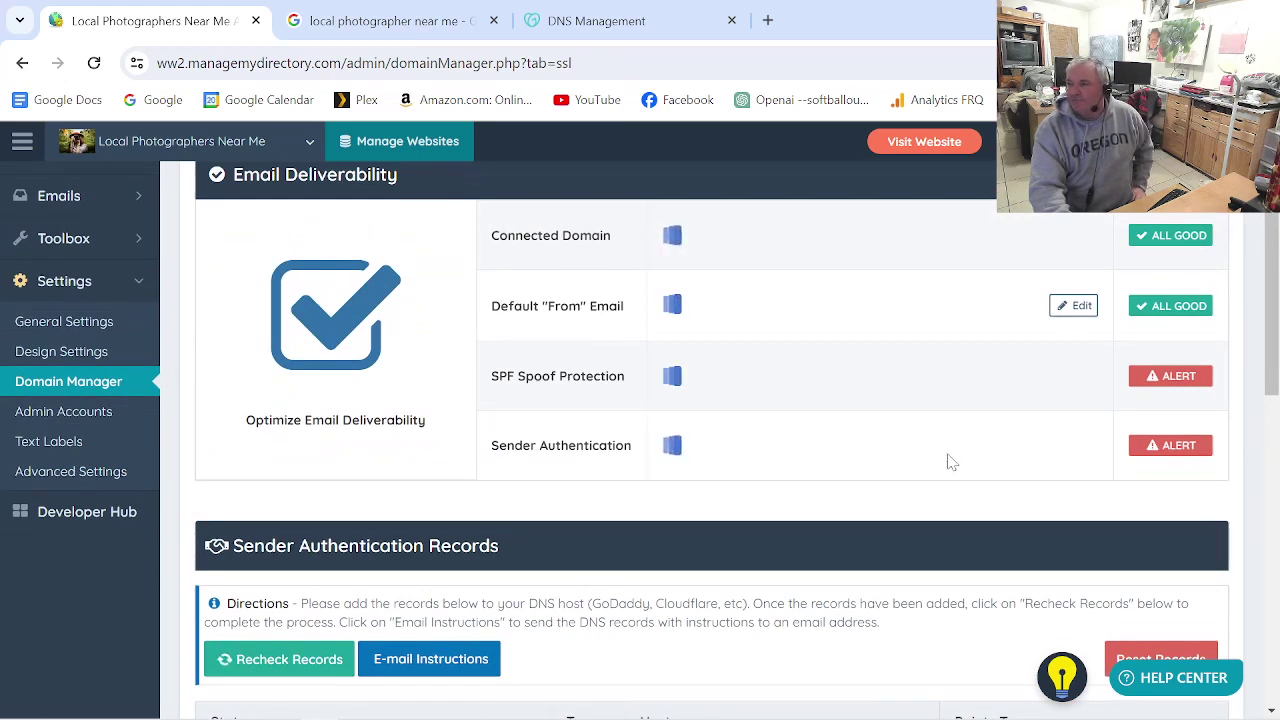
scroll(951, 460, up, 1)
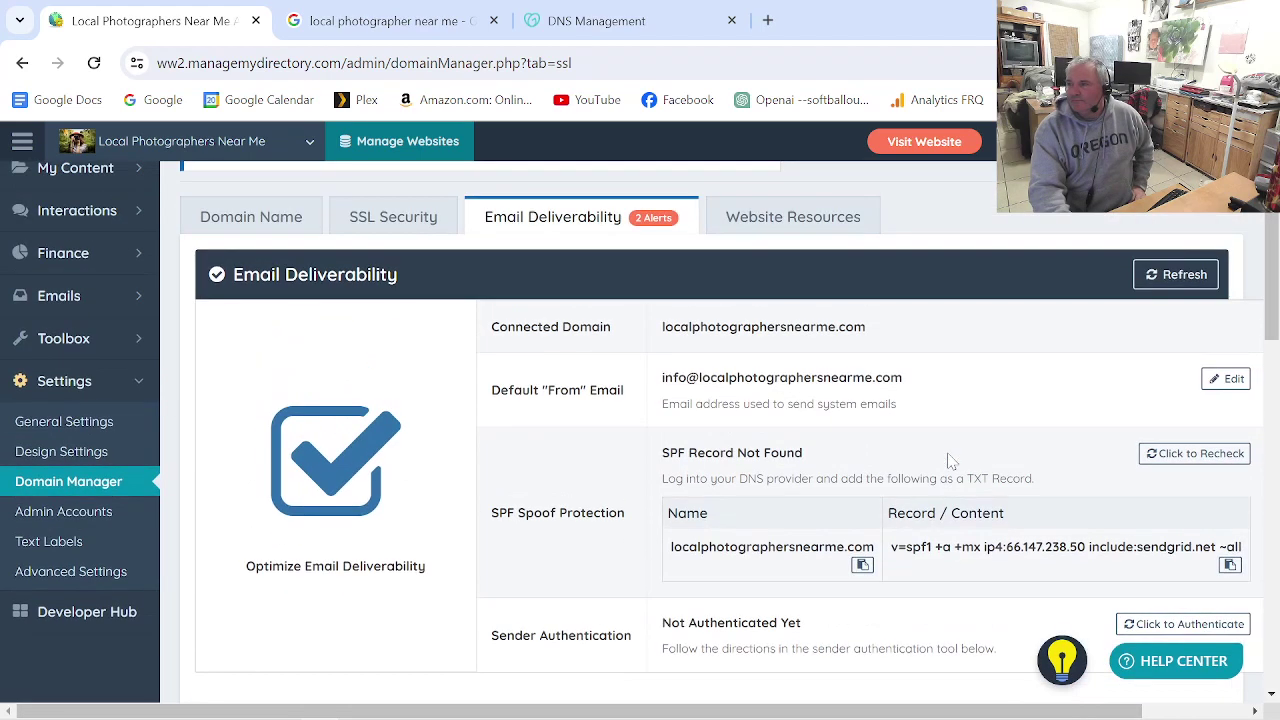
scroll(951, 460, down, 3)
scroll(951, 460, down, 2)
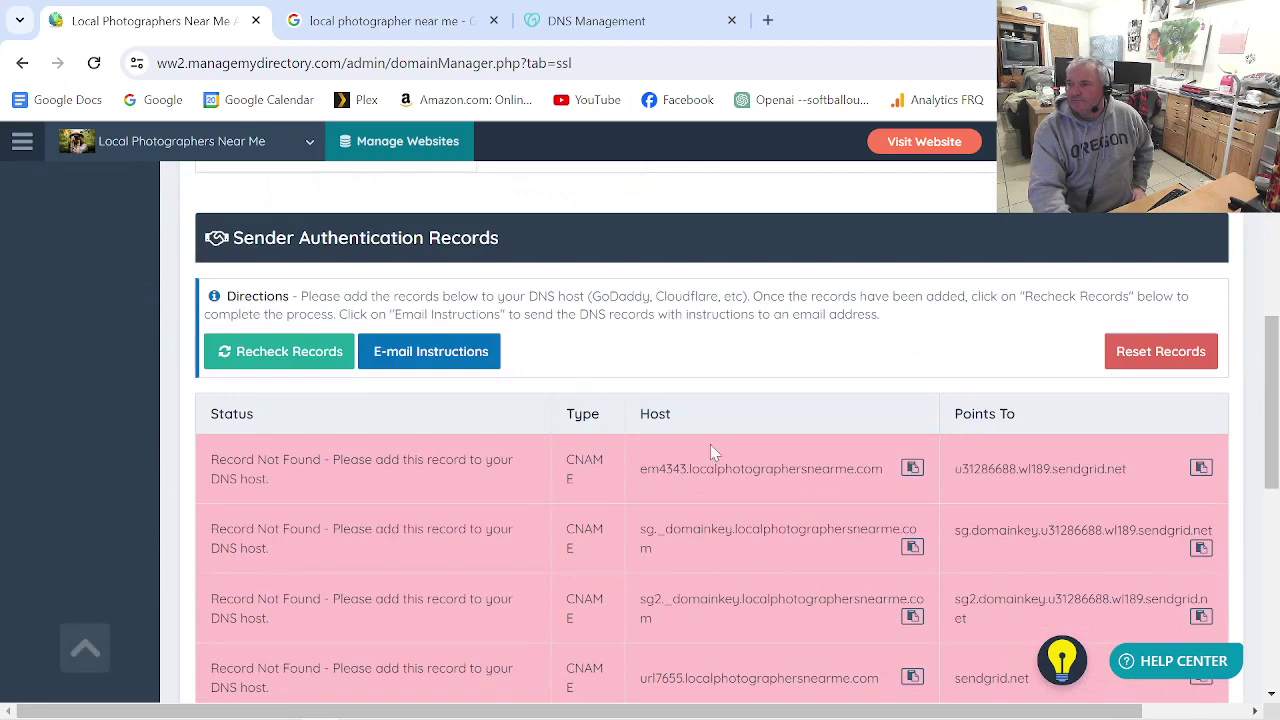
scroll(1143, 466, up, 5)
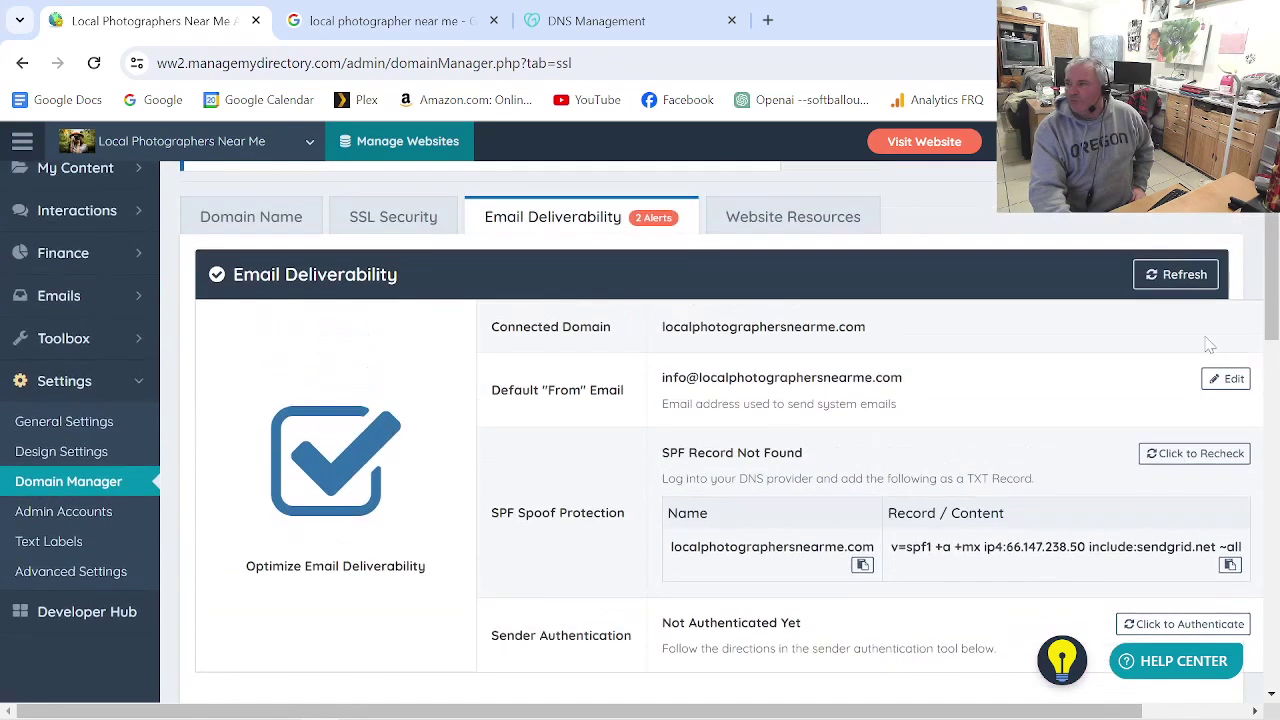
click(1170, 279)
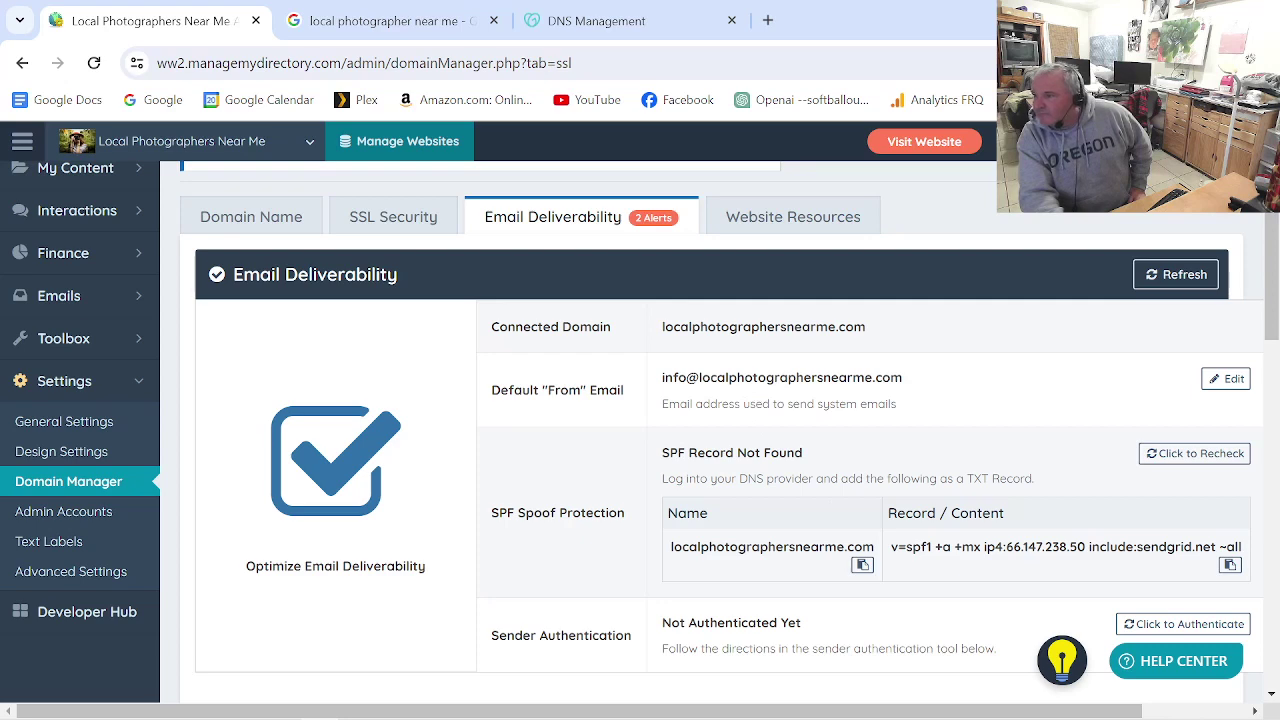
- Run the recheck of the sender authentication CNAME records again
scroll(894, 430, down, 2)
scroll(894, 430, up, 2)
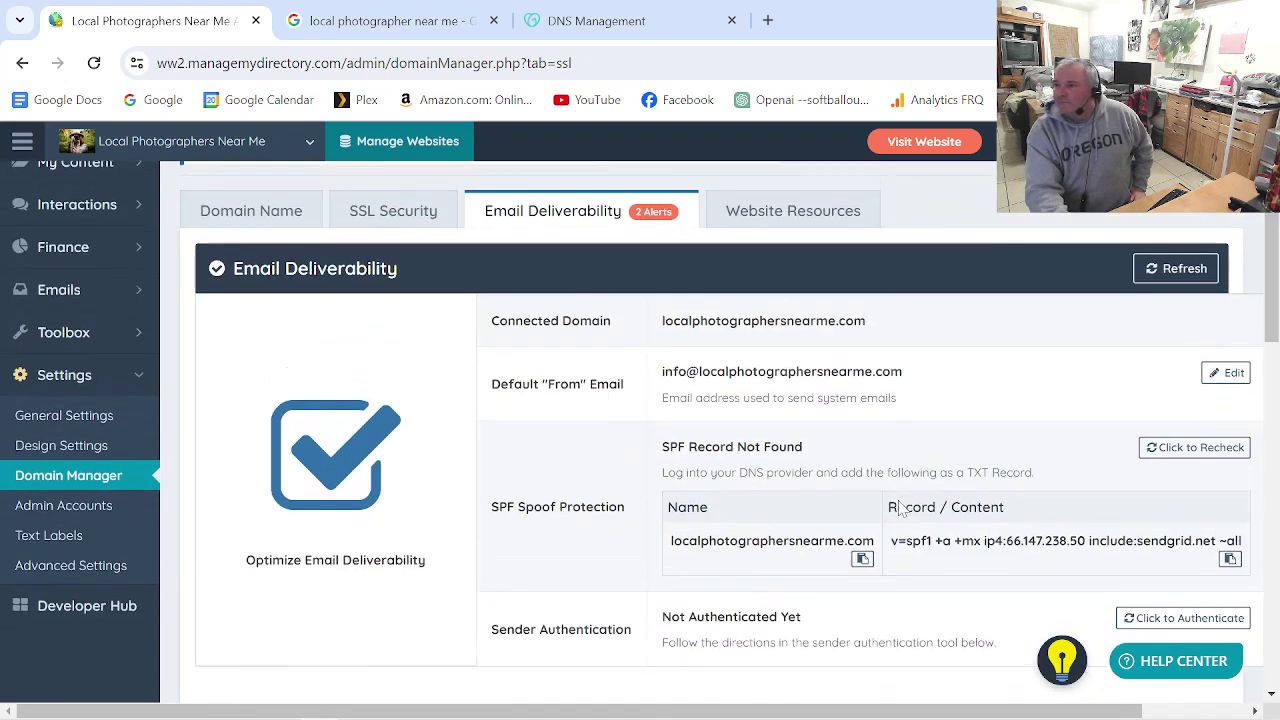
scroll(900, 510, down, 6)
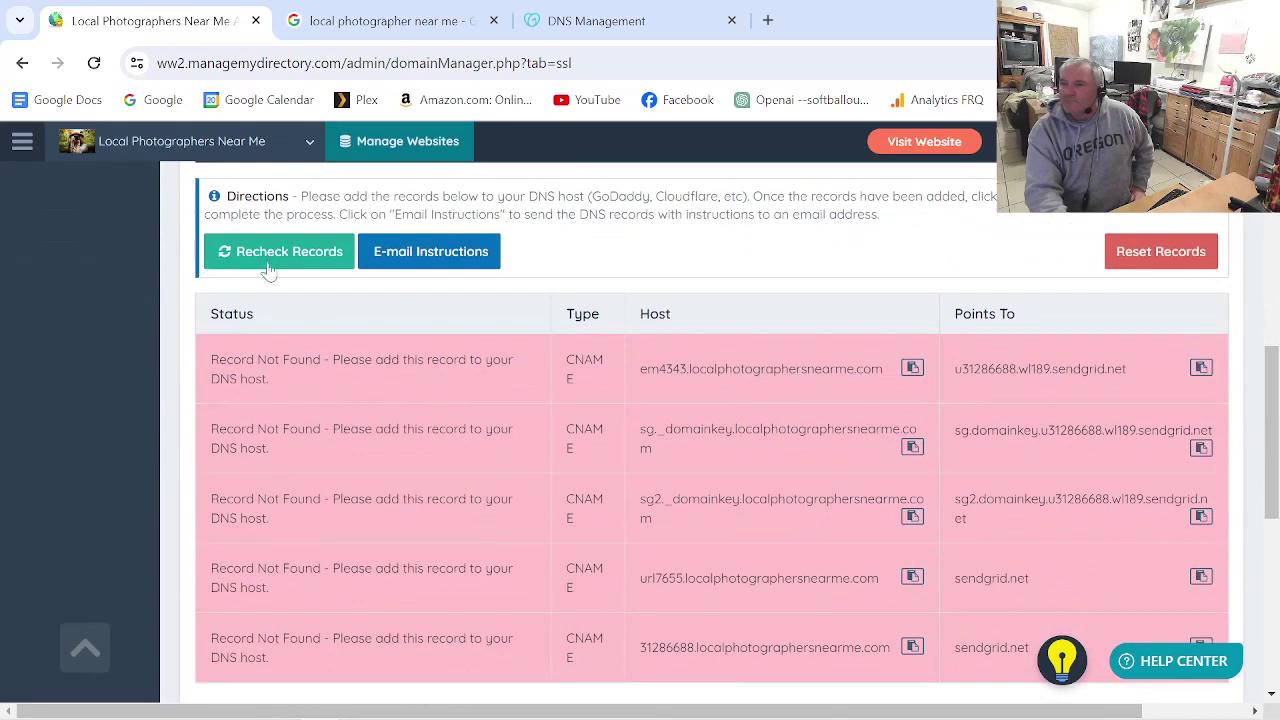
click(268, 262)
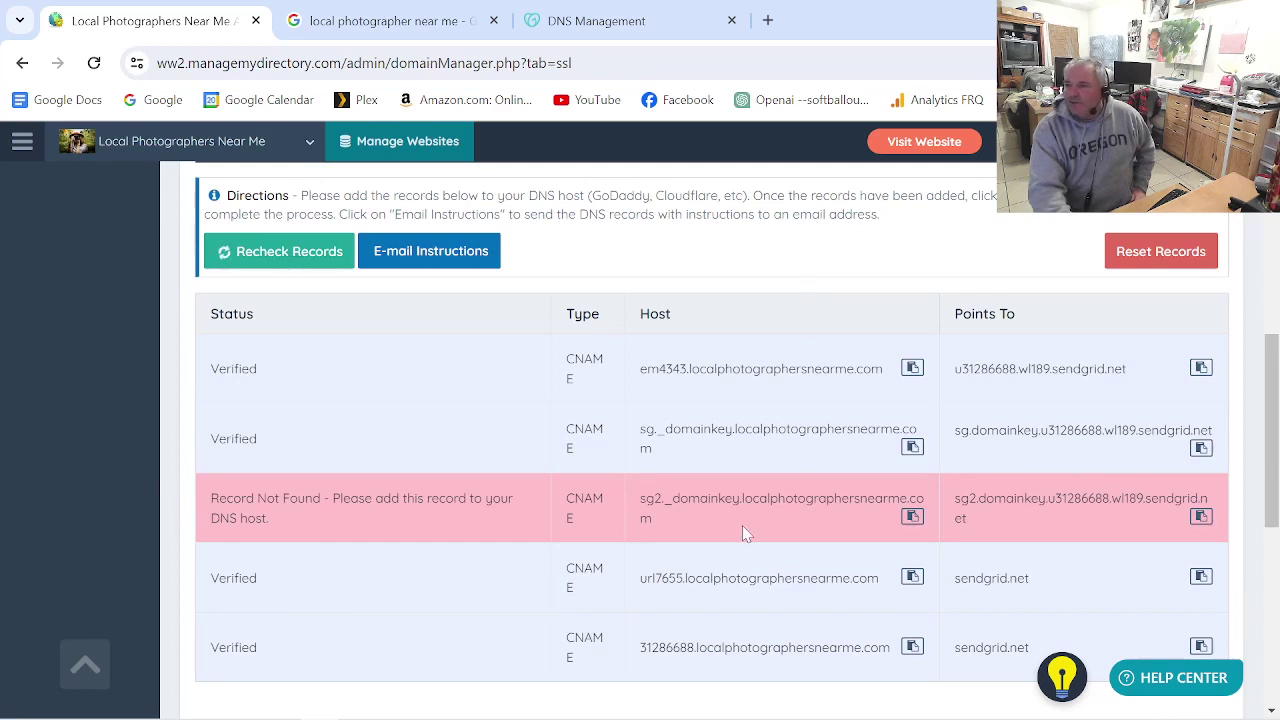
- Authenticate the sender from the email deliverability overview
scroll(754, 612, up, 7)
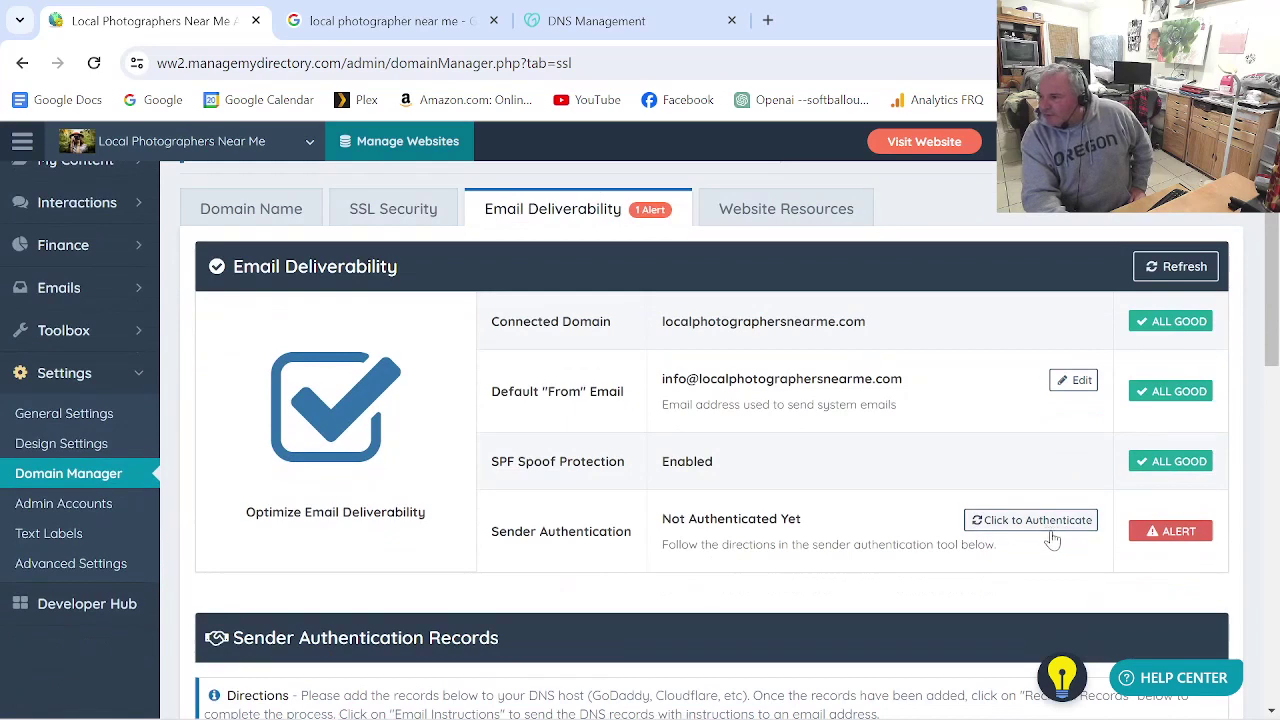
click(1022, 528)
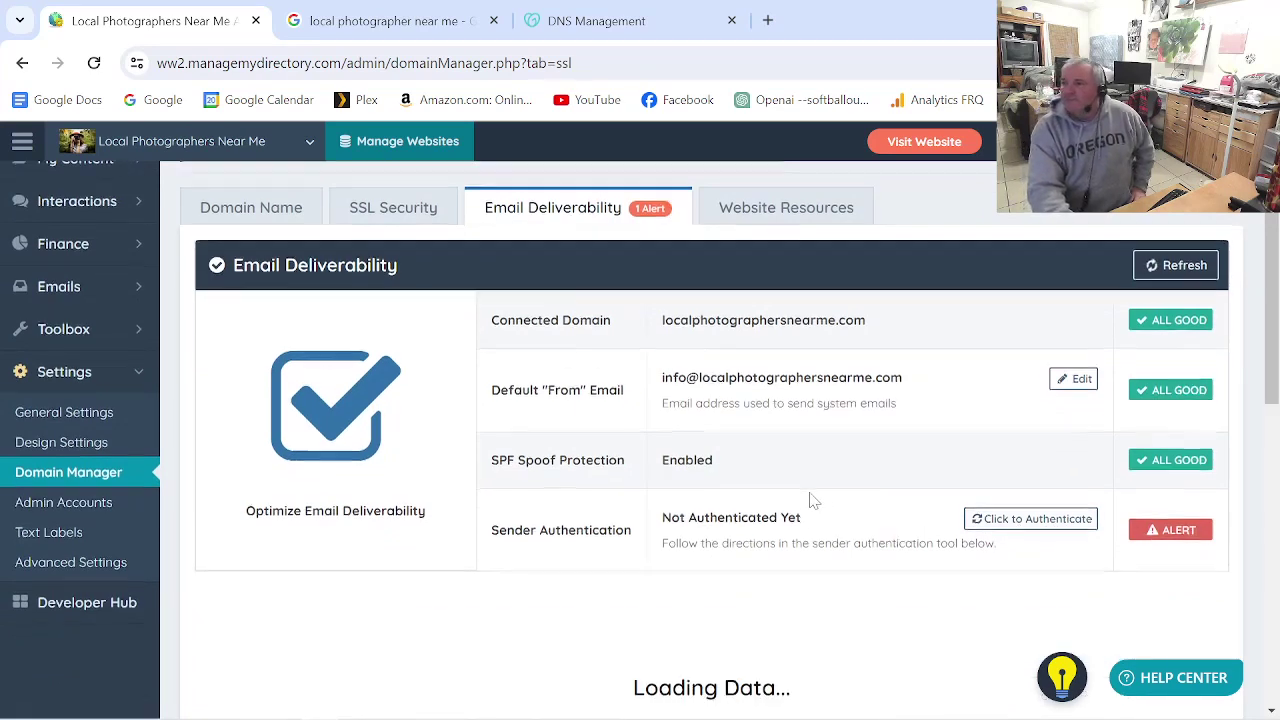
scroll(808, 500, down, 2)
scroll(815, 498, down, 1)
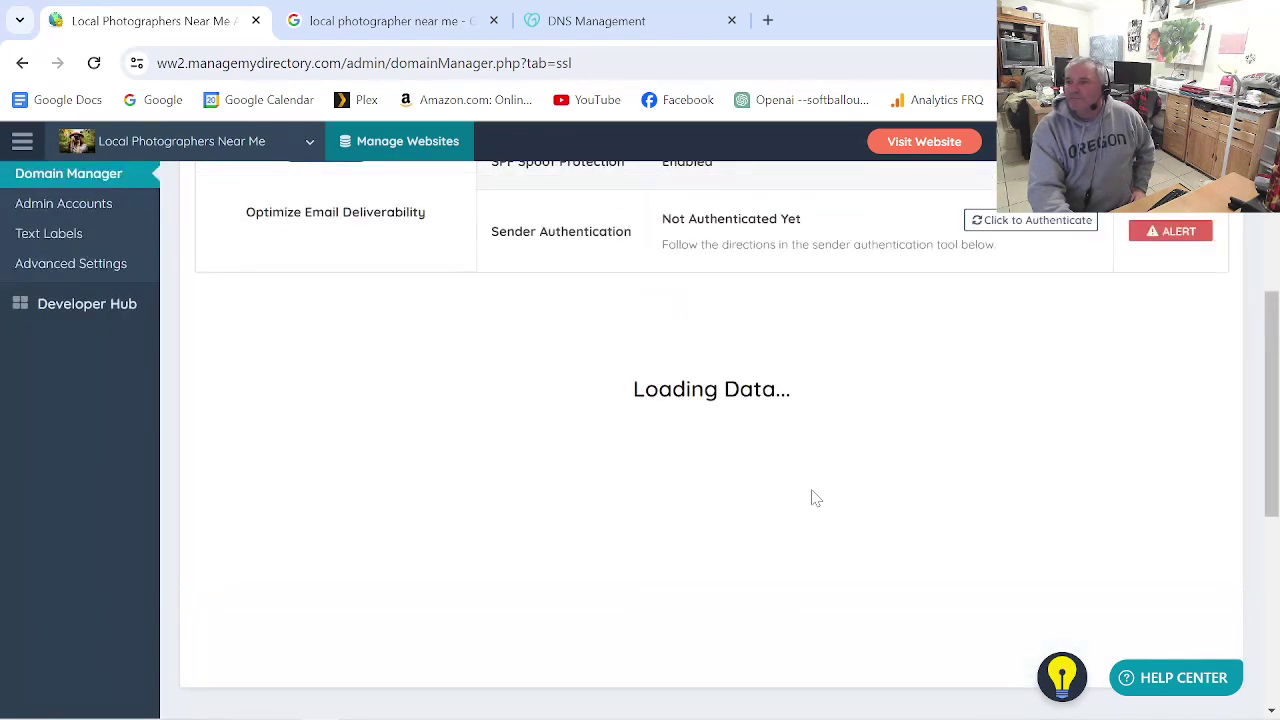
scroll(825, 492, down, 5)
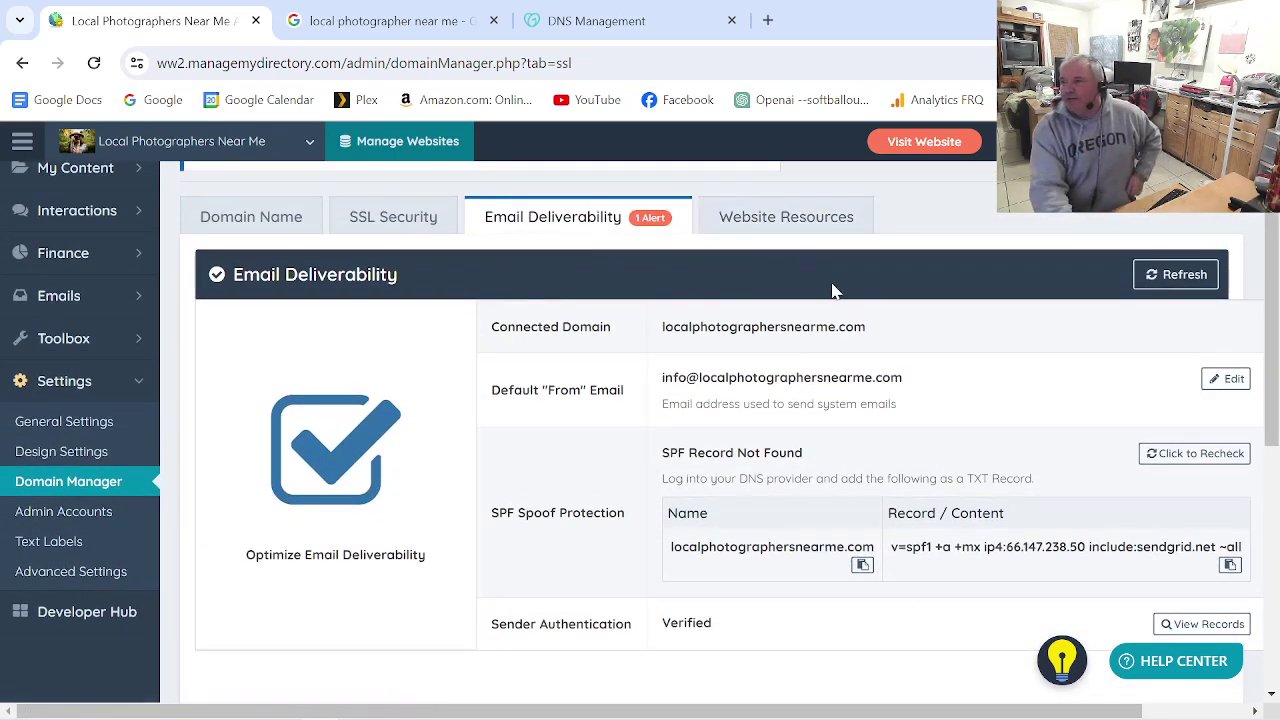
- Review the directory's website resource usage, domain information and SSL certificate status in the domain manager
click(756, 220)
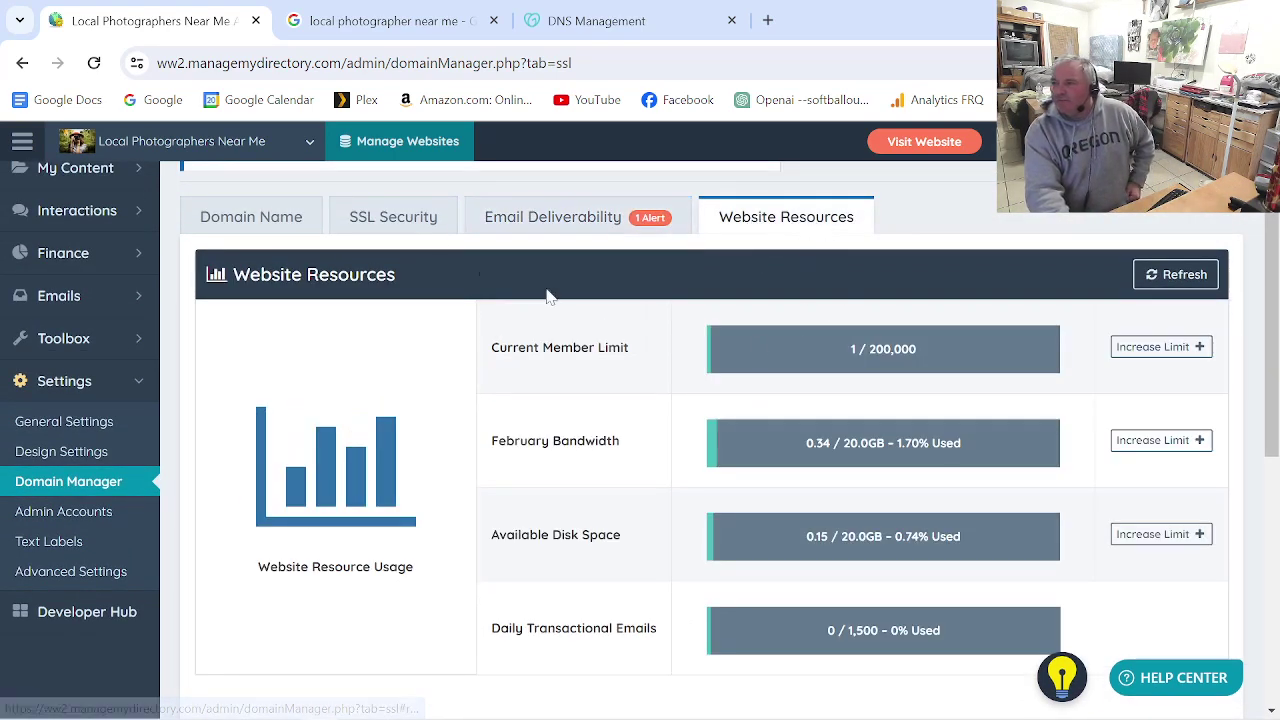
click(258, 222)
scroll(515, 405, down, 2)
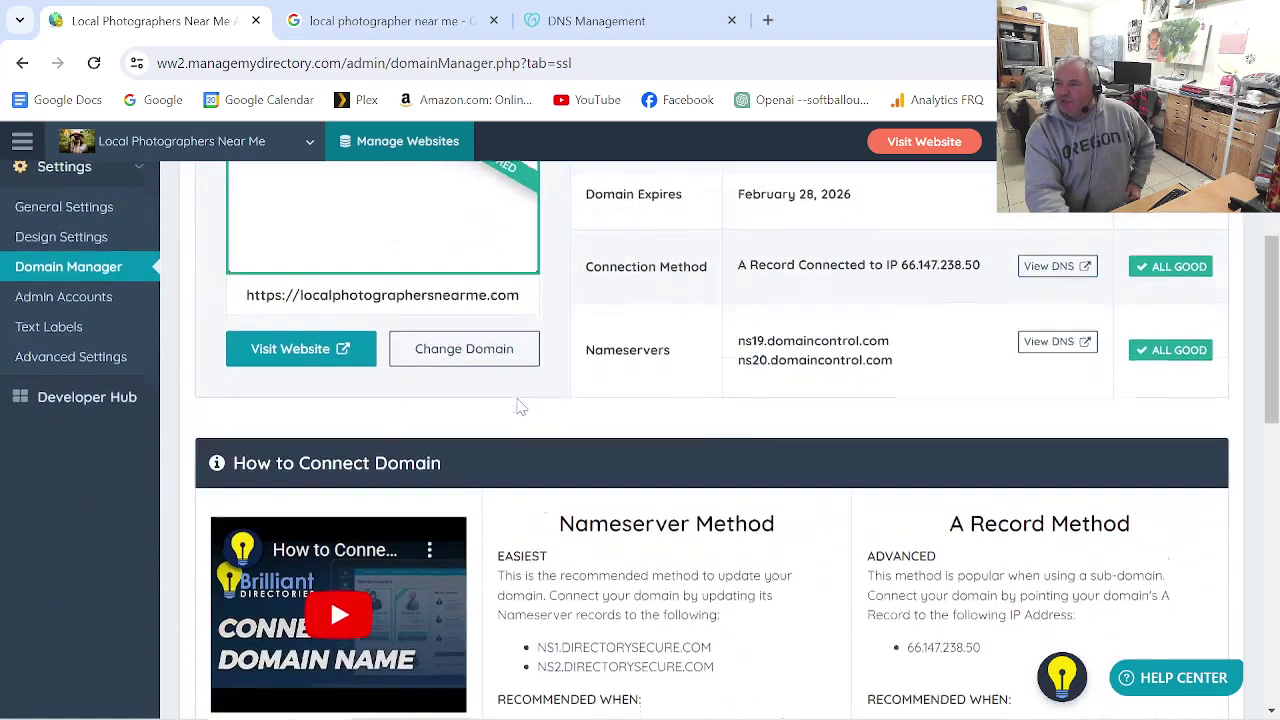
scroll(700, 440, up, 4)
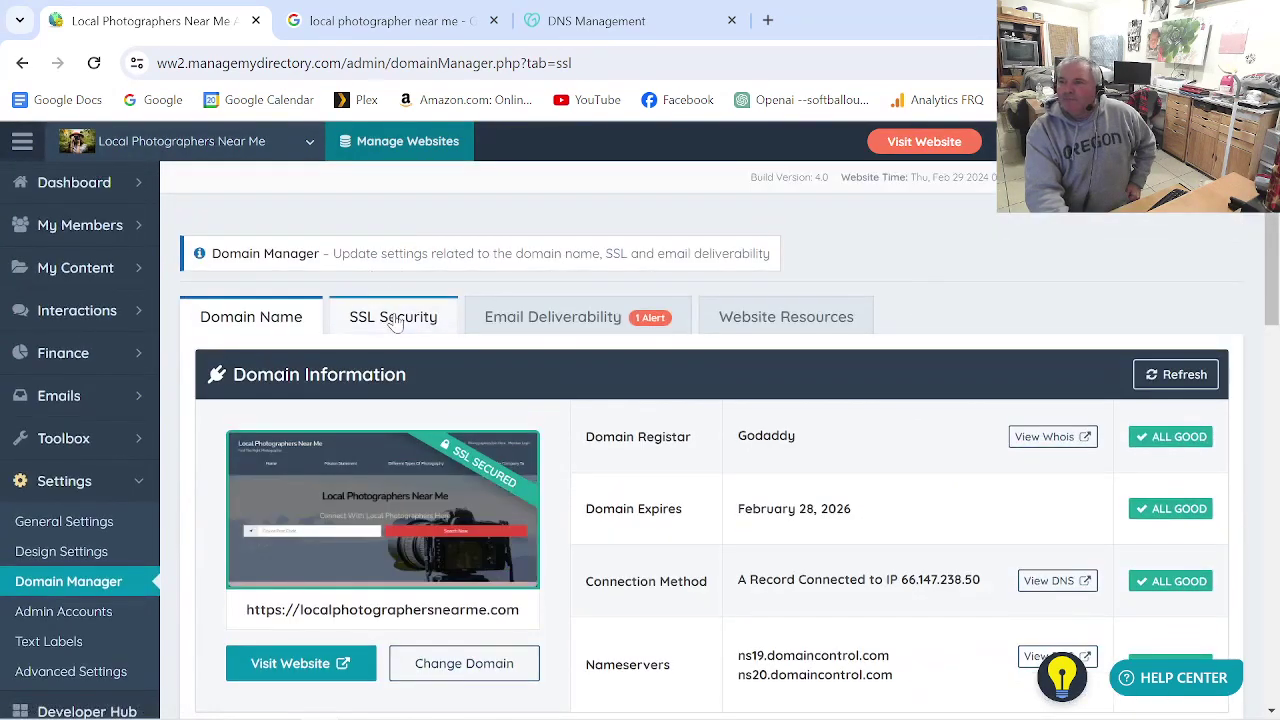
click(393, 316)
scroll(642, 408, down, 4)
scroll(643, 417, up, 4)
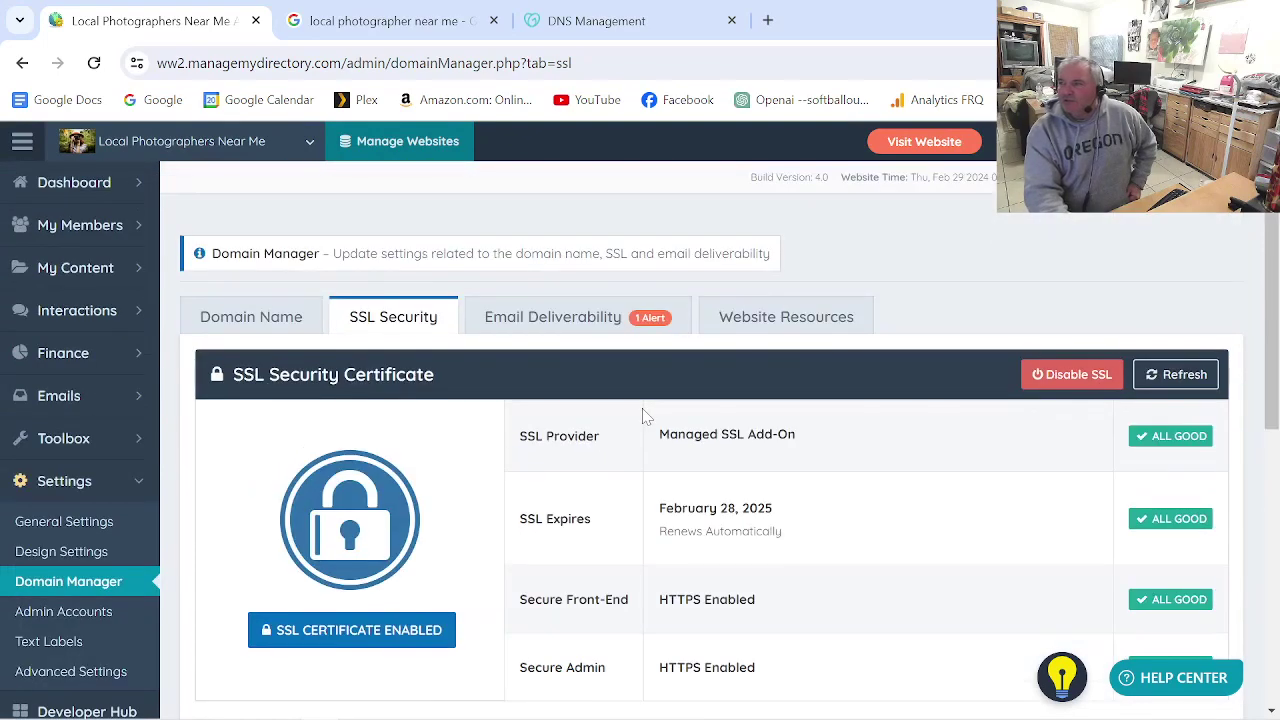
- Open the live Local Photographers Near Me website and look through its home page
click(908, 150)
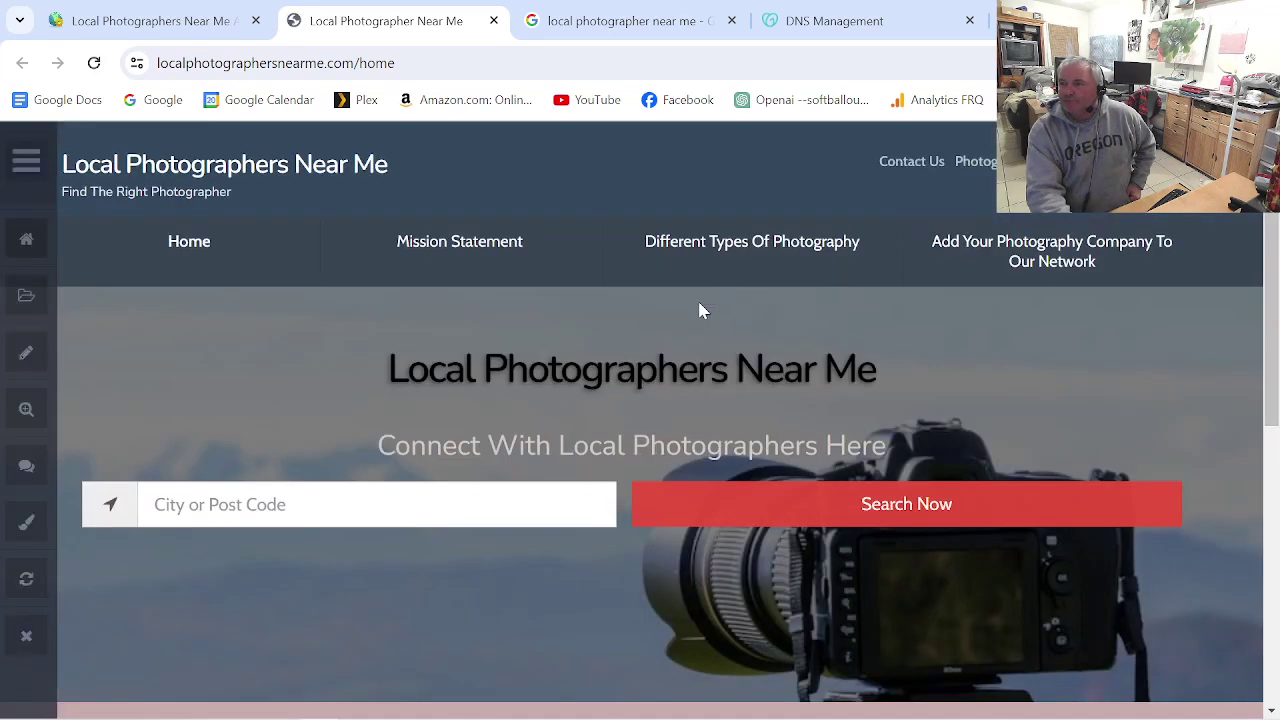
scroll(700, 310, down, 5)
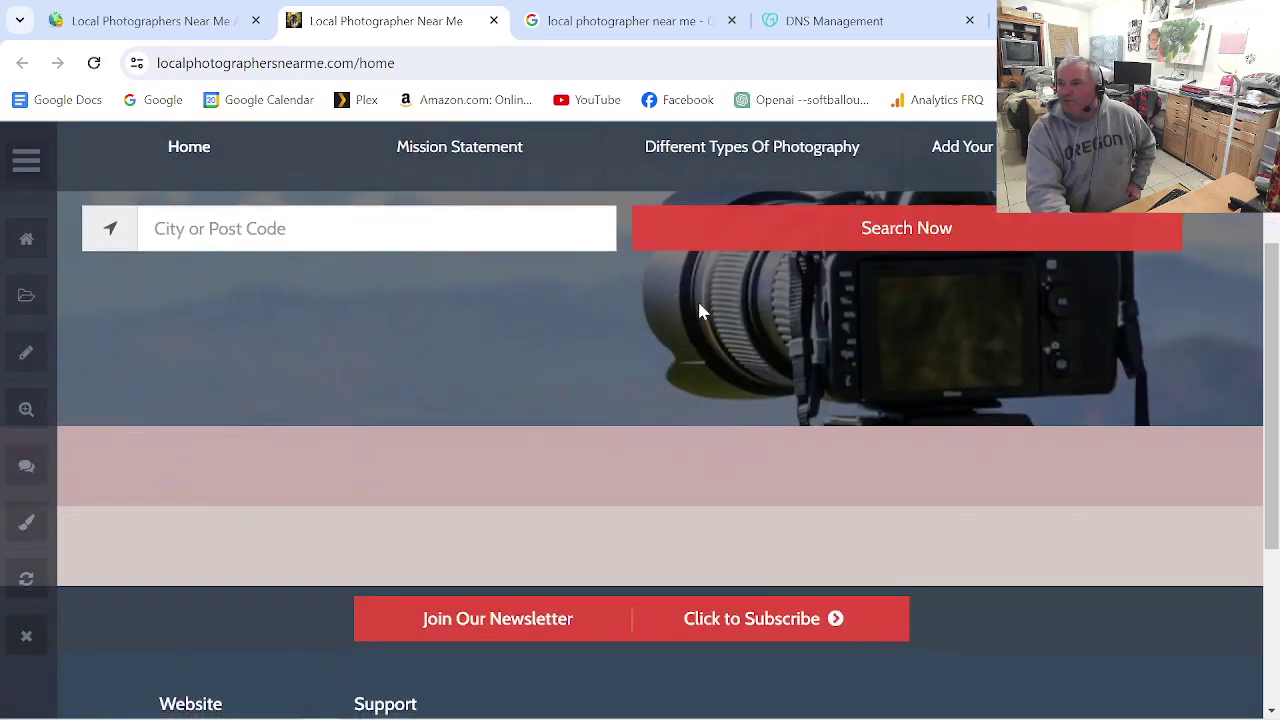
scroll(700, 312, down, 2)
scroll(691, 314, up, 3)
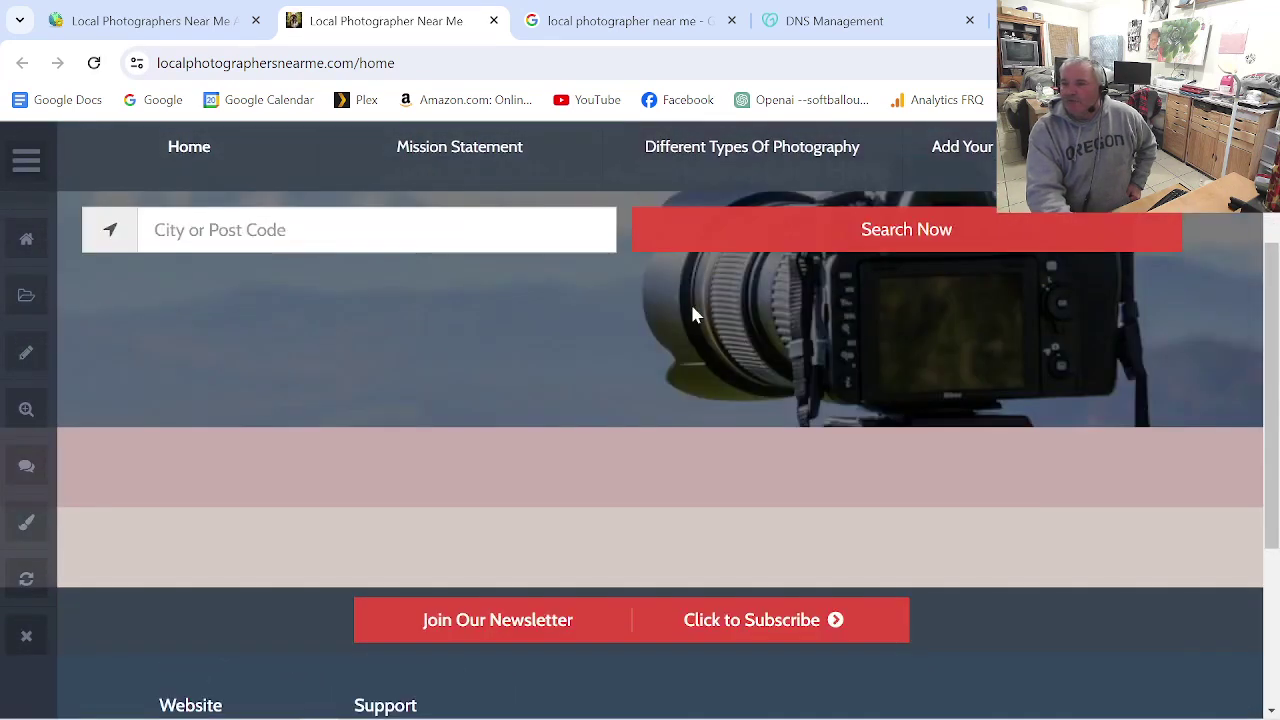
scroll(680, 514, up, 3)
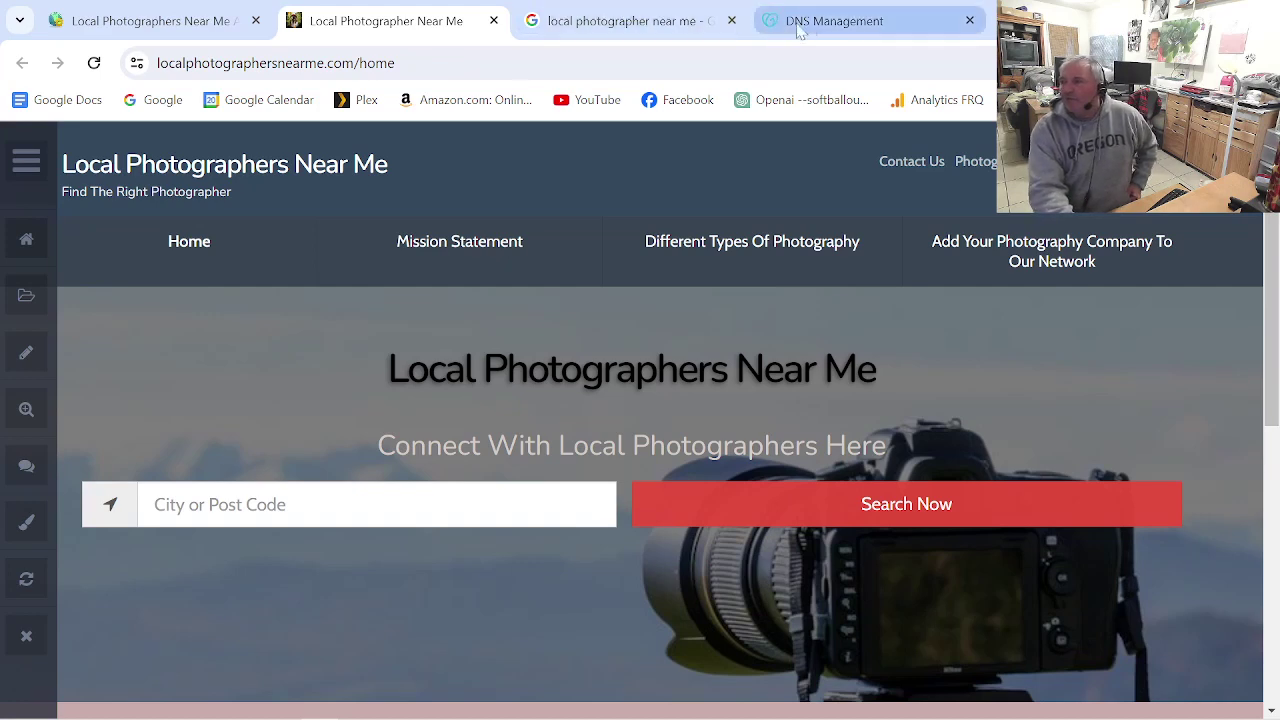
- Return to the directory's admin area and open the integrations in its general settings at the Google service keys
click(190, 30)
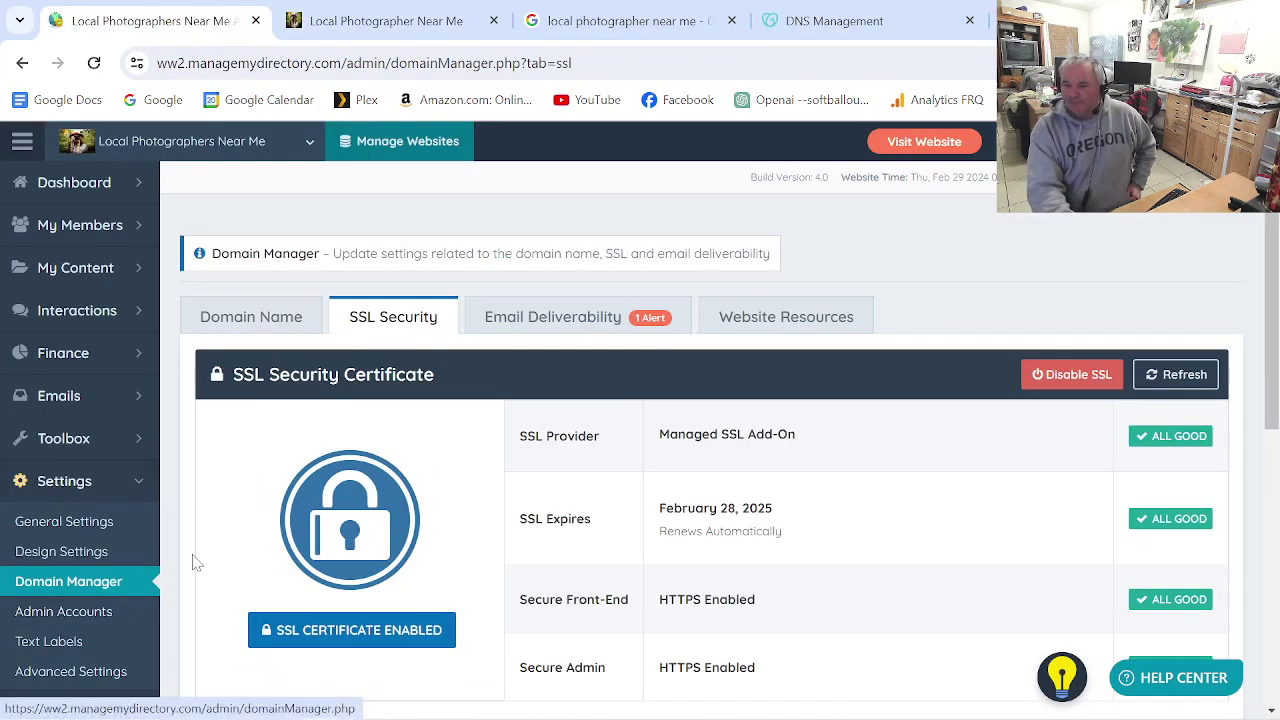
click(106, 522)
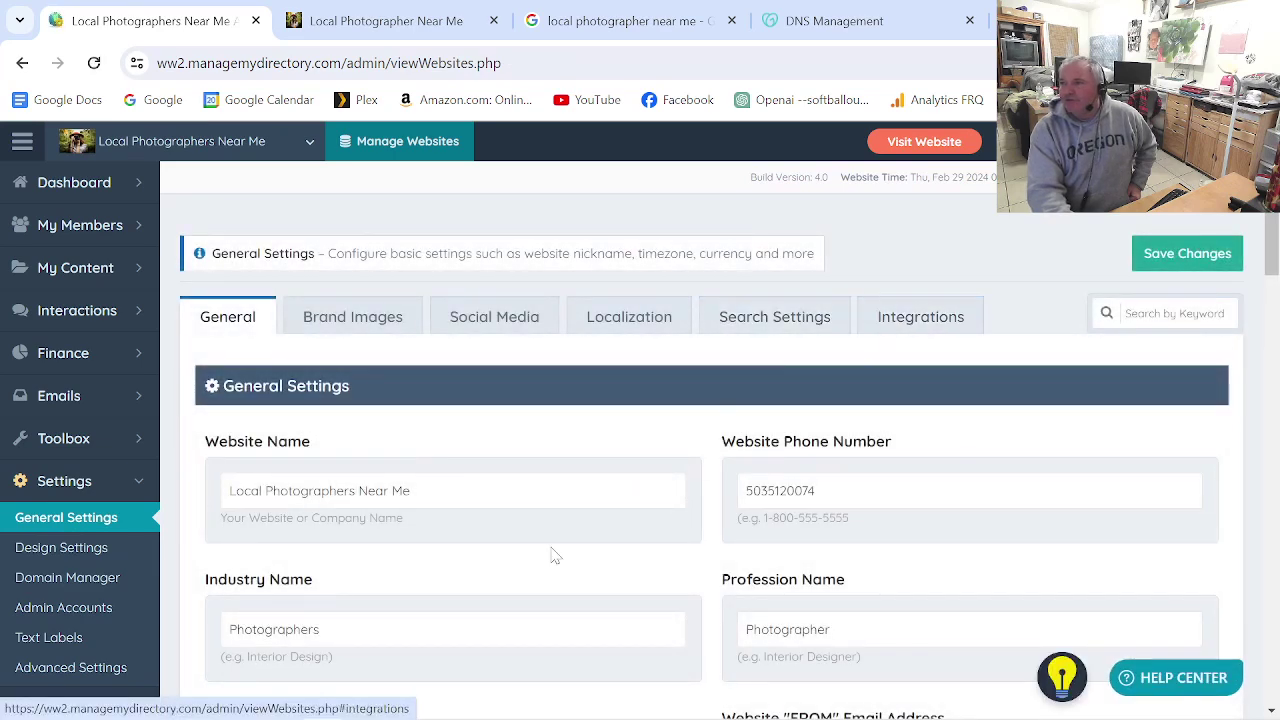
click(925, 320)
scroll(1160, 545, down, 8)
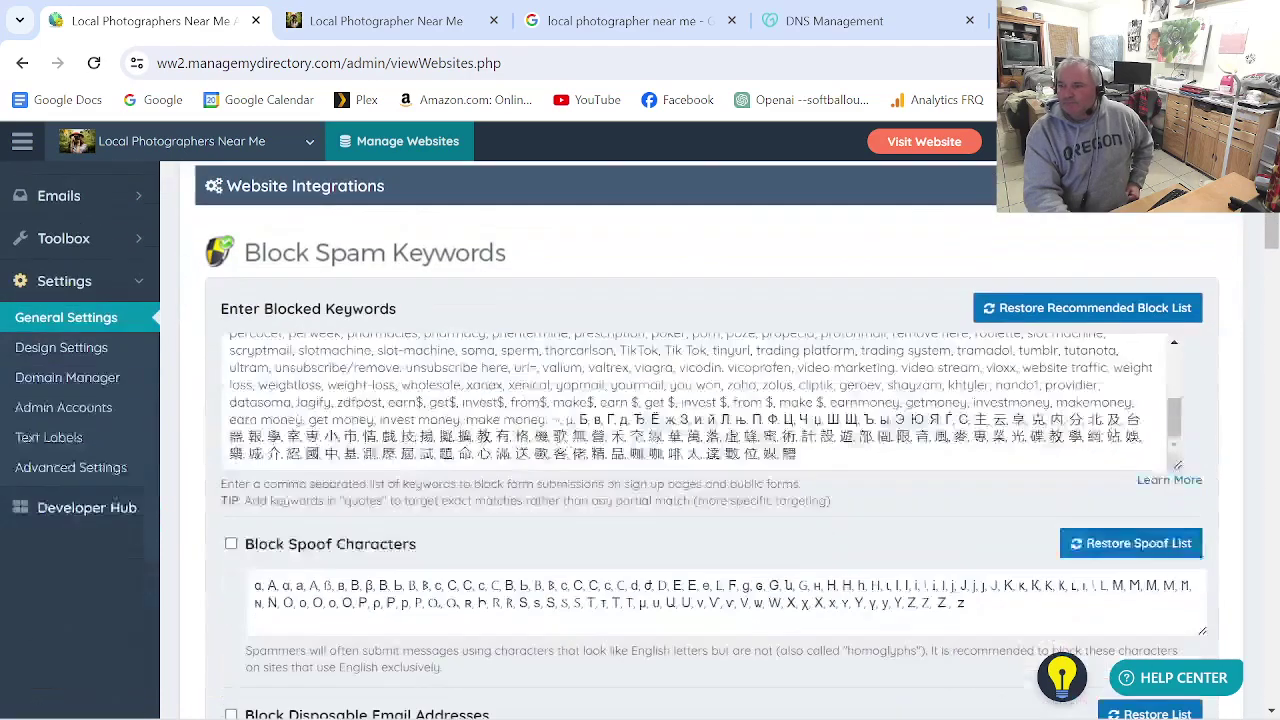
scroll(583, 491, down, 6)
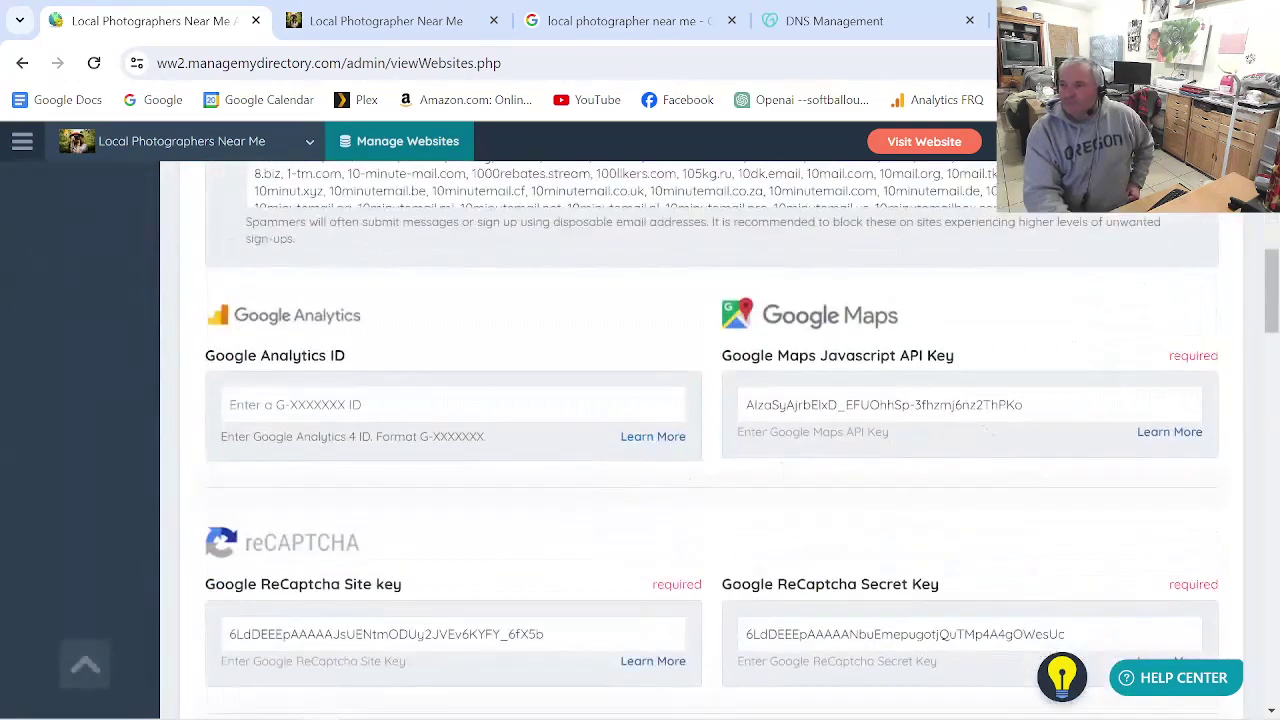
- Clear the Google Maps JavaScript API key, the Google ReCaptcha site key and the Google ReCaptcha secret key
drag(1022, 404, 716, 499)
key(BackSpace)
click(245, 415)
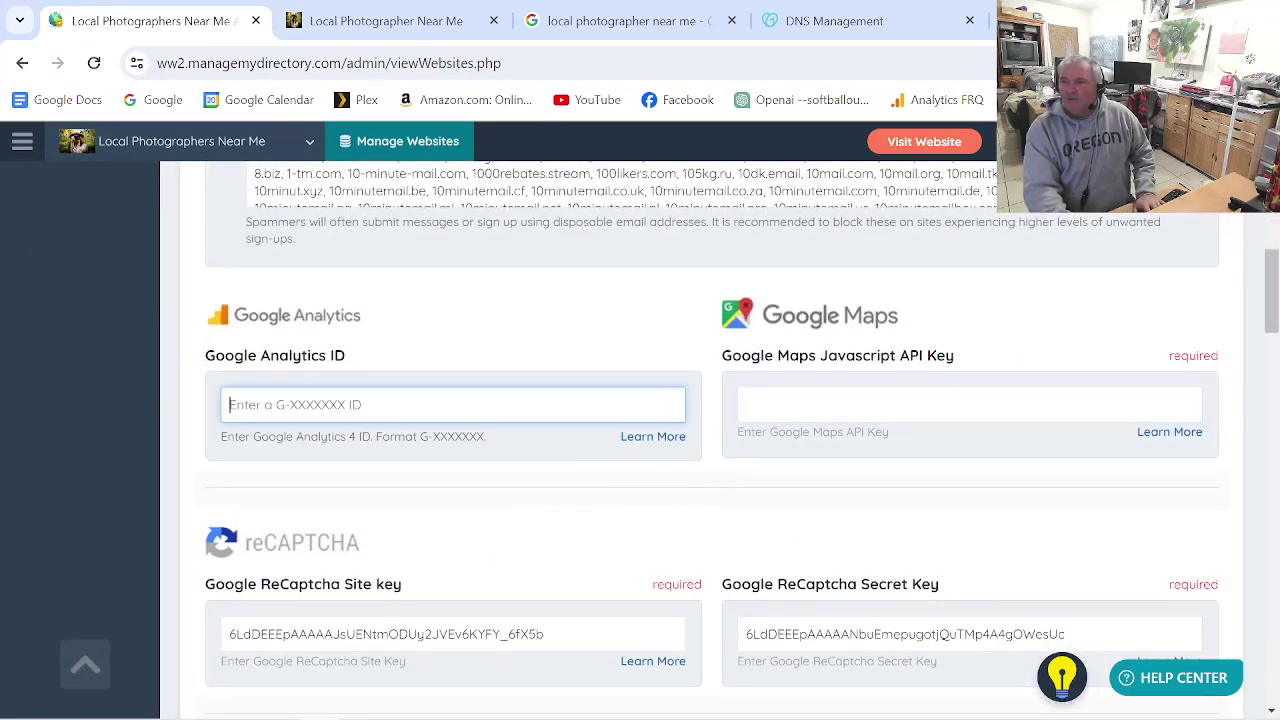
key(Tab)
key(BackSpace)
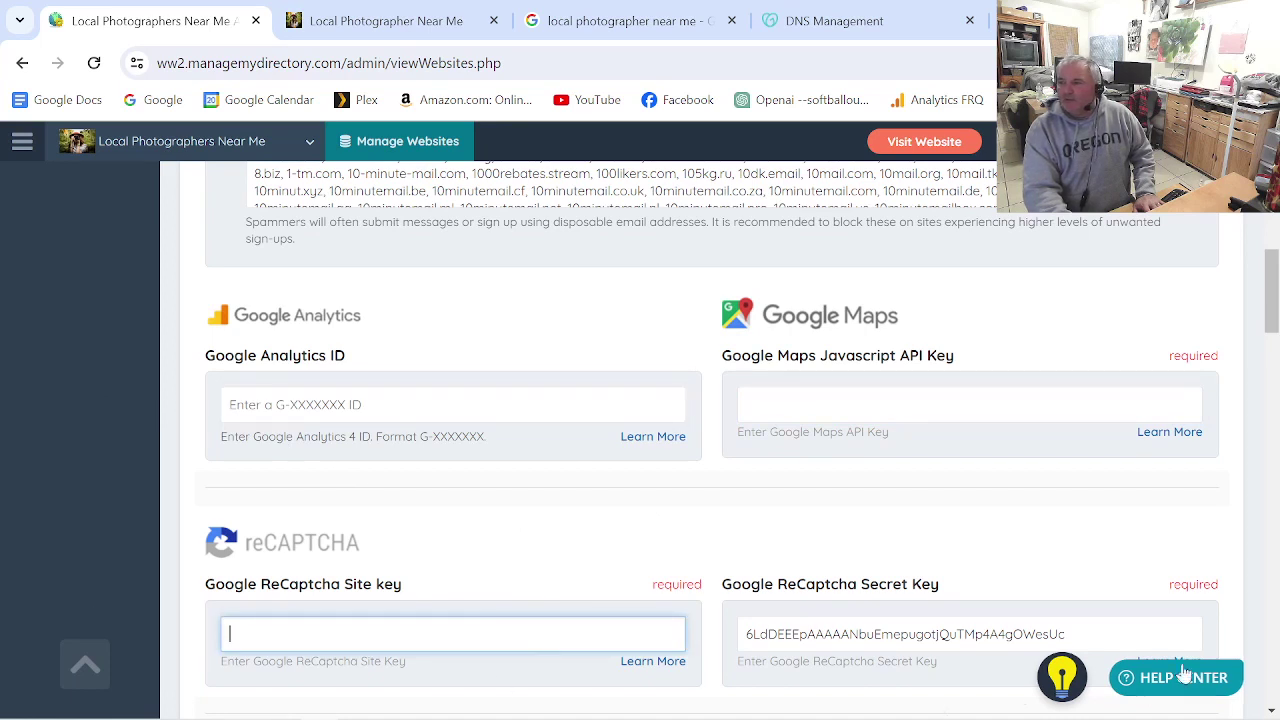
key(Tab)
key(BackSpace)
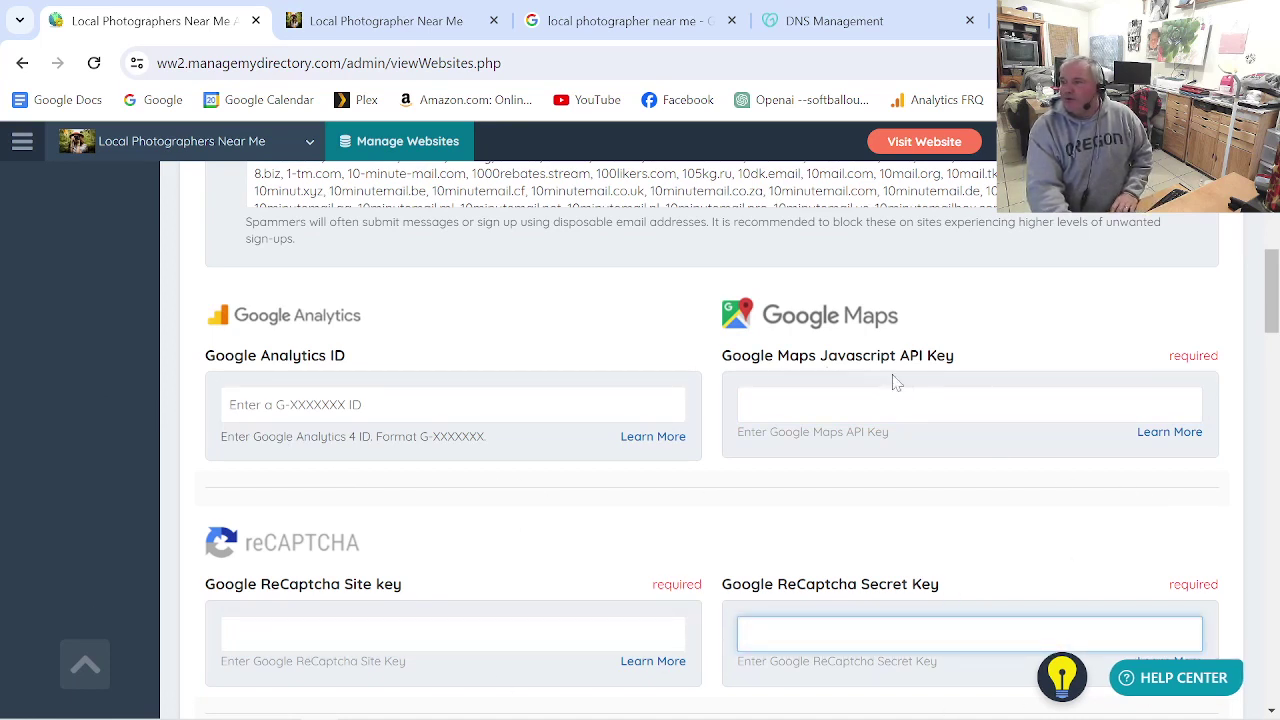
- Open the help guide for the Google Maps API key and follow its link to the Google Maps Platform site
click(1172, 433)
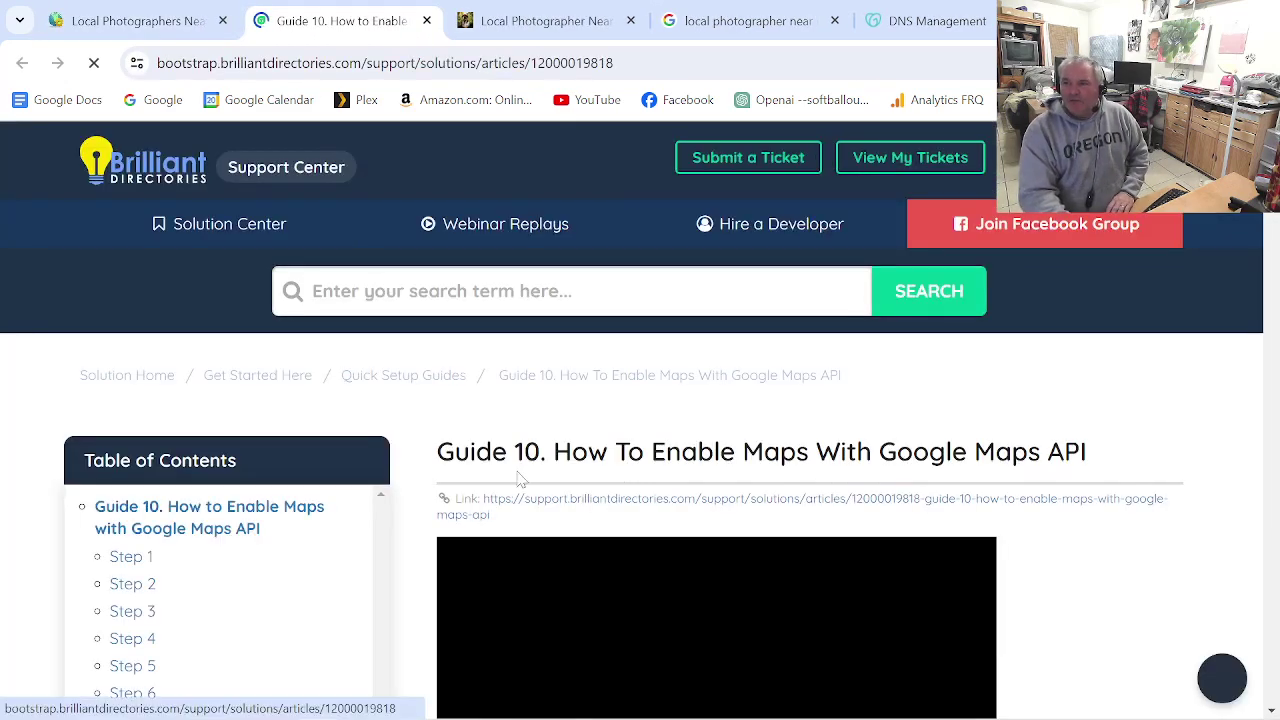
scroll(400, 368, down, 3)
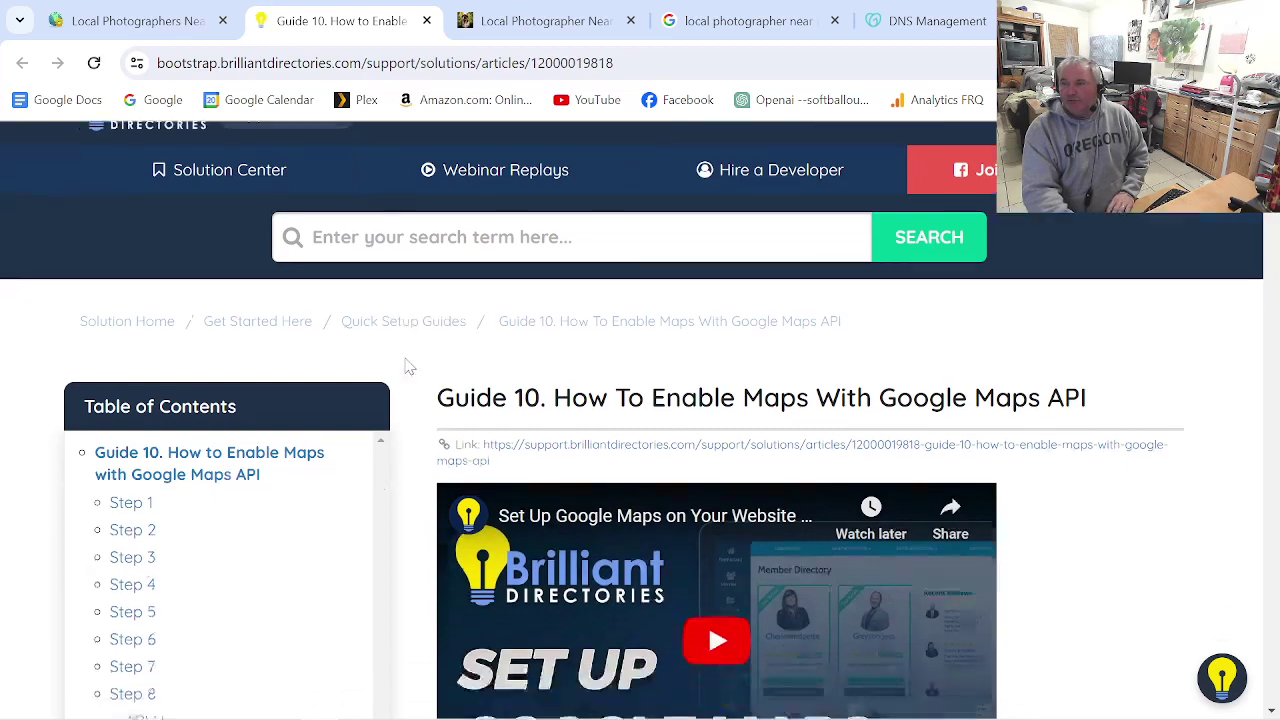
scroll(689, 437, down, 3)
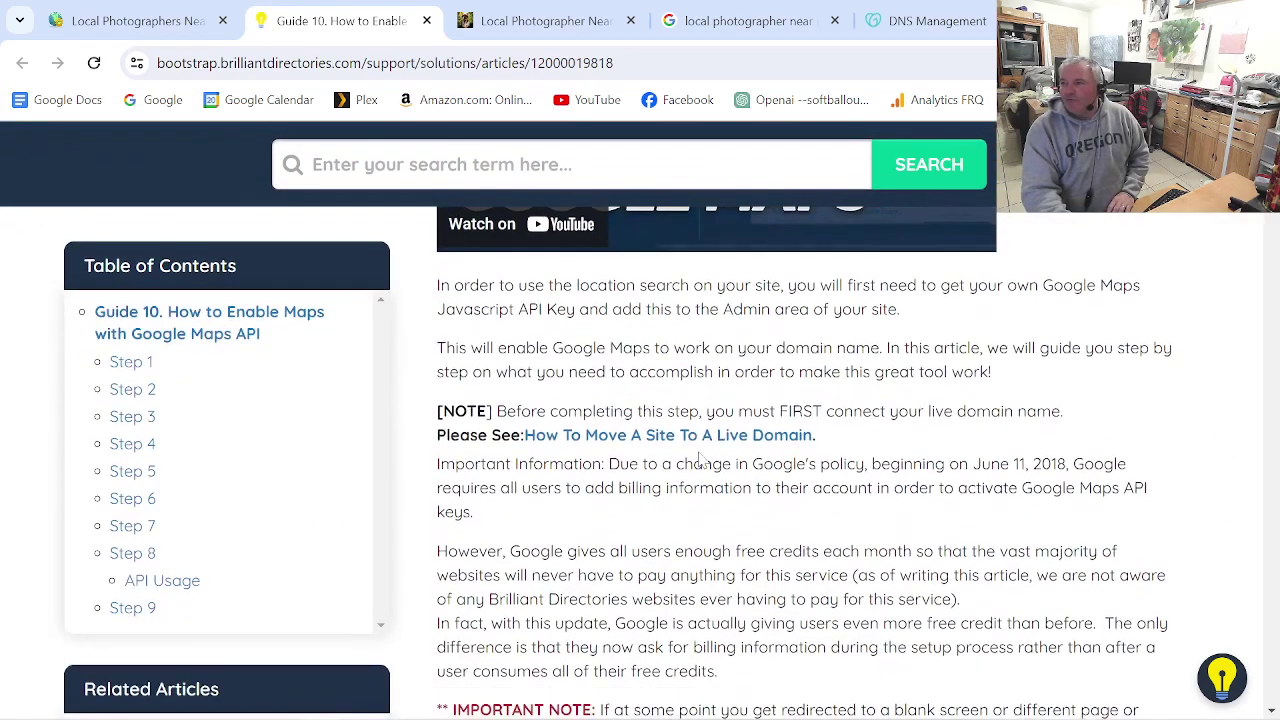
scroll(712, 482, down, 1)
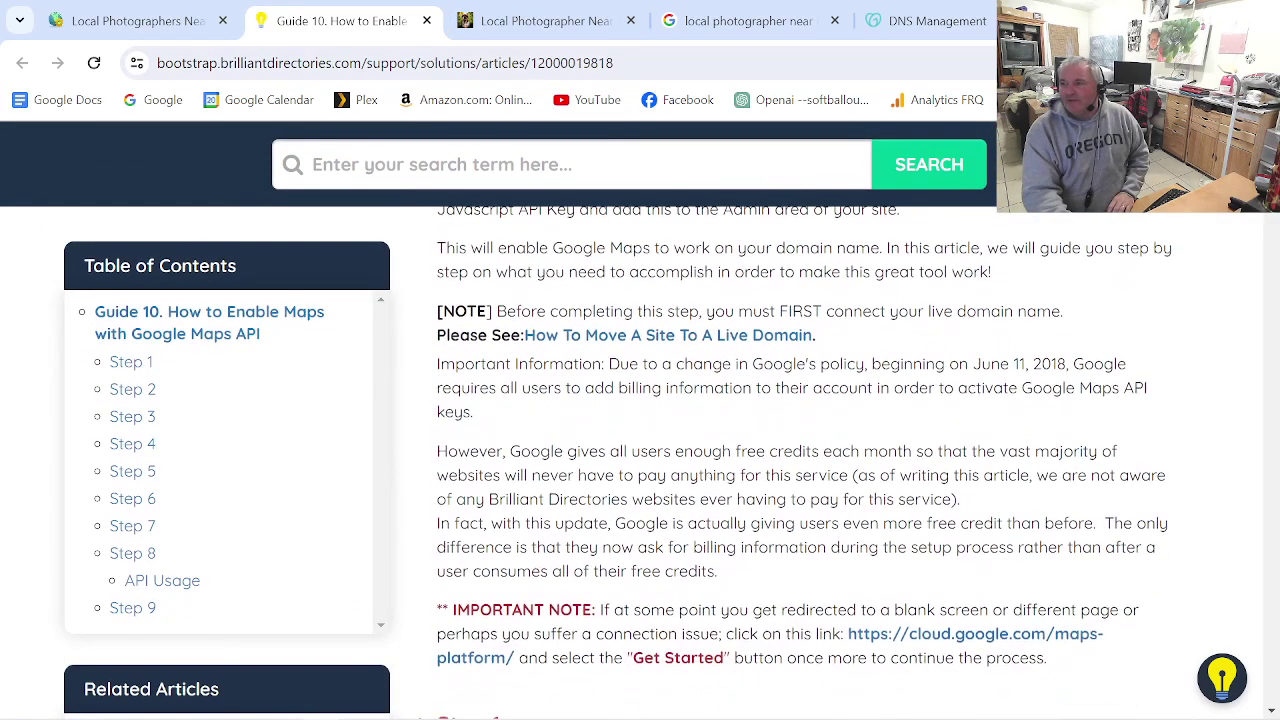
scroll(676, 357, down, 2)
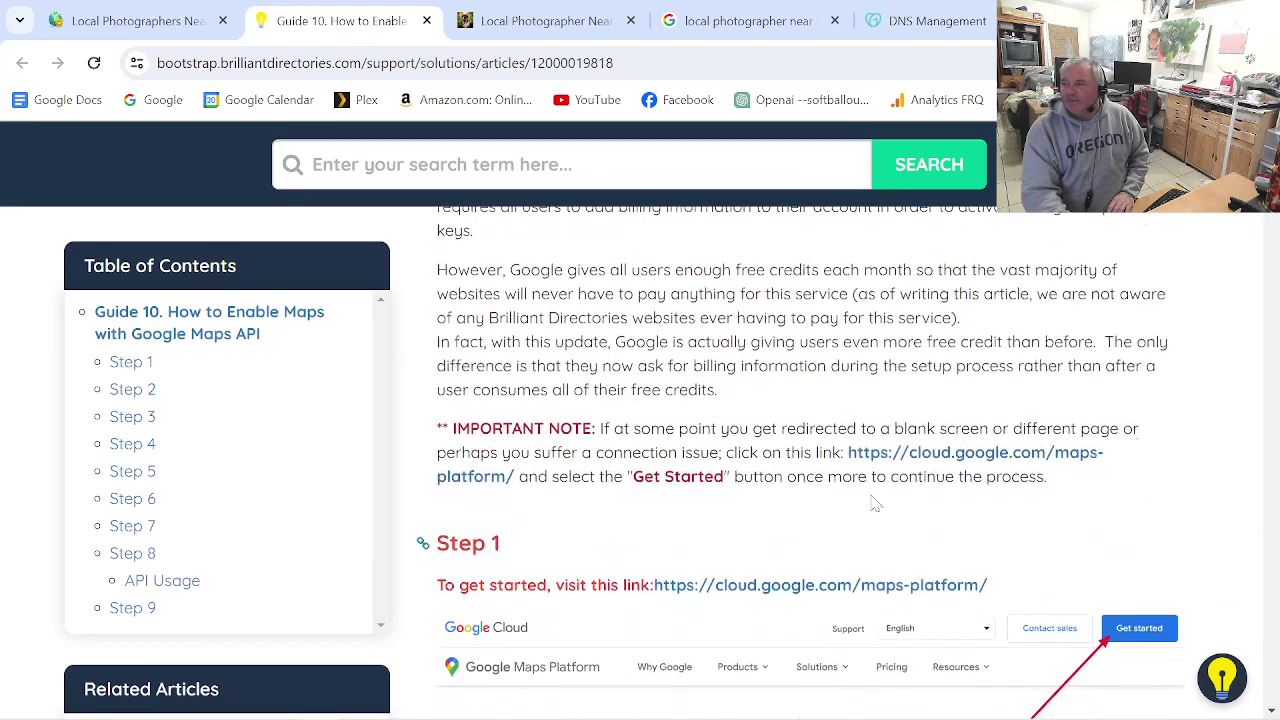
click(944, 447)
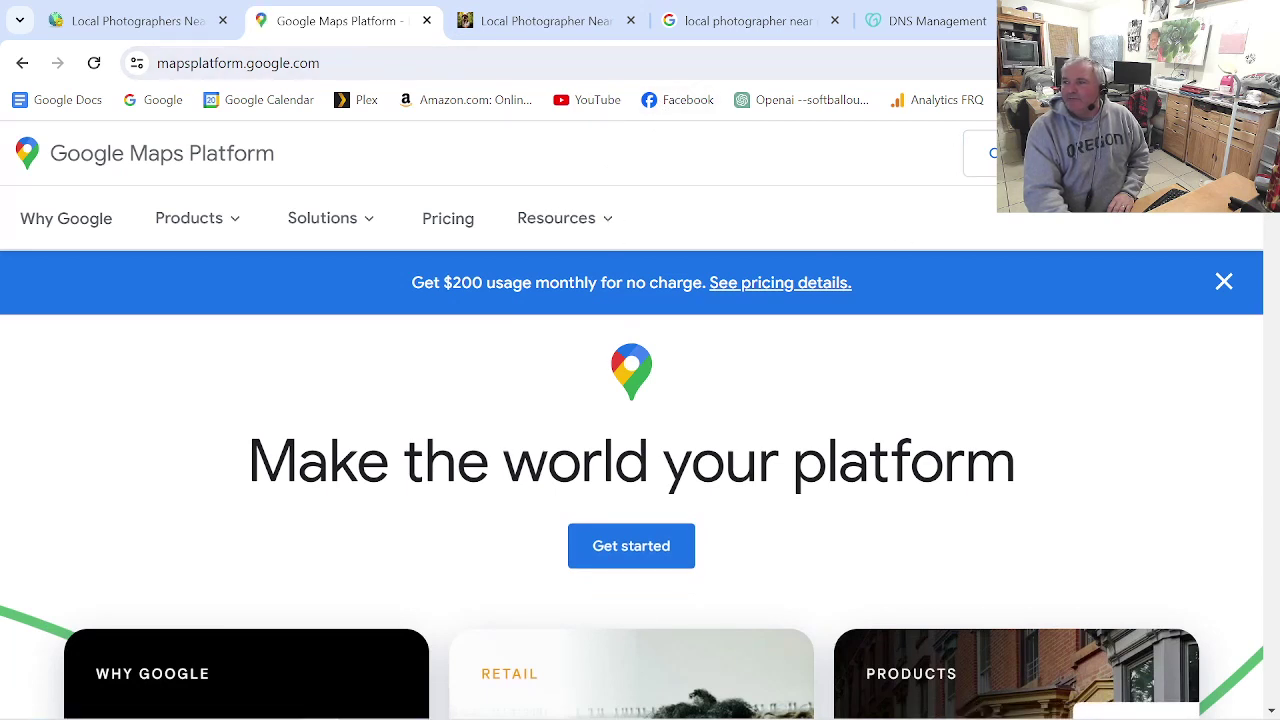
- Open the Google Maps Platform console under the directory's own Google account and accept the Google Cloud terms of service
click(990, 153)
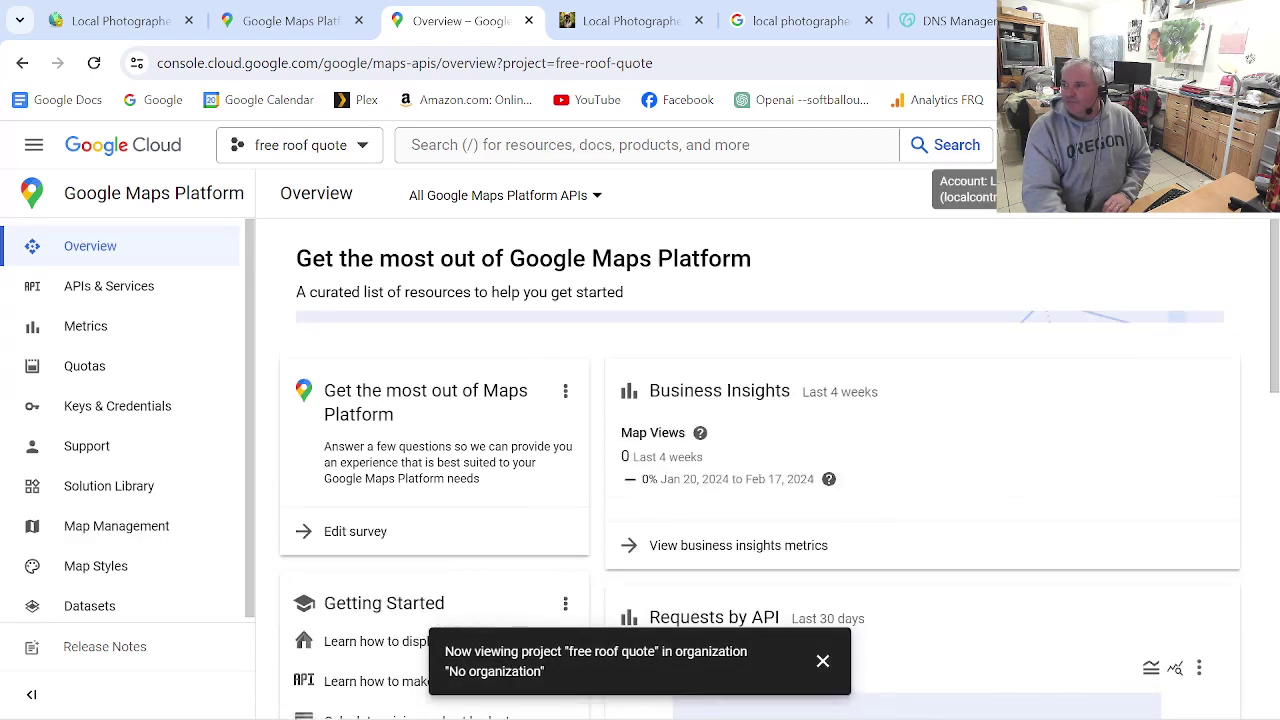
click(1250, 145)
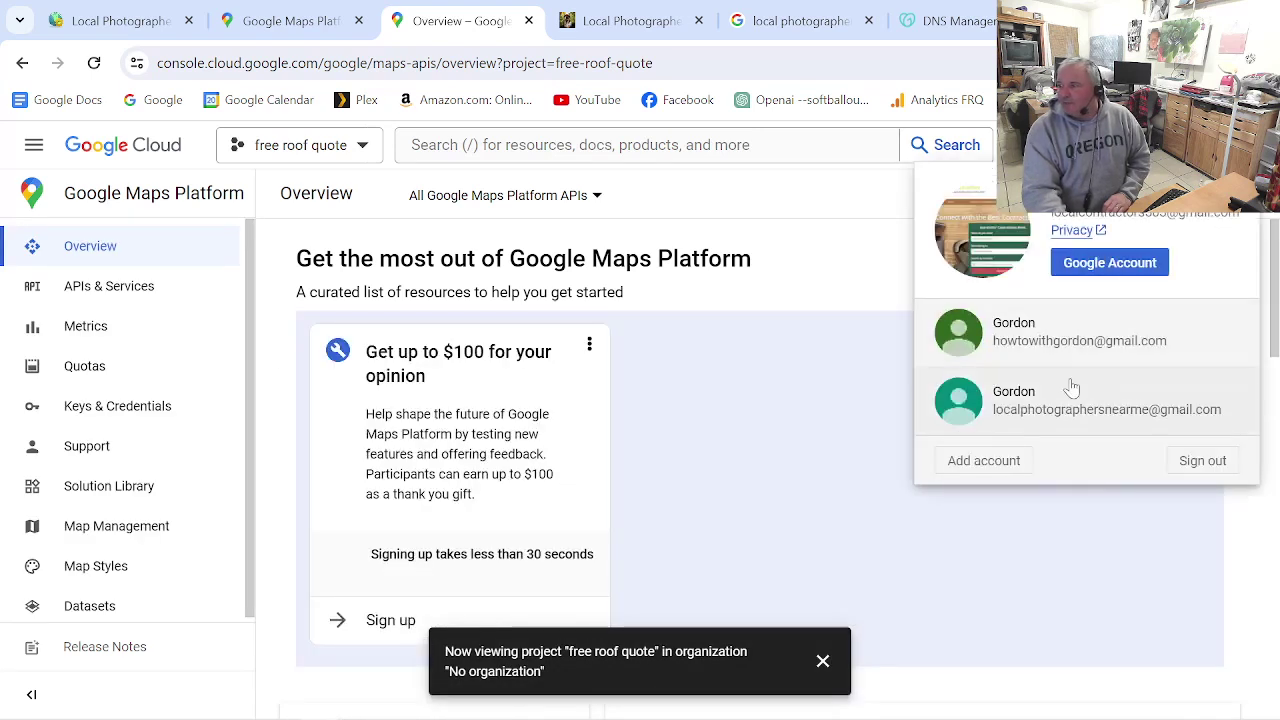
click(1088, 418)
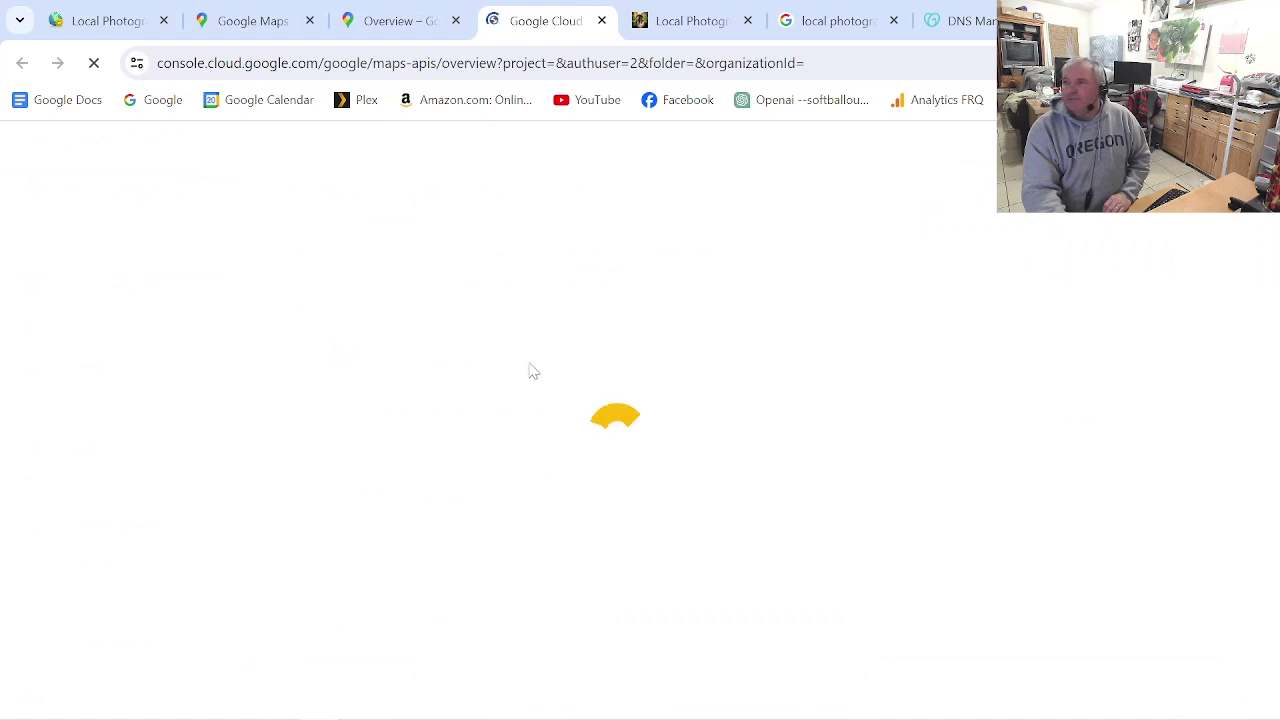
click(456, 20)
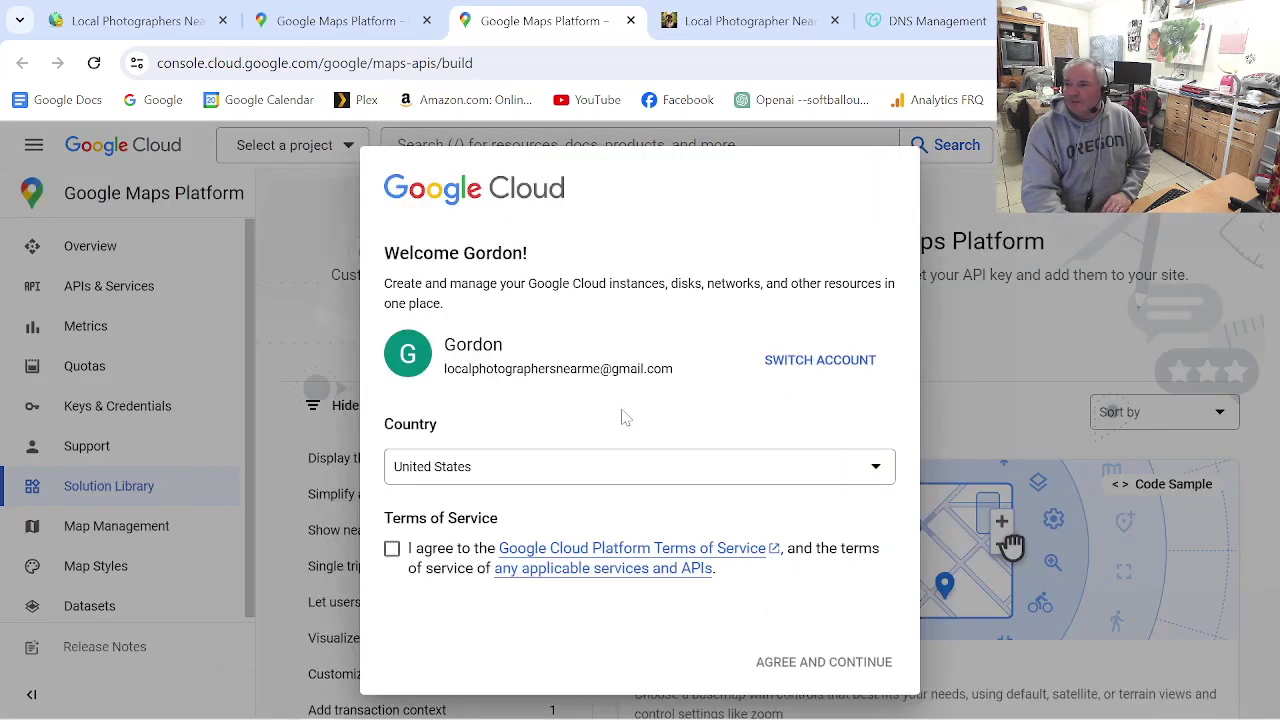
click(392, 549)
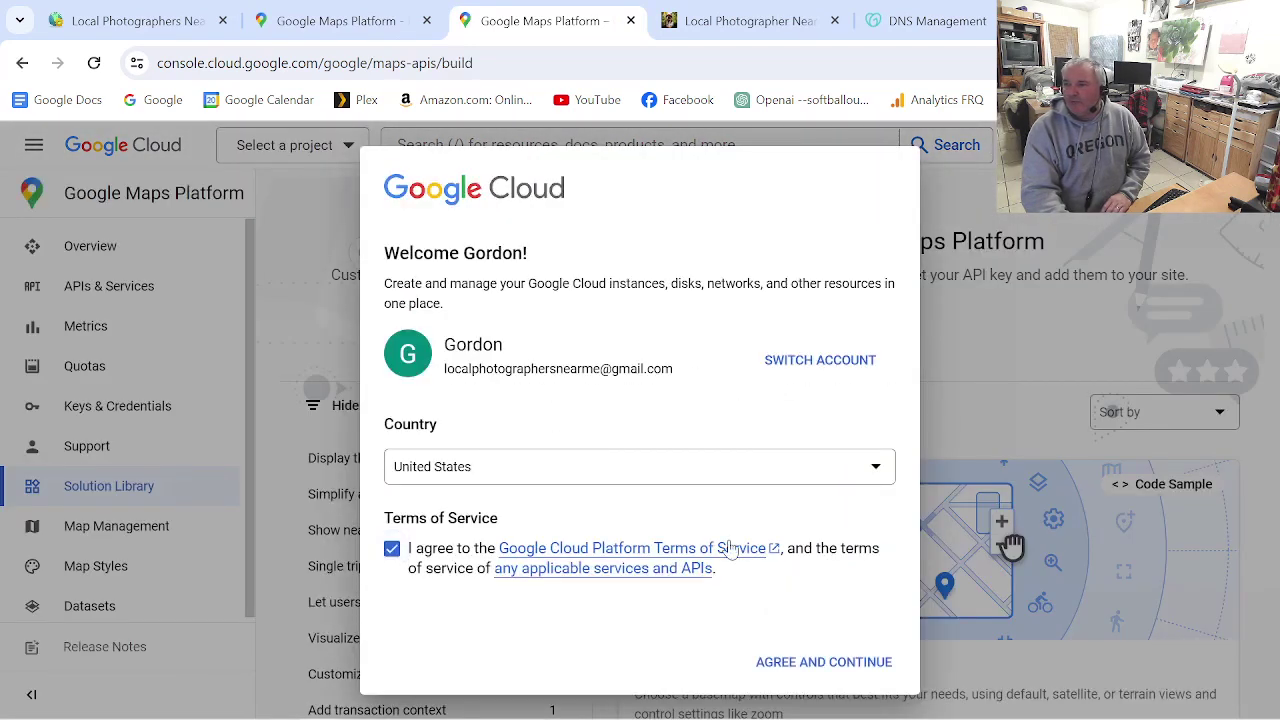
click(822, 666)
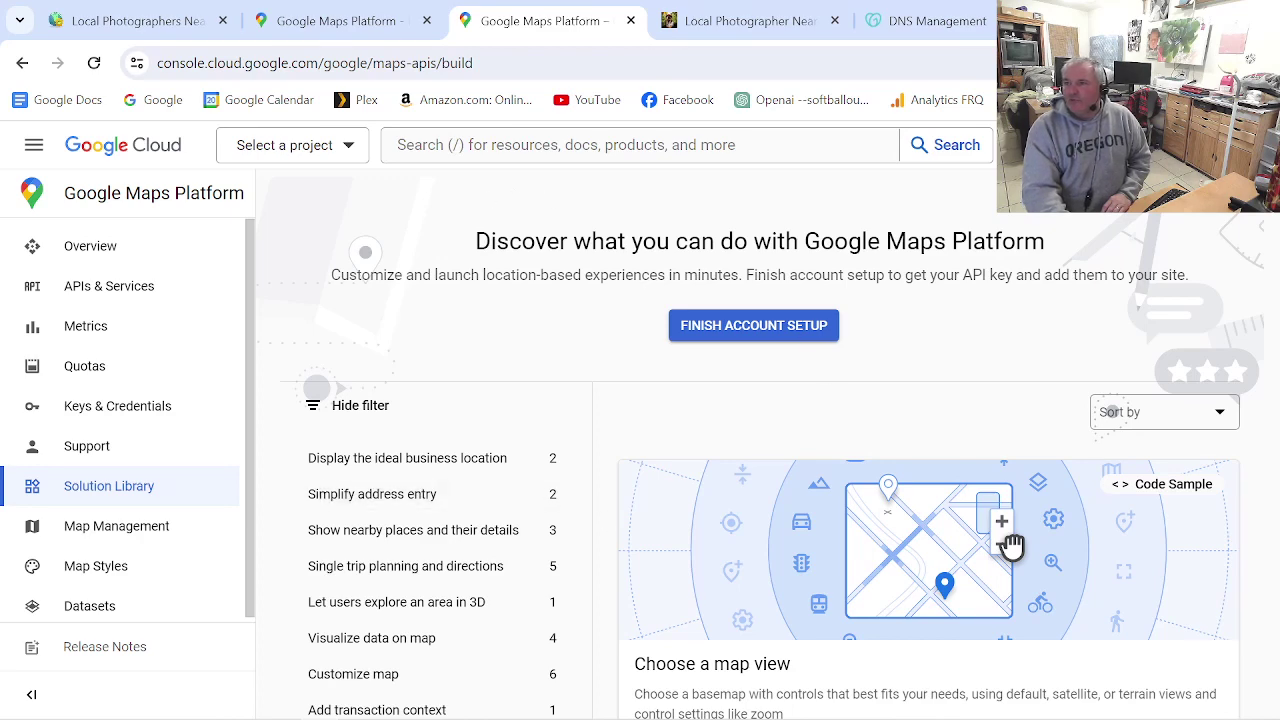
click(337, 27)
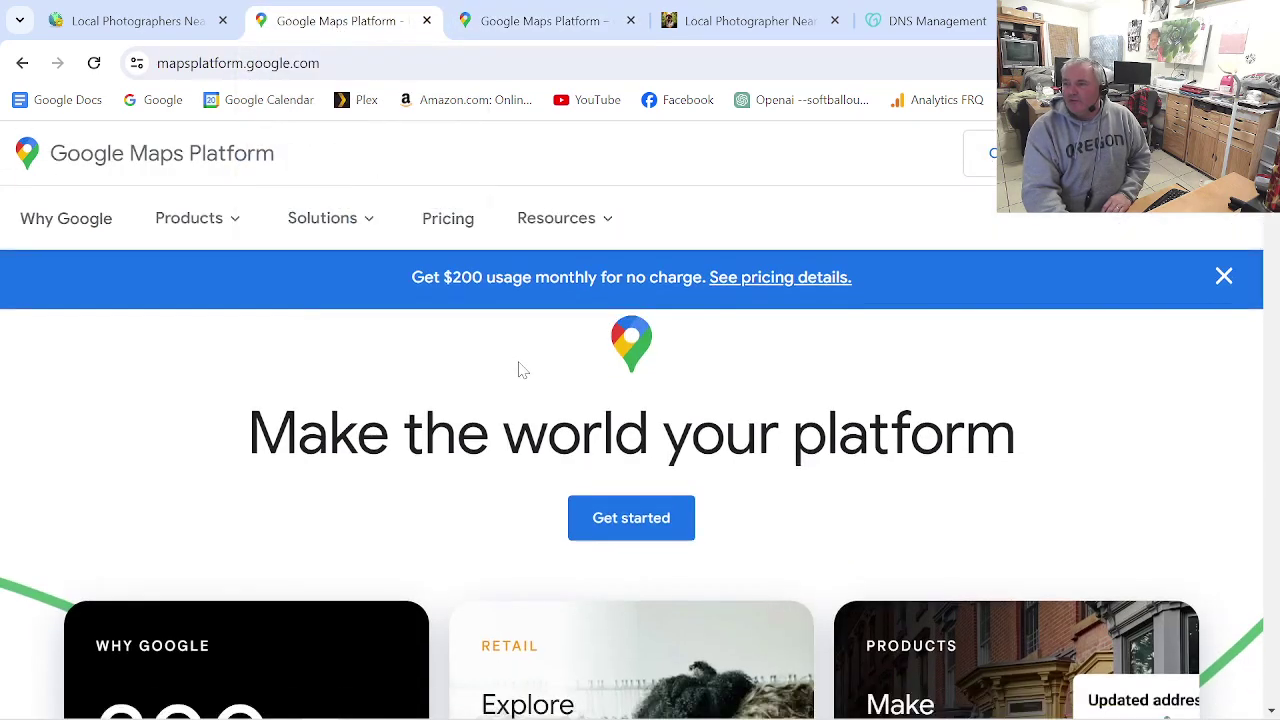
scroll(520, 380, down, 5)
scroll(541, 402, down, 5)
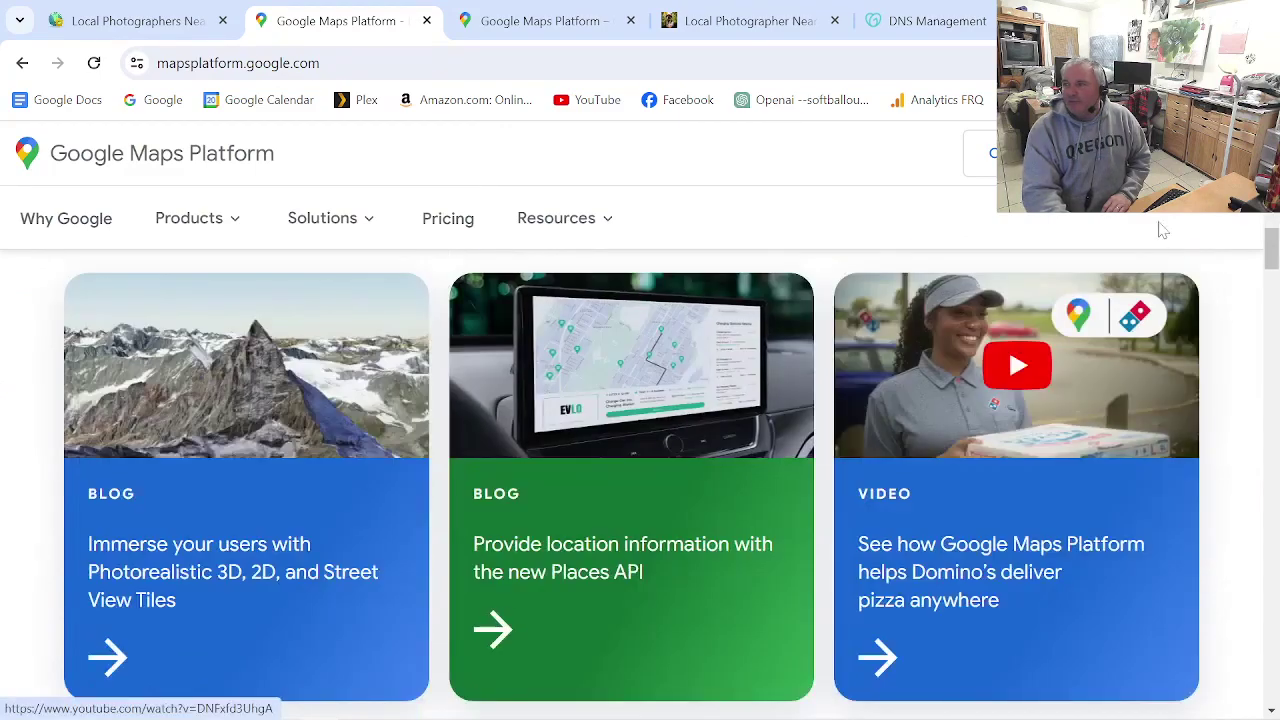
scroll(1040, 284, up, 3)
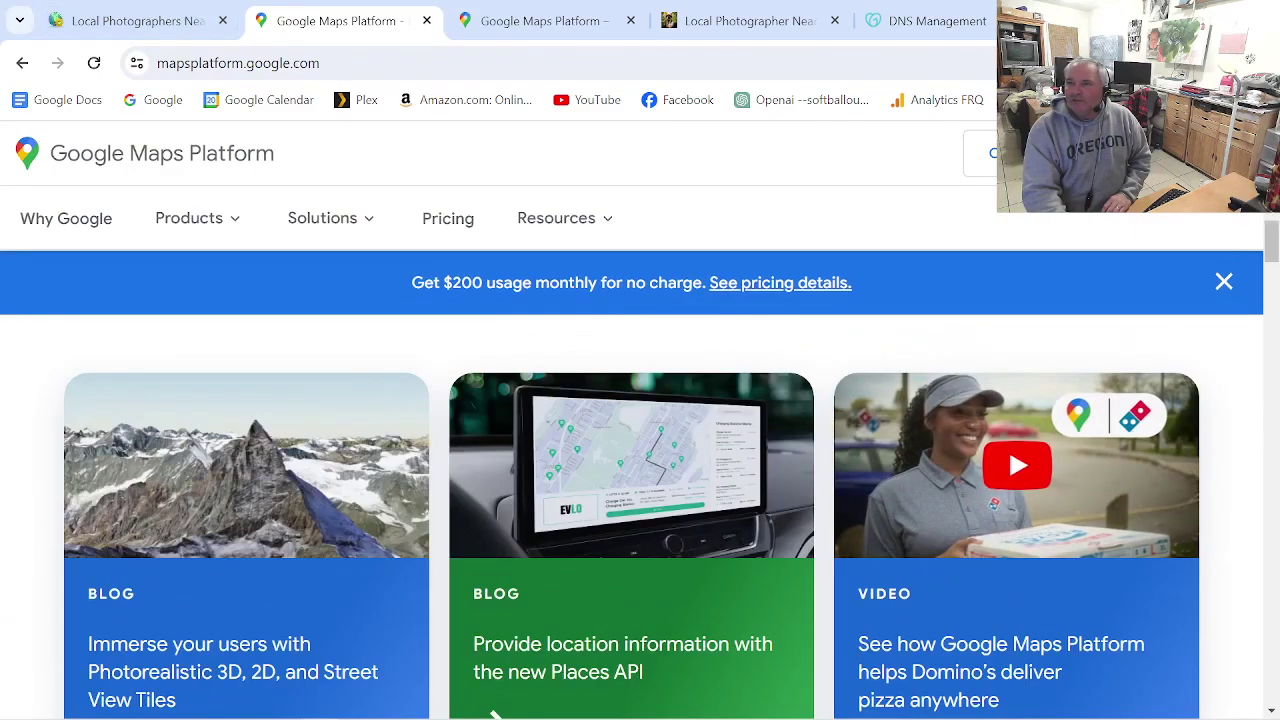
- Reopen the help guide for the directory's Google Maps API key and review its Step 2 on the terms and billing information
click(128, 20)
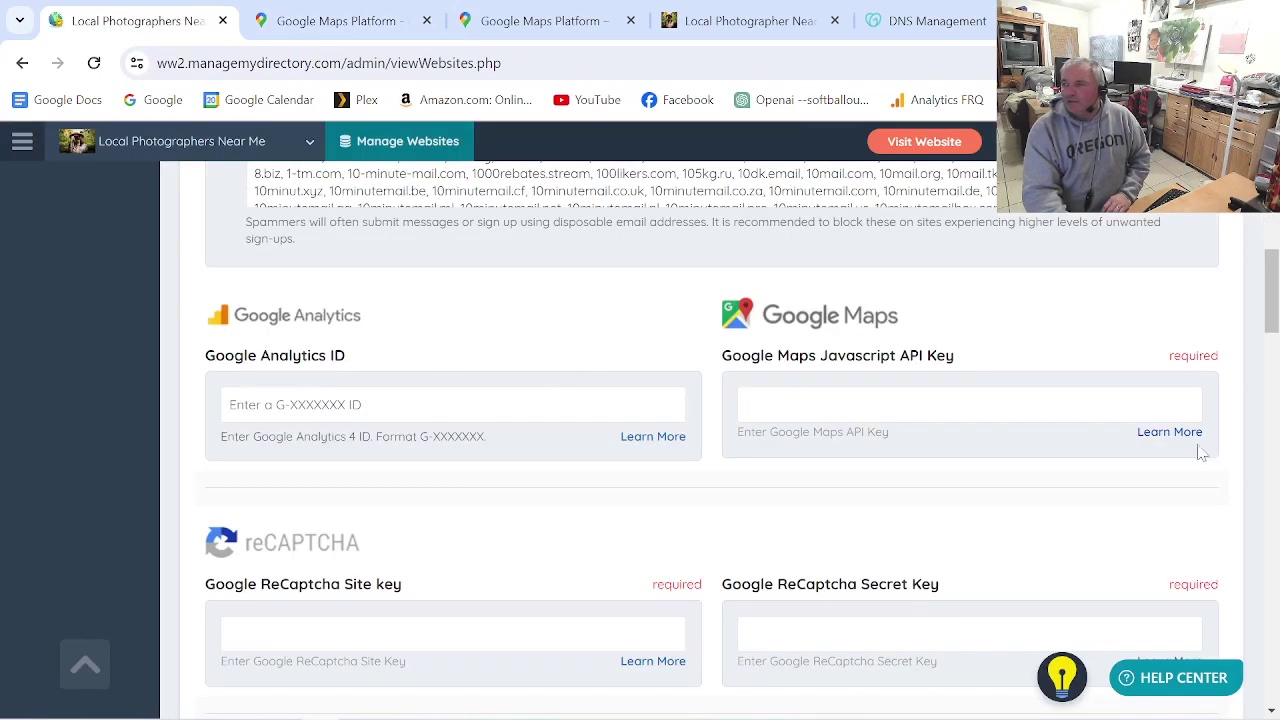
right_click(1170, 432)
click(962, 178)
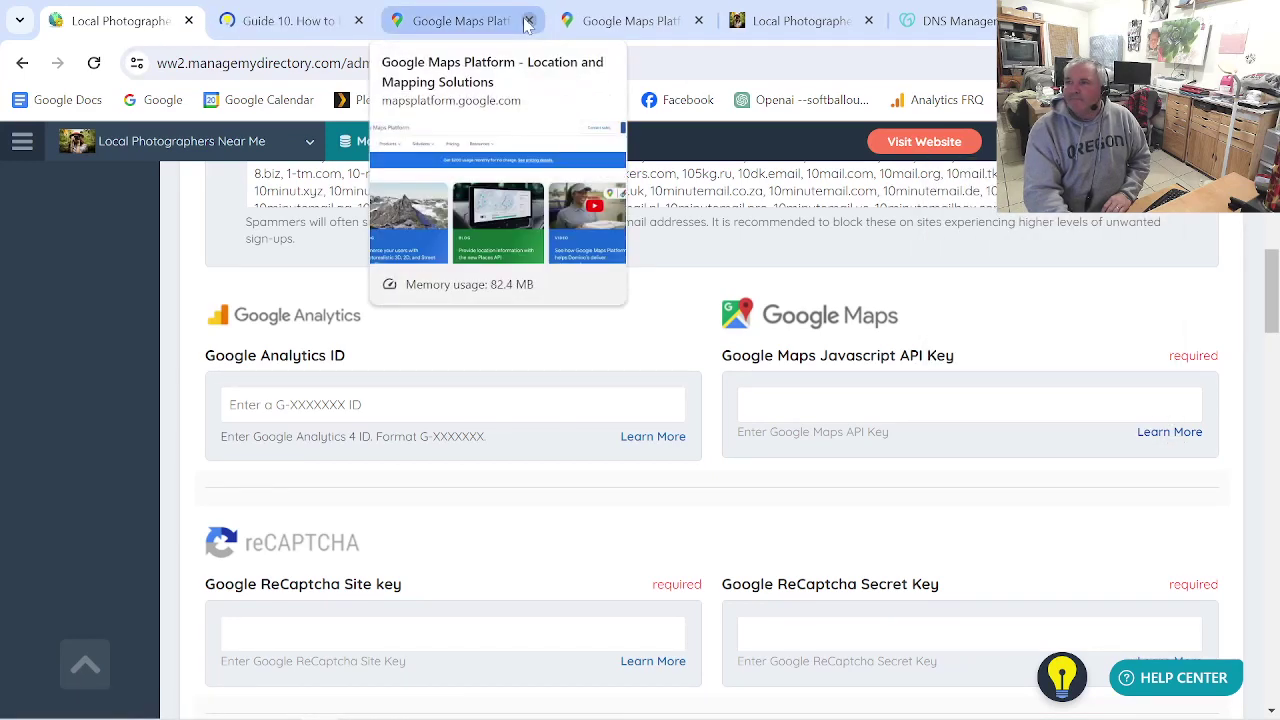
click(529, 21)
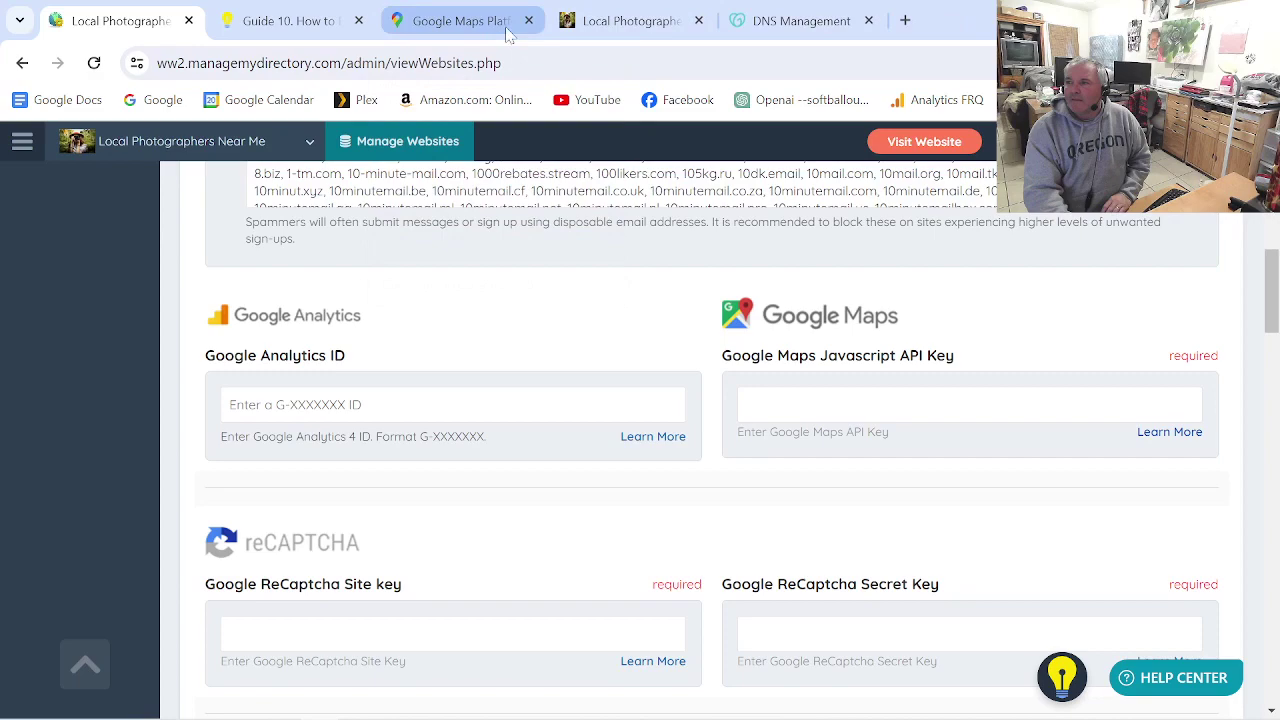
click(288, 21)
scroll(673, 453, down, 10)
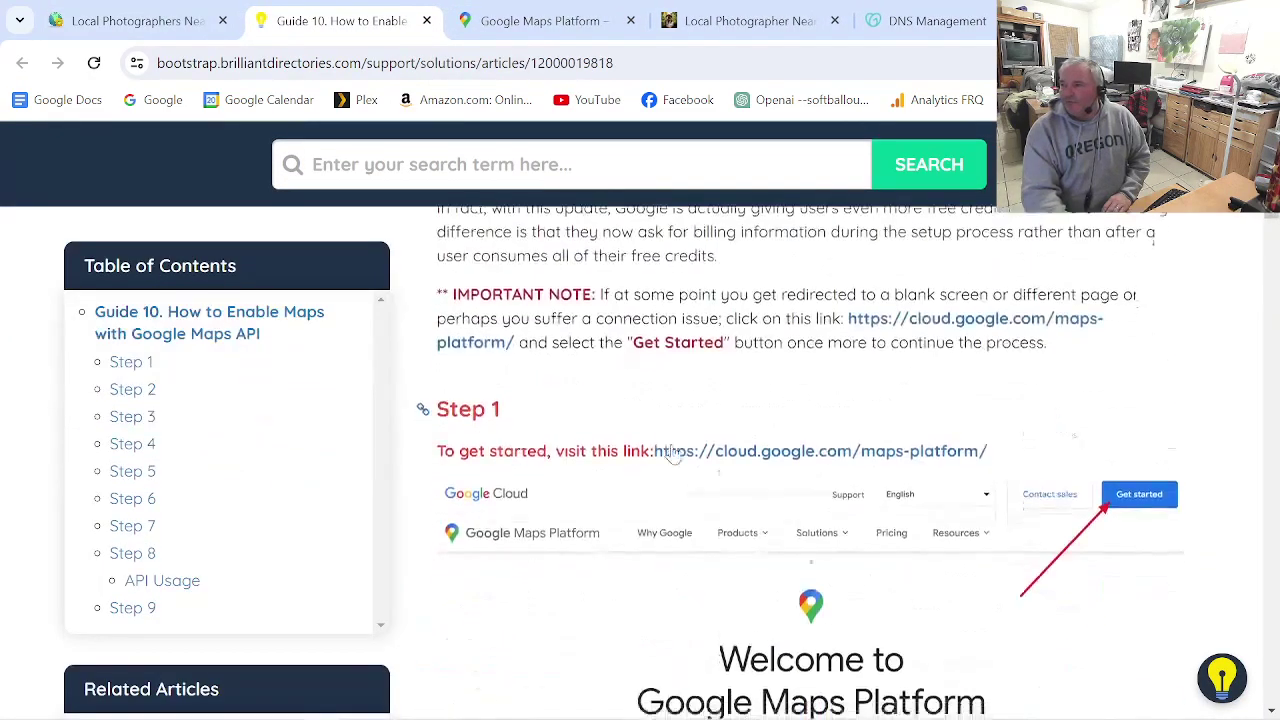
scroll(673, 453, down, 7)
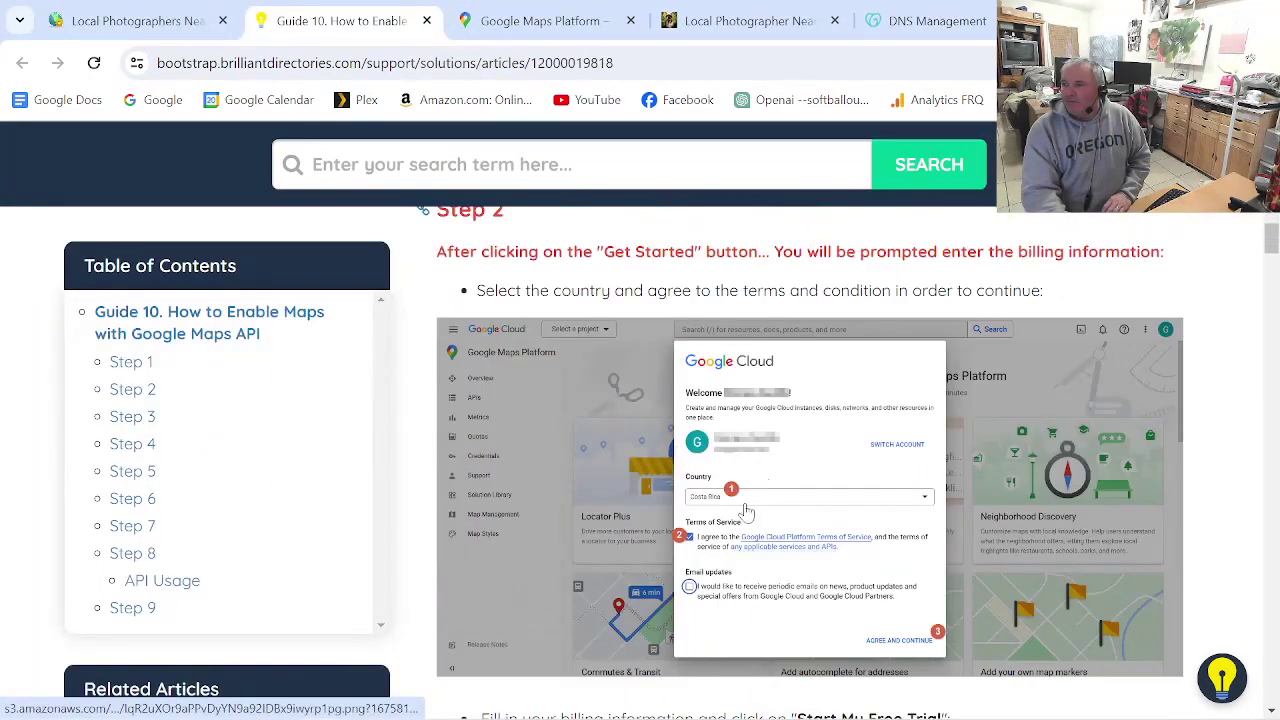
scroll(746, 512, down, 5)
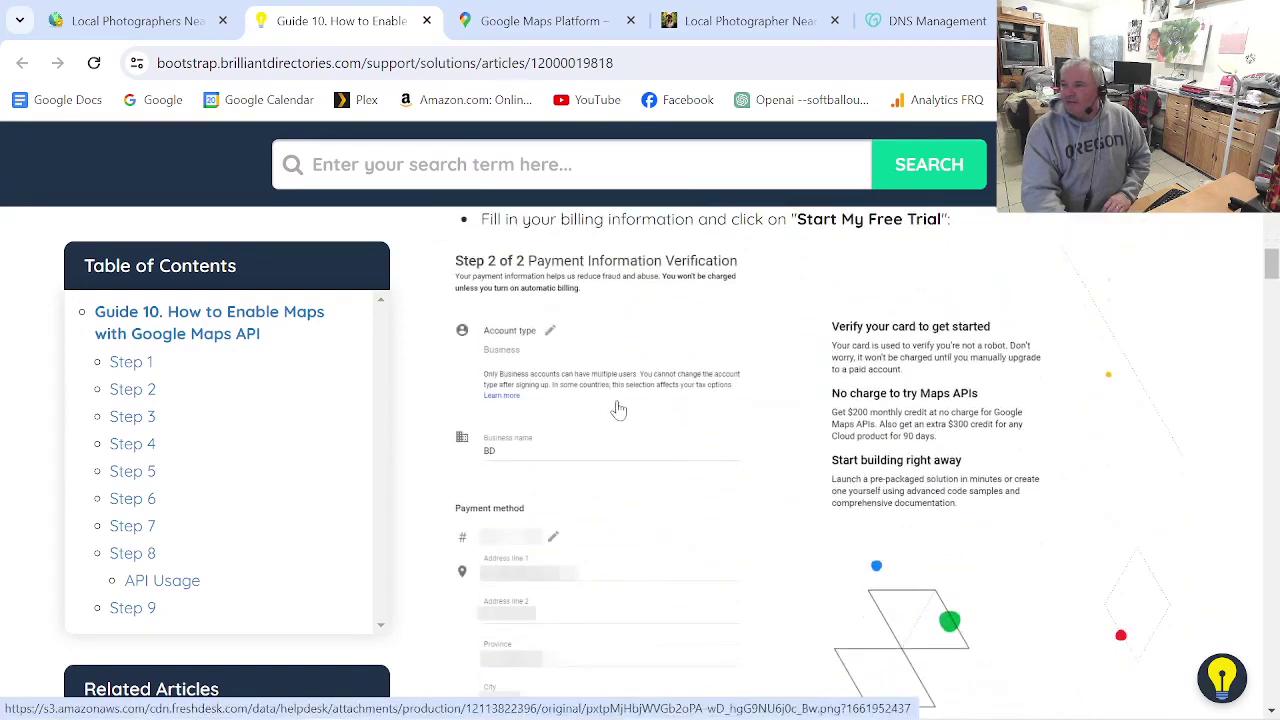
scroll(768, 611, down, 3)
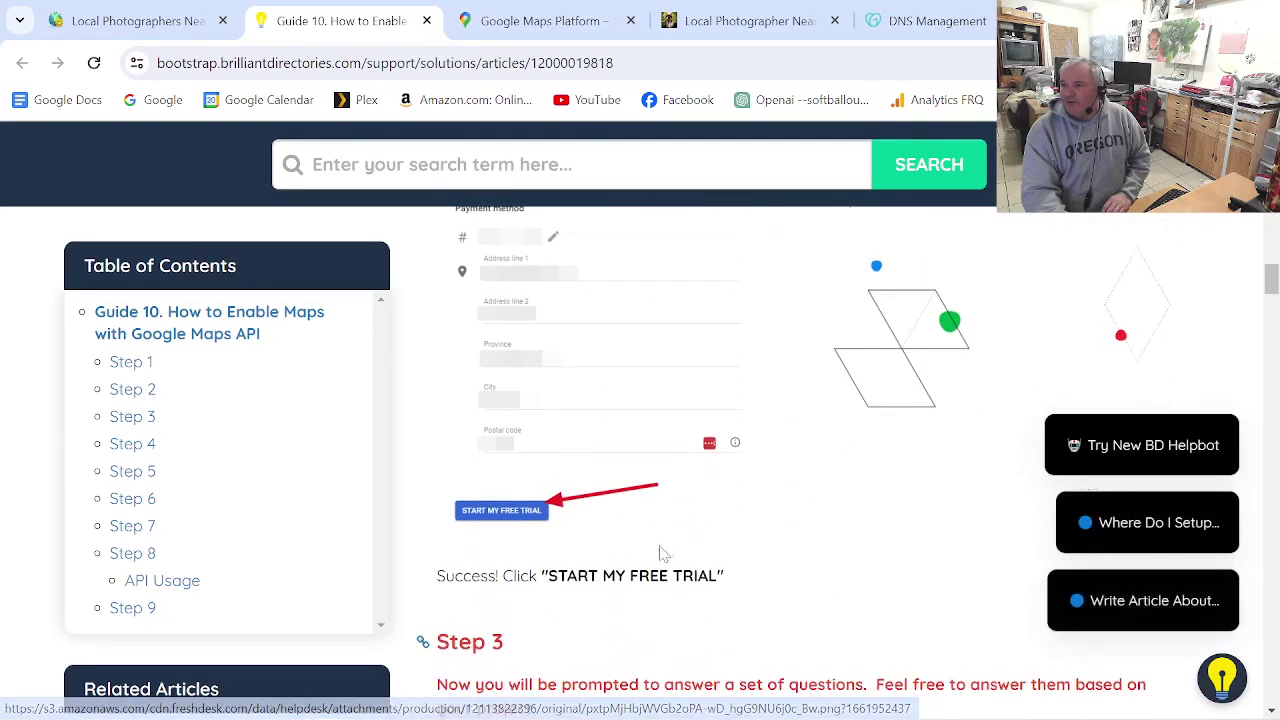
scroll(730, 488, up, 3)
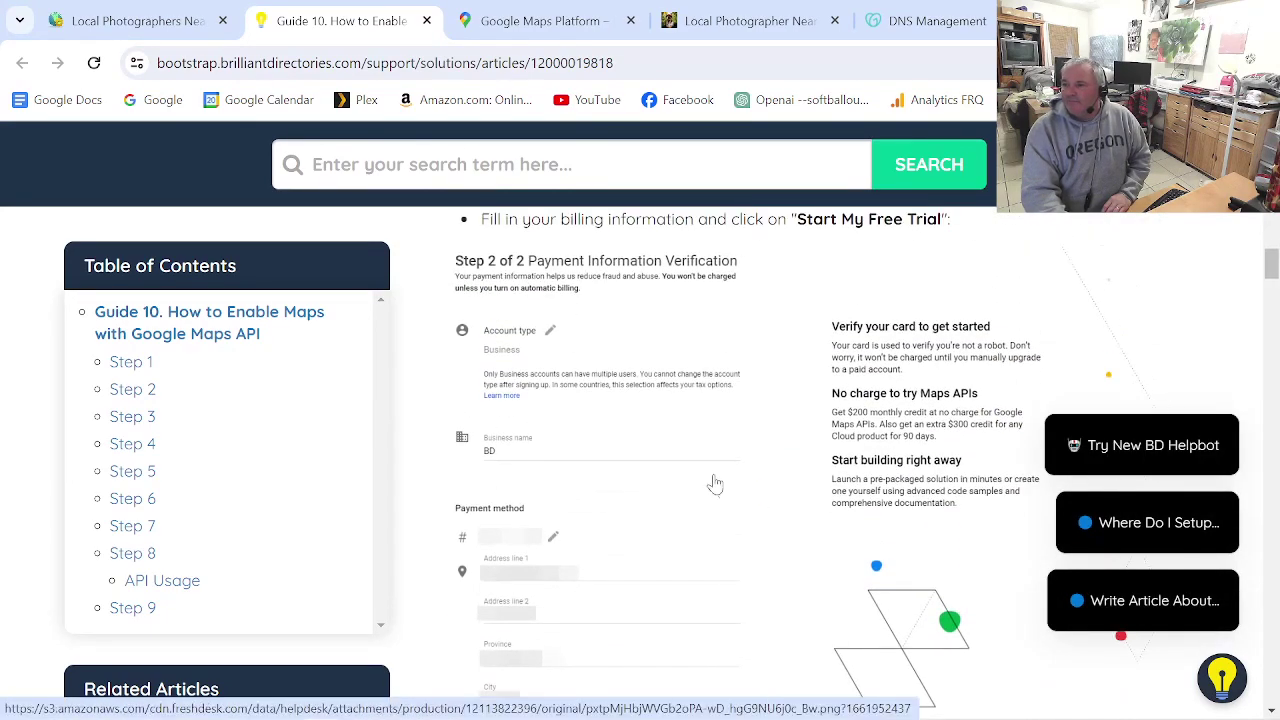
- Paste the new API key from Google Cloud into the directory's Google Maps Javascript API Key field and save the settings
click(525, 24)
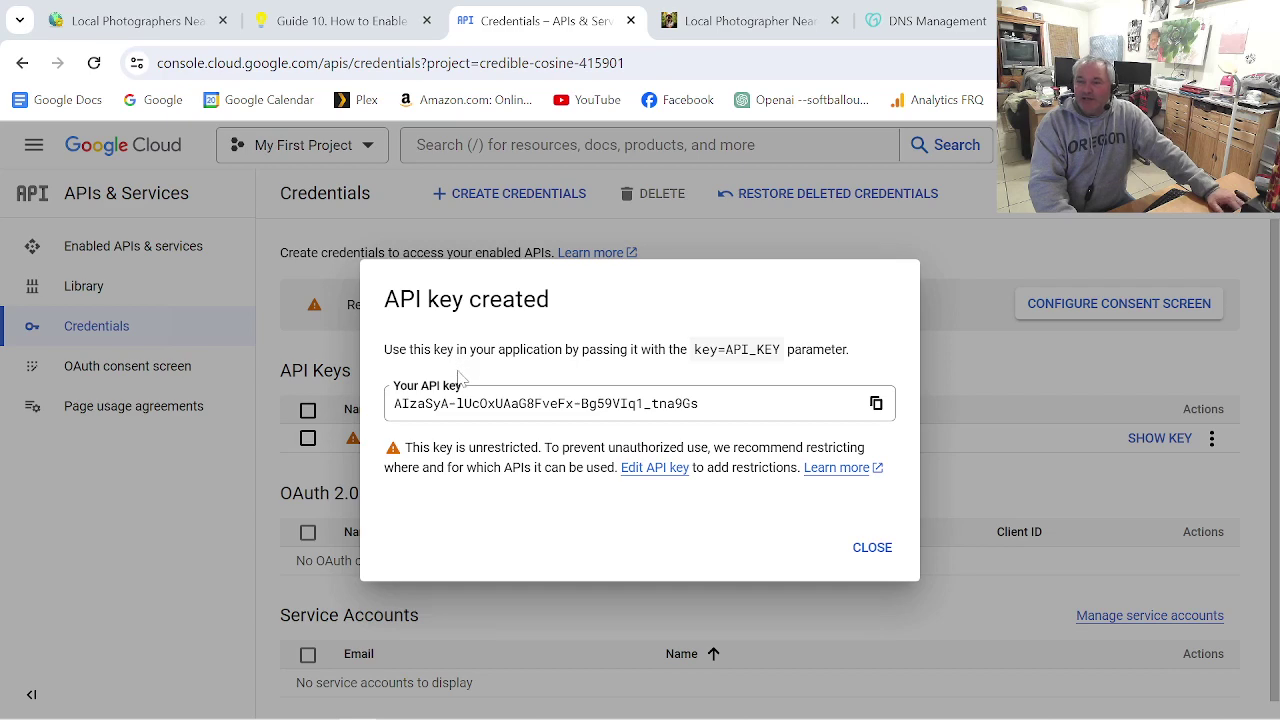
click(876, 403)
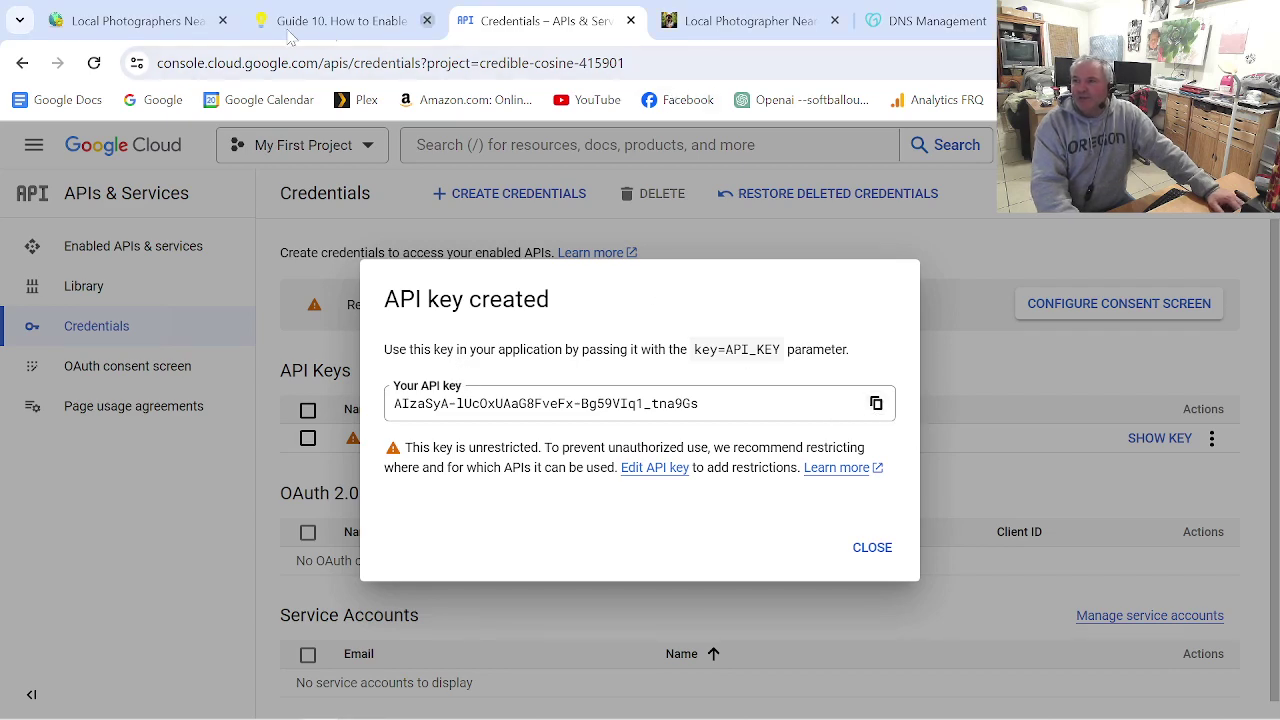
click(150, 22)
right_click(808, 402)
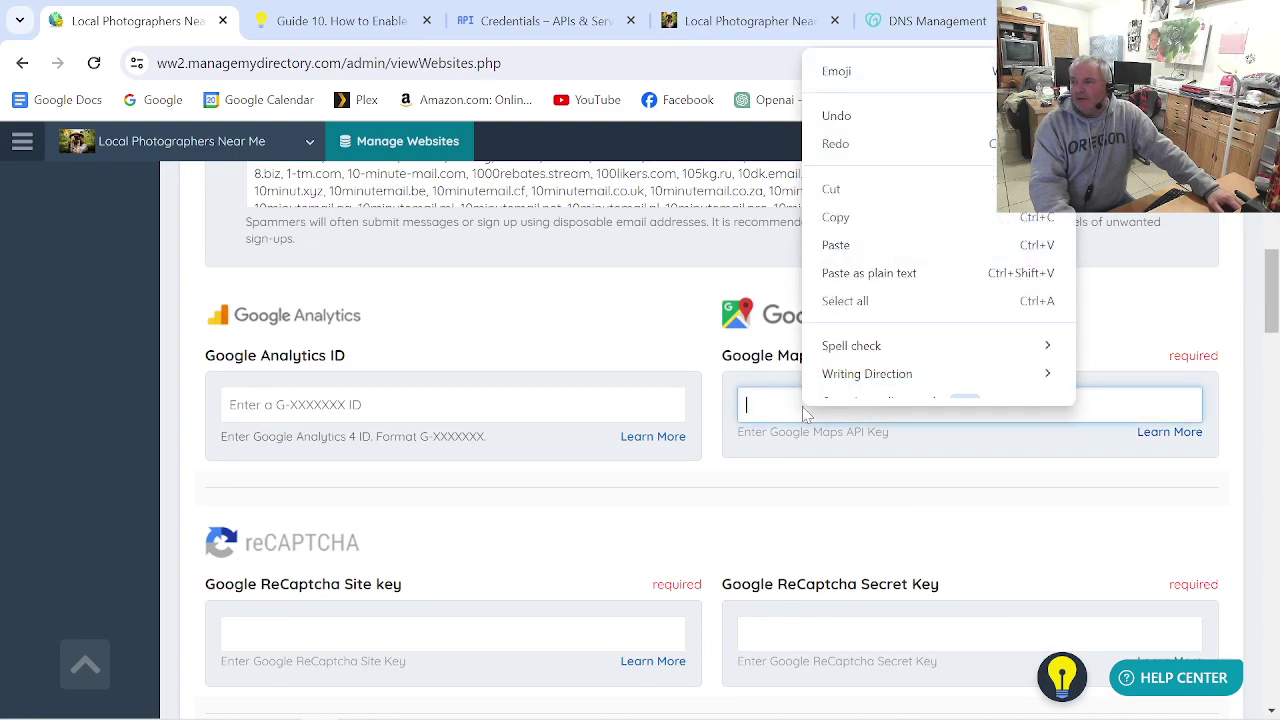
click(843, 256)
scroll(1105, 463, up, 10)
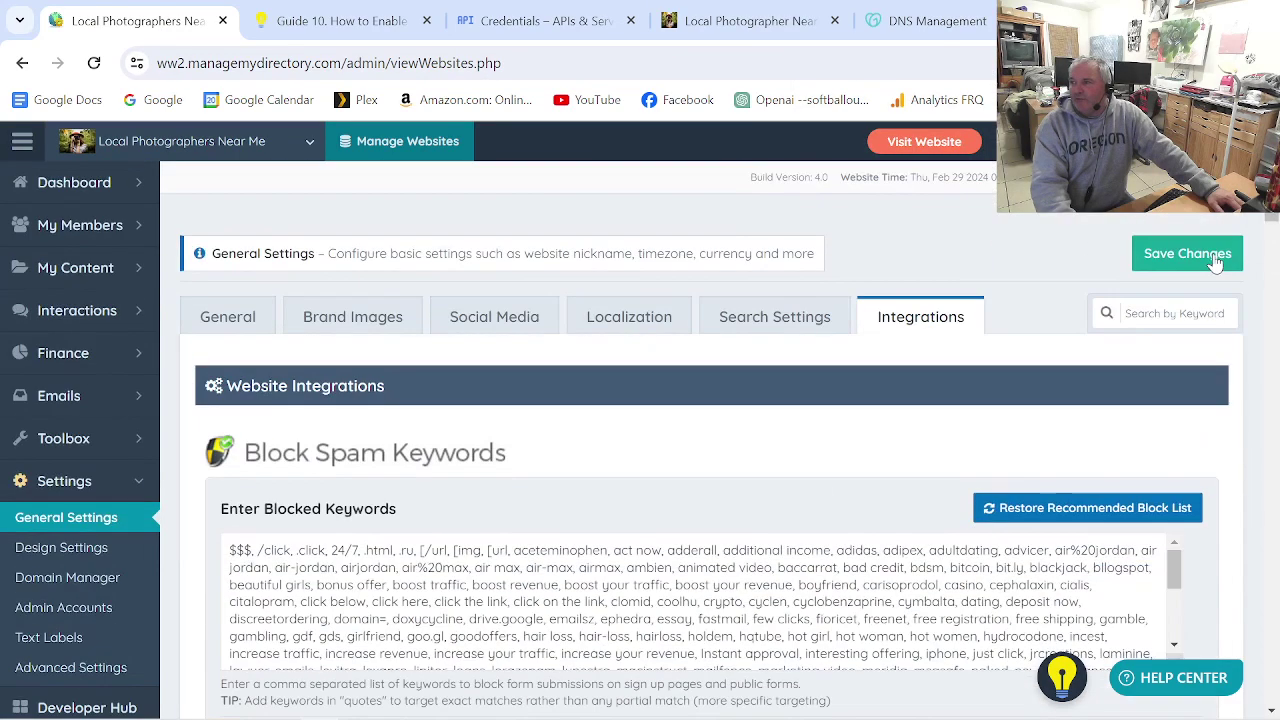
click(1200, 254)
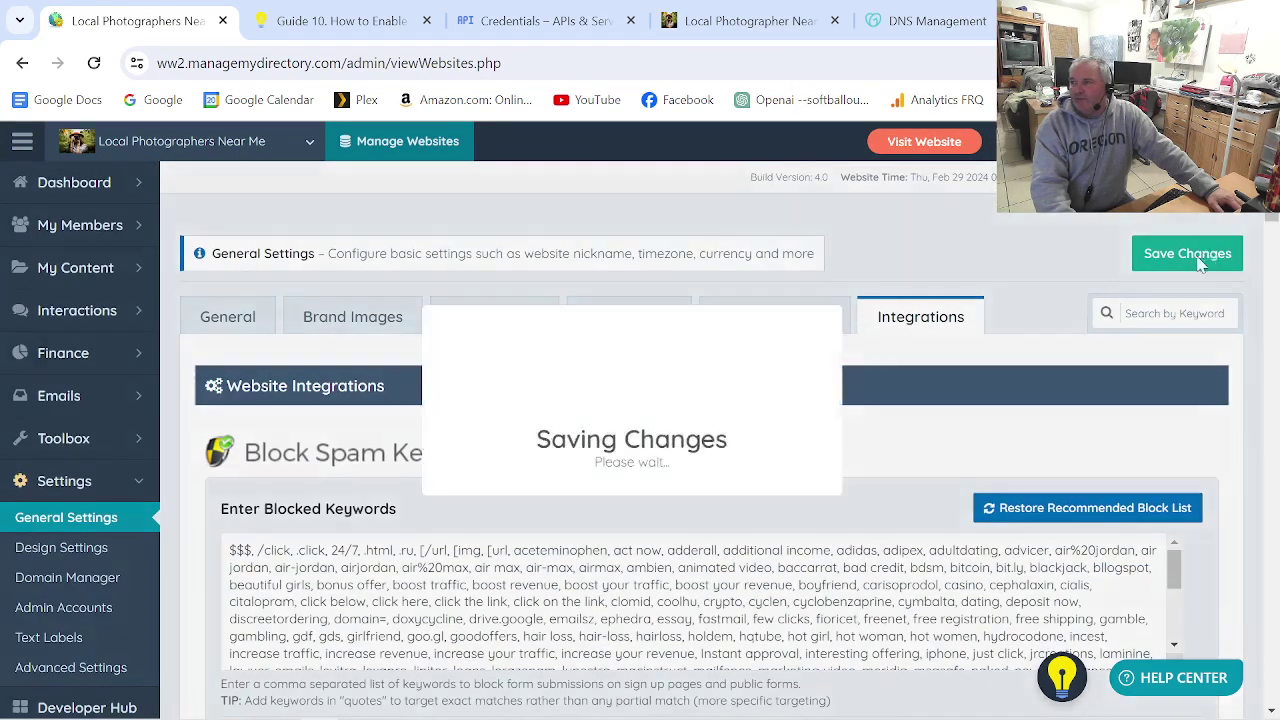
- Open API key 1 for editing in the Google Cloud credentials and set its application restriction to Websites
click(535, 22)
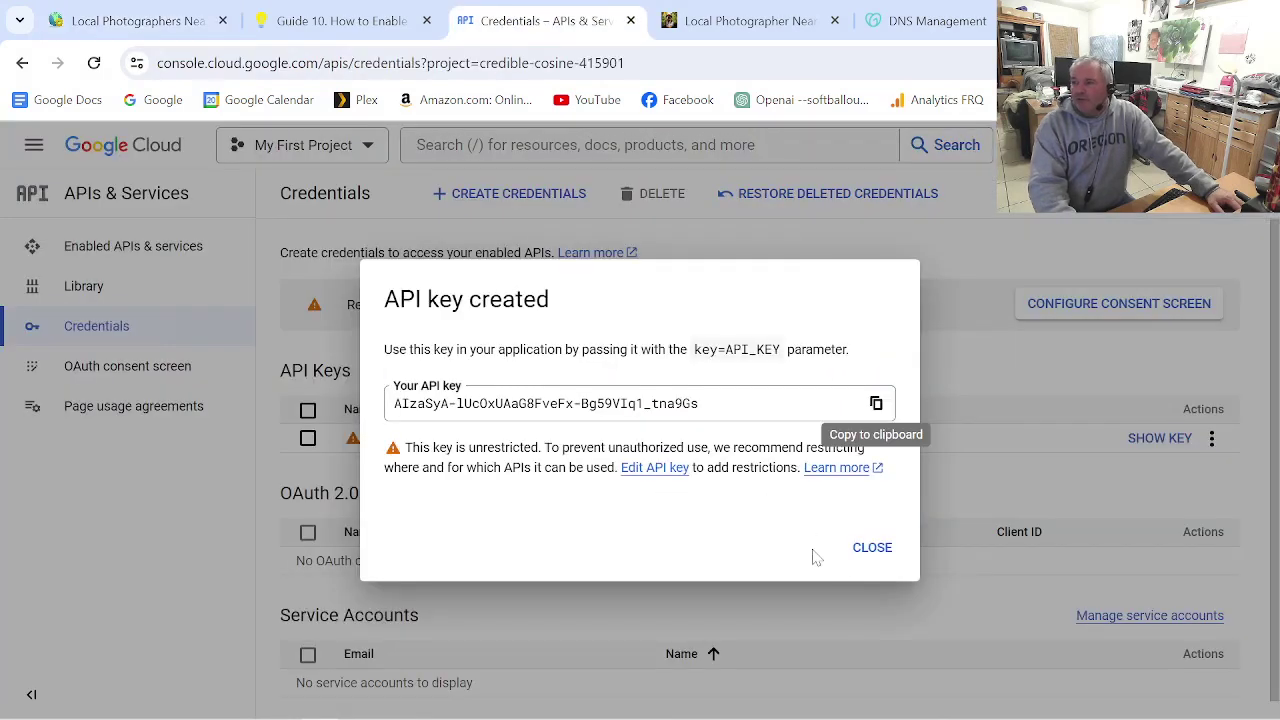
click(866, 552)
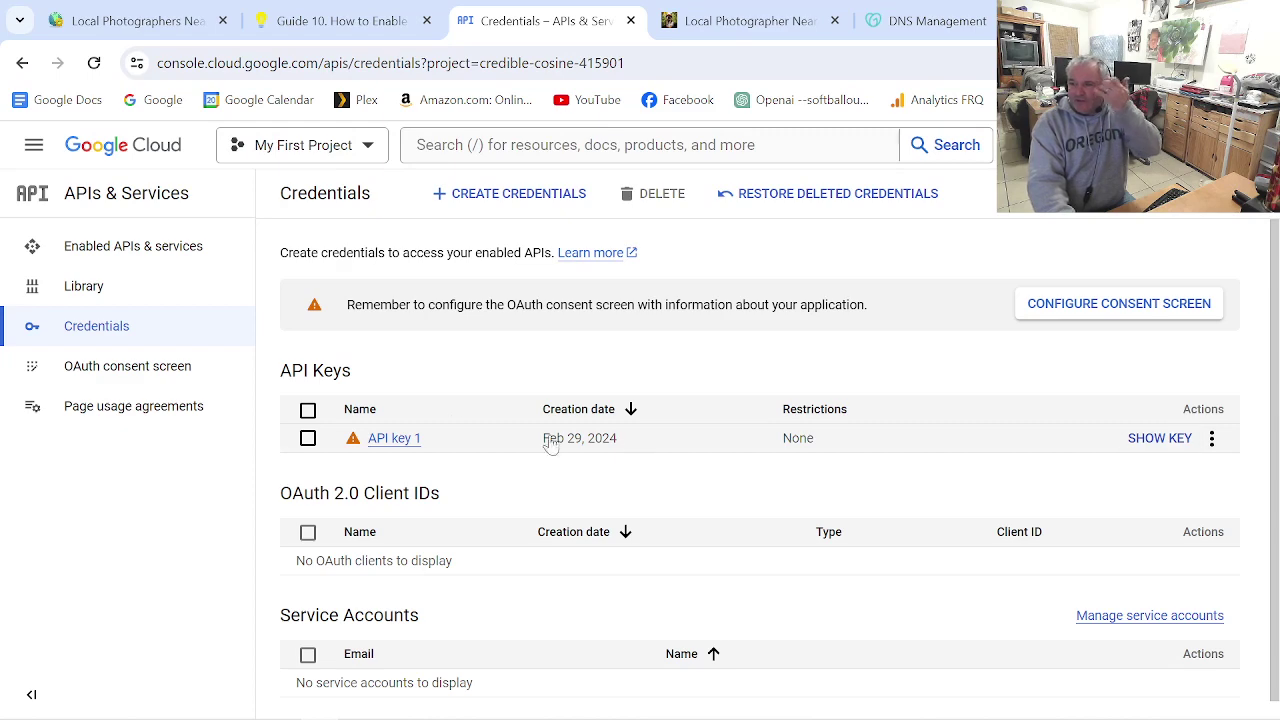
click(398, 441)
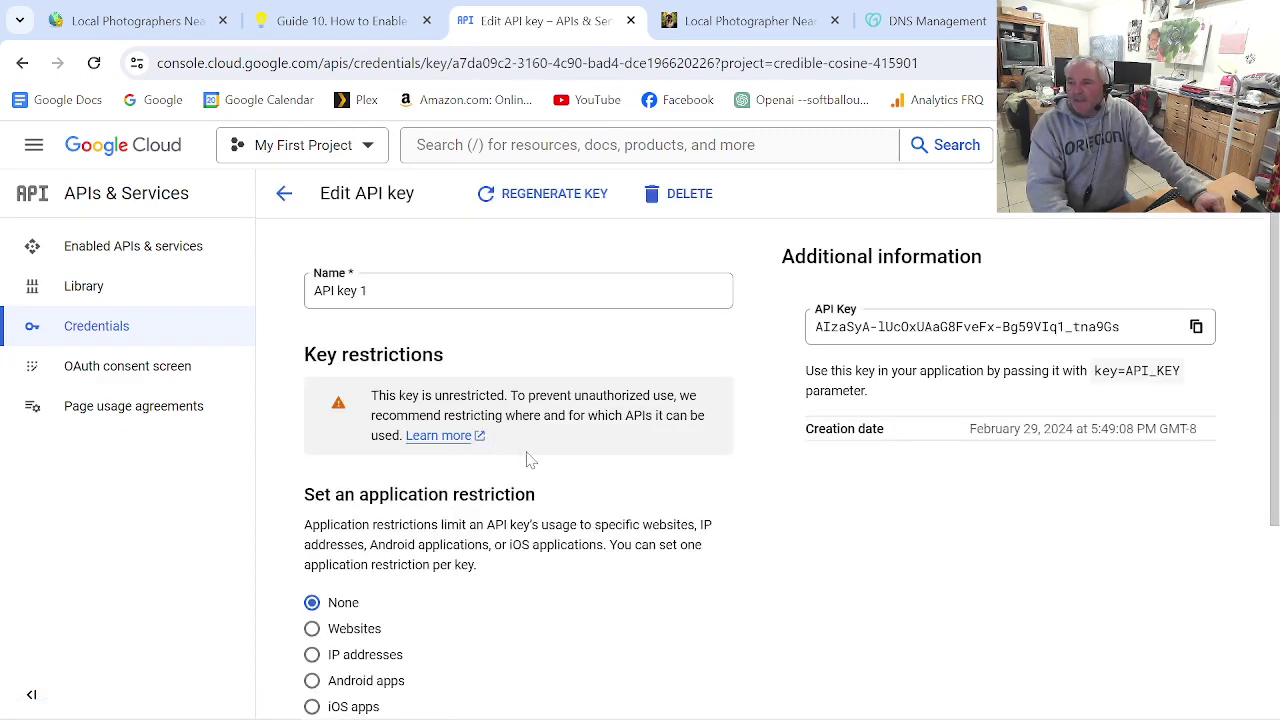
scroll(525, 465, down, 1)
click(363, 533)
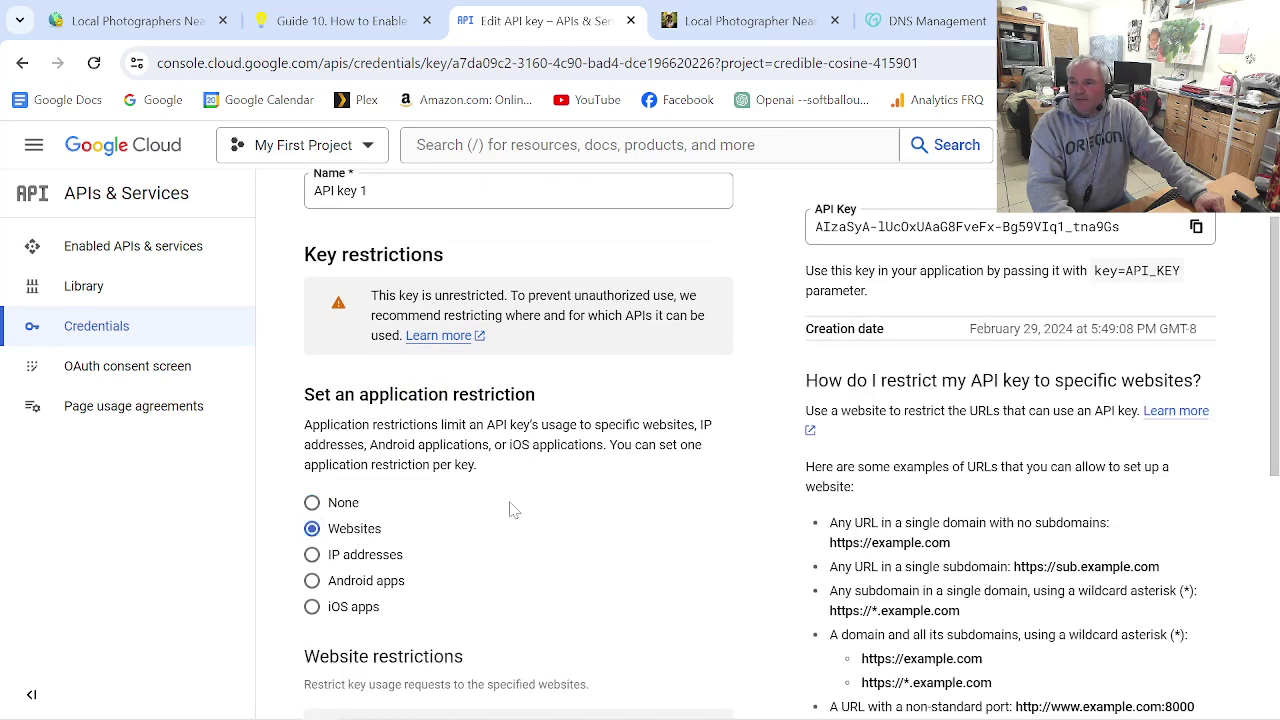
- Read the Google Maps API guide's Steps 4 to 6 on restricting the key and which HTTP referrers to add
click(408, 14)
scroll(570, 454, down, 8)
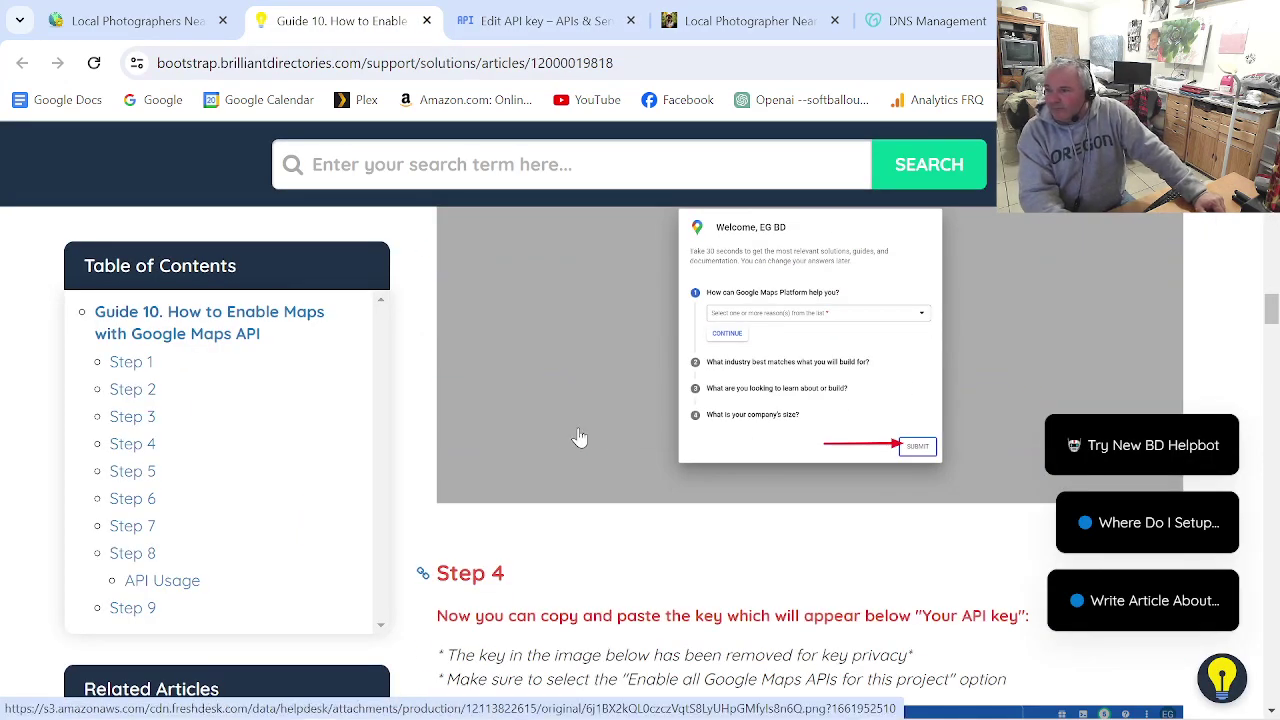
scroll(580, 442, down, 1)
scroll(581, 437, down, 8)
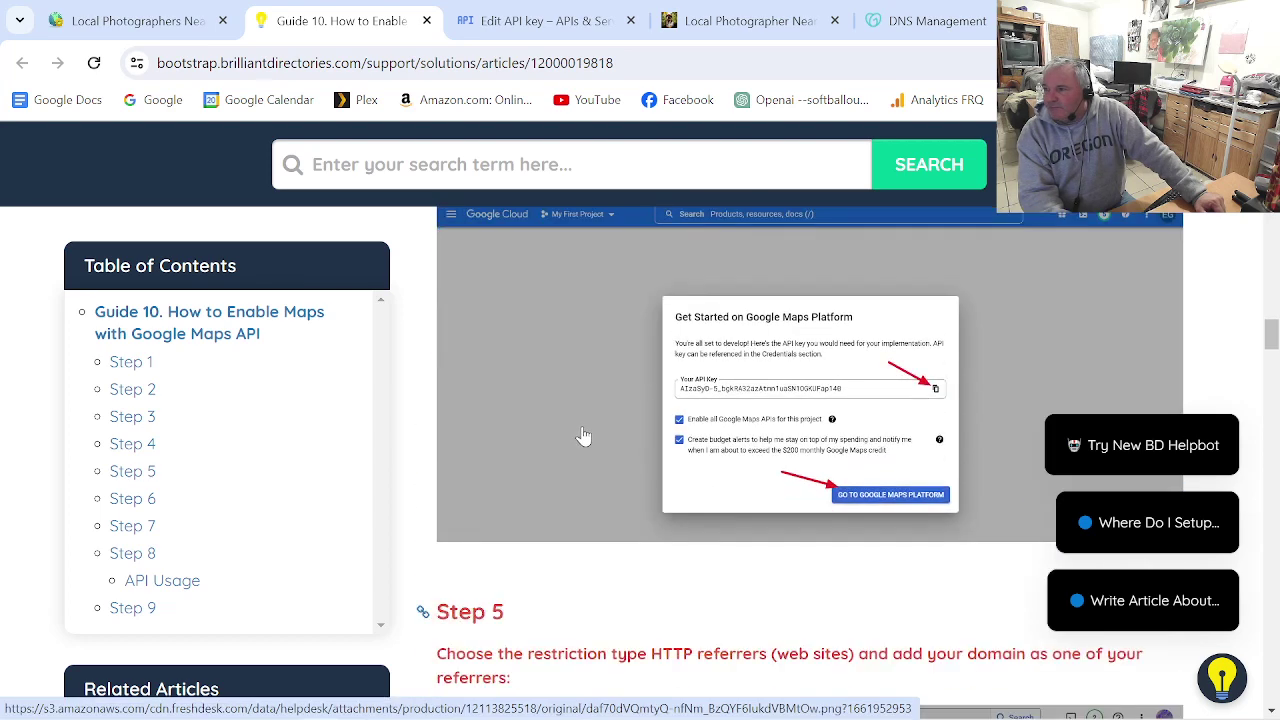
scroll(585, 437, down, 1)
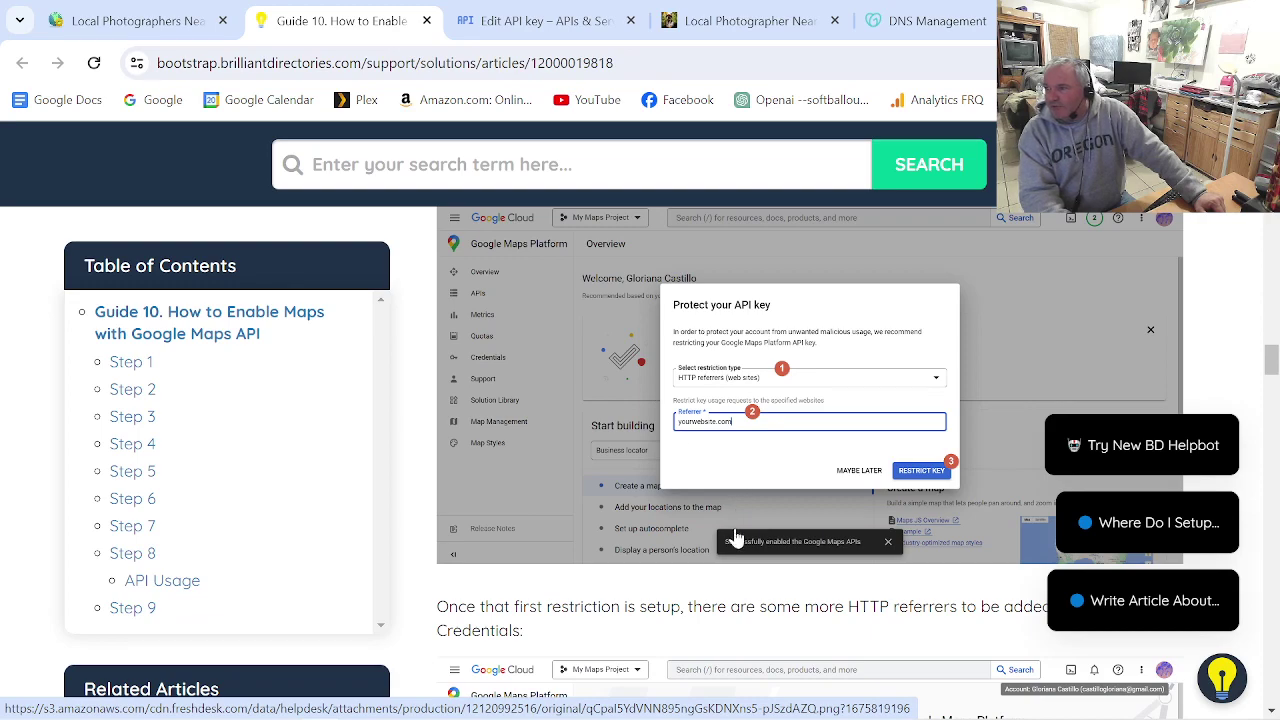
scroll(700, 586, down, 3)
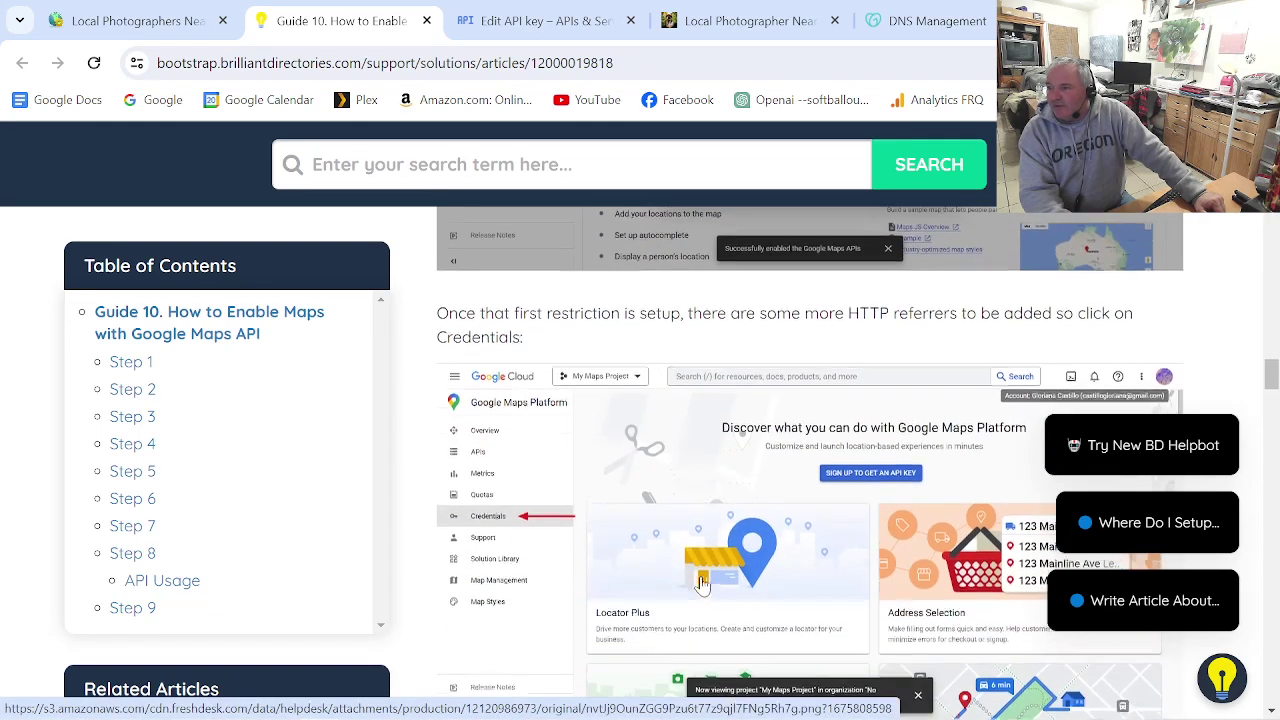
scroll(647, 446, up, 3)
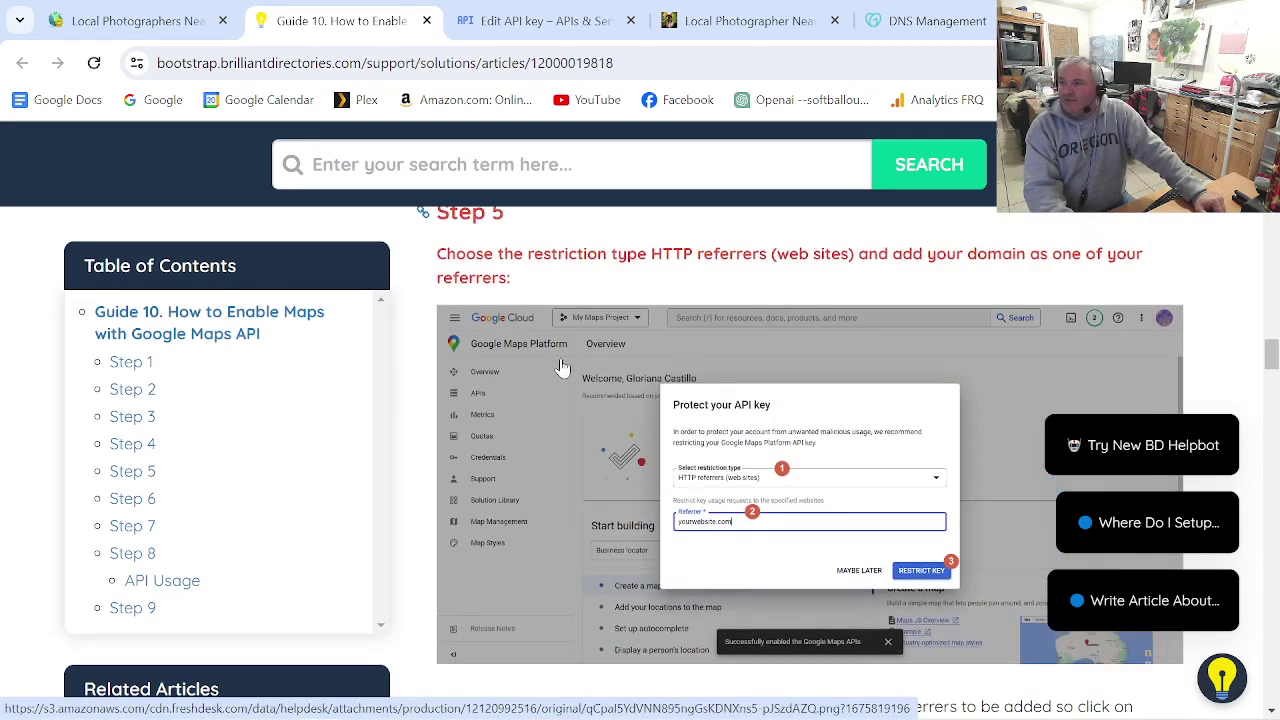
scroll(563, 369, down, 5)
scroll(563, 369, down, 5)
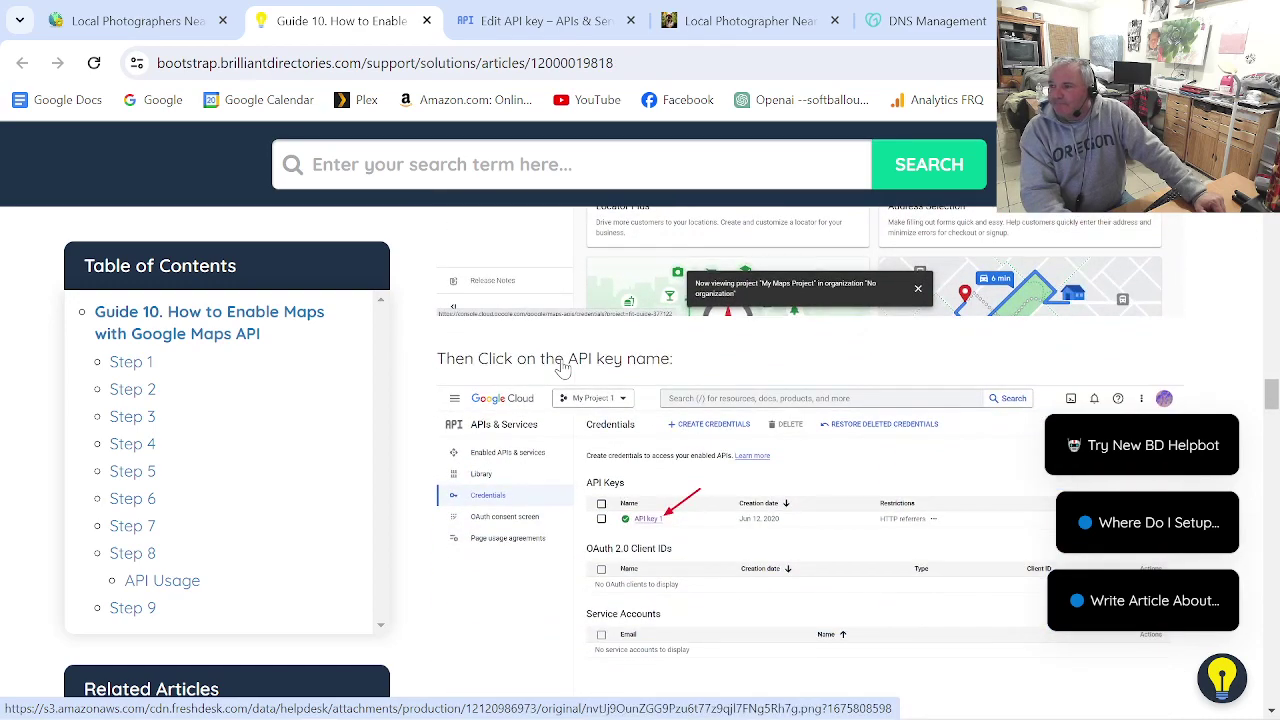
scroll(612, 410, down, 4)
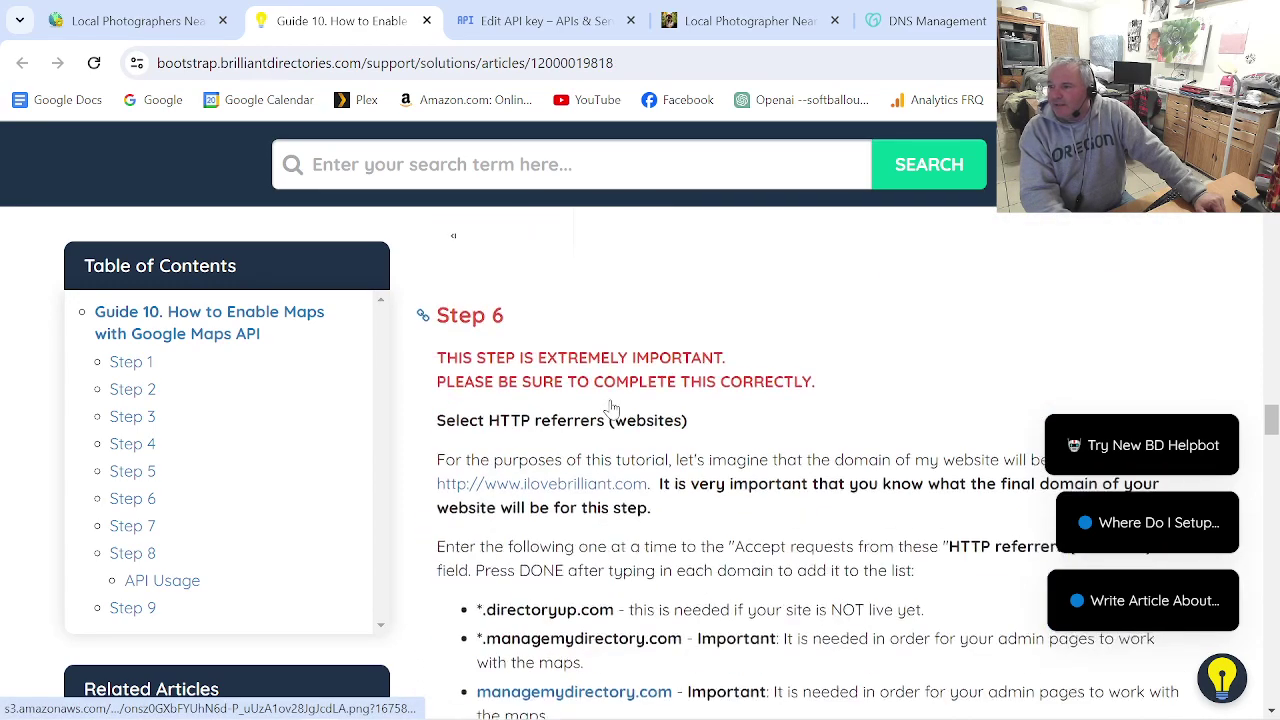
scroll(613, 410, down, 1)
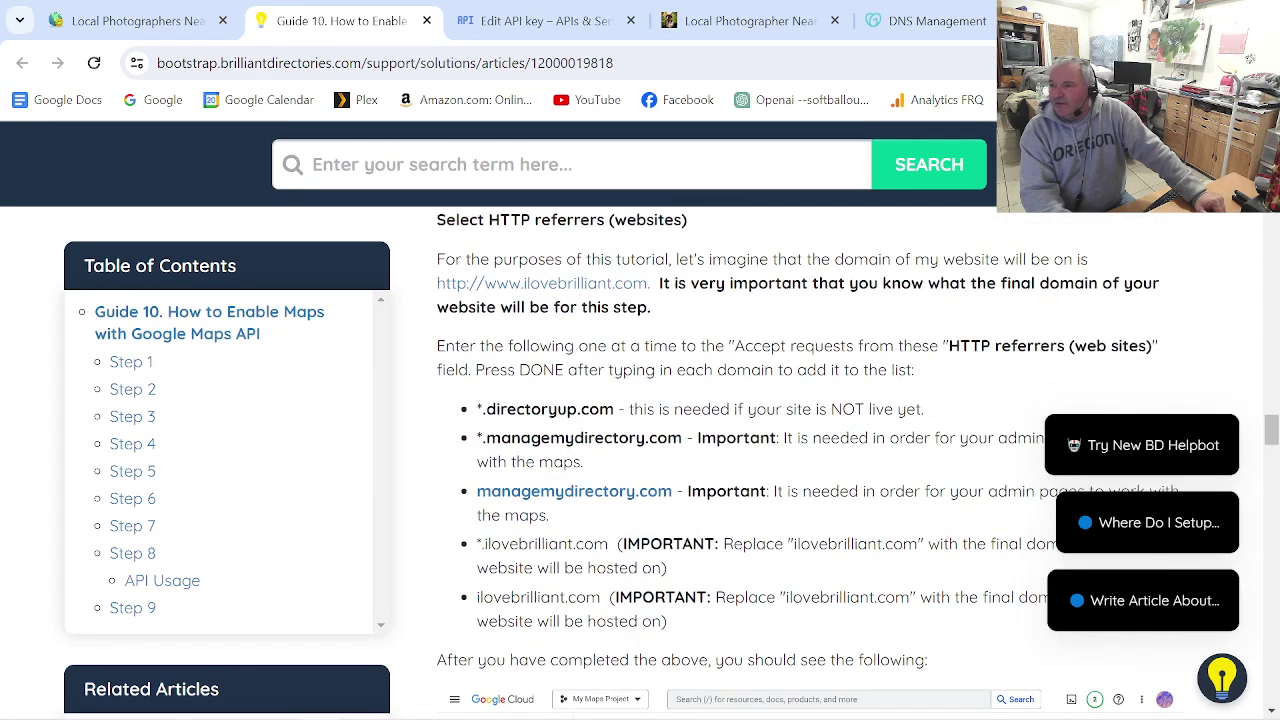
scroll(626, 409, down, 1)
scroll(626, 409, up, 1)
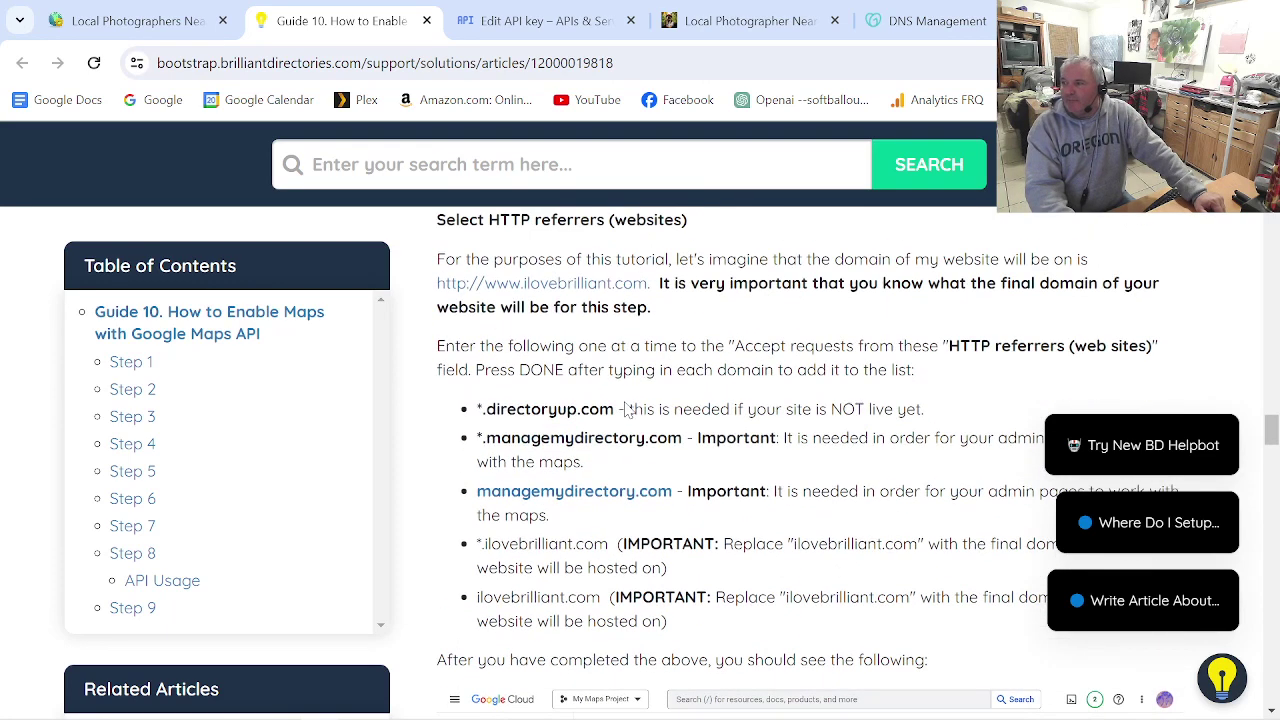
- Copy *.directoryup.com from the Google Maps API guide and enter it as a new website restriction for the API key in Google Cloud
click(1243, 411)
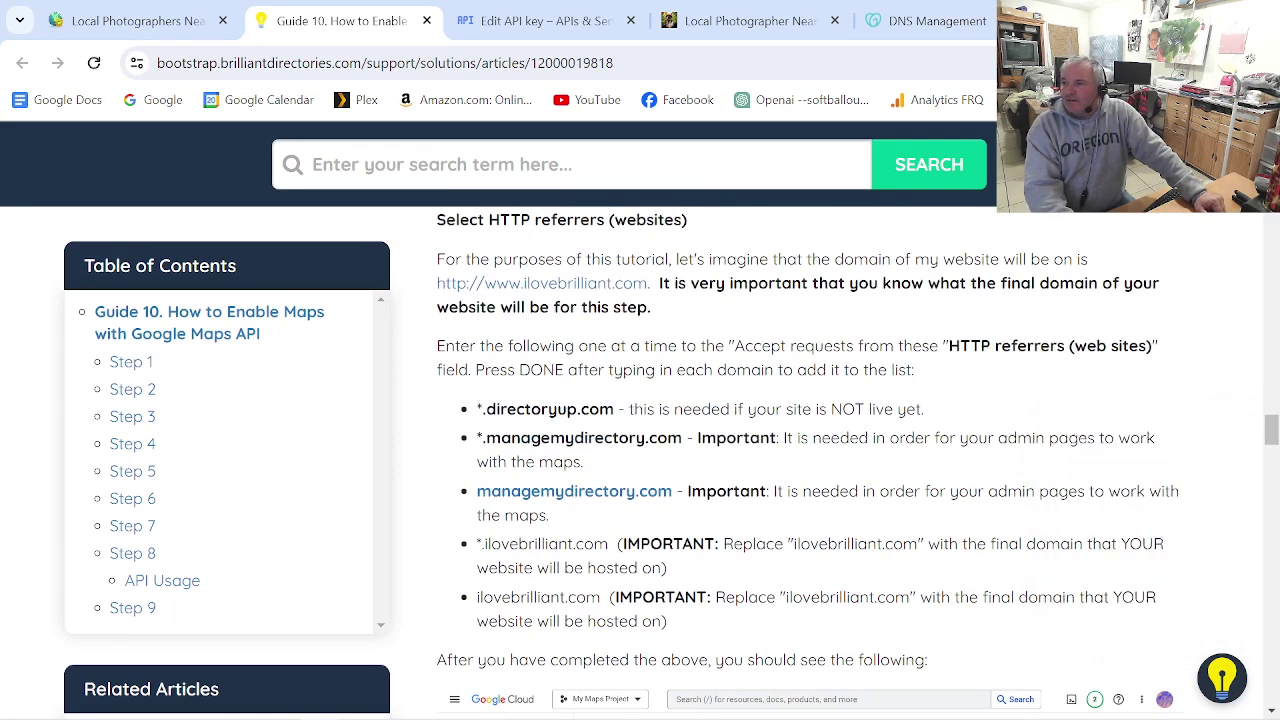
drag(615, 409, 477, 409)
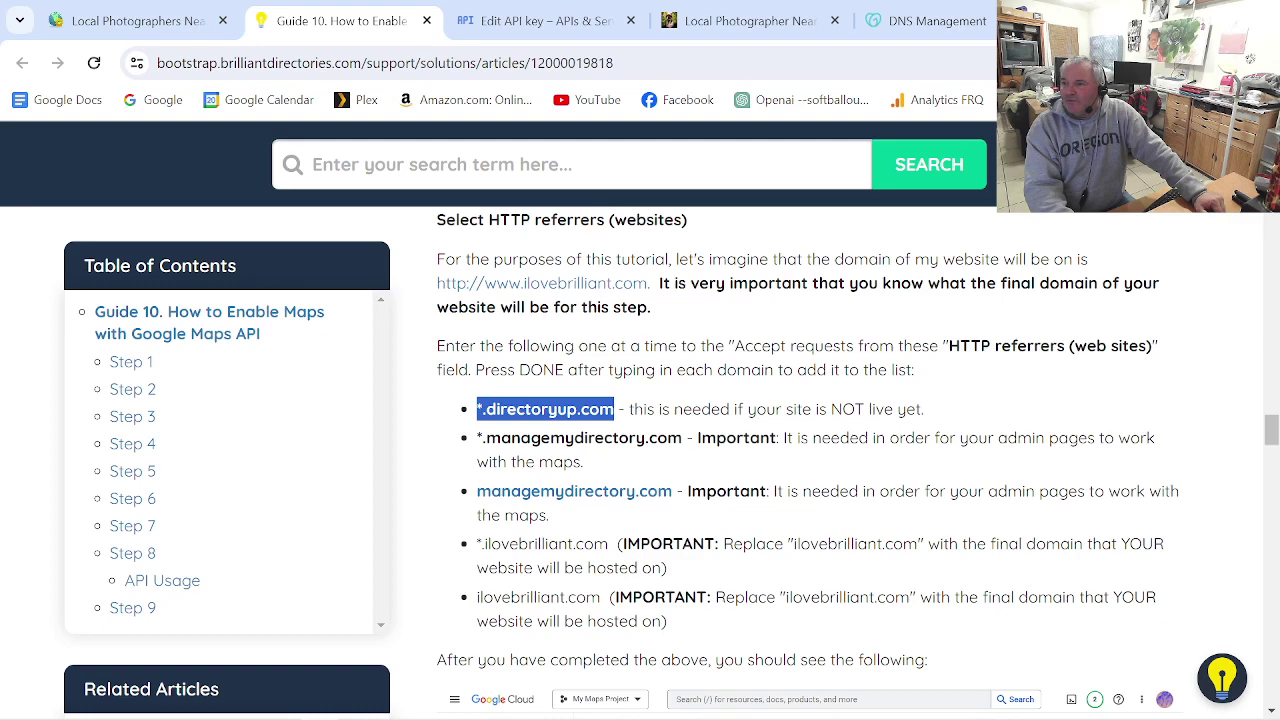
right_click(533, 413)
click(572, 430)
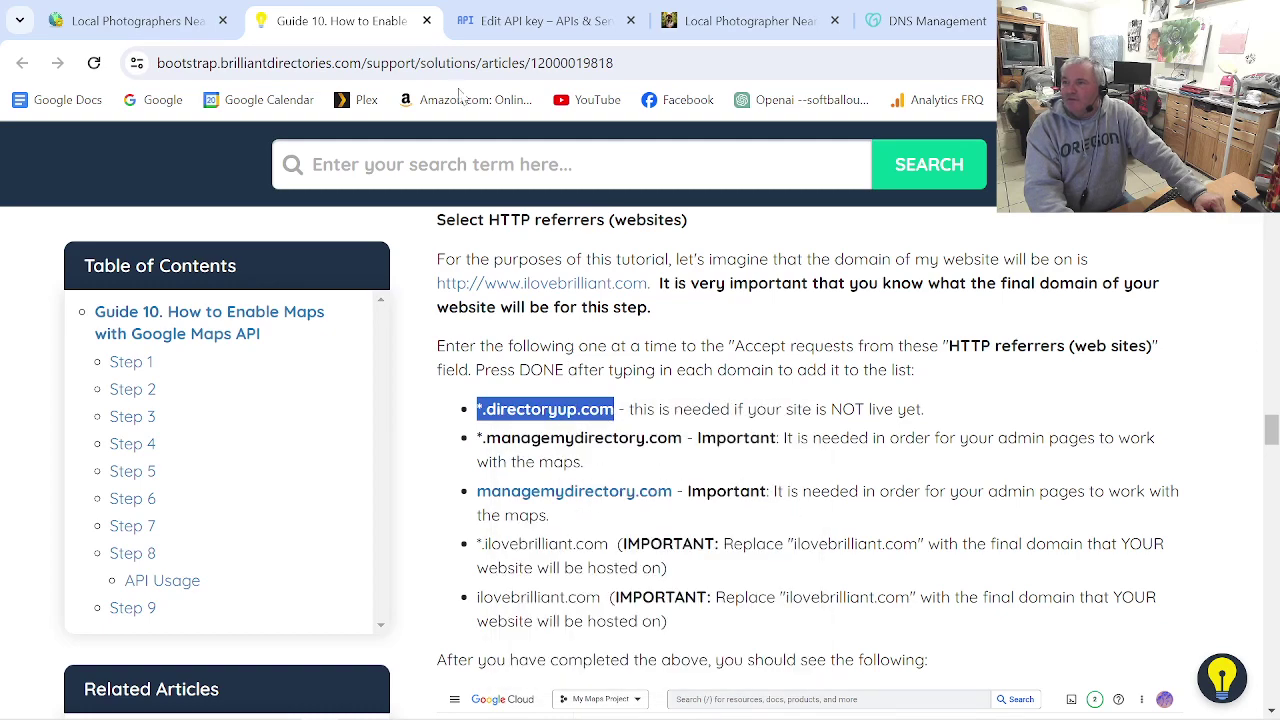
click(531, 22)
scroll(350, 568, down, 3)
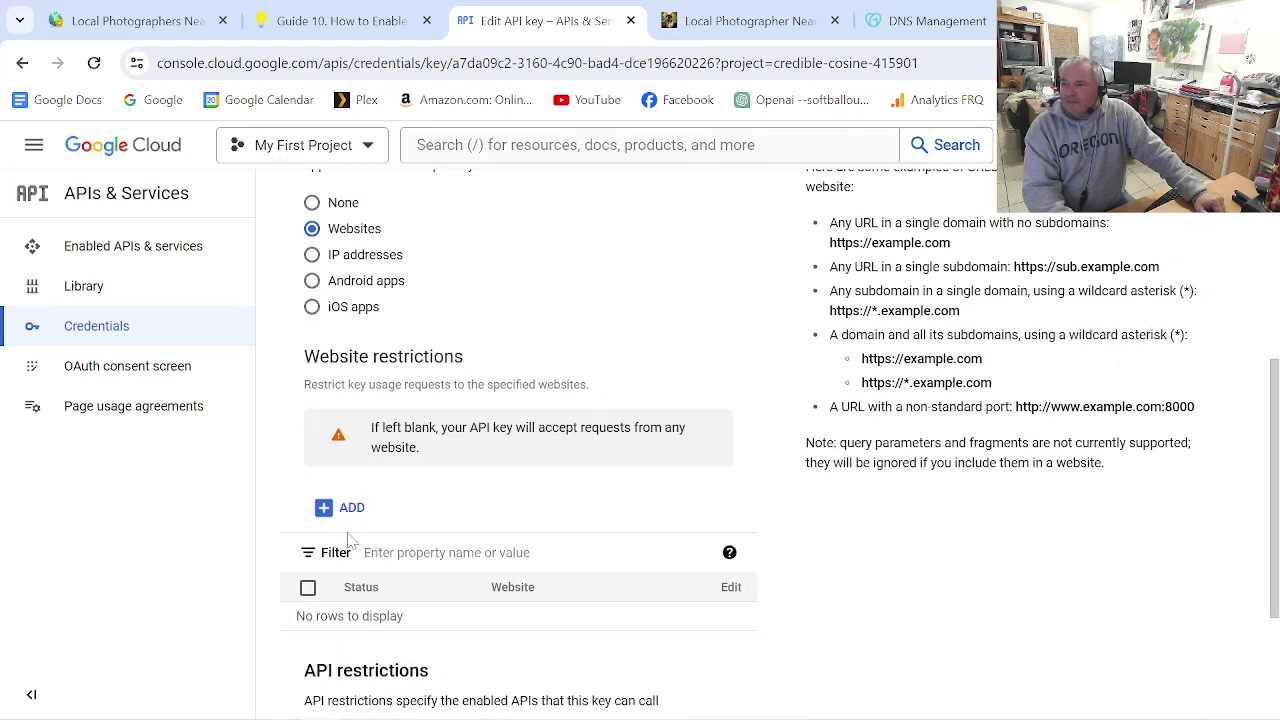
click(326, 514)
click(358, 566)
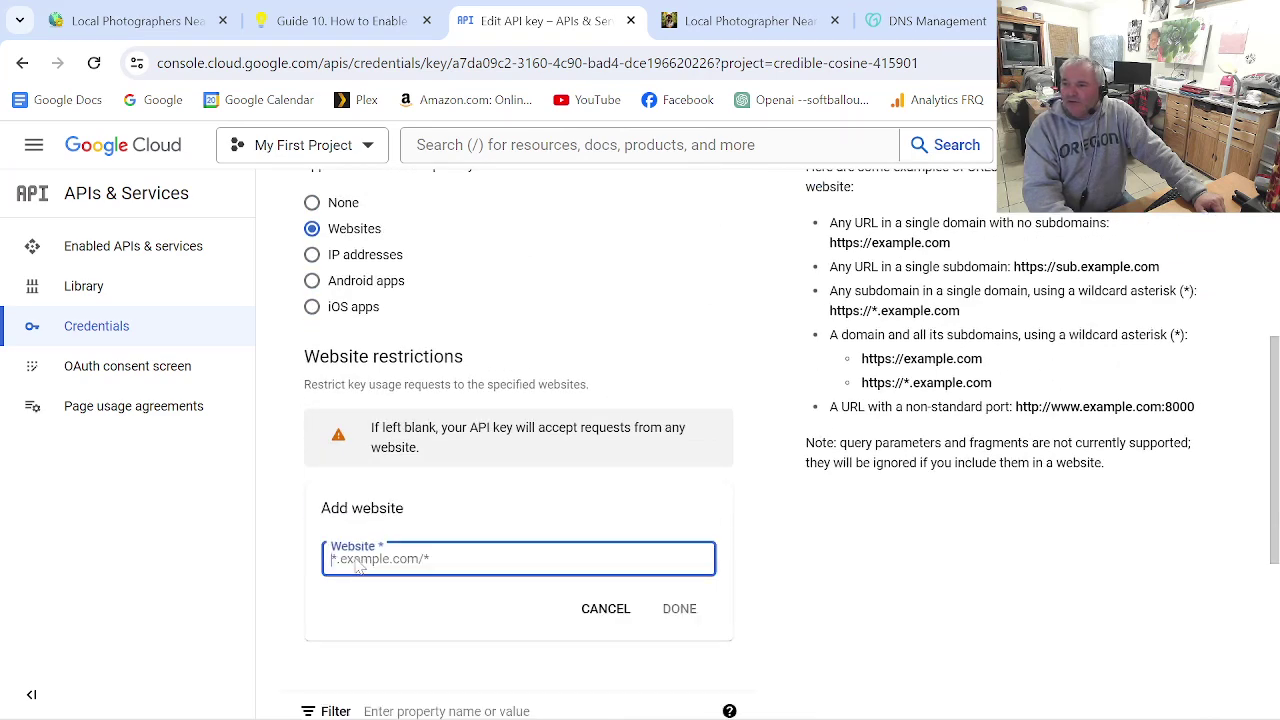
right_click(353, 558)
click(397, 345)
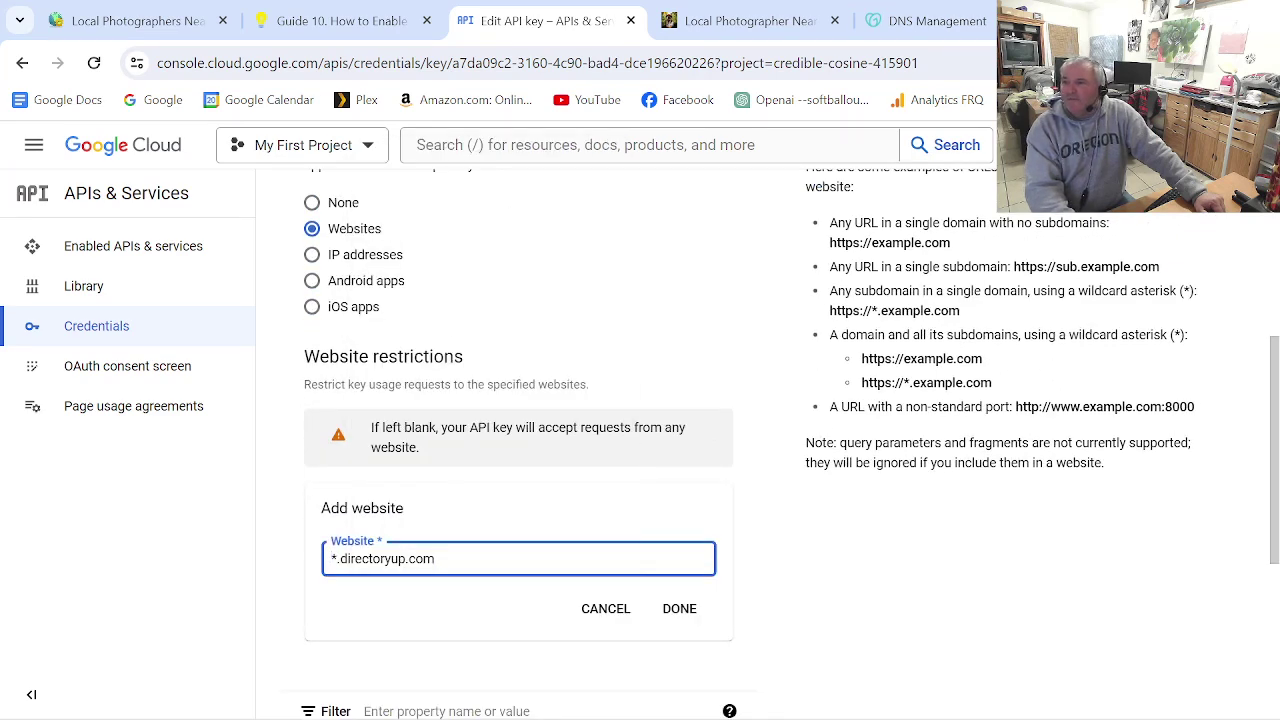
- Confirm the *.directoryup.com entry and add *.managemydirectory.com, copied from the guide, as a second website restriction
click(310, 27)
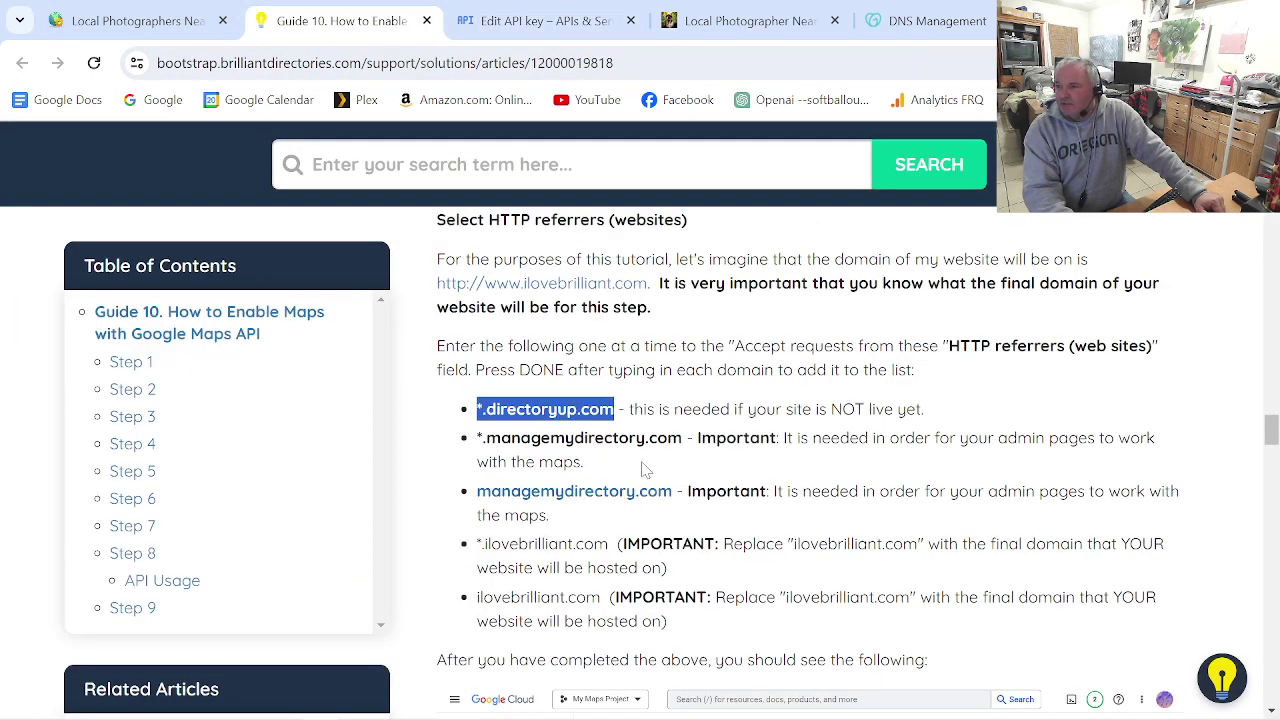
drag(682, 438, 484, 438)
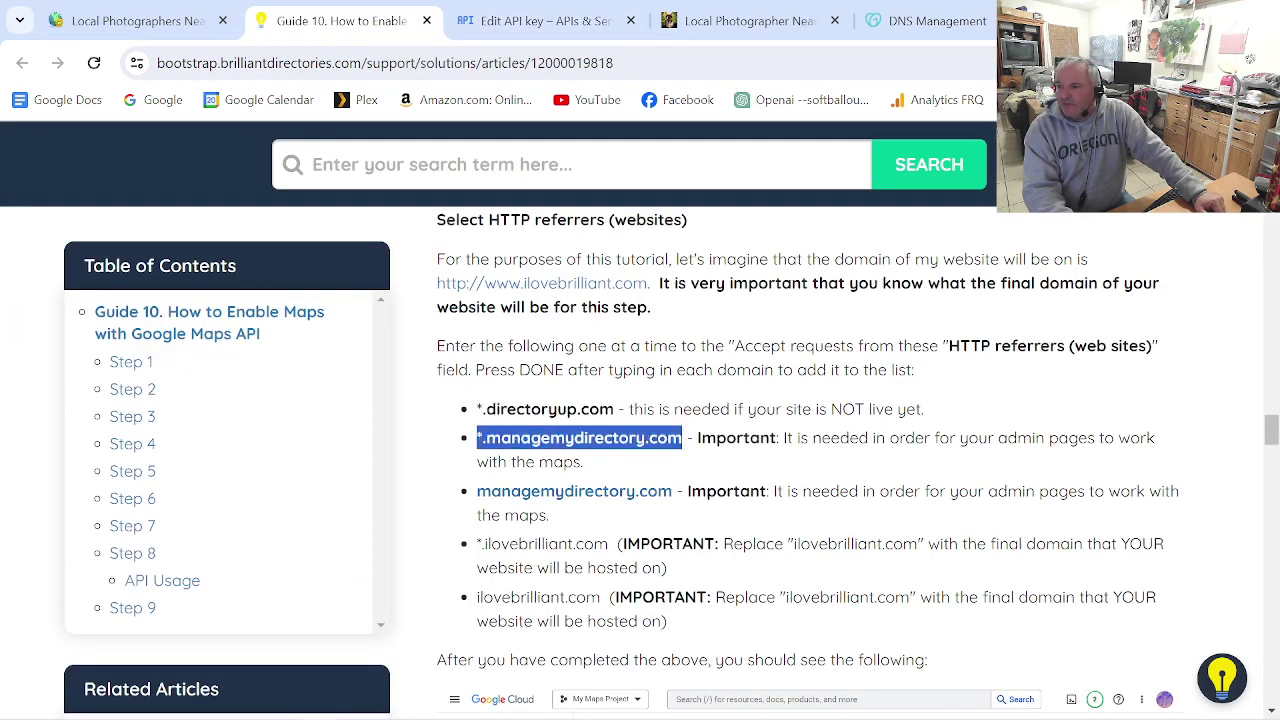
right_click(486, 440)
click(558, 190)
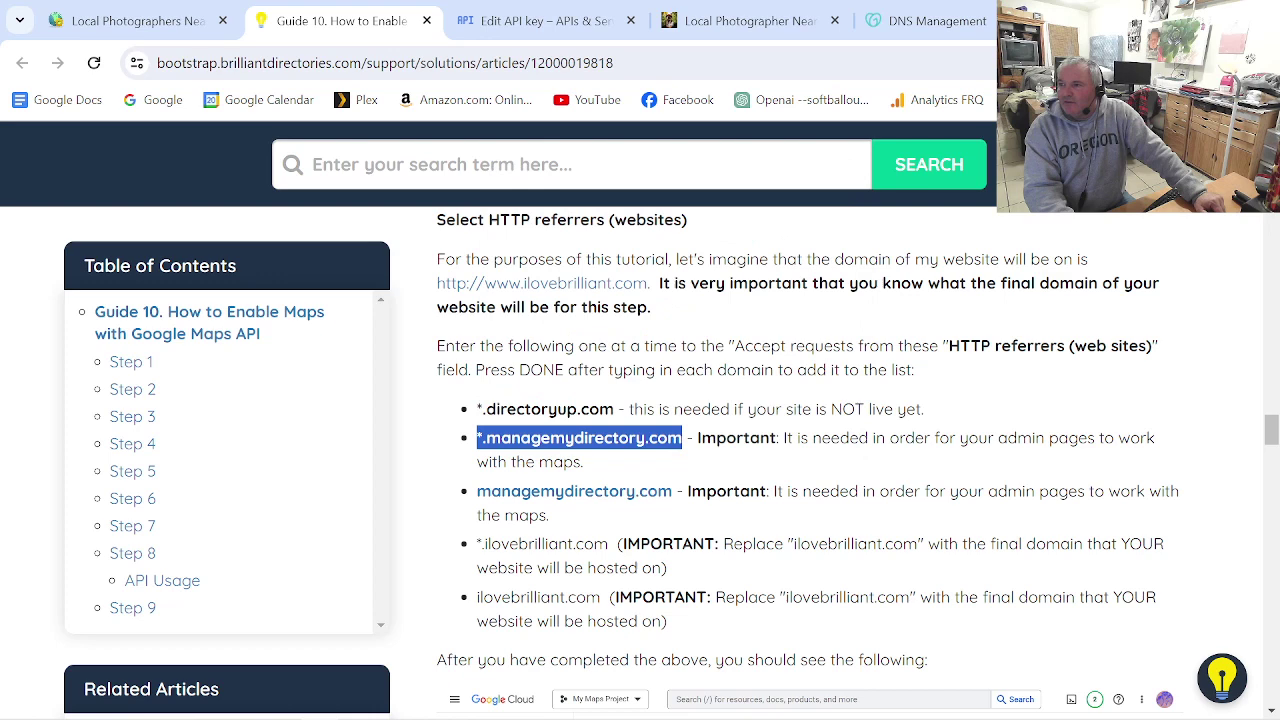
click(521, 22)
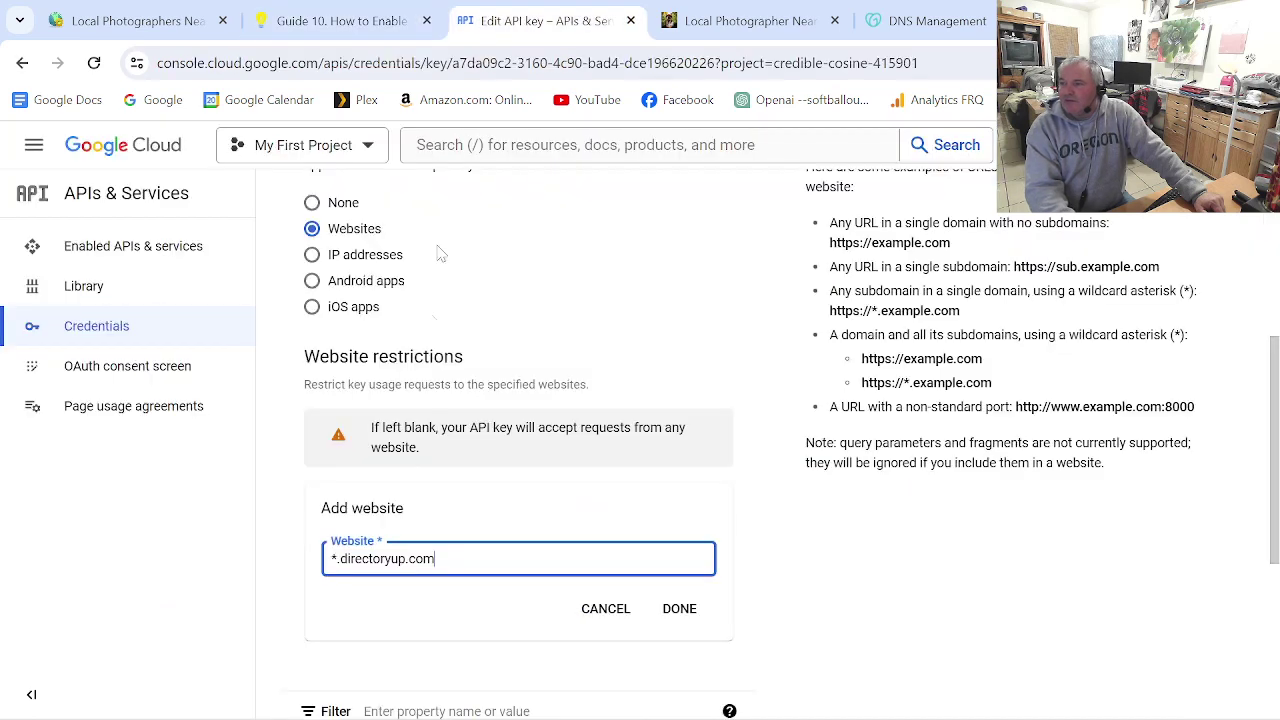
click(684, 612)
click(345, 508)
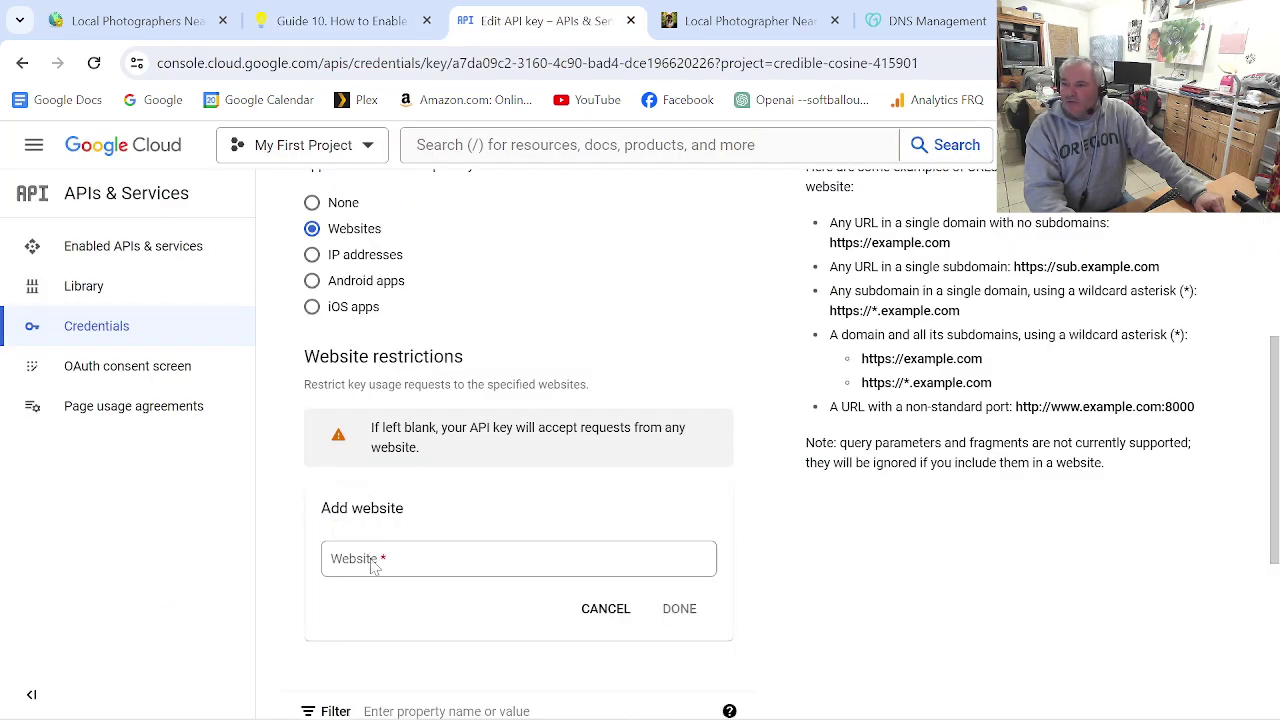
click(362, 568)
right_click(355, 560)
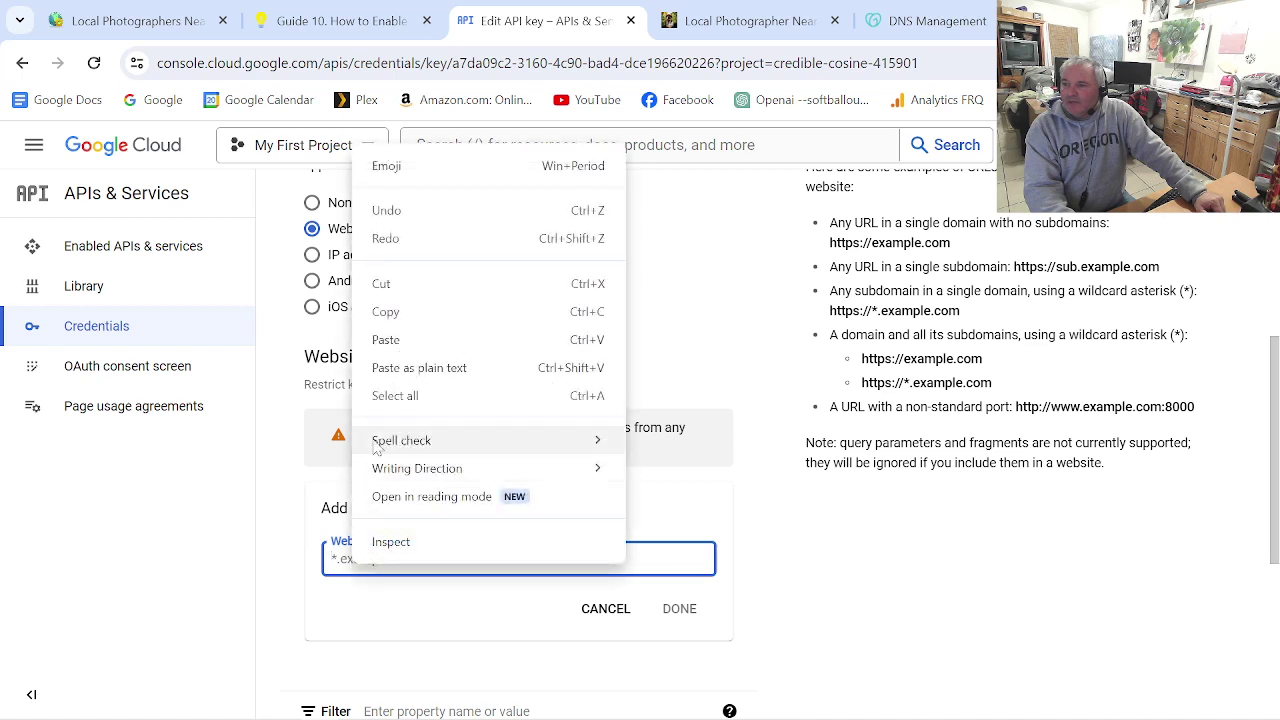
click(375, 337)
click(672, 612)
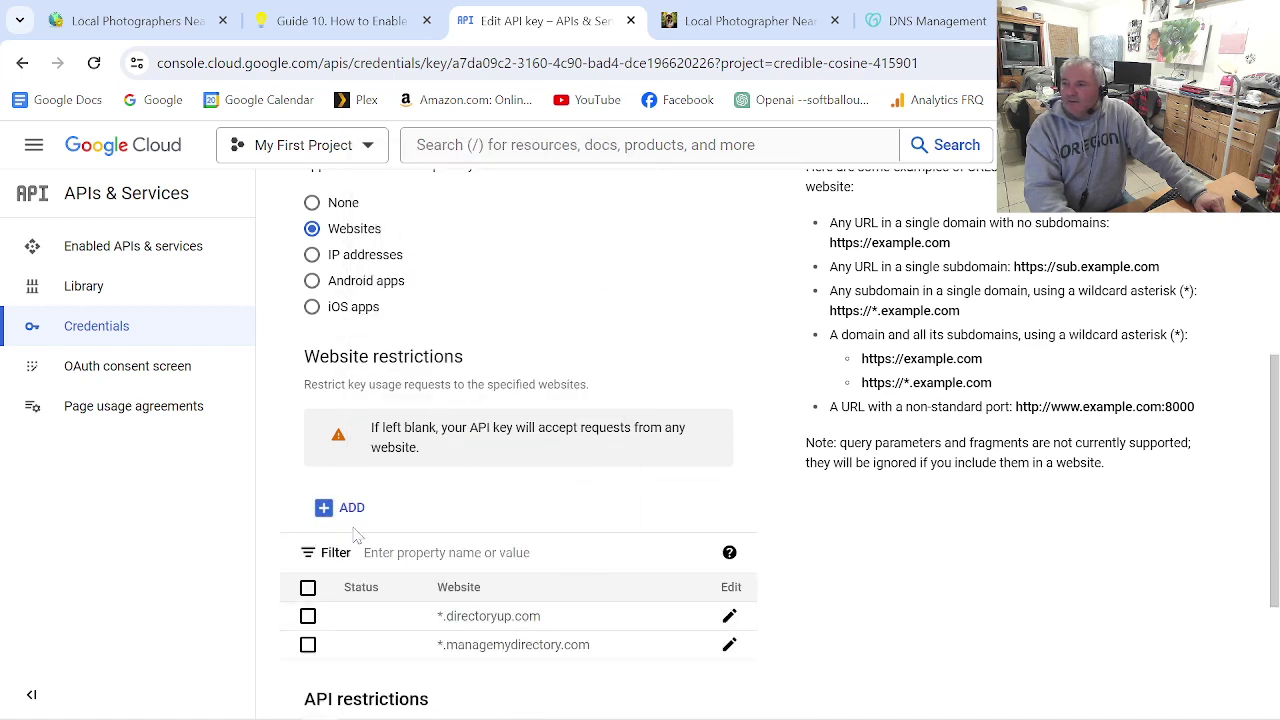
- Add managemydirectory.com without the wildcard, copied from the guide, to the API key's website restrictions
click(345, 508)
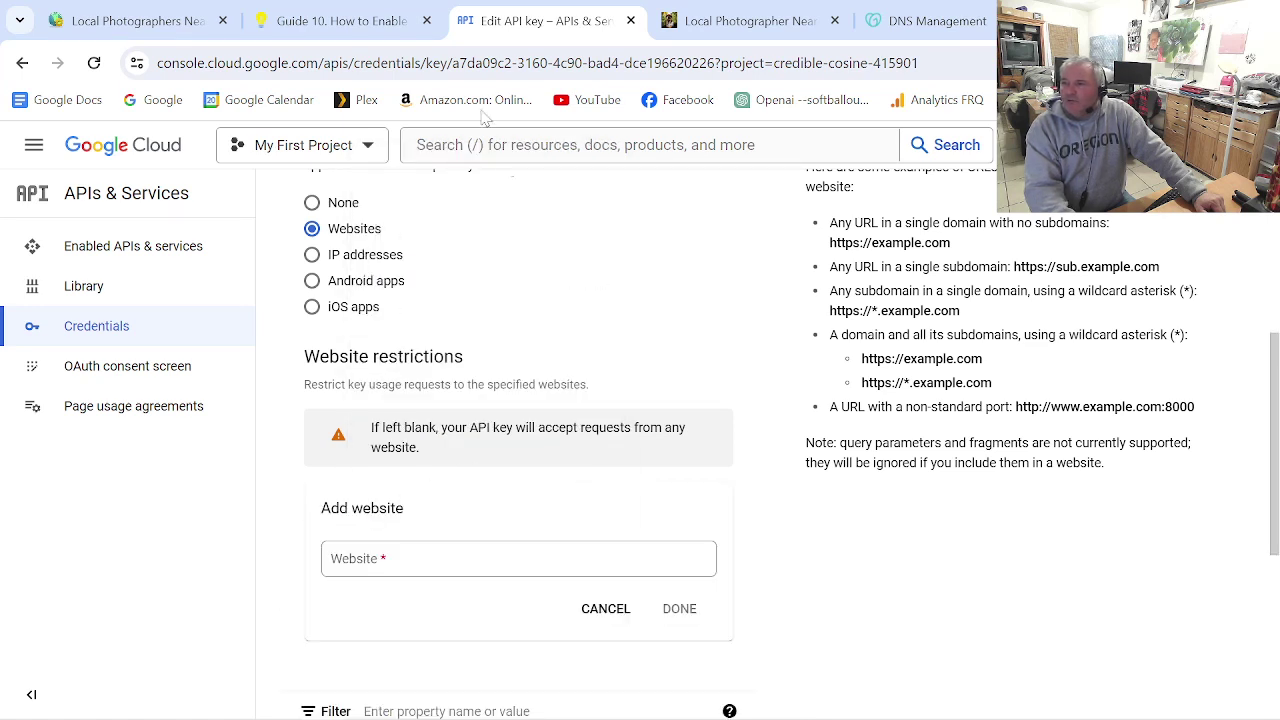
click(370, 26)
drag(674, 491, 478, 495)
right_click(494, 500)
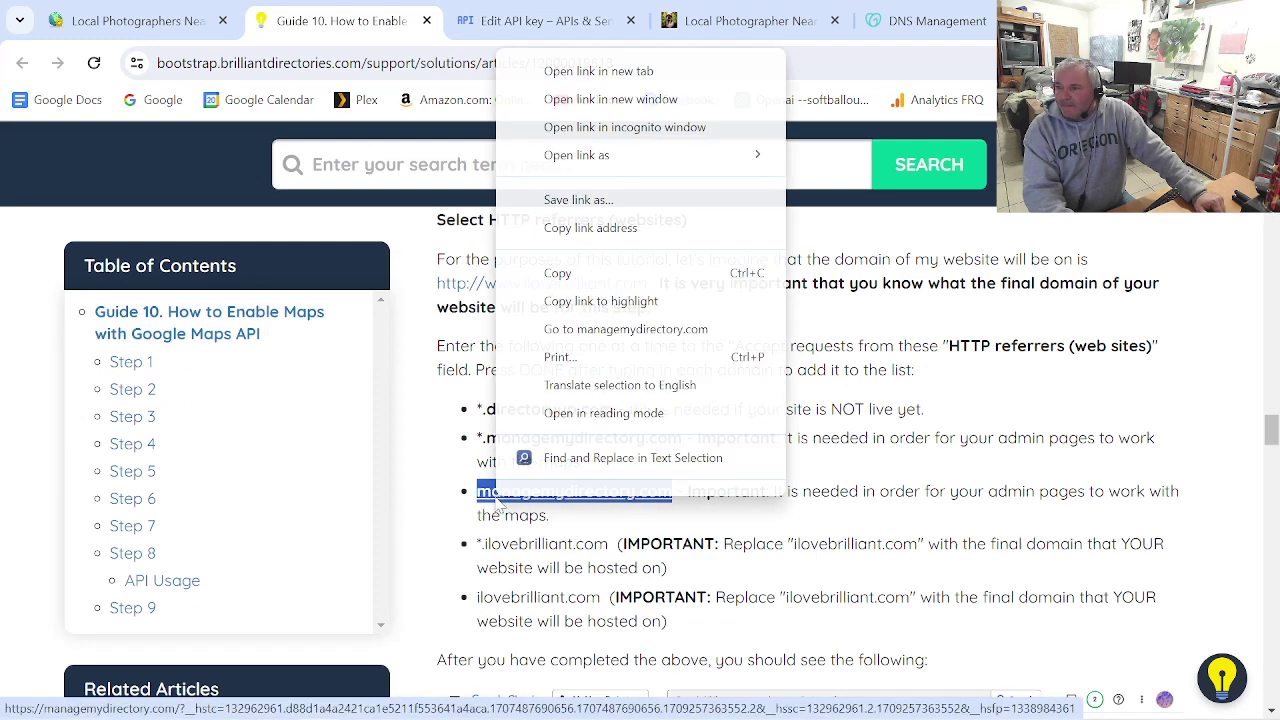
click(565, 272)
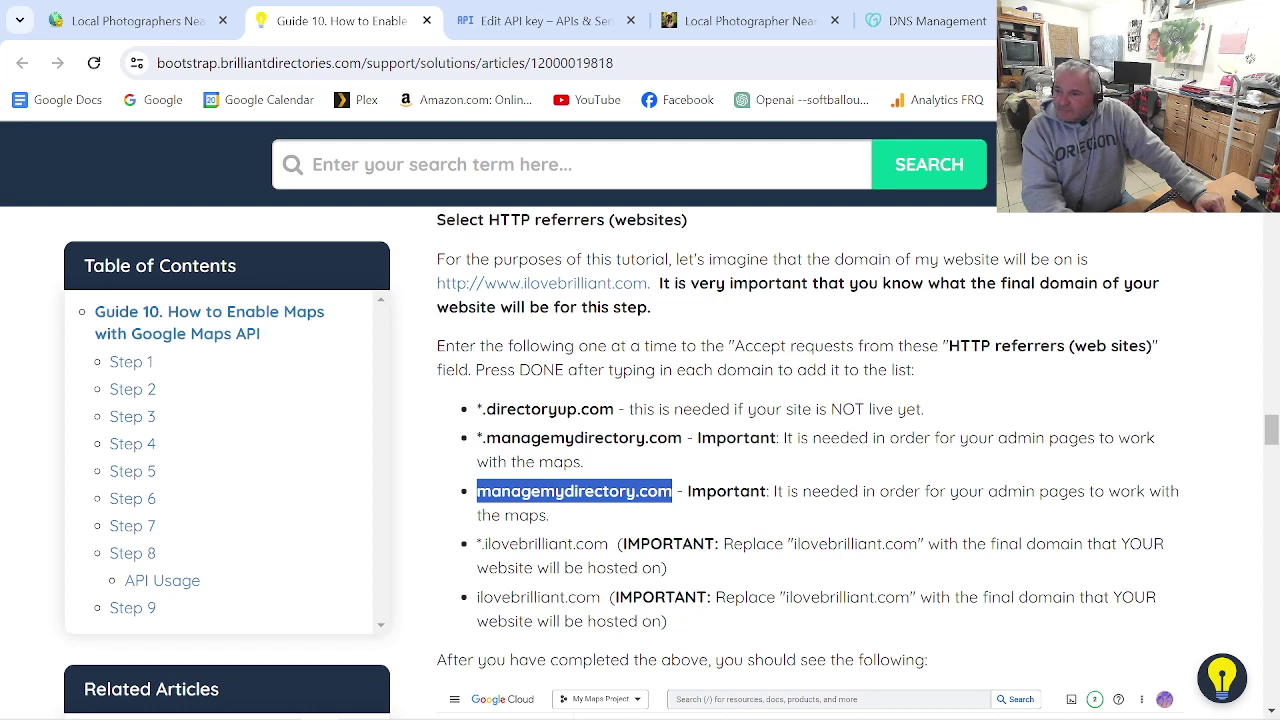
click(568, 28)
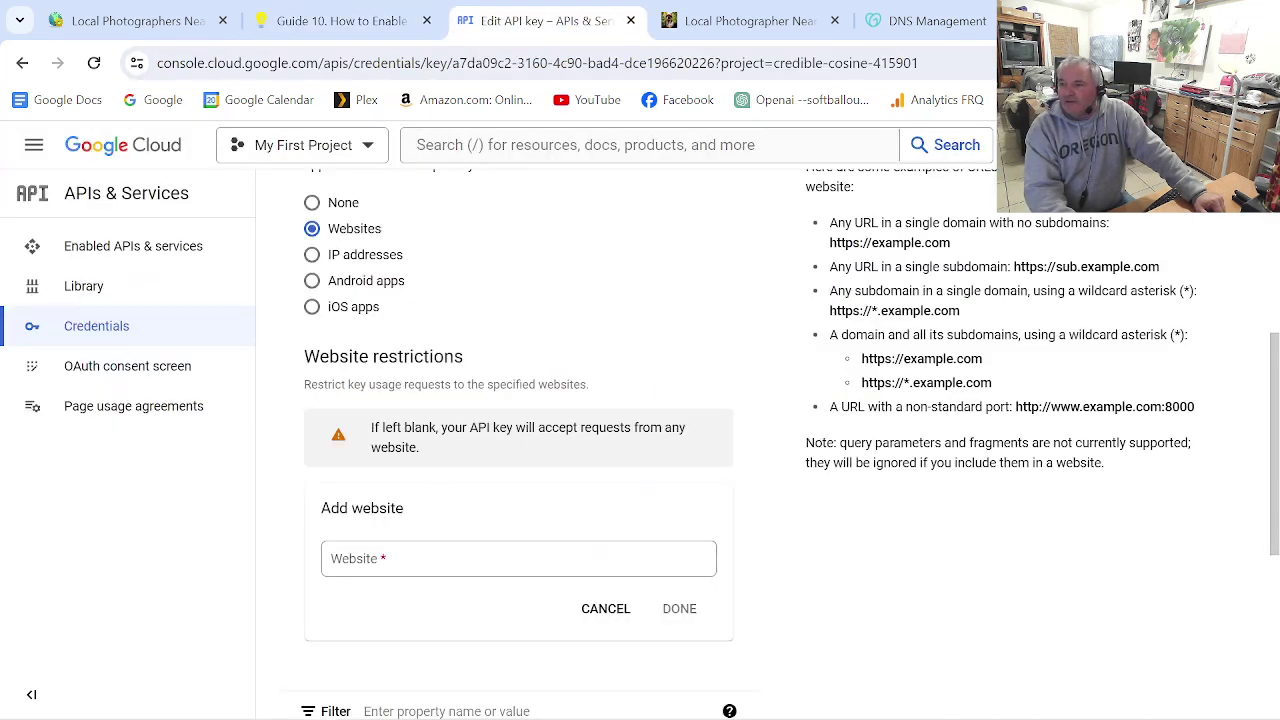
click(367, 566)
right_click(365, 570)
click(385, 334)
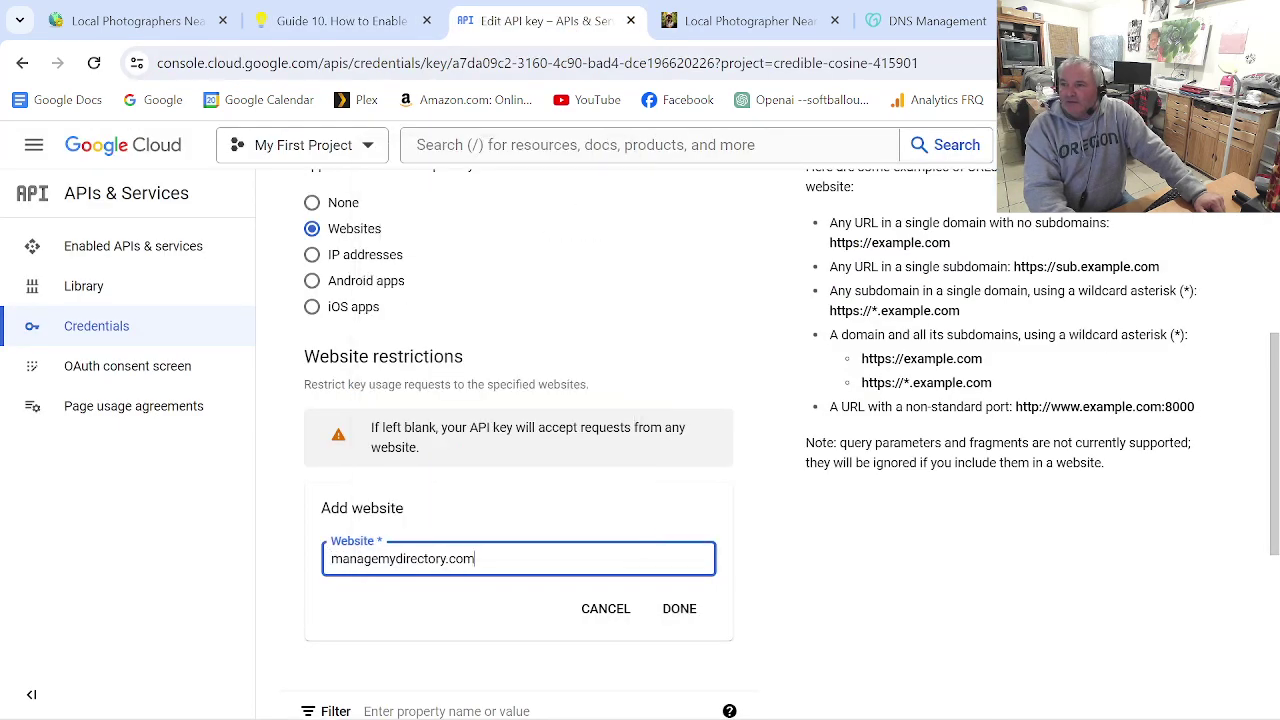
click(672, 606)
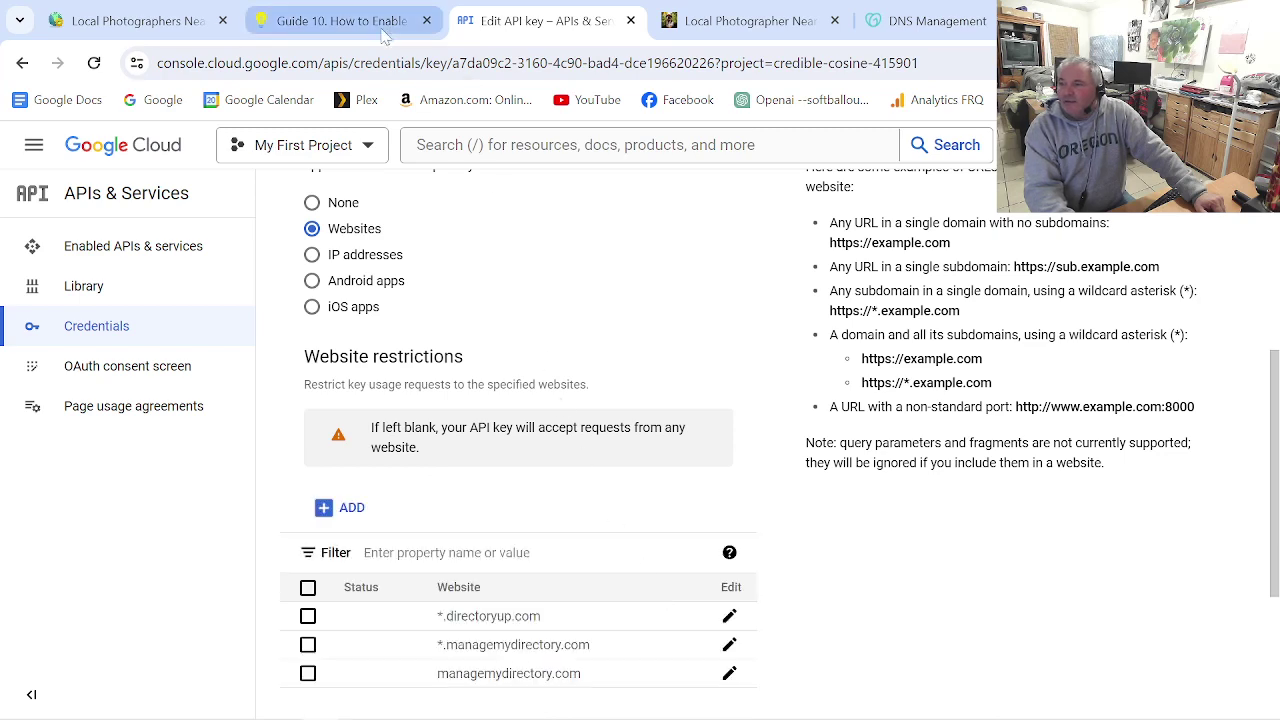
- Copy the guide's *.ilovebrilliant.com example into a new website entry and change it to *.localphotographersnearme.com
click(345, 21)
drag(608, 544, 484, 544)
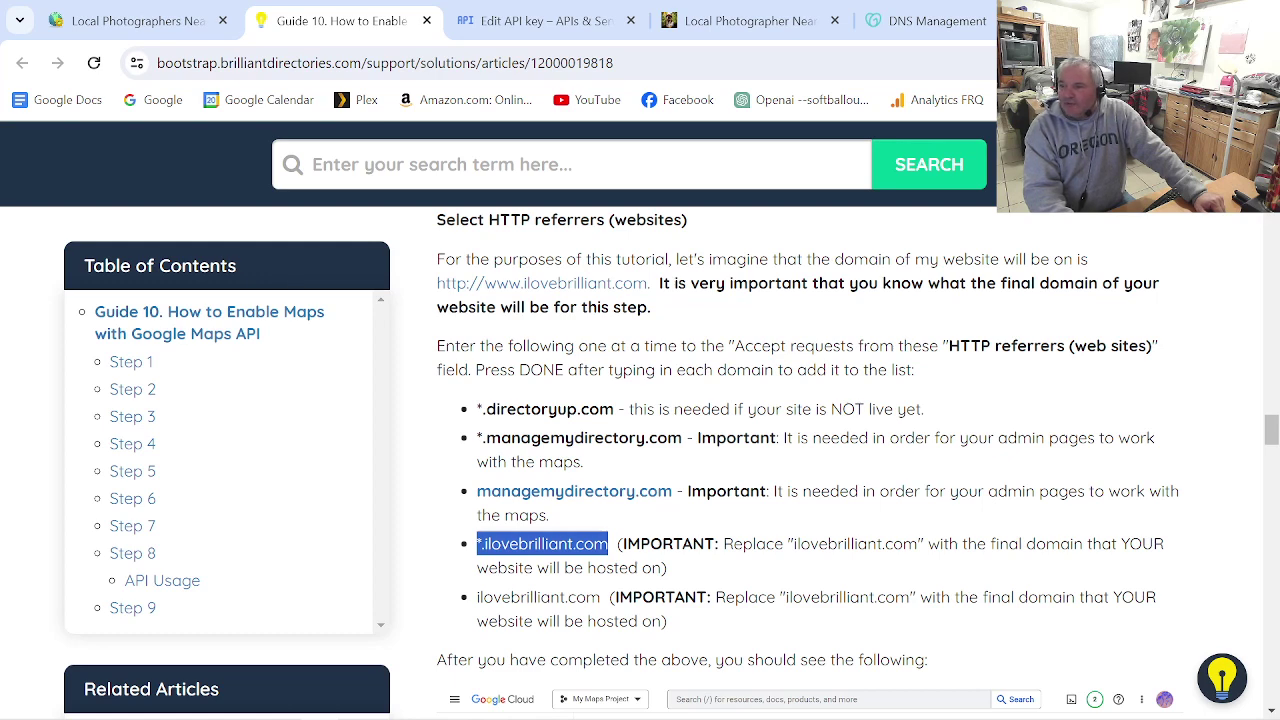
right_click(560, 544)
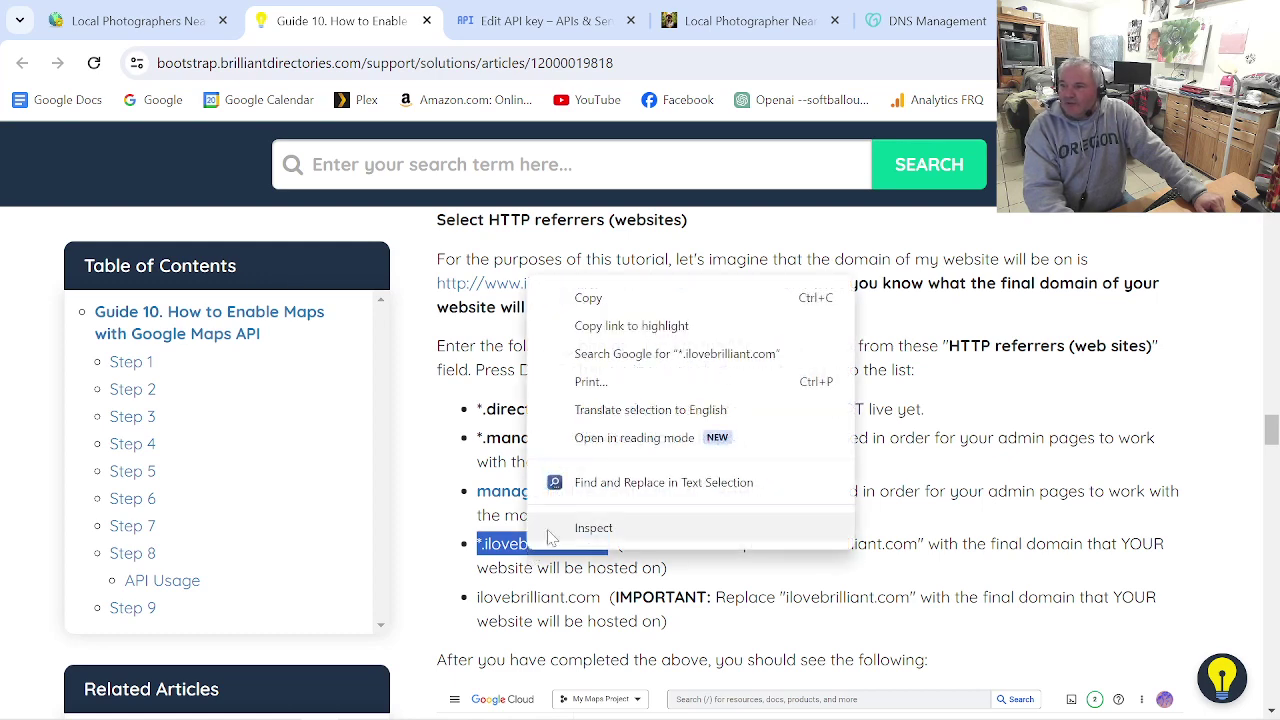
click(600, 300)
click(538, 20)
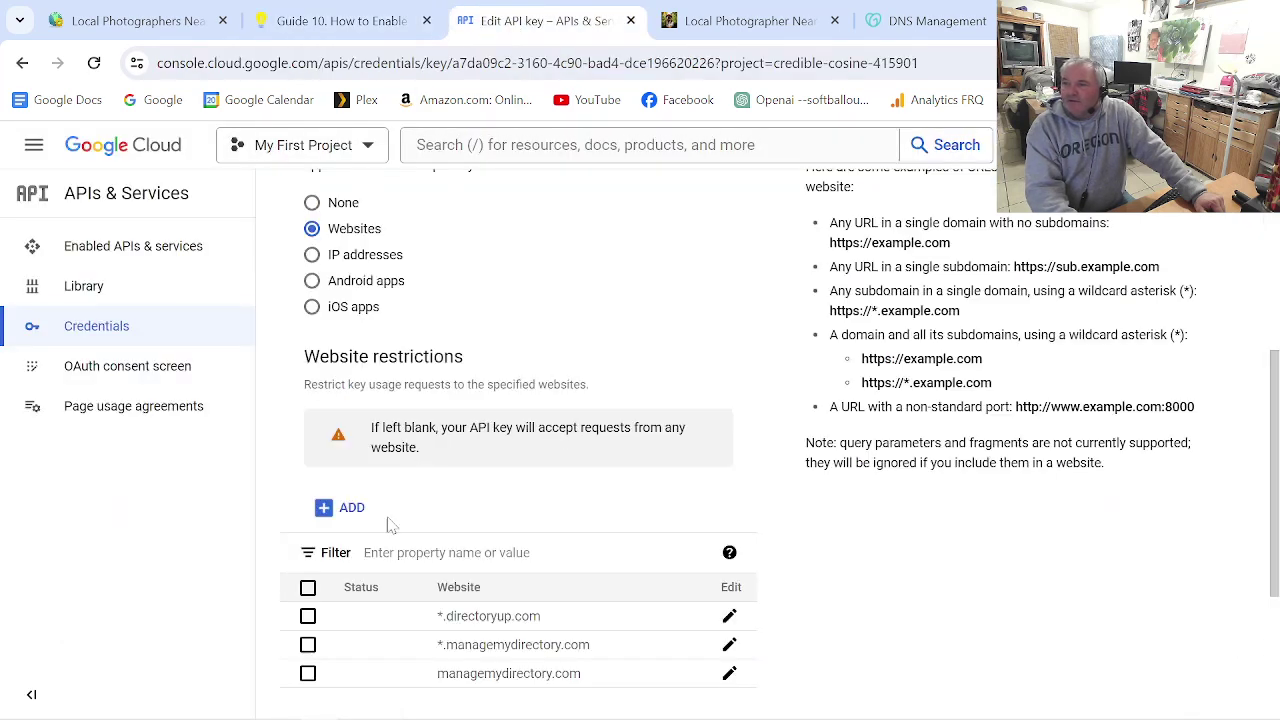
click(340, 507)
right_click(340, 570)
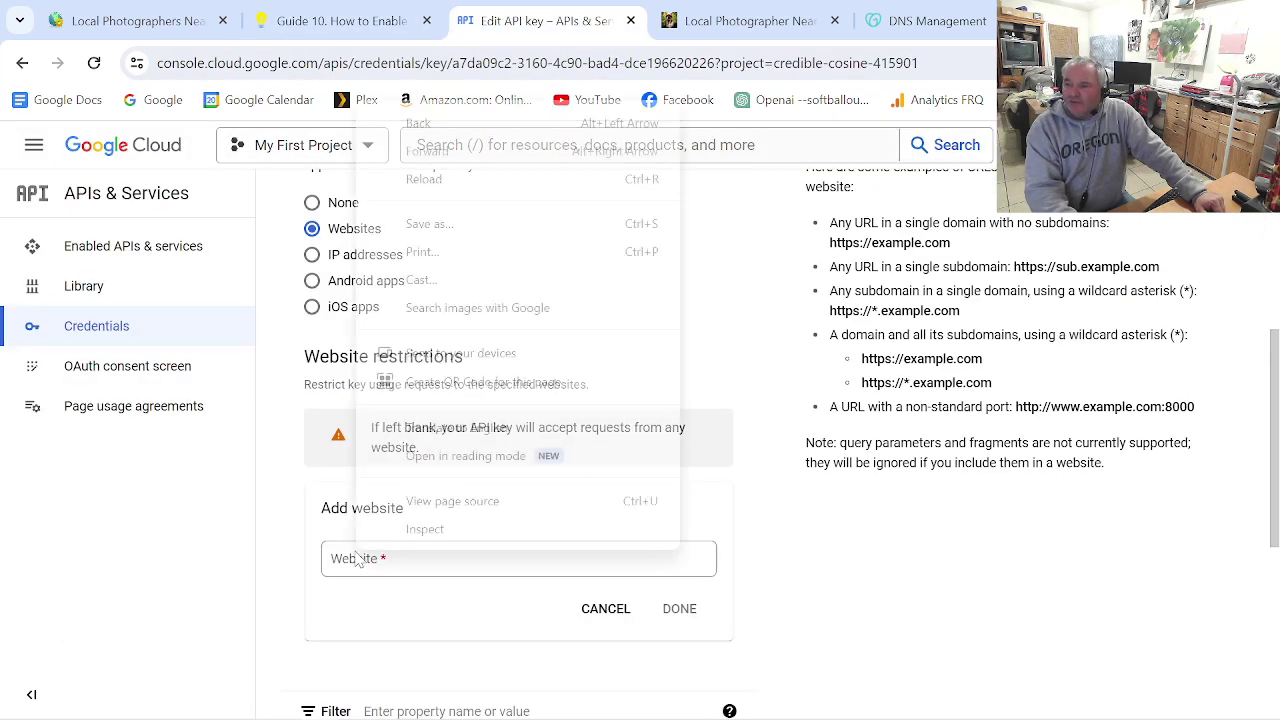
click(342, 575)
click(342, 575)
right_click(342, 570)
click(390, 334)
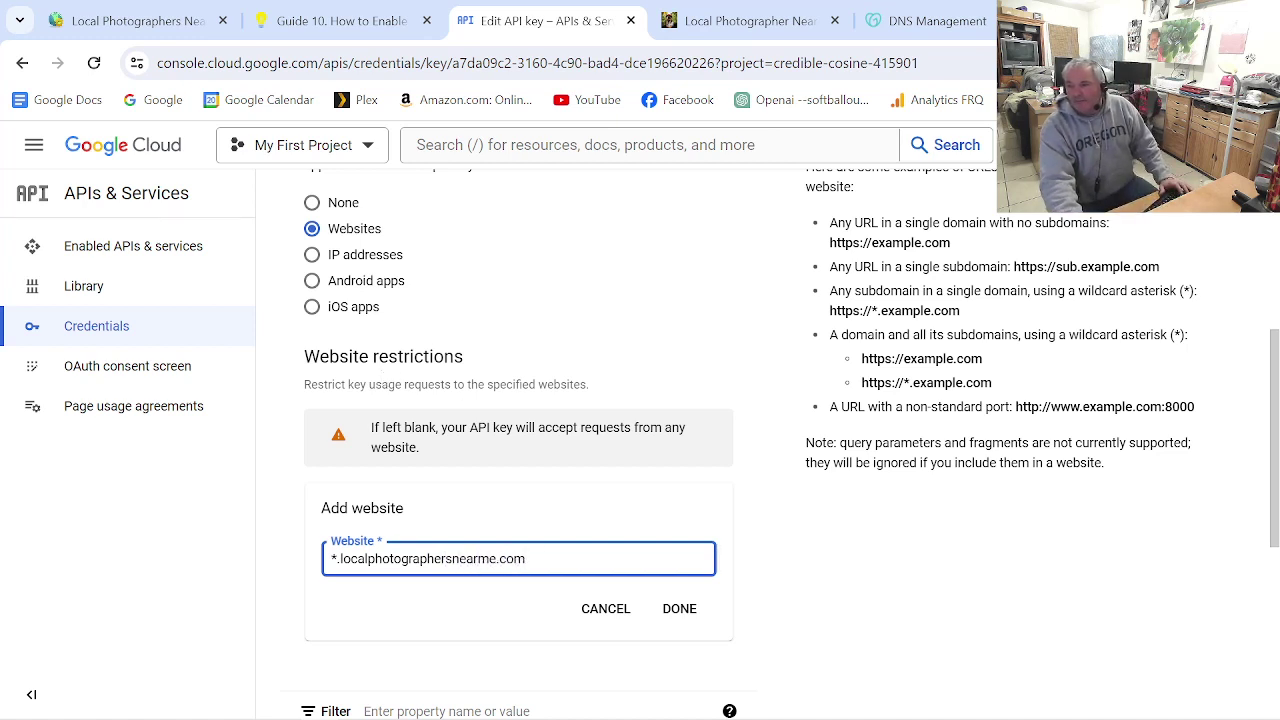
- Copy and confirm the *.localphotographersnearme.com entry, and reuse its text without the wildcard to add localphotographersnearme.com as another website restriction
key(ctrl+a)
right_click(352, 558)
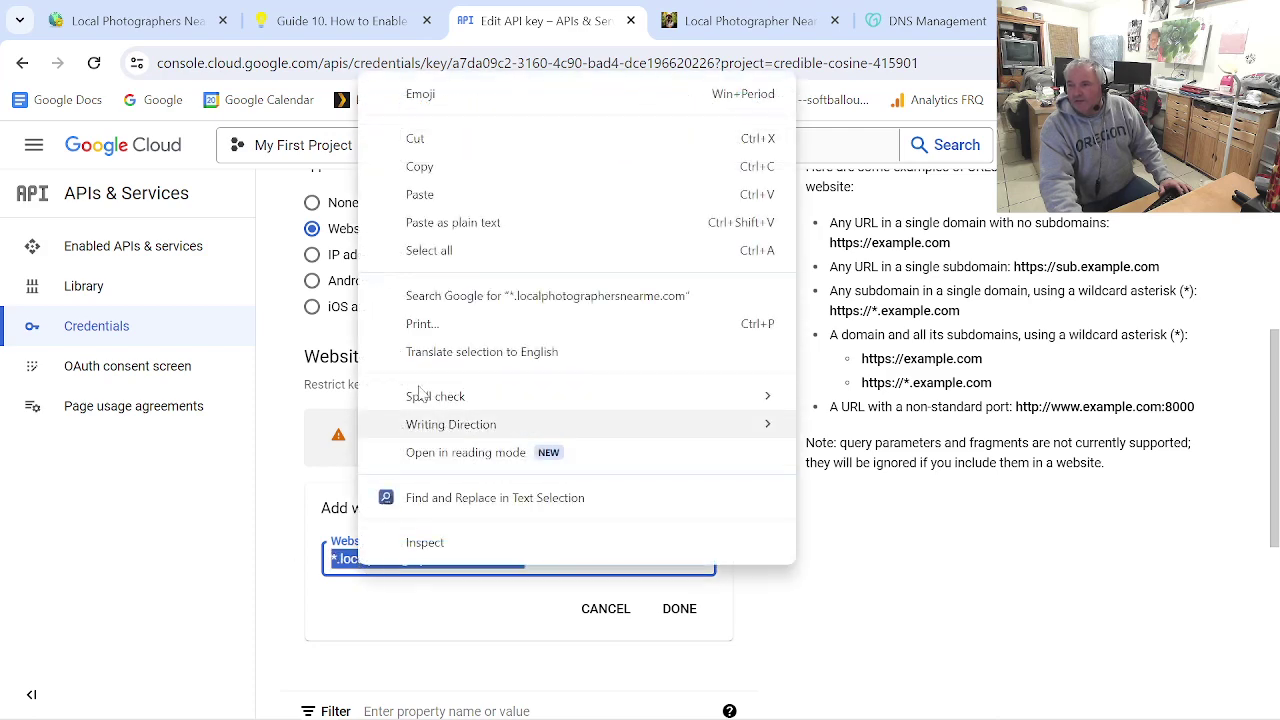
click(432, 170)
click(679, 609)
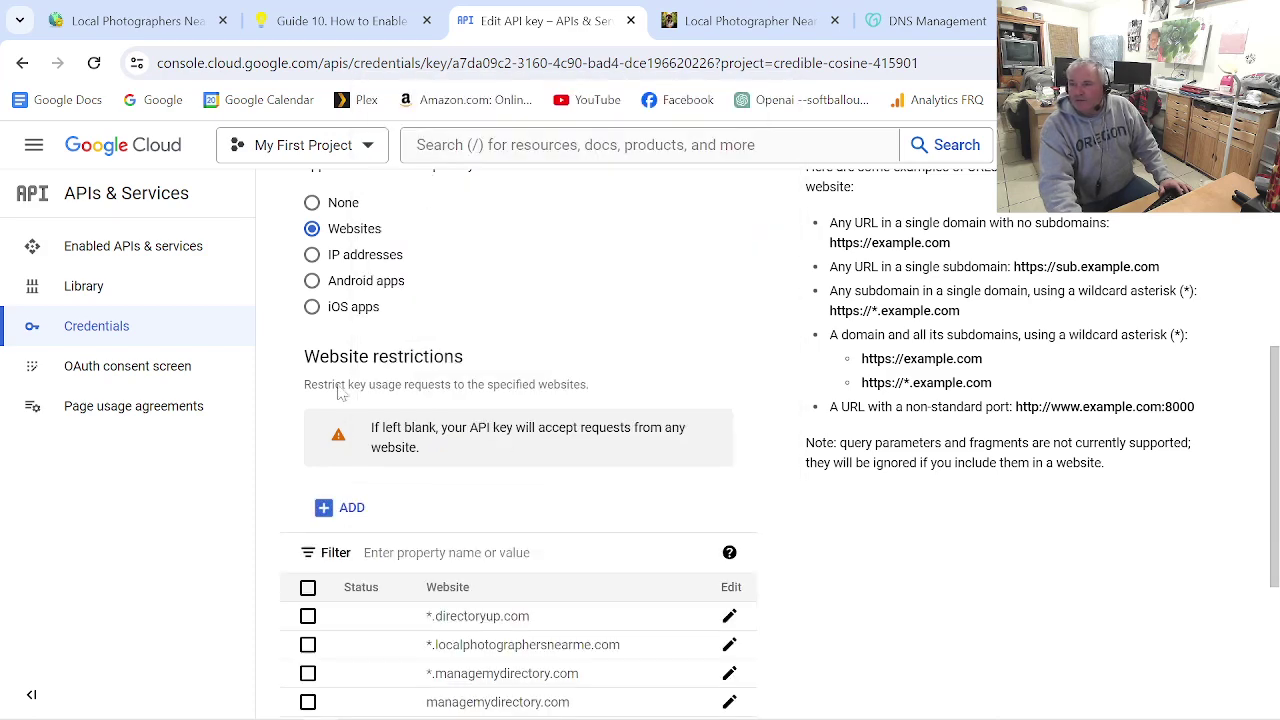
click(343, 509)
right_click(363, 565)
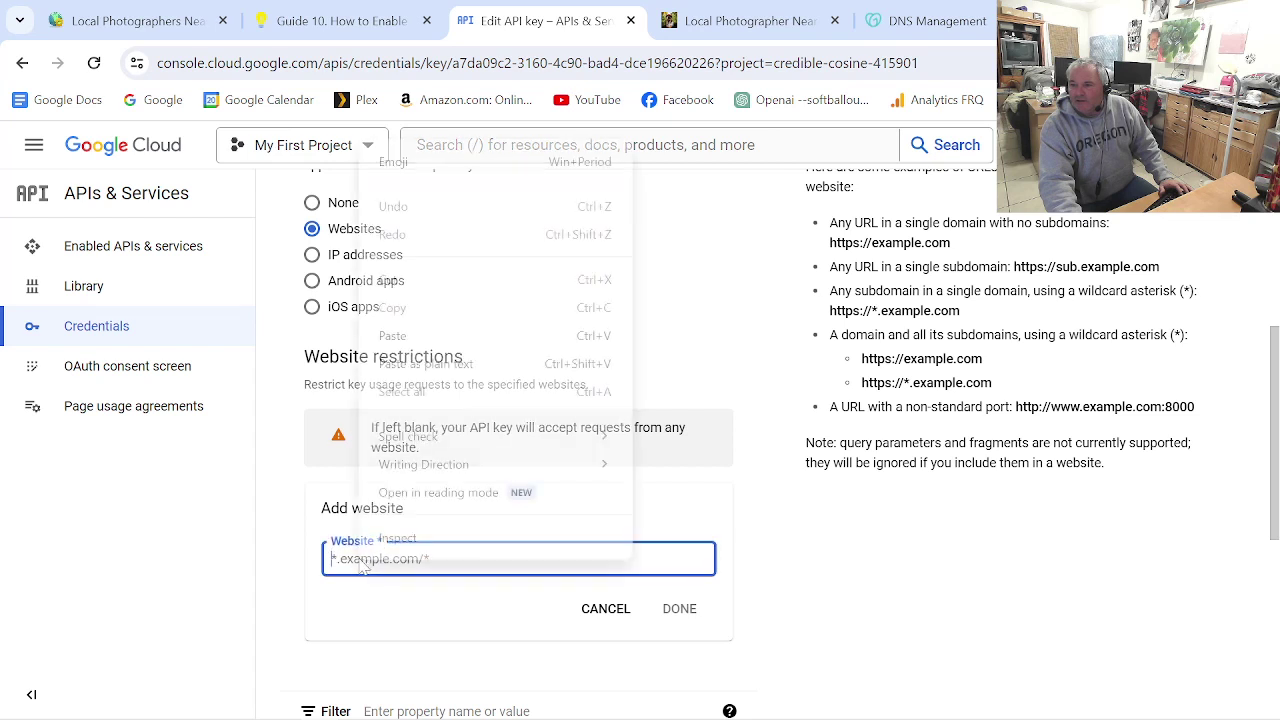
click(420, 363)
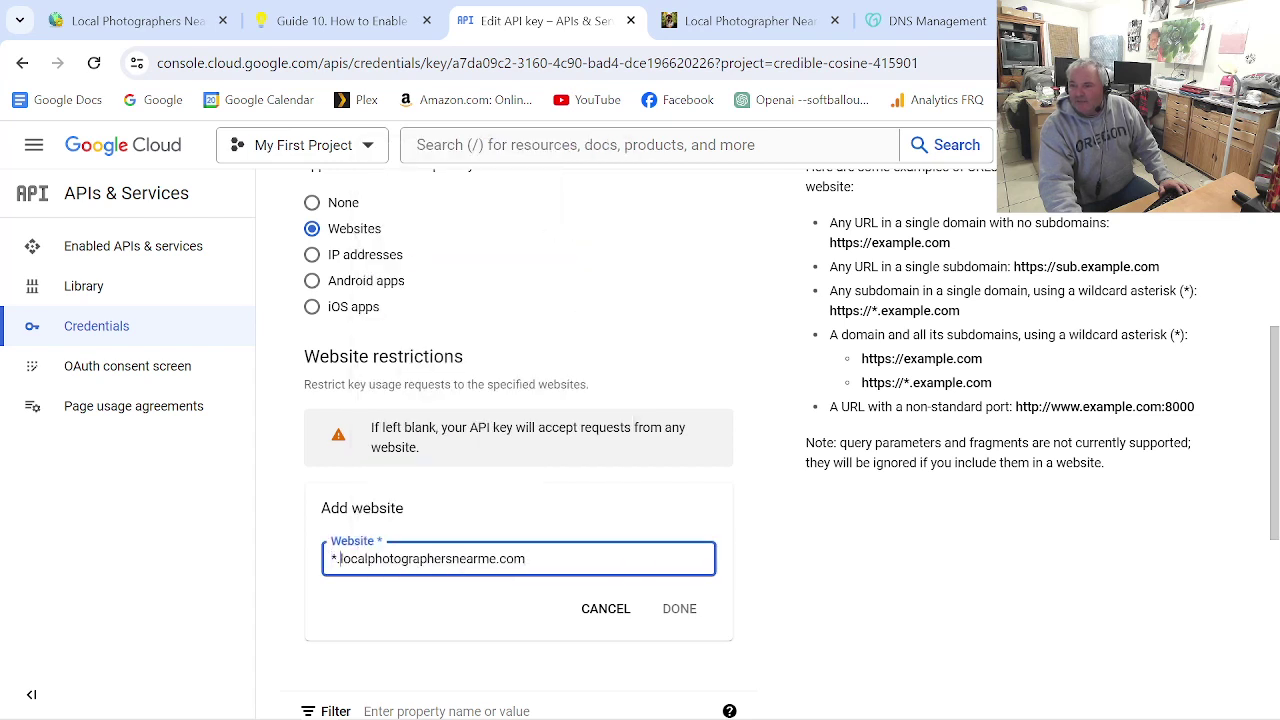
key(Delete)
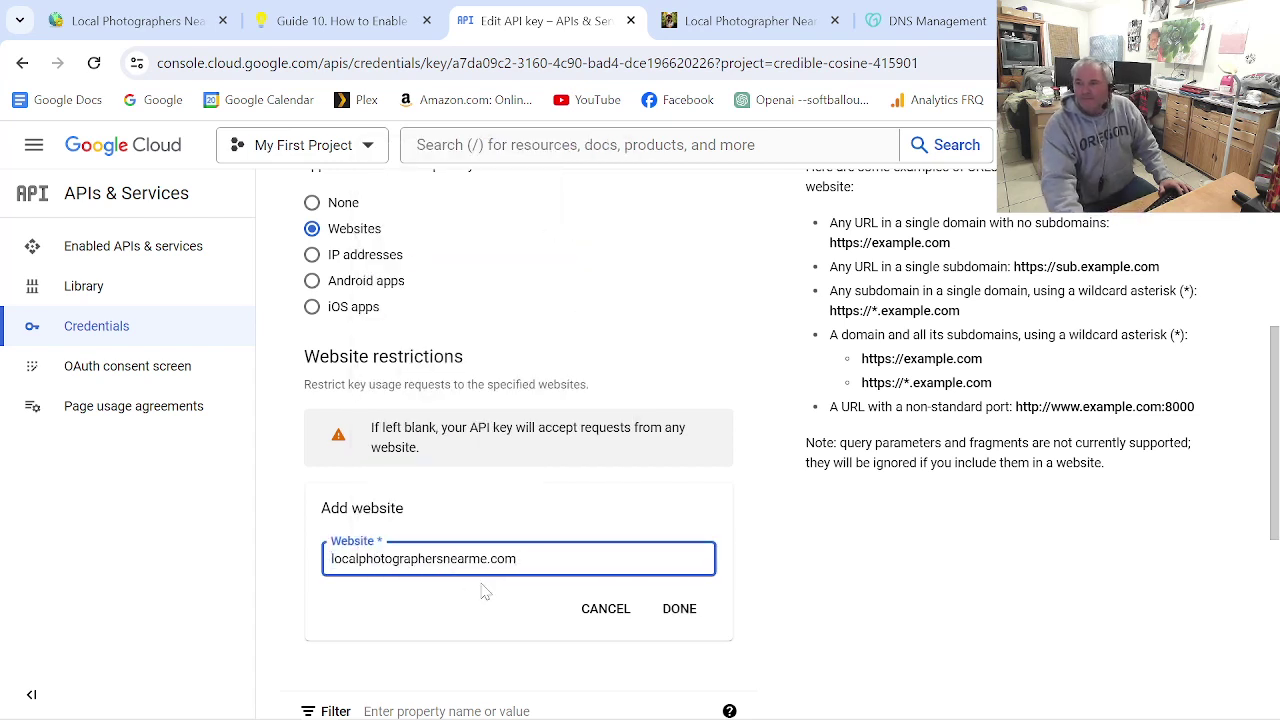
click(679, 612)
- Save the API key's settings with the website restrictions and the Don't restrict key option
scroll(664, 626, down, 3)
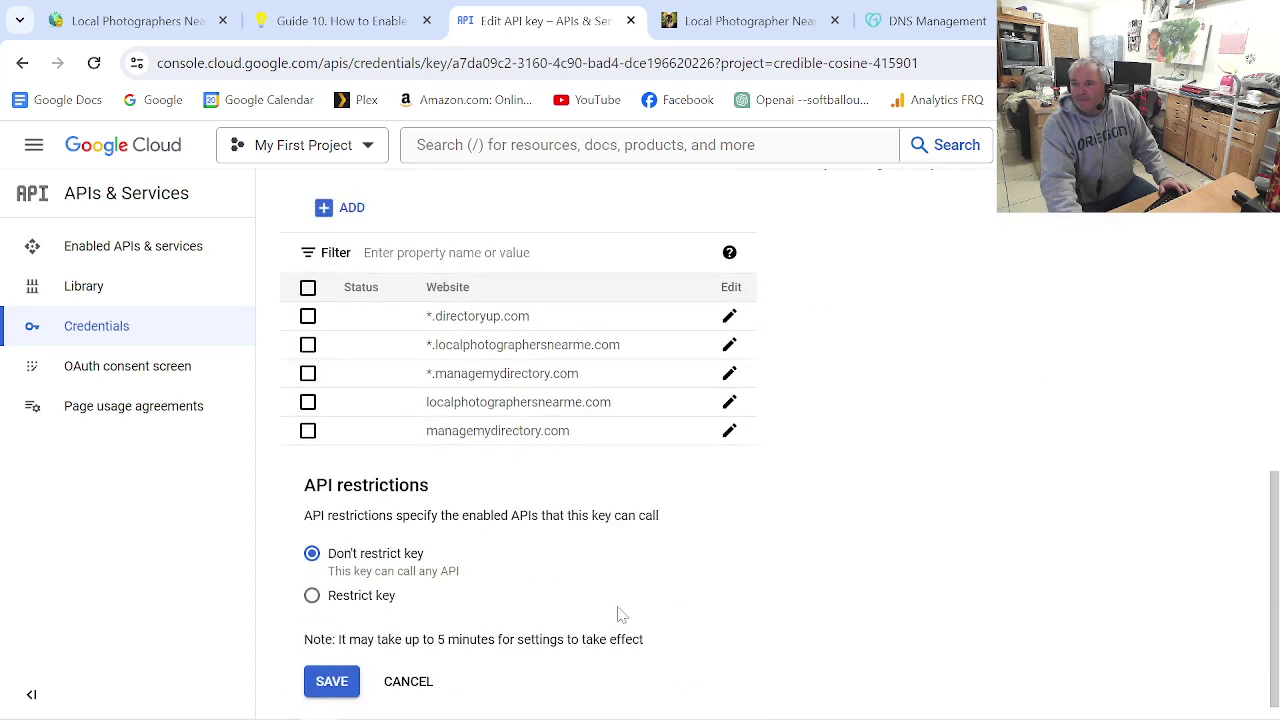
scroll(620, 613, down, 1)
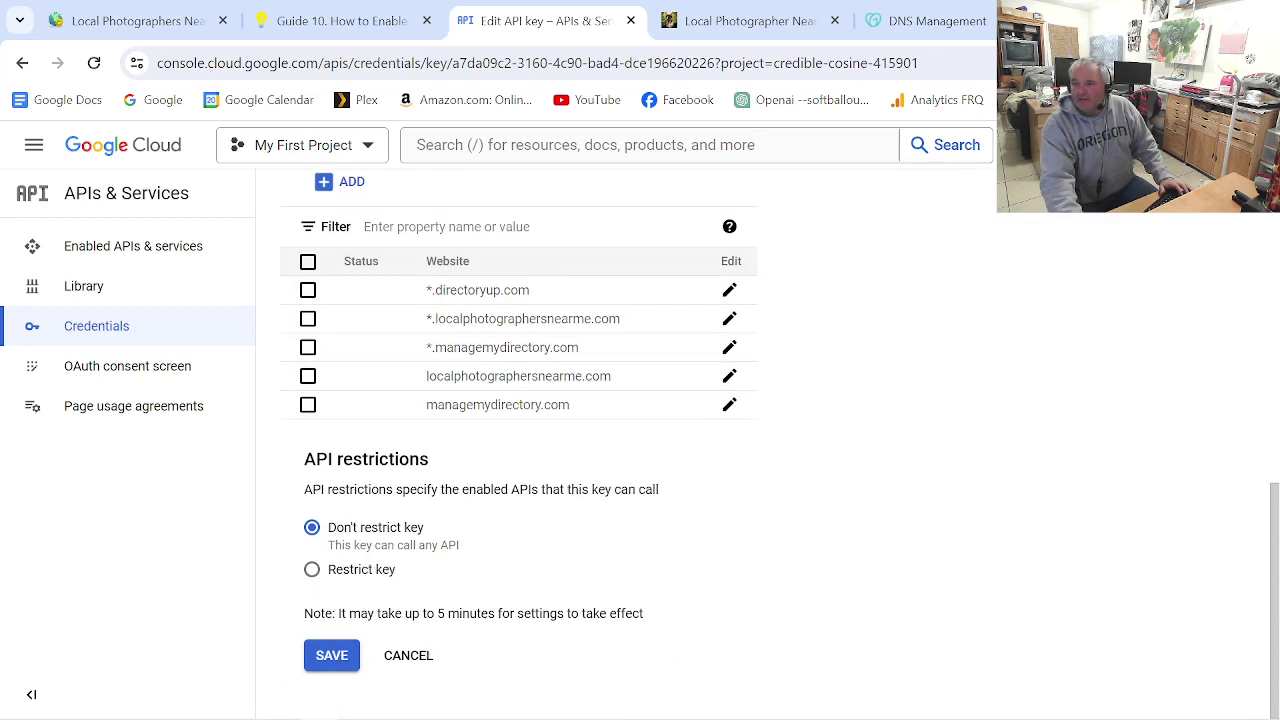
click(335, 668)
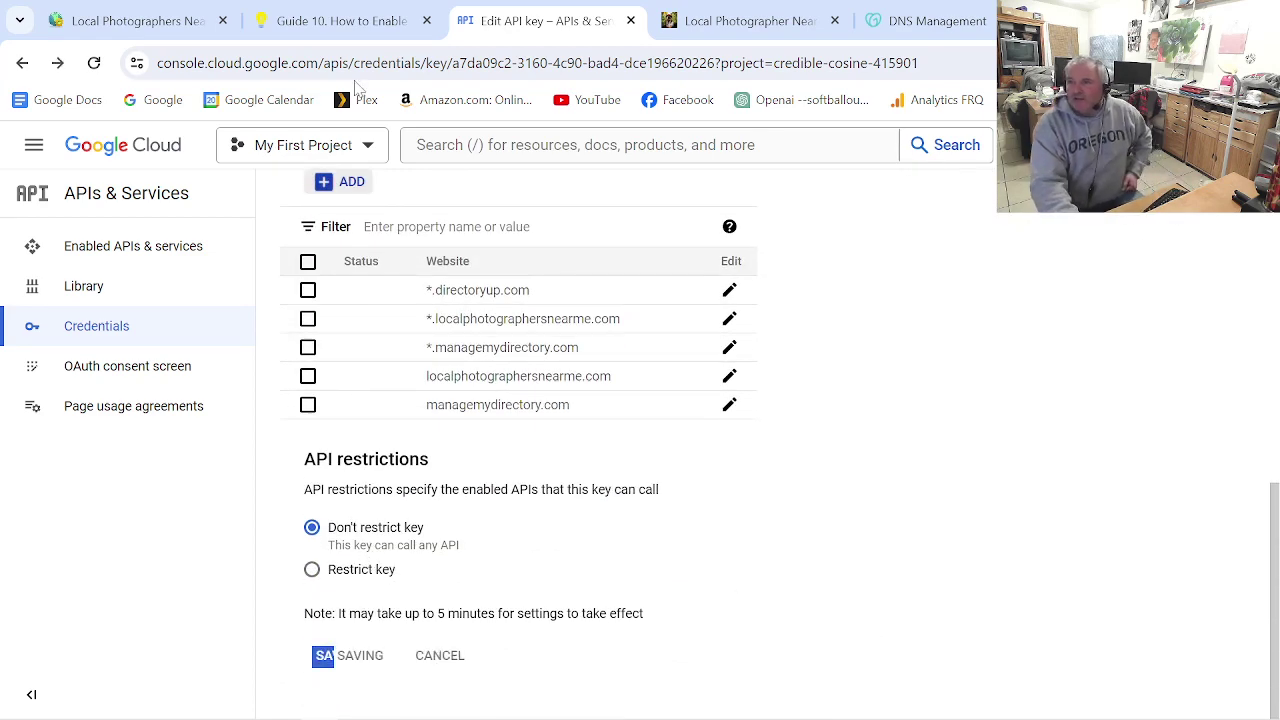
- Return to the Google Maps API guide and review the example website list and the Step 7 instructions on API restrictions
click(349, 22)
scroll(523, 483, down, 5)
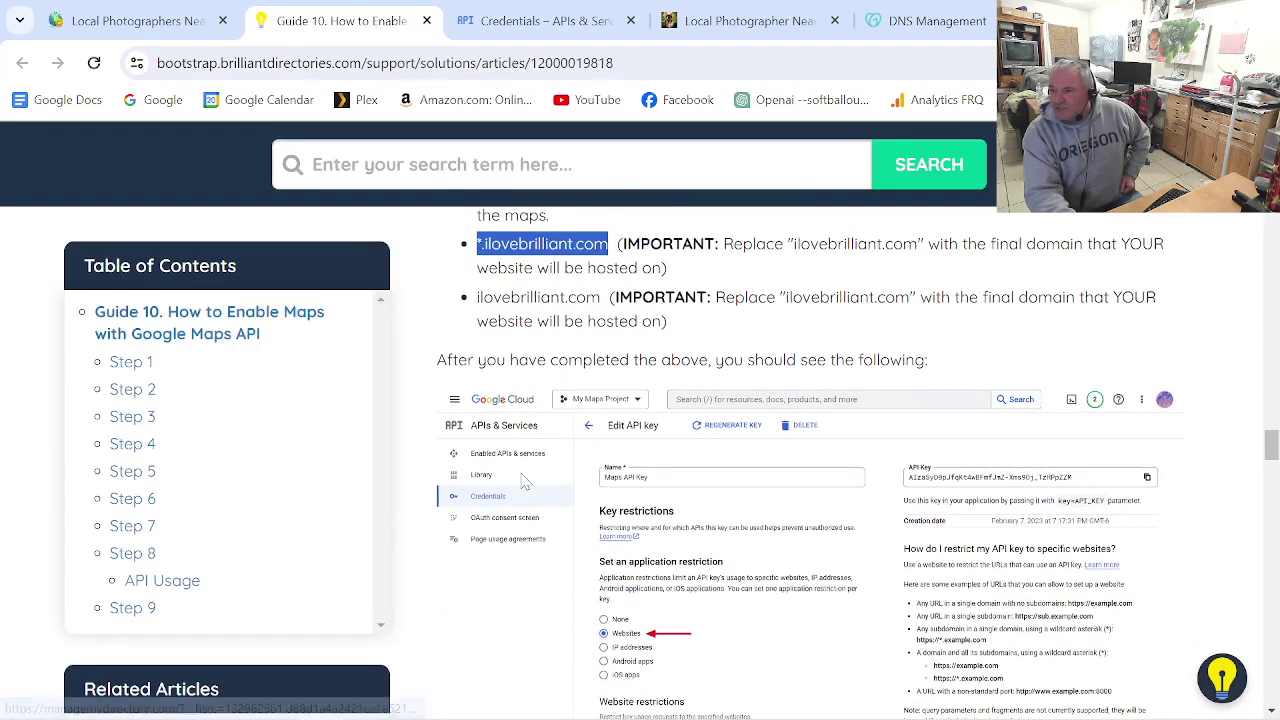
scroll(625, 450, down, 3)
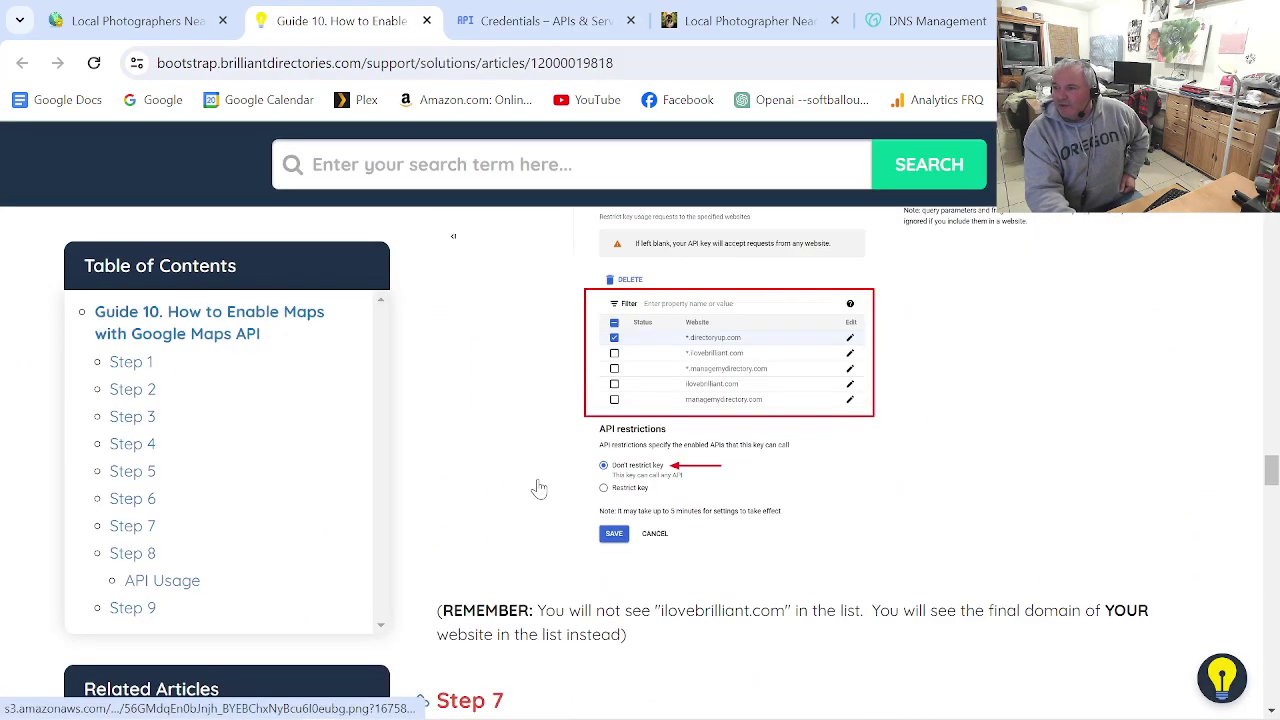
scroll(453, 236, down, 3)
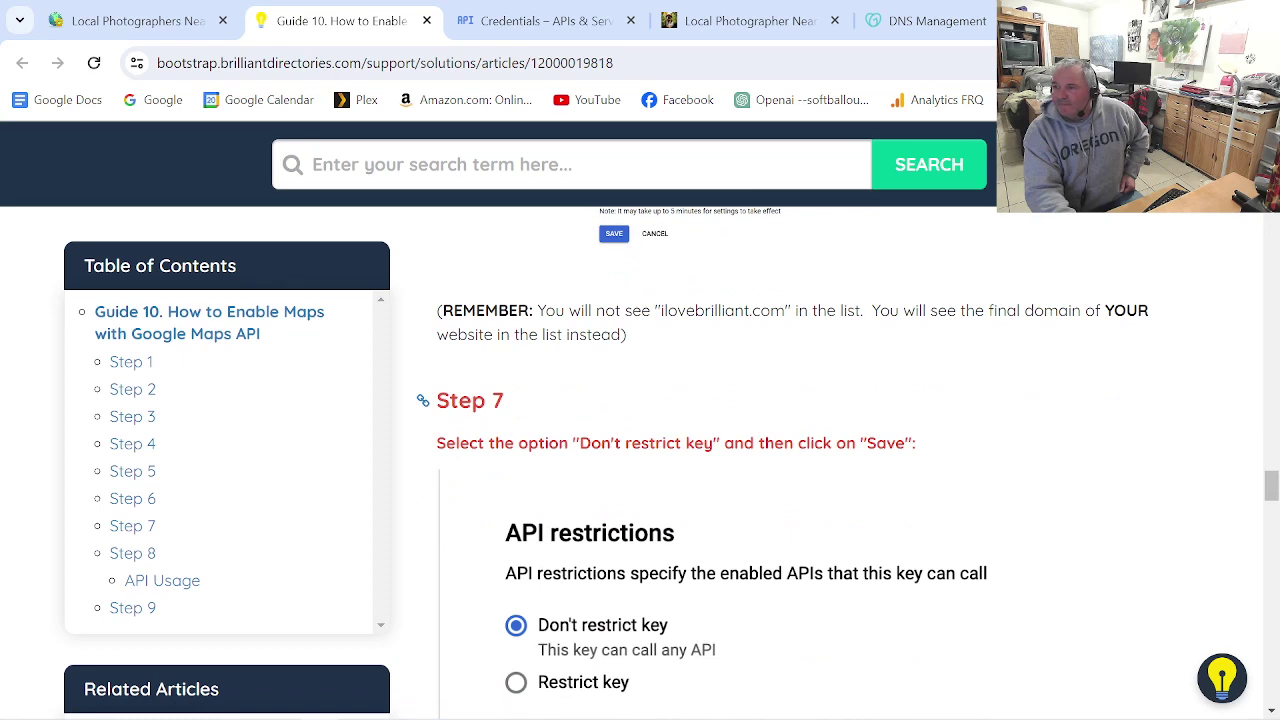
- Review the guide's Step 8 instructions on enabling three APIs through APIs & Services and the Enable APIs and Services option
scroll(555, 525, down, 5)
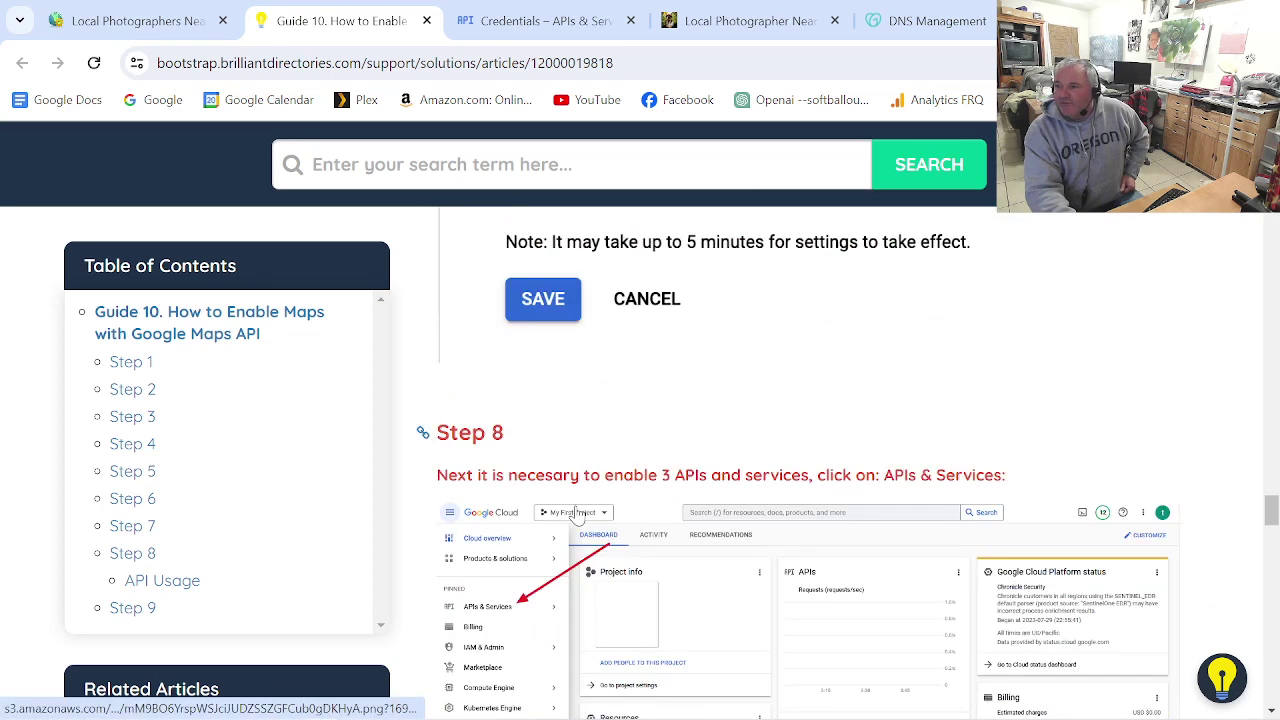
scroll(576, 514, down, 2)
scroll(565, 442, down, 1)
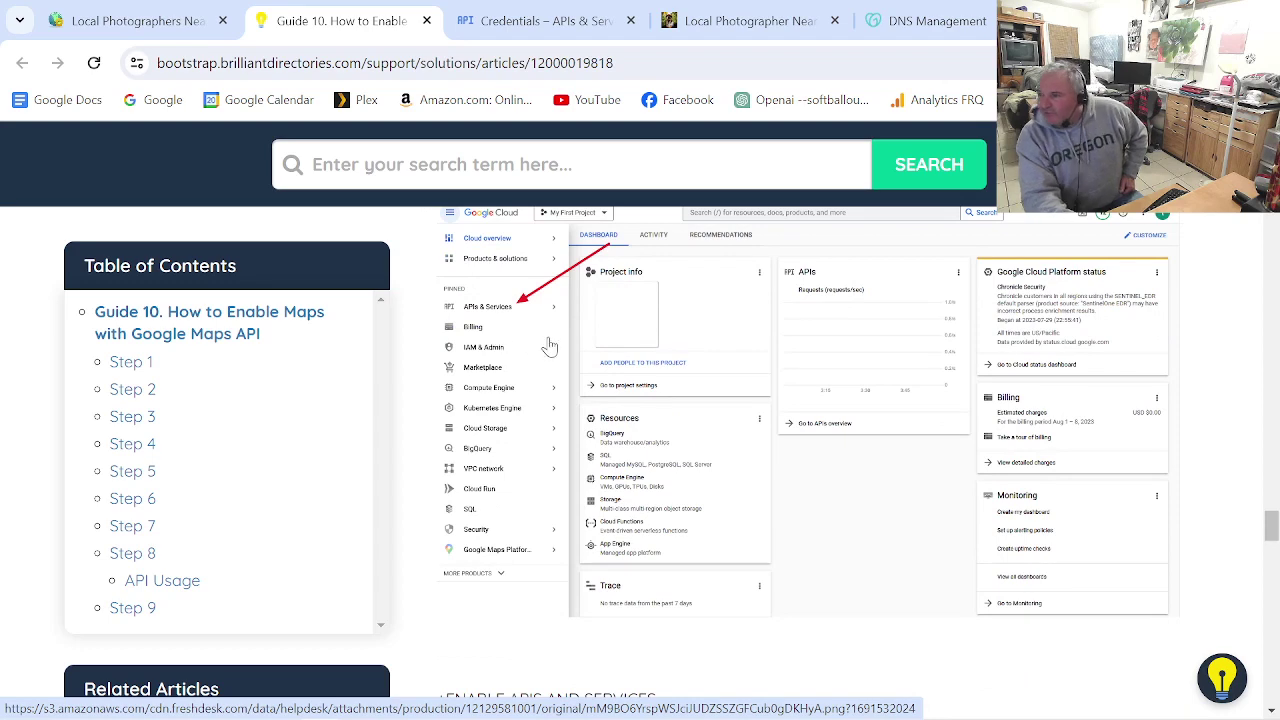
scroll(549, 346, down, 3)
scroll(550, 347, down, 1)
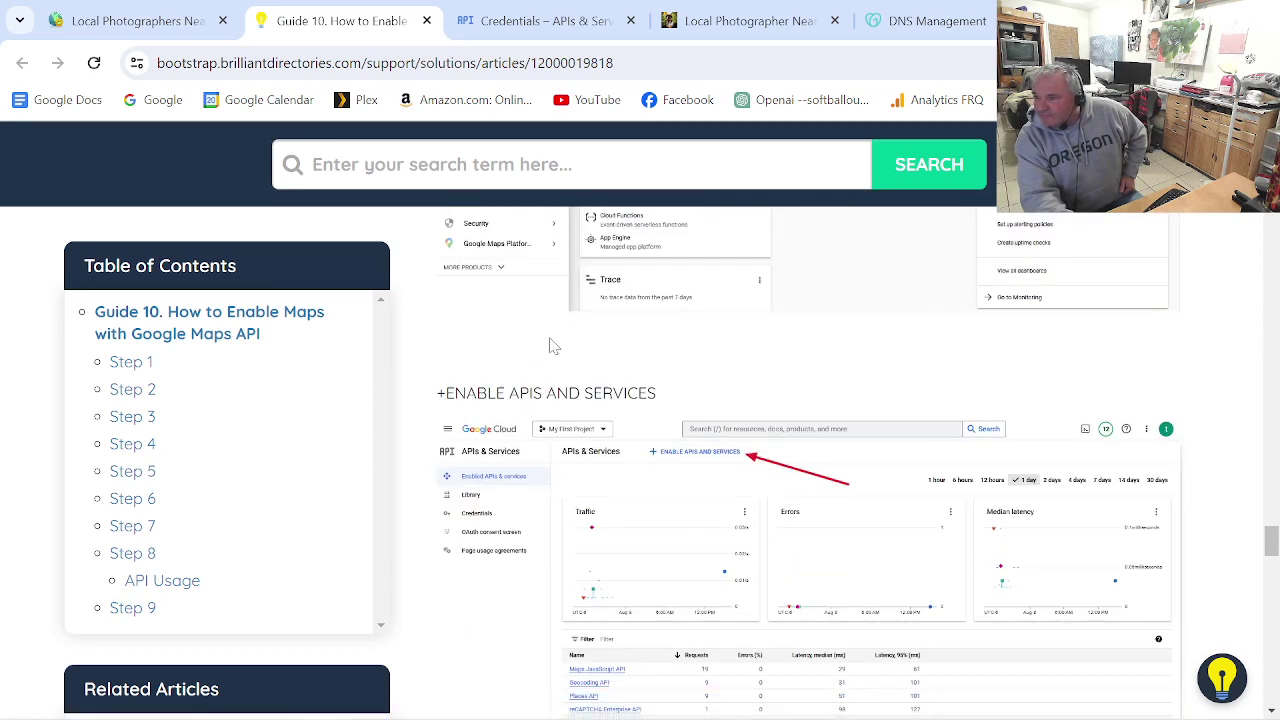
- Reopen API key 1 in Google Cloud, return to the credentials list and recheck the guide's Enable APIs and Services instruction
click(515, 30)
click(385, 440)
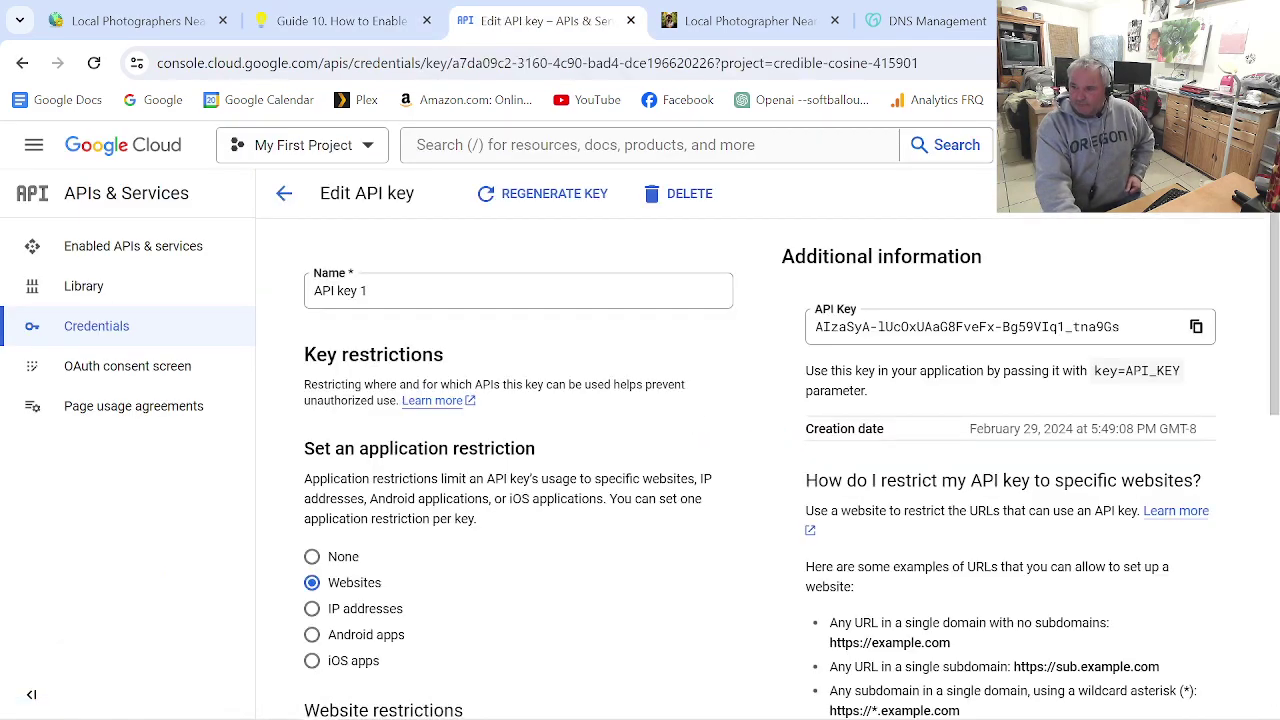
click(284, 193)
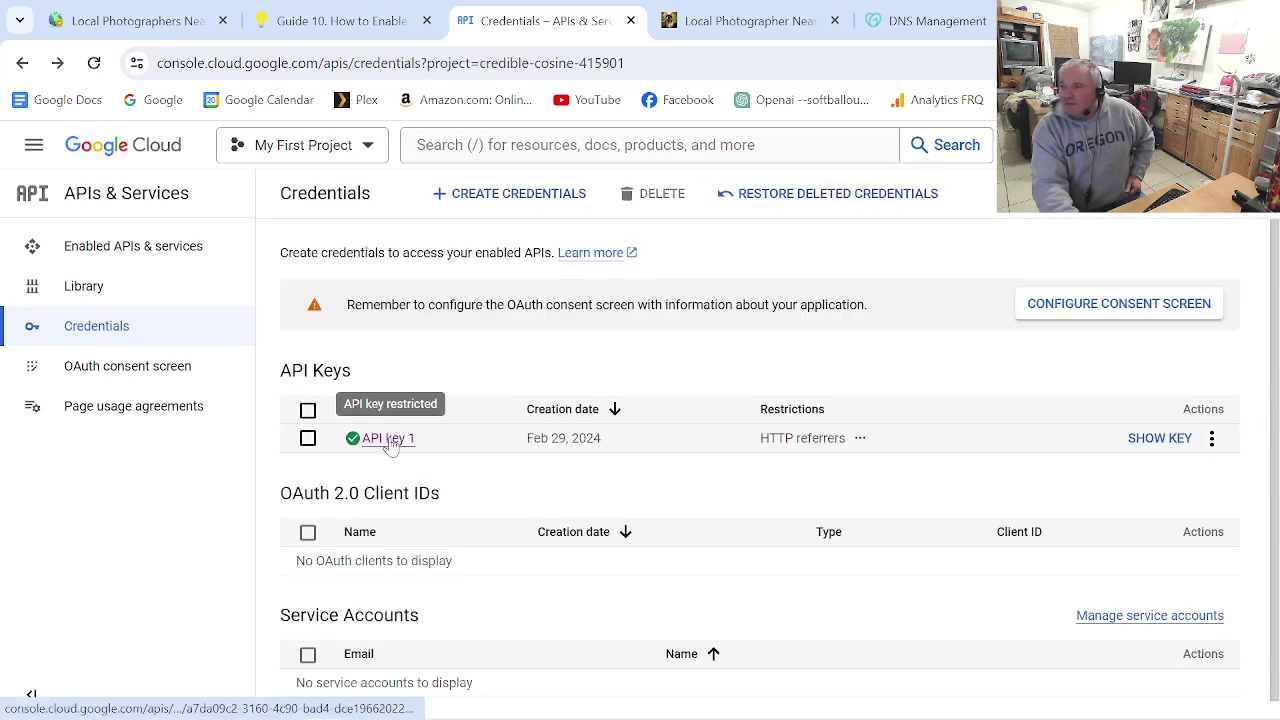
click(437, 30)
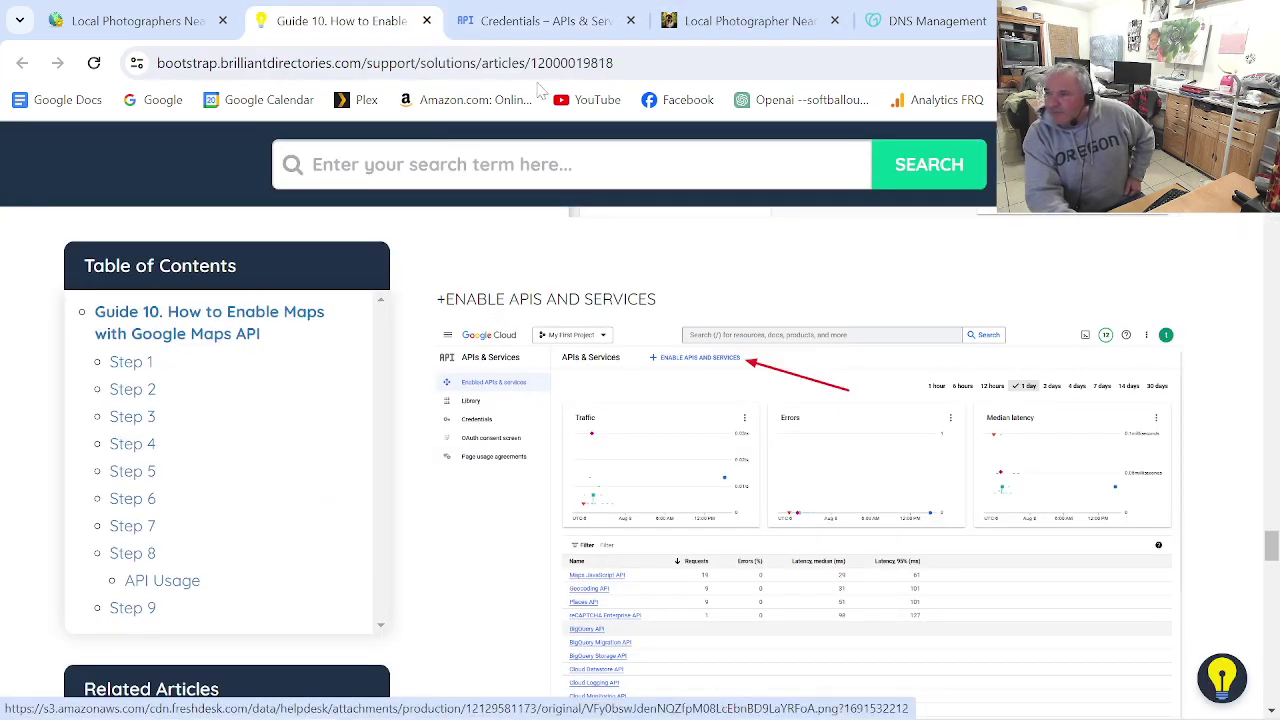
- Go to the project's enabled APIs and services in Google Cloud and open the API Library from there
click(535, 22)
click(140, 248)
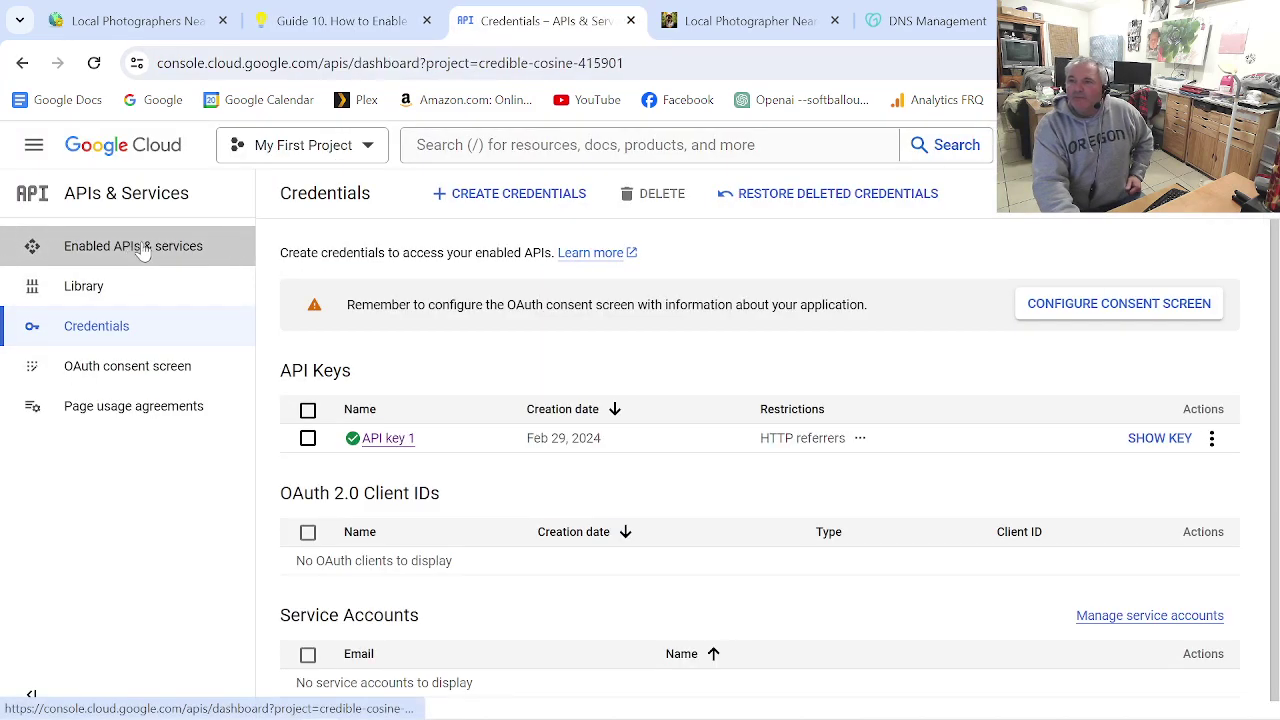
click(545, 200)
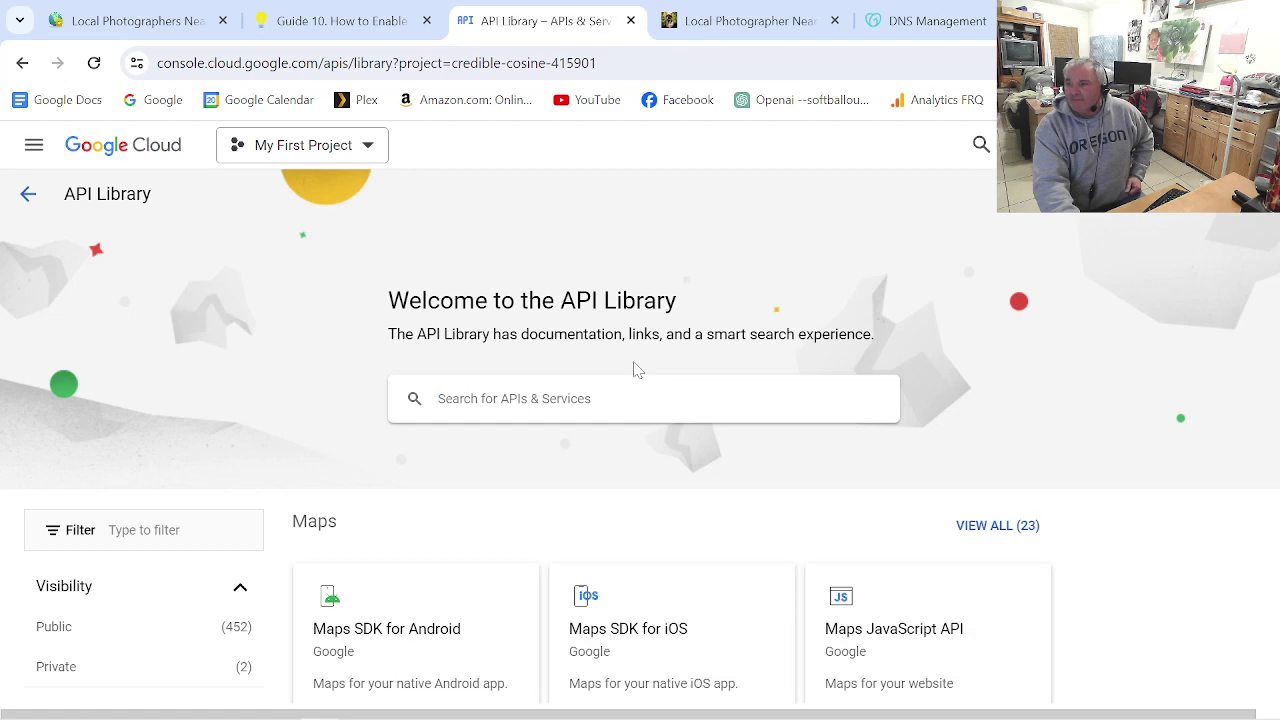
scroll(636, 370, down, 1)
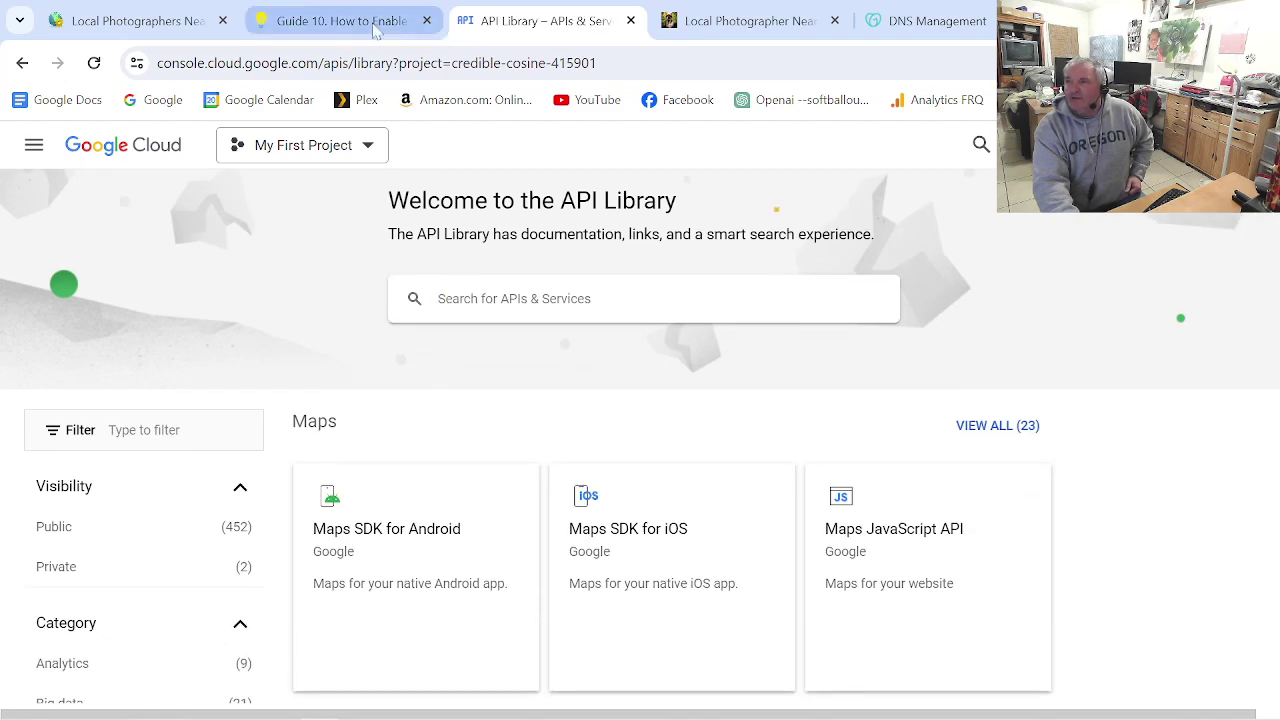
- Check the Places API entry in the guide's Step 8 and return to the API Library
click(340, 20)
scroll(488, 440, down, 5)
scroll(500, 437, down, 2)
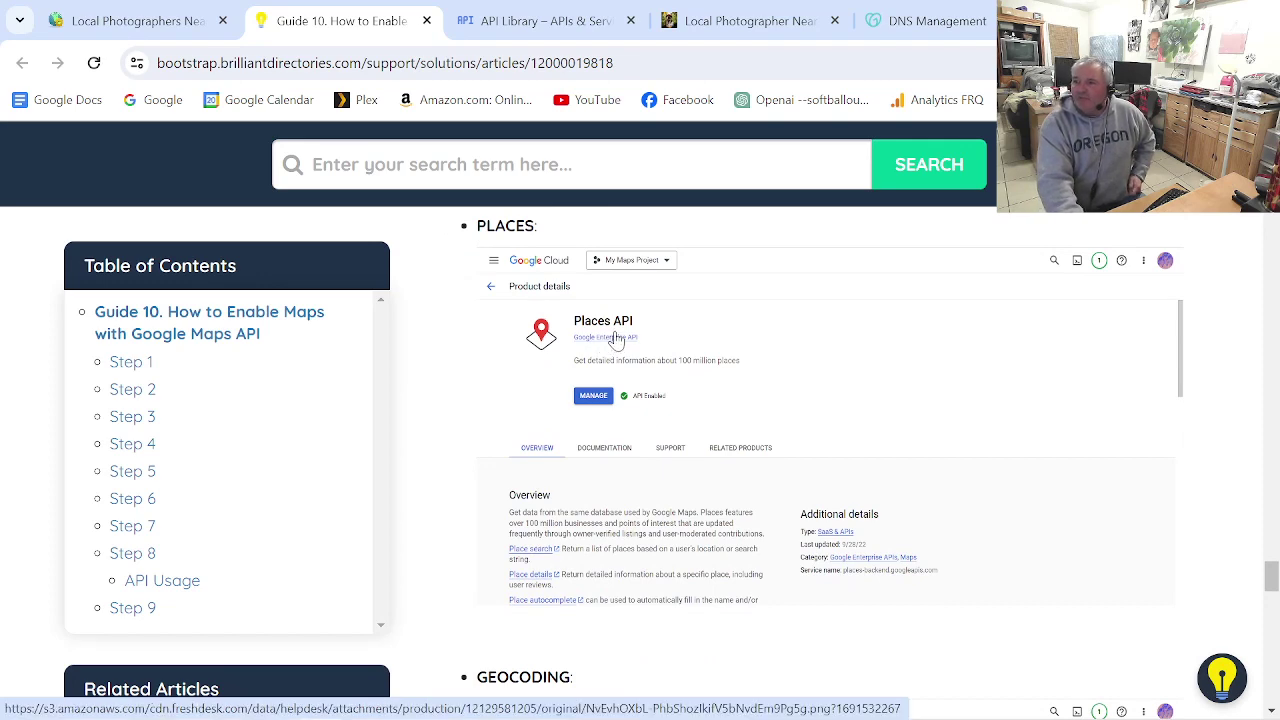
click(540, 22)
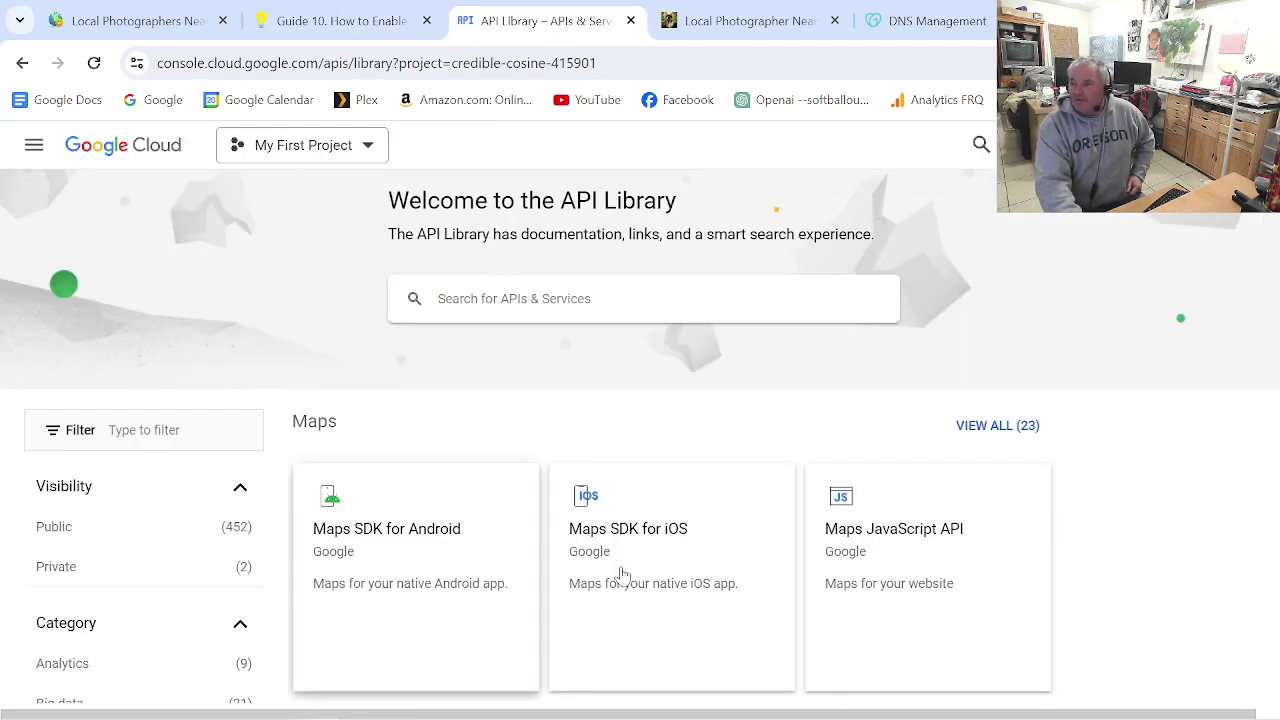
- Search the API Library for "places api" and enable Places API for My First Project
scroll(772, 572, down, 3)
scroll(777, 577, up, 3)
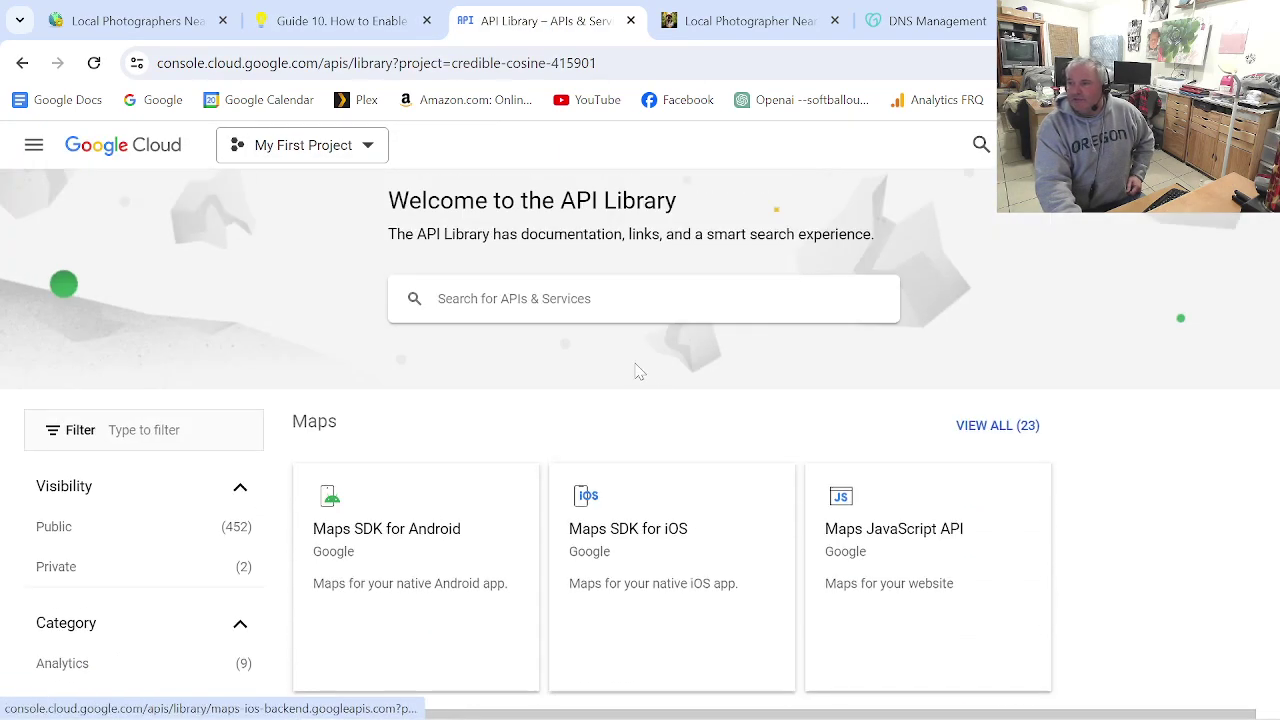
click(603, 317)
text(pla)
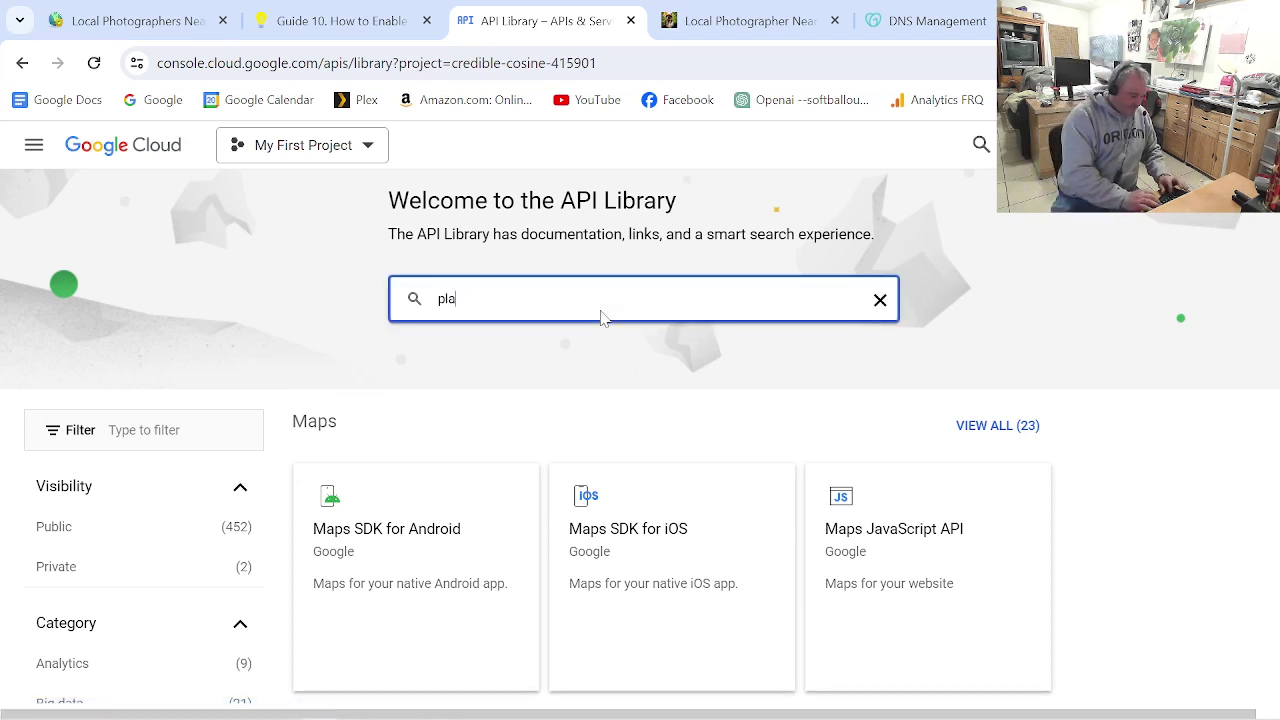
text(ce)
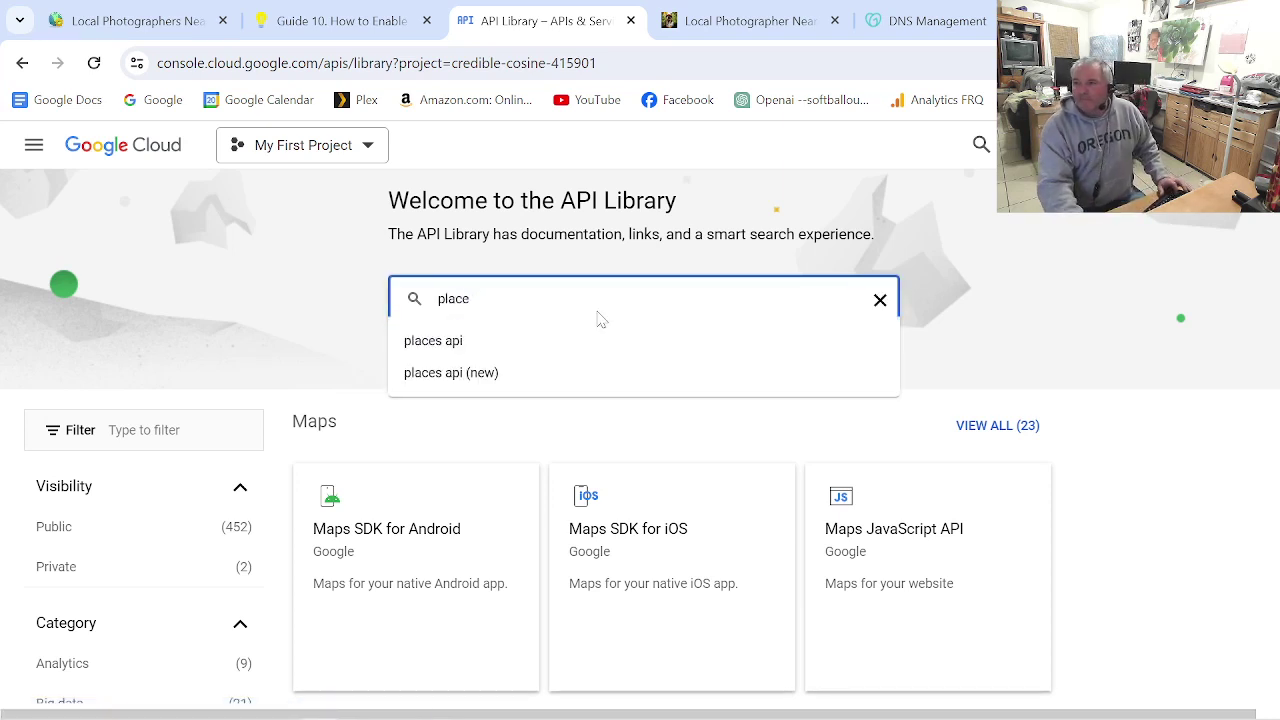
click(508, 345)
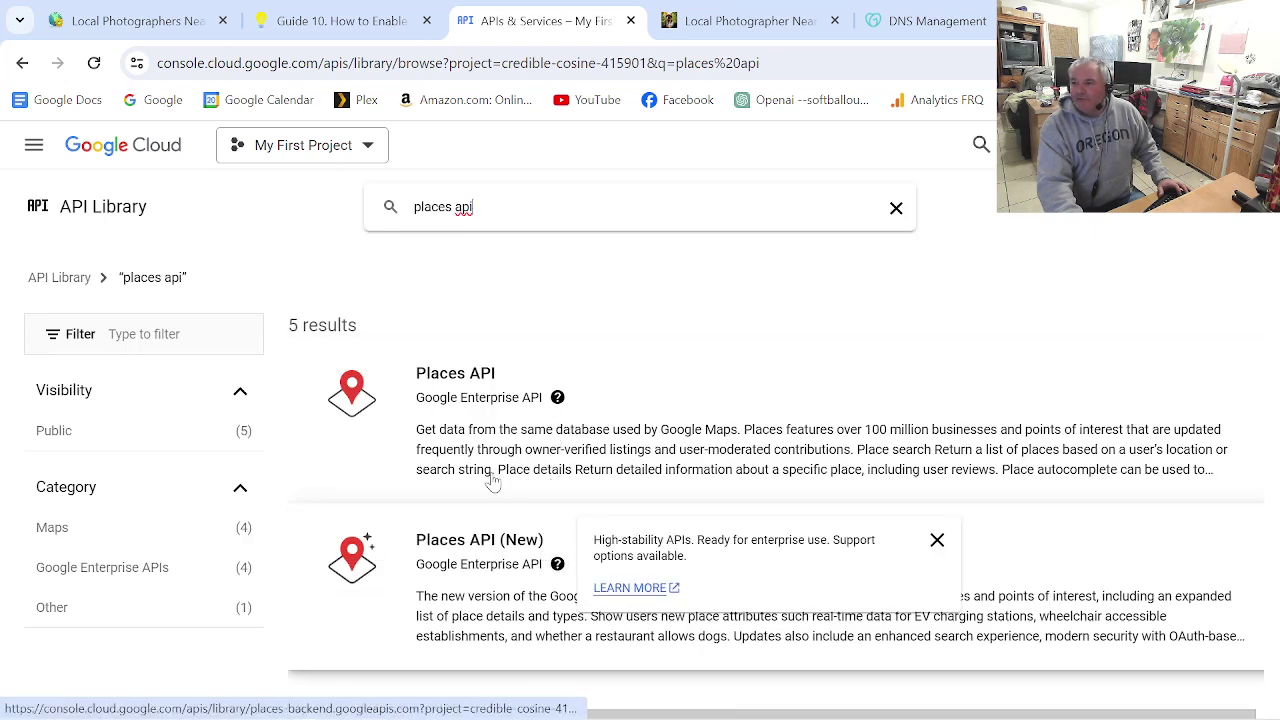
click(465, 396)
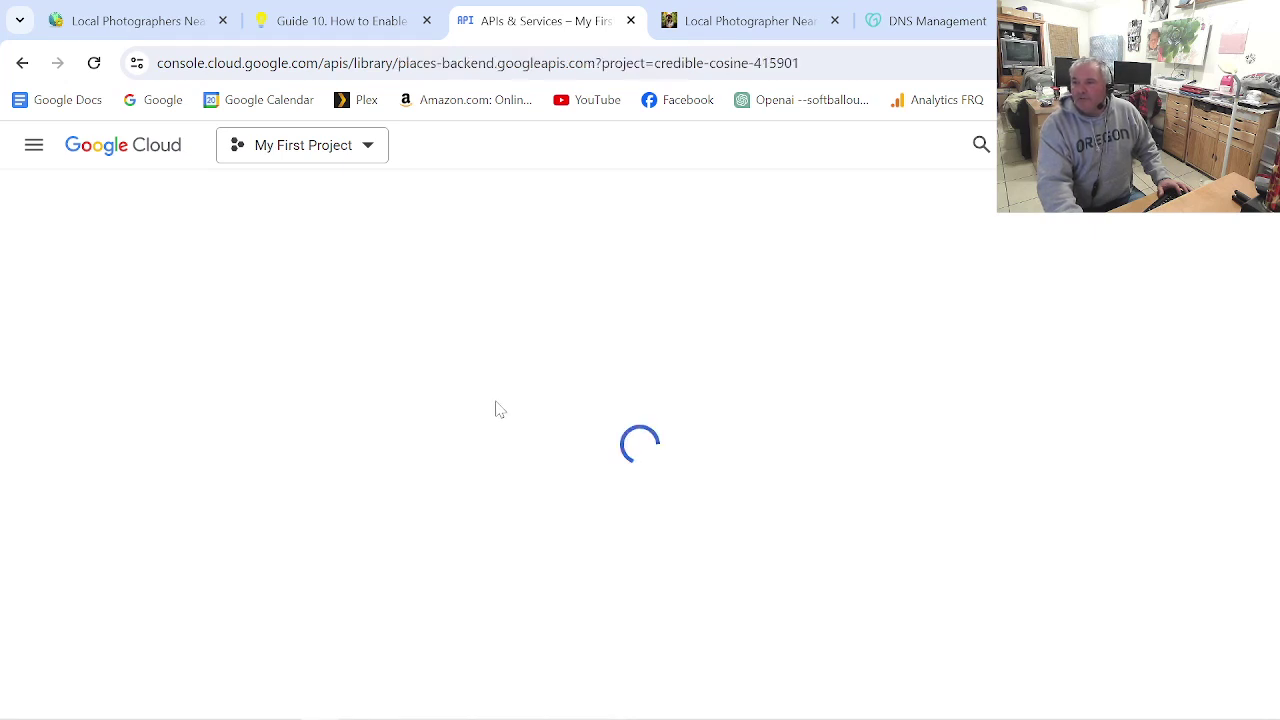
click(240, 402)
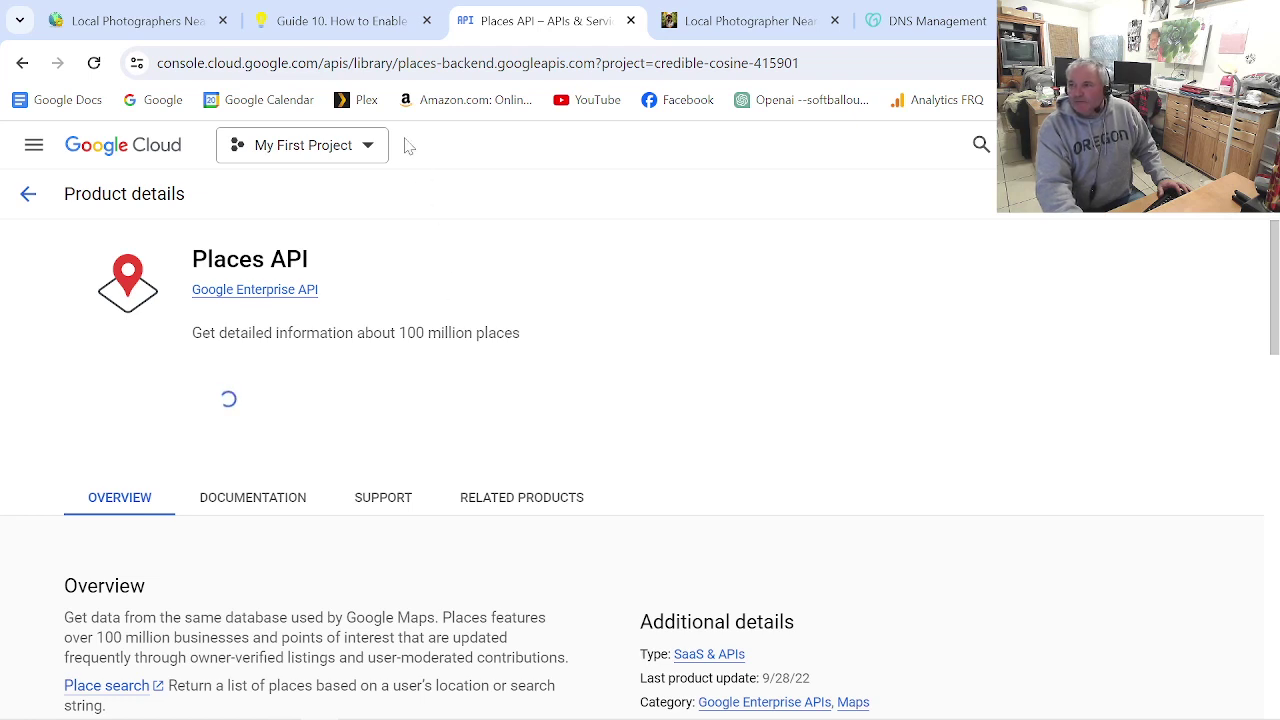
- Check the Geocoding entry in the guide and return to Google Cloud's list of map products
click(341, 20)
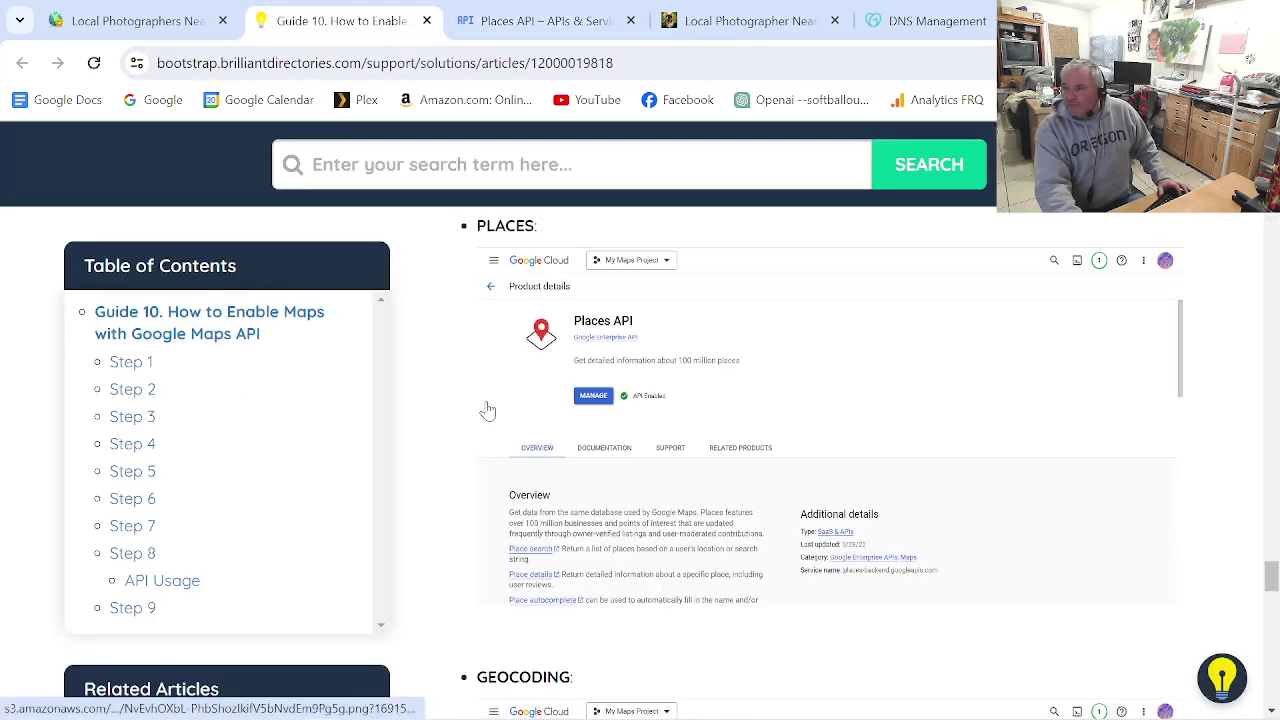
scroll(528, 400, down, 4)
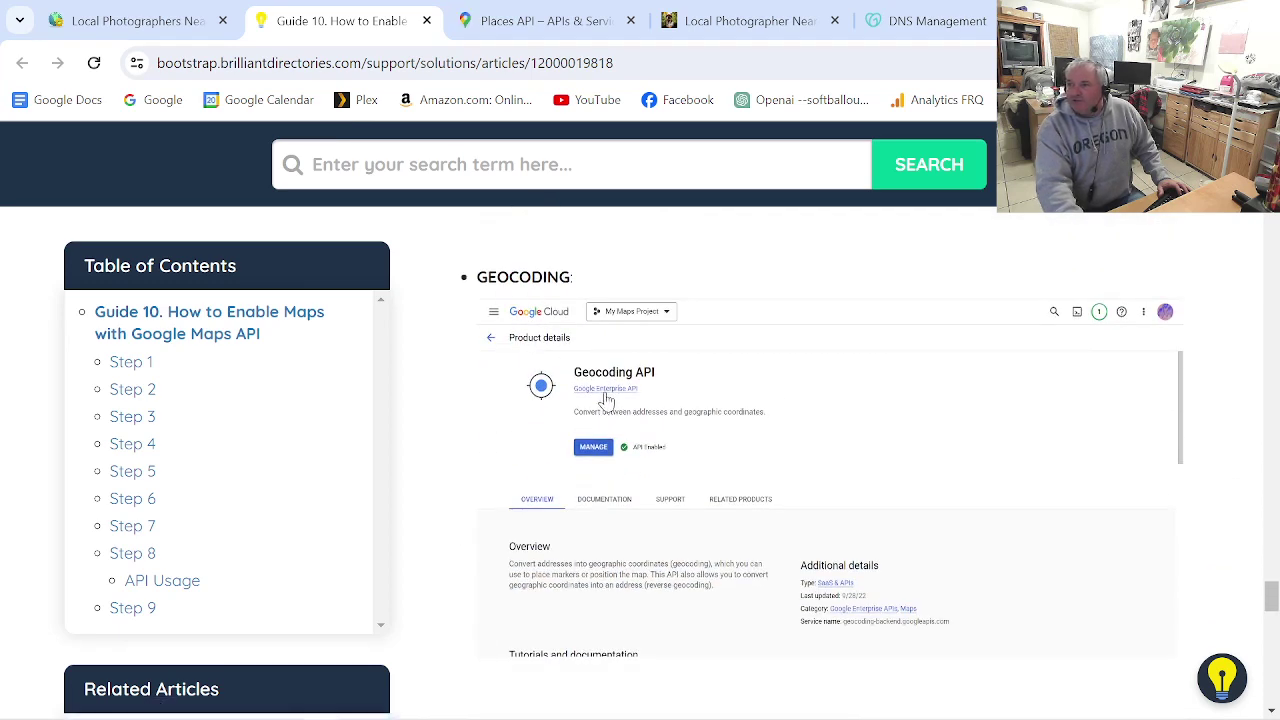
click(528, 22)
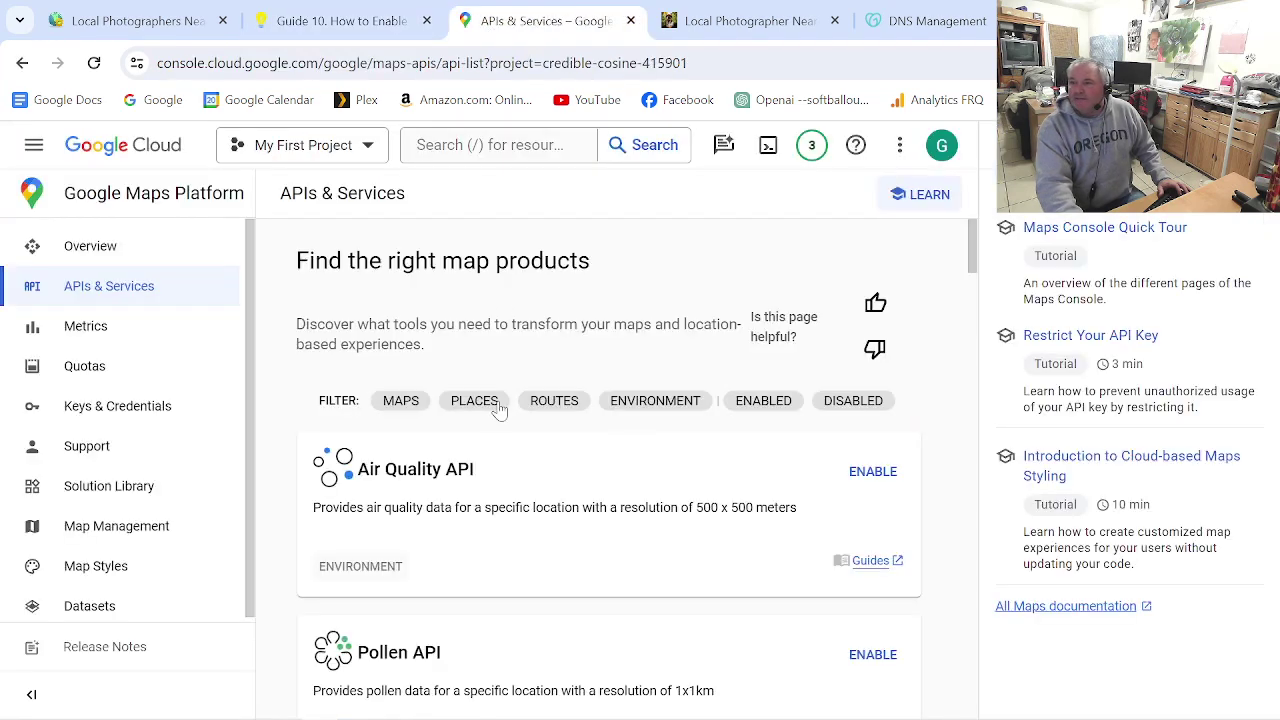
scroll(502, 427, down, 3)
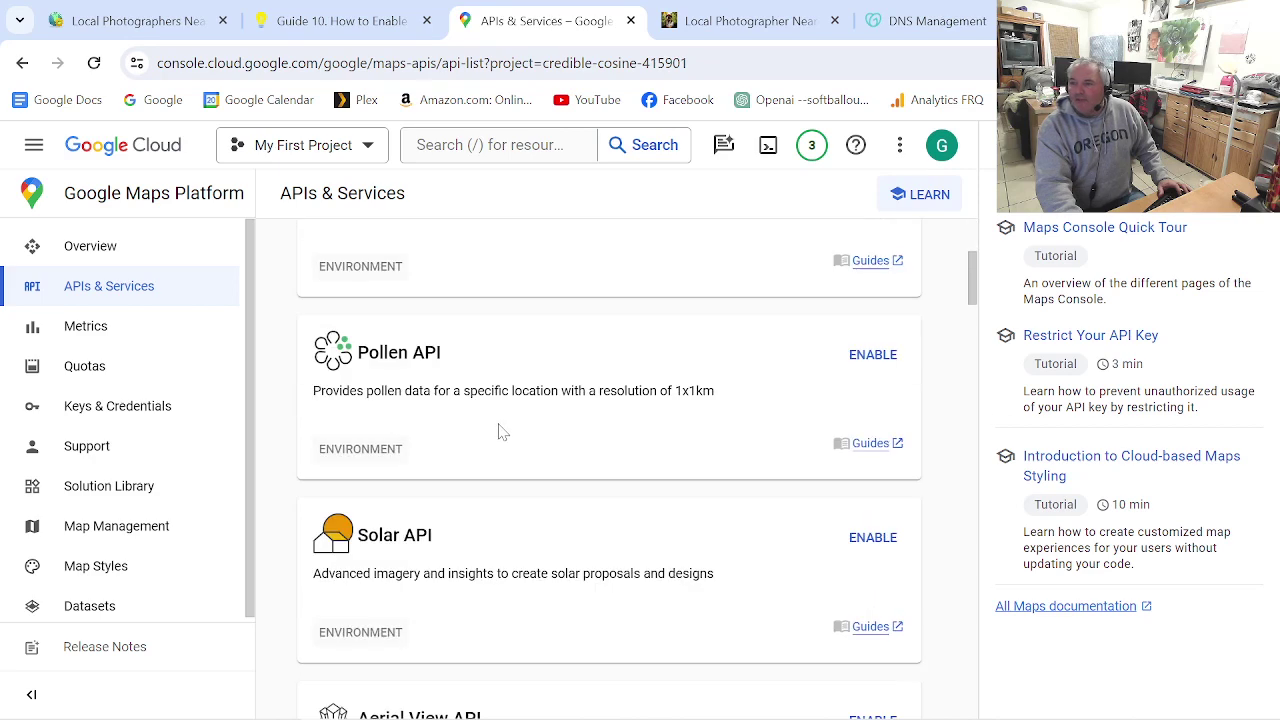
scroll(502, 430, up, 3)
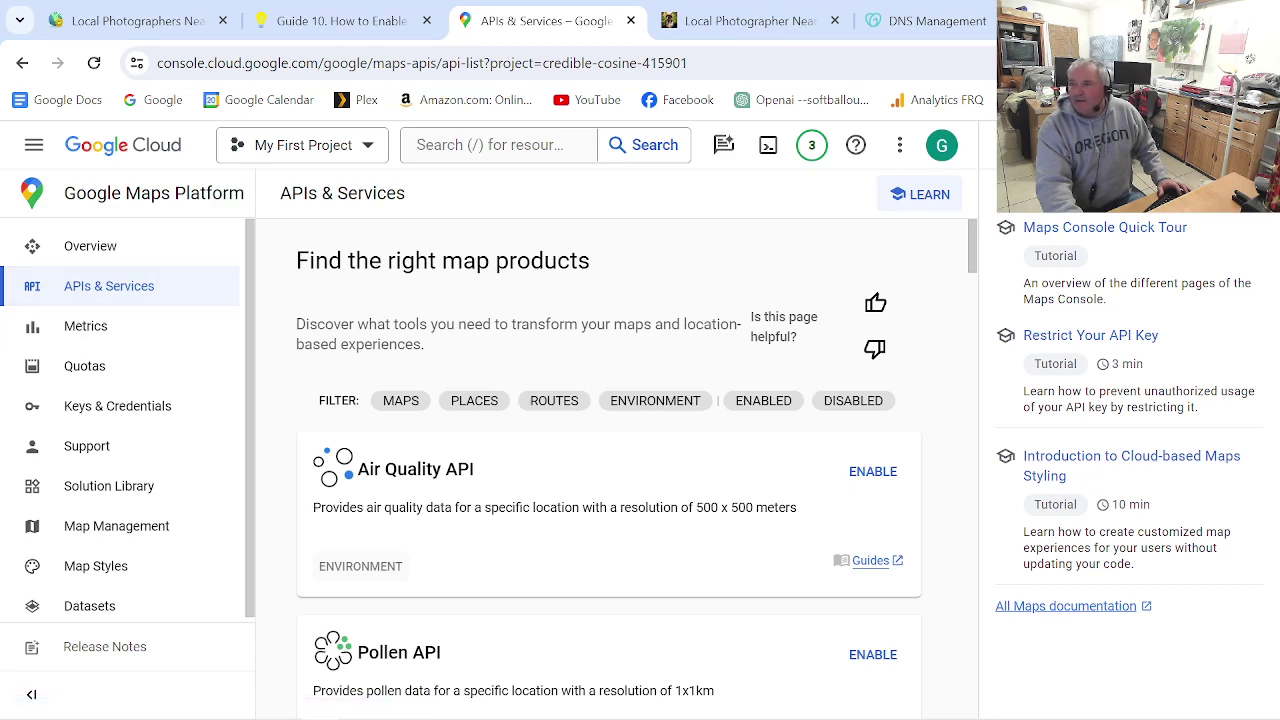
- Search the console for "geocoding", open the Address Geocoding in the Google Maps APIs article and close it again
key(/)
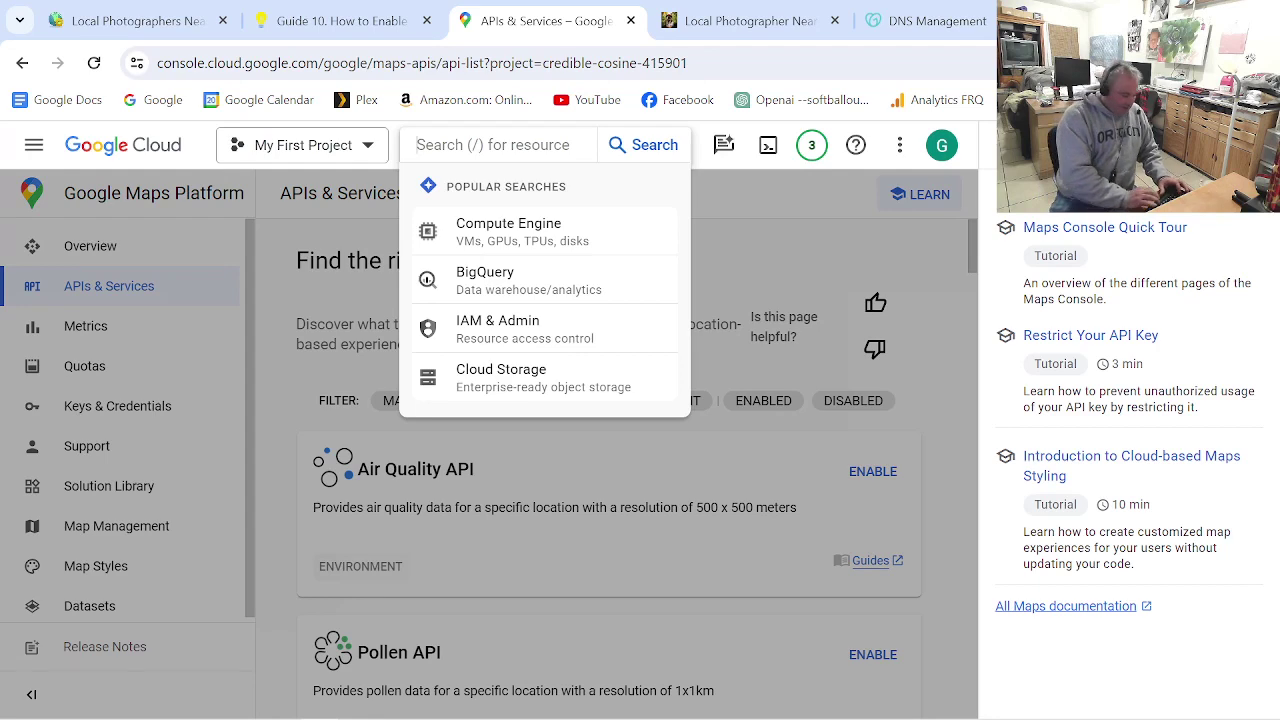
text(geo)
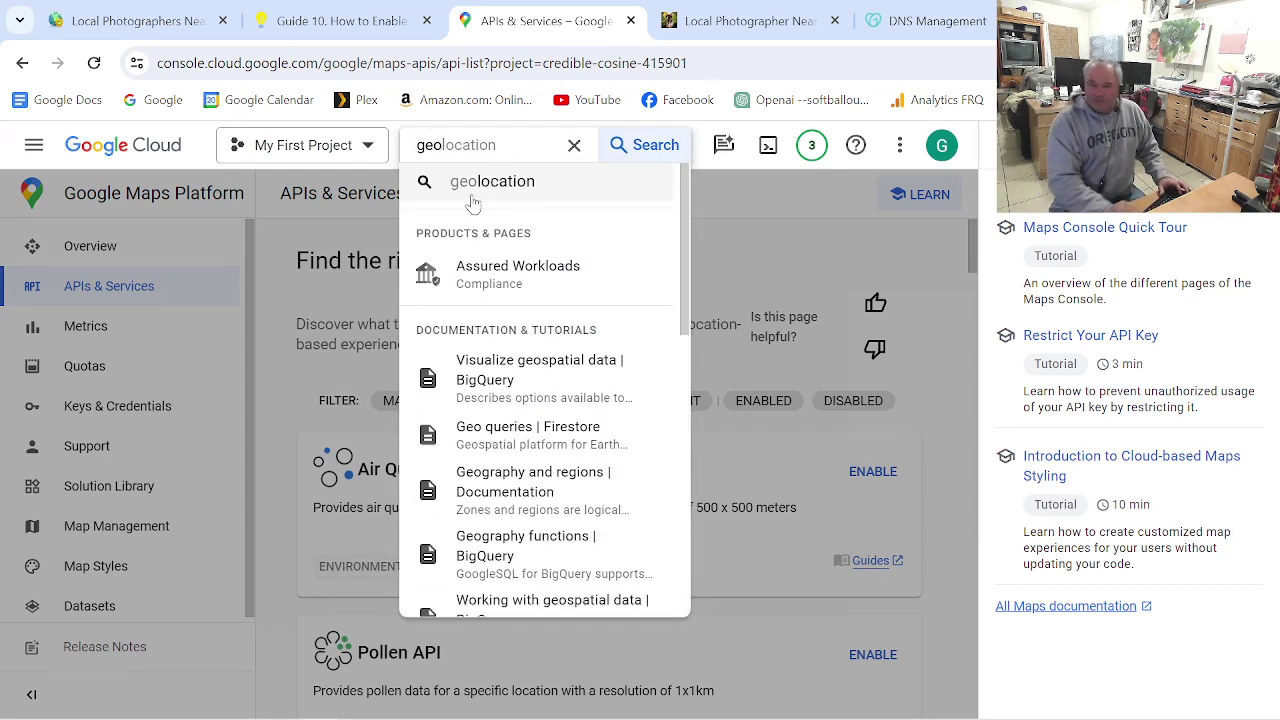
text(codding)
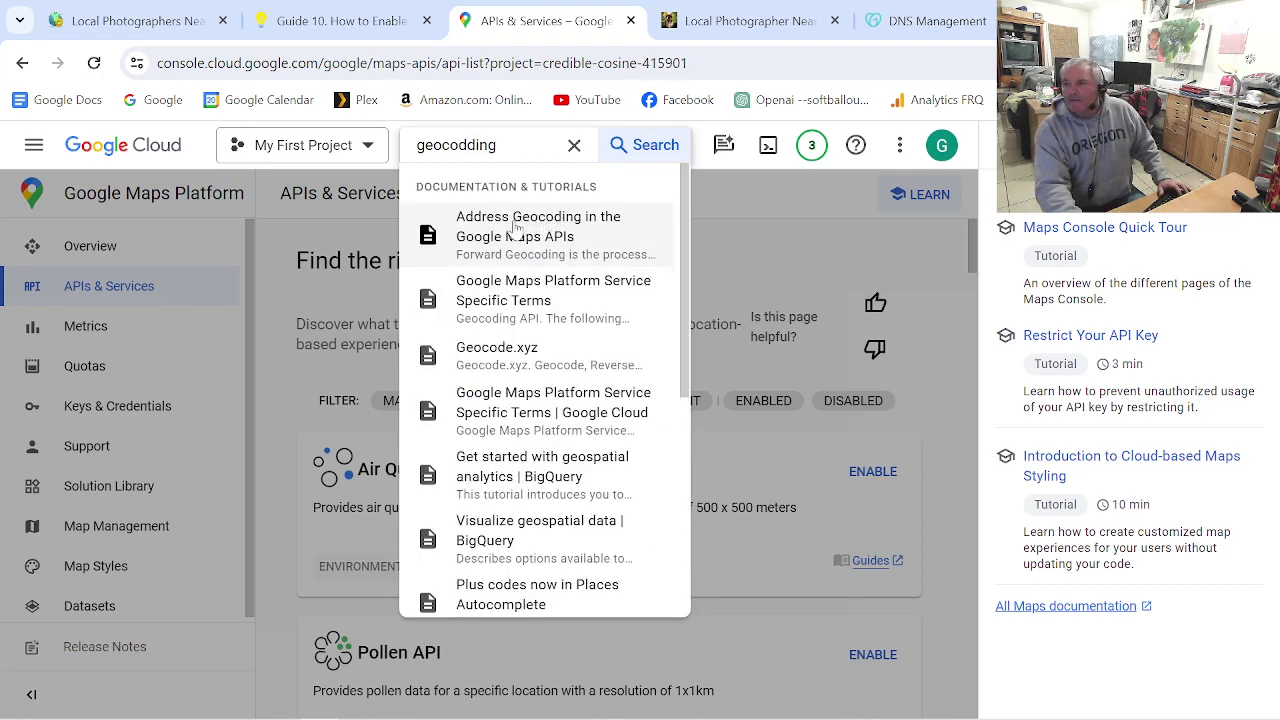
key(Left)
key(Left)
key(Left)
key(BackSpace)
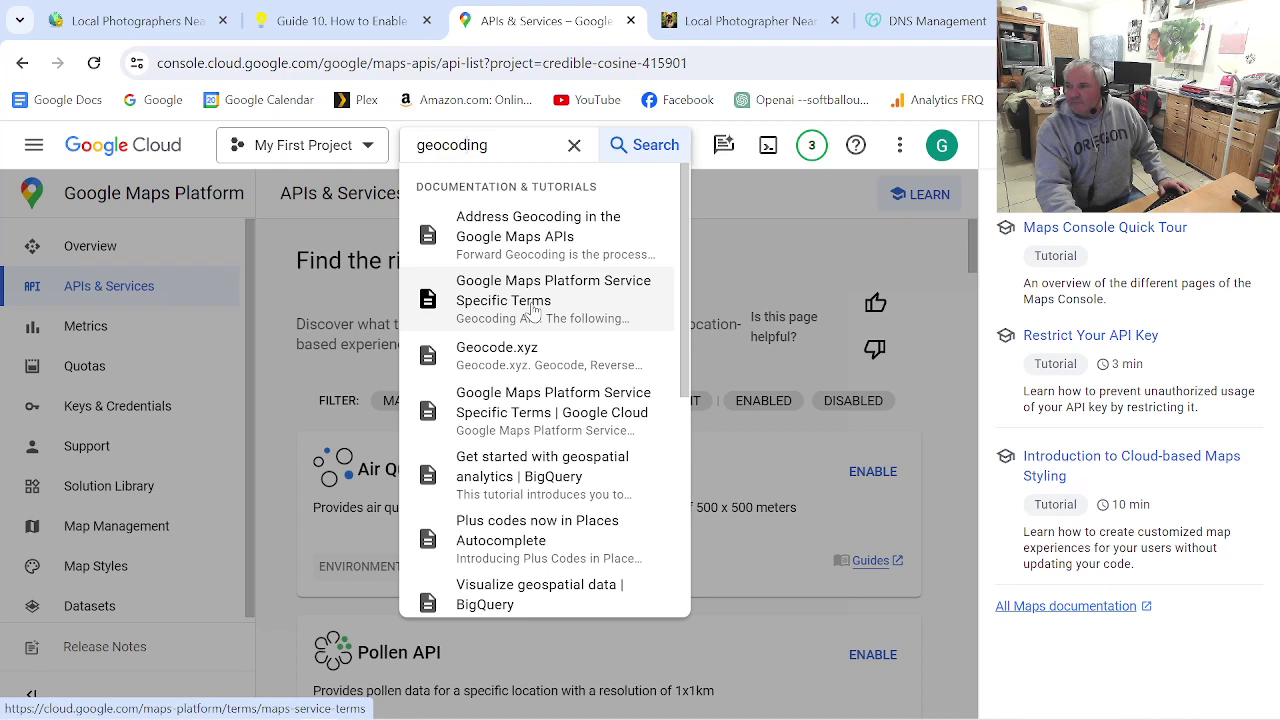
click(522, 253)
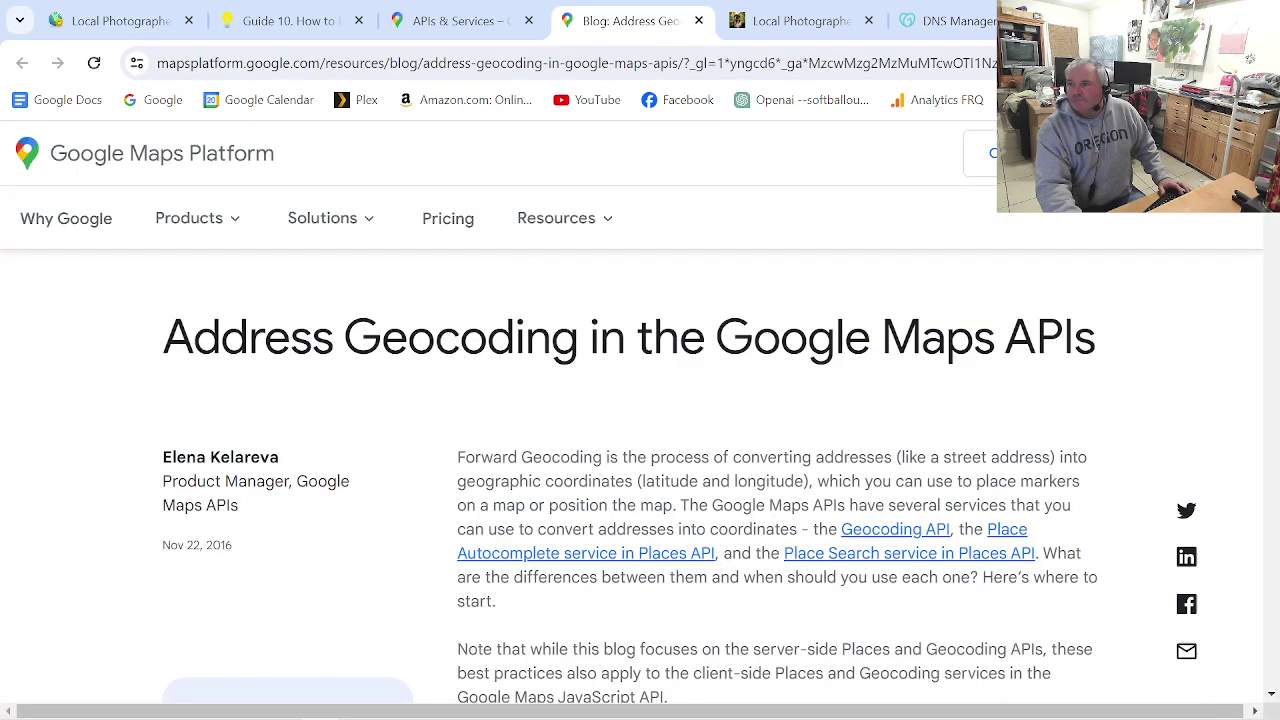
click(698, 20)
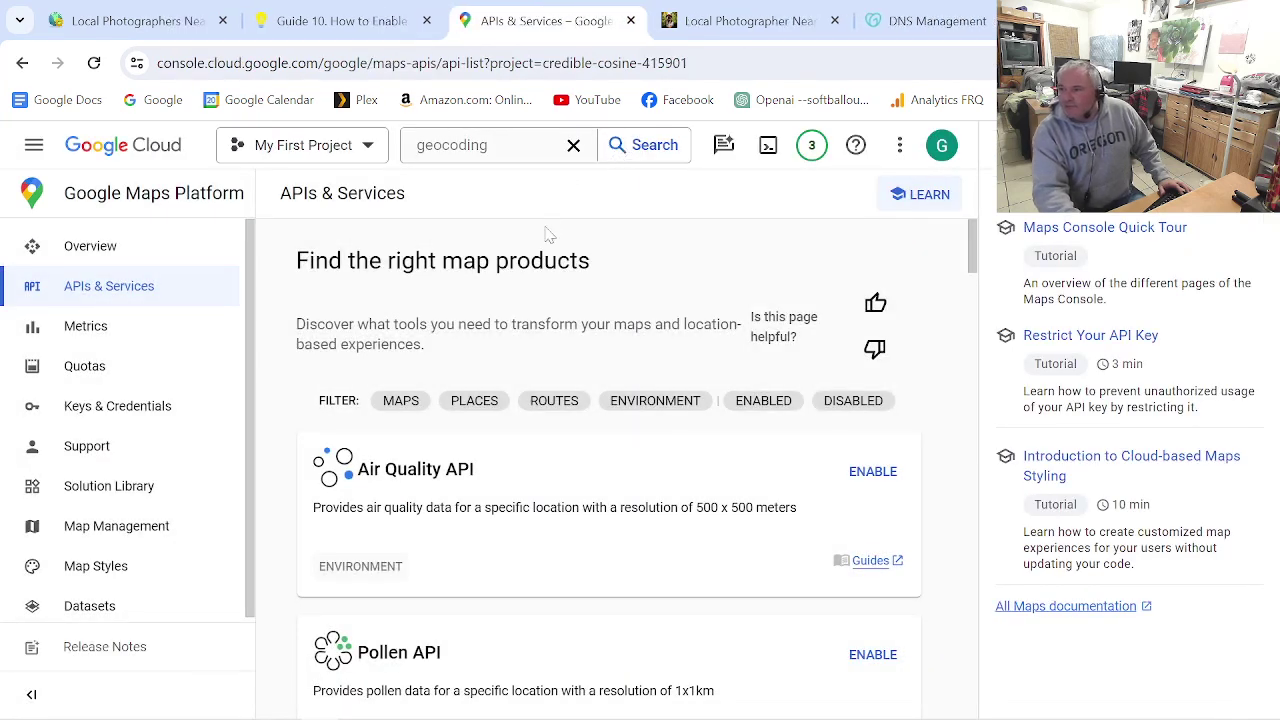
- Look through the Google Maps Platform product list for the Geocoding API
scroll(500, 349, down, 1)
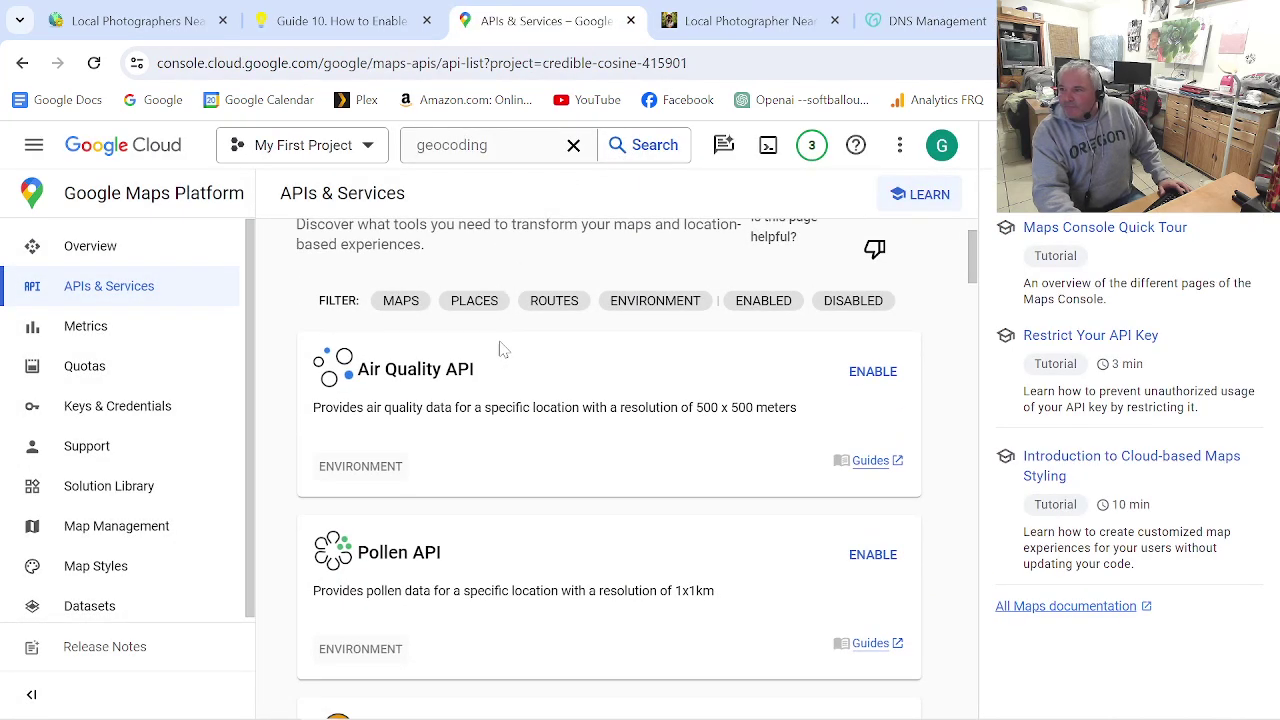
scroll(503, 349, down, 6)
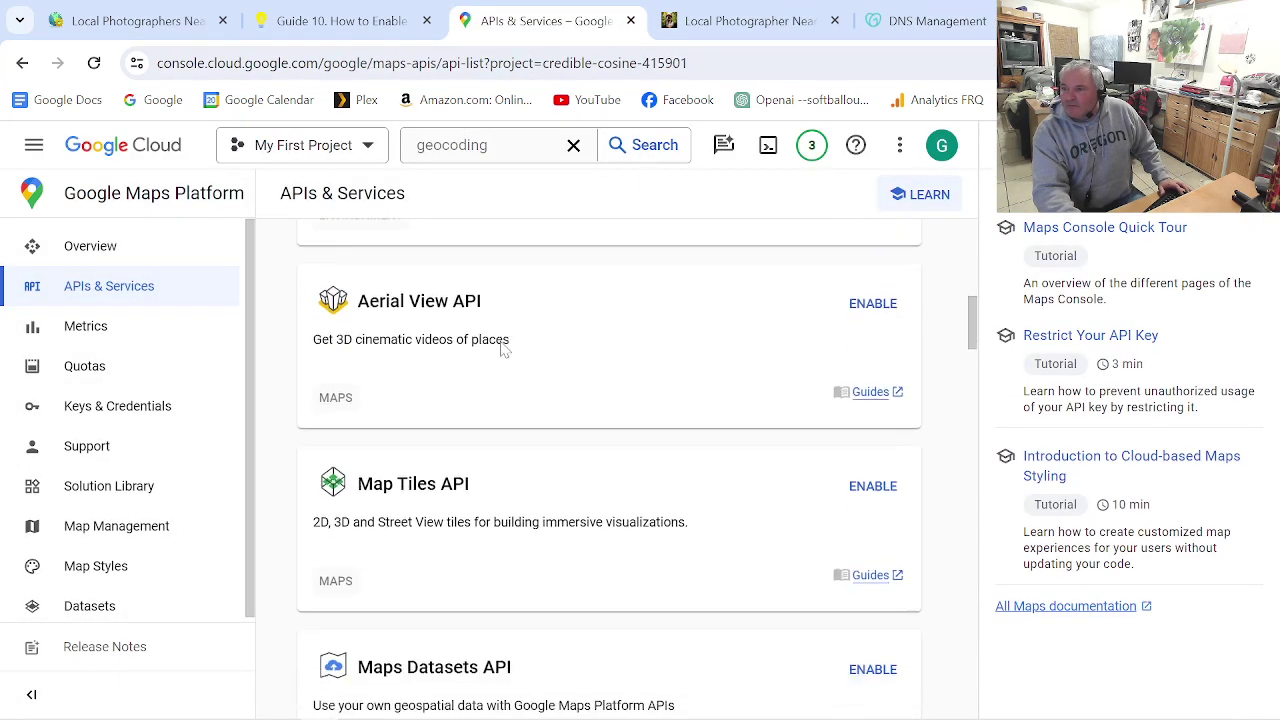
scroll(503, 349, down, 8)
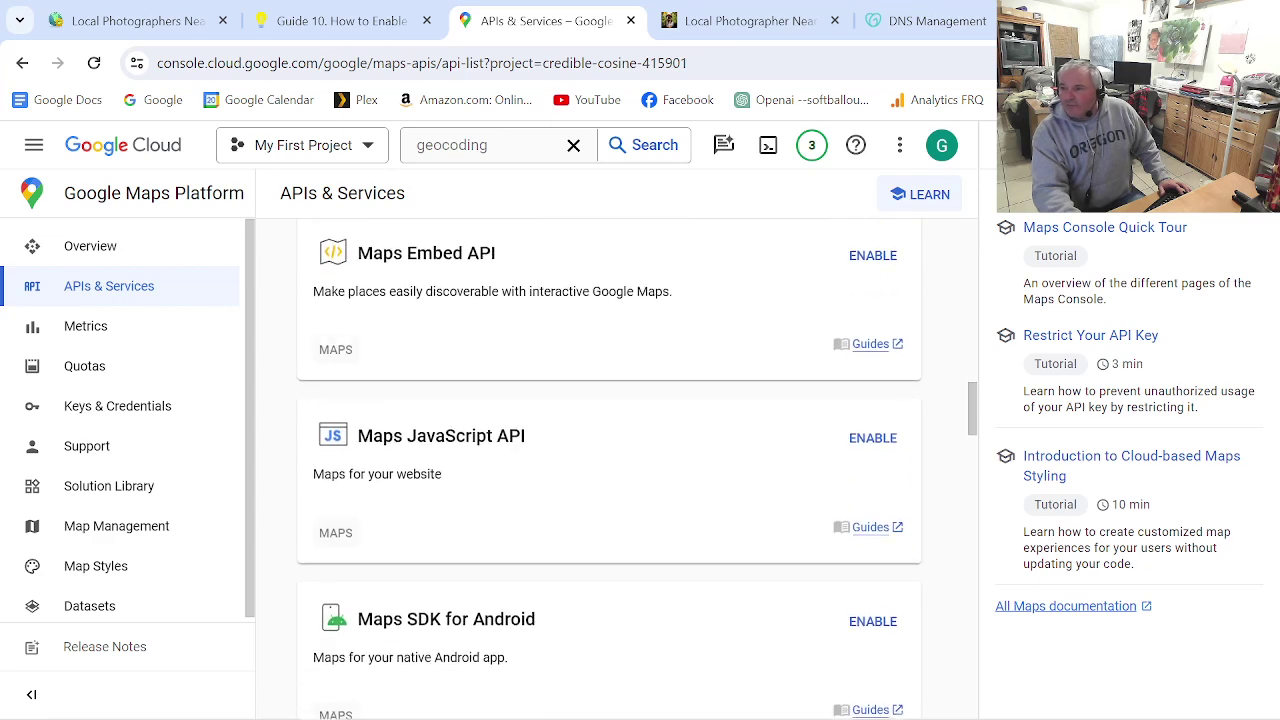
scroll(497, 355, down, 5)
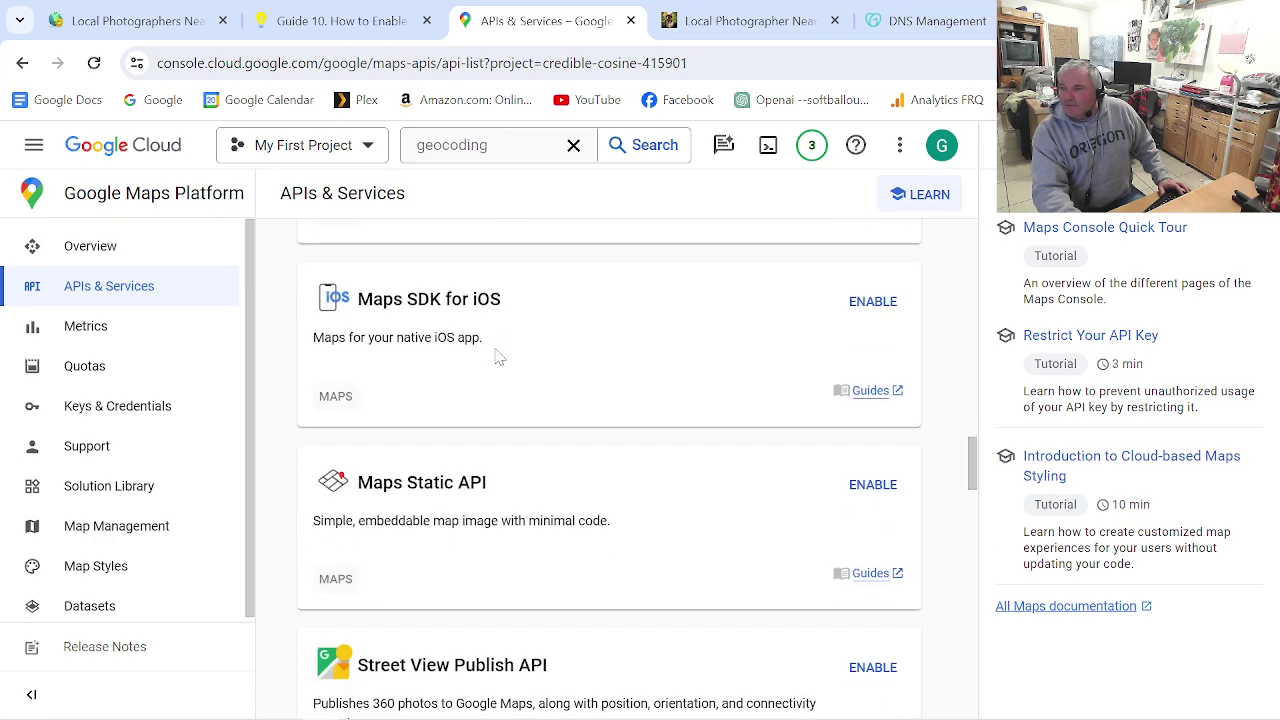
scroll(500, 357, down, 7)
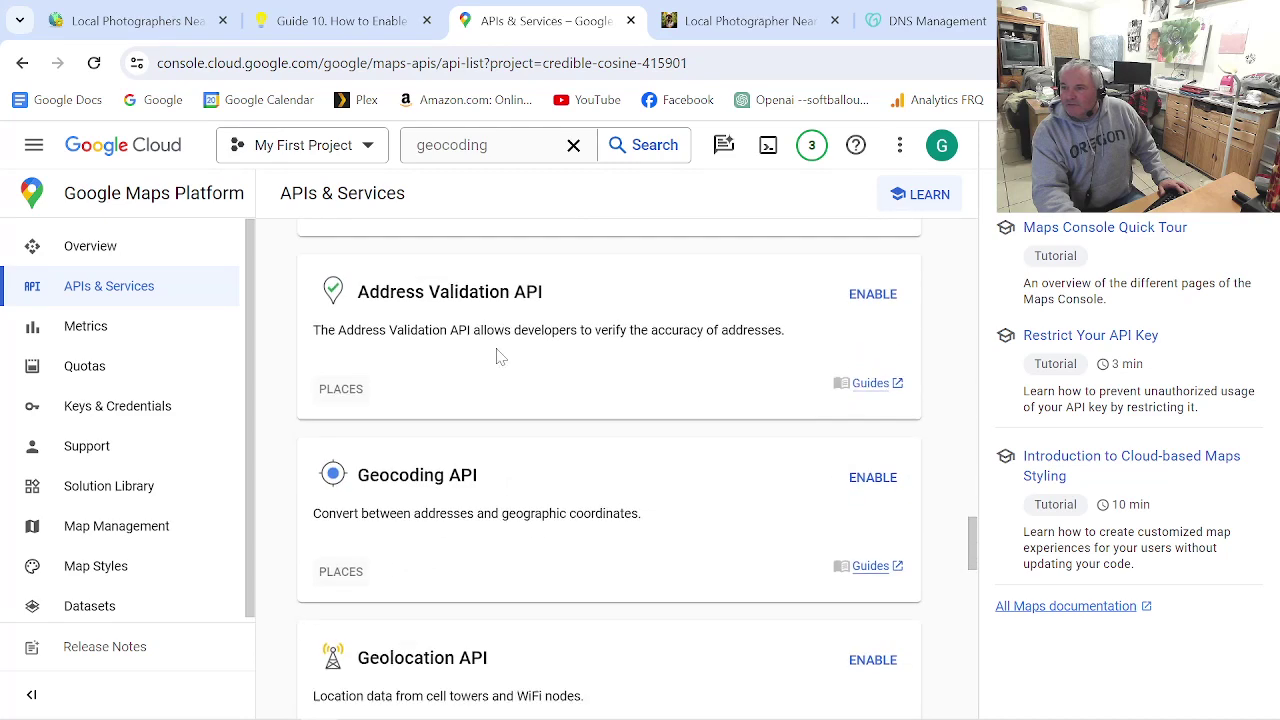
scroll(500, 357, up, 15)
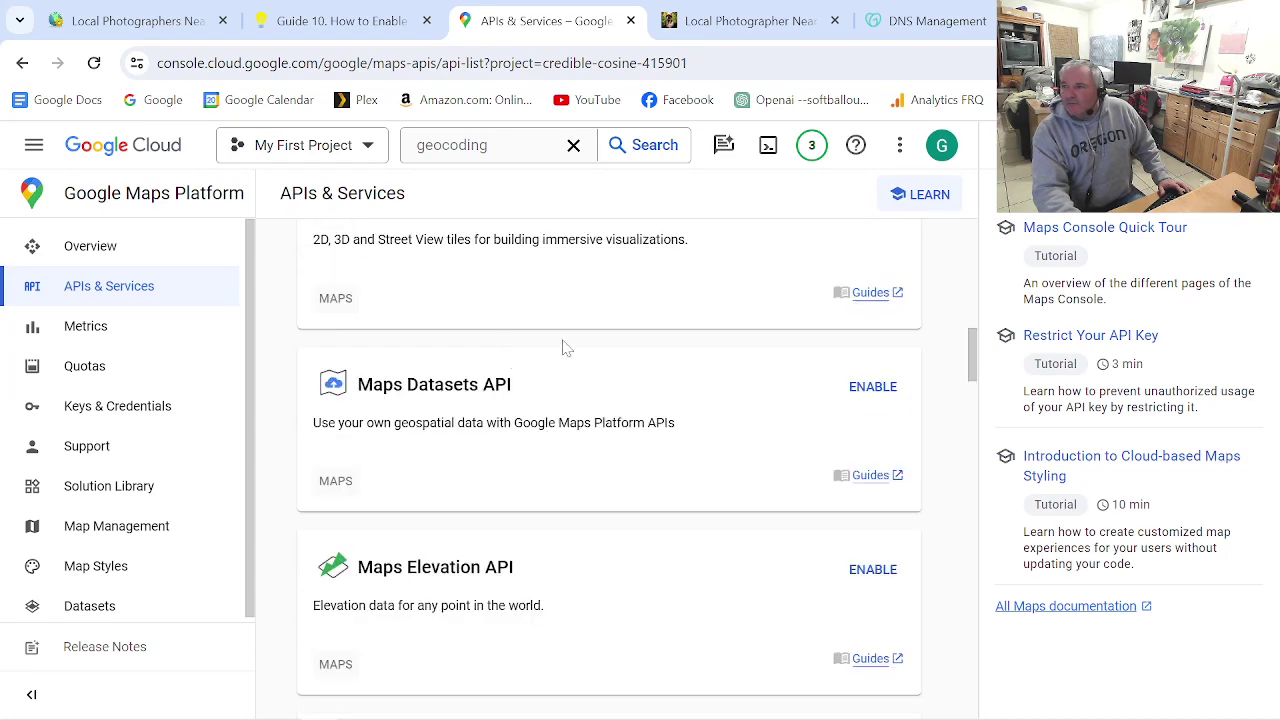
scroll(650, 333, up, 10)
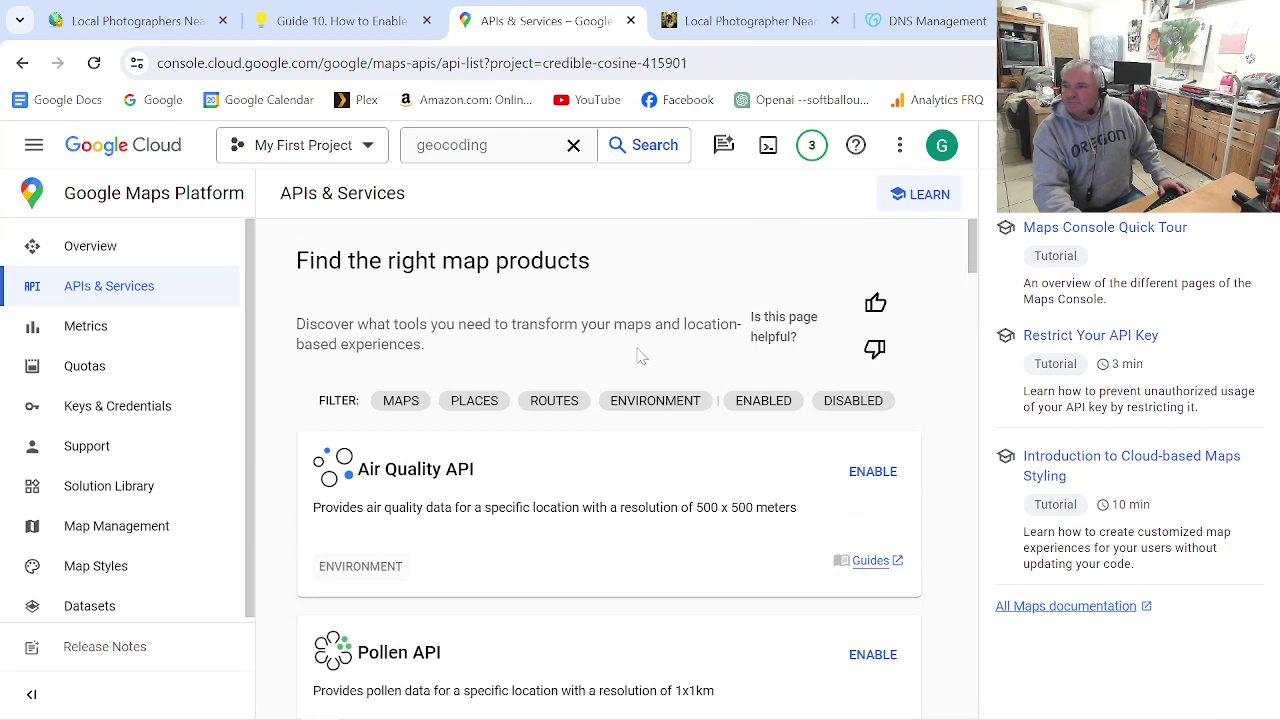
- Filter the map products by Maps, then by Enabled, and recheck the guide's Geocoding entry
click(400, 401)
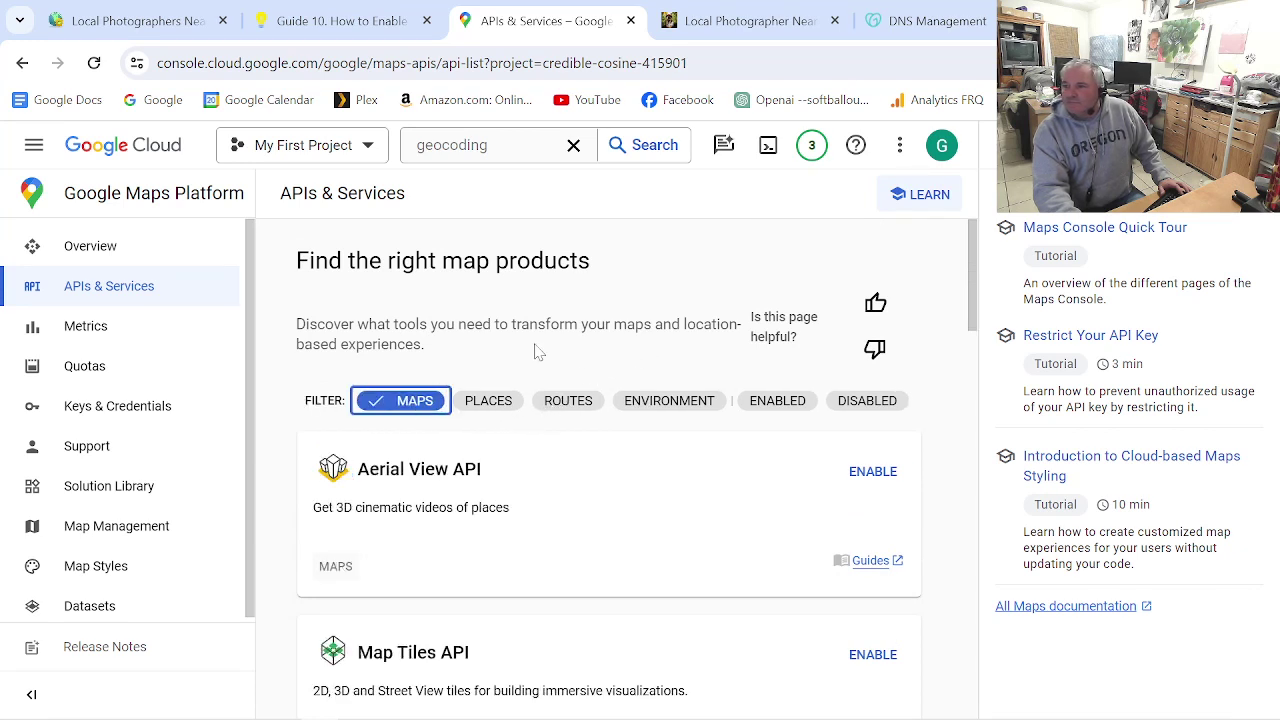
scroll(537, 351, down, 1)
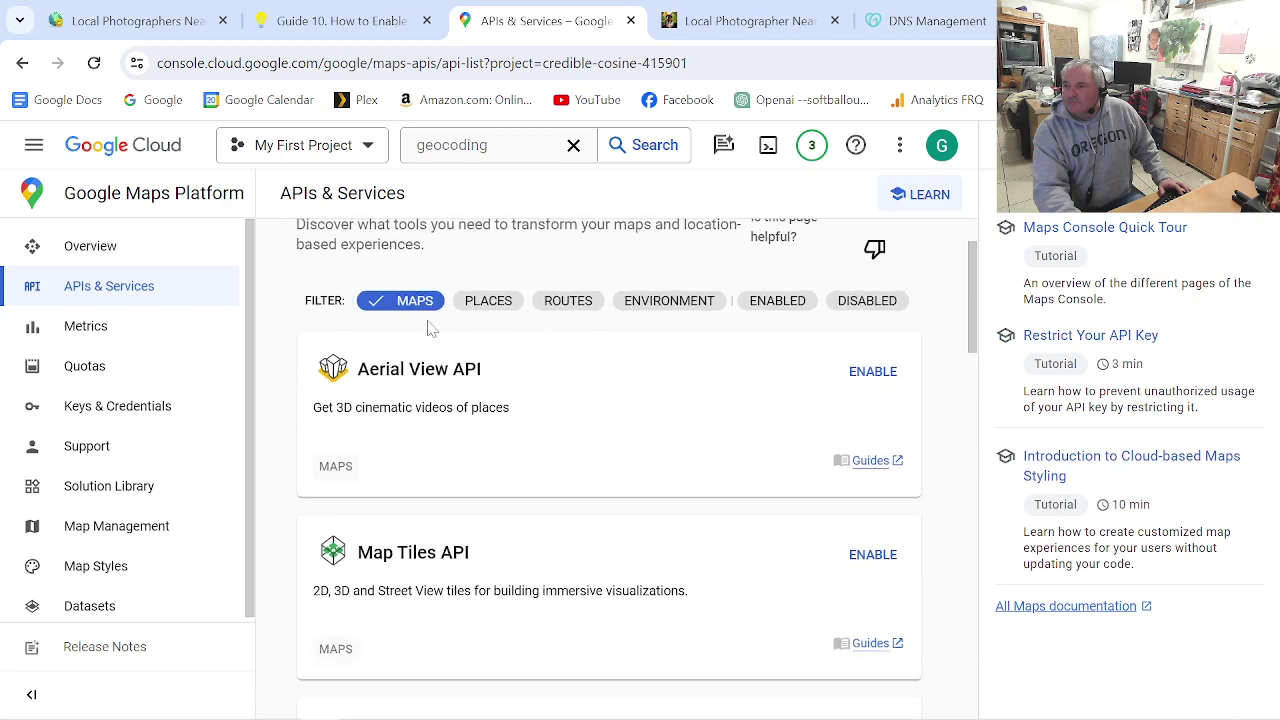
click(402, 305)
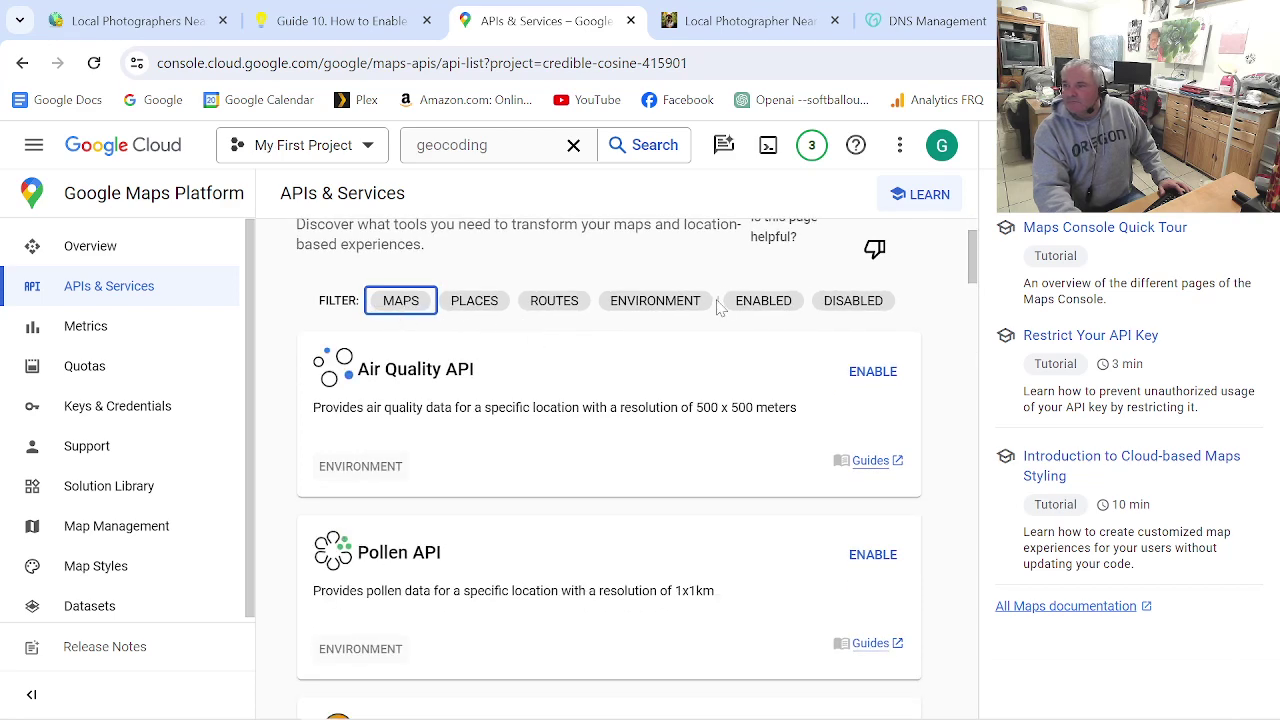
click(738, 302)
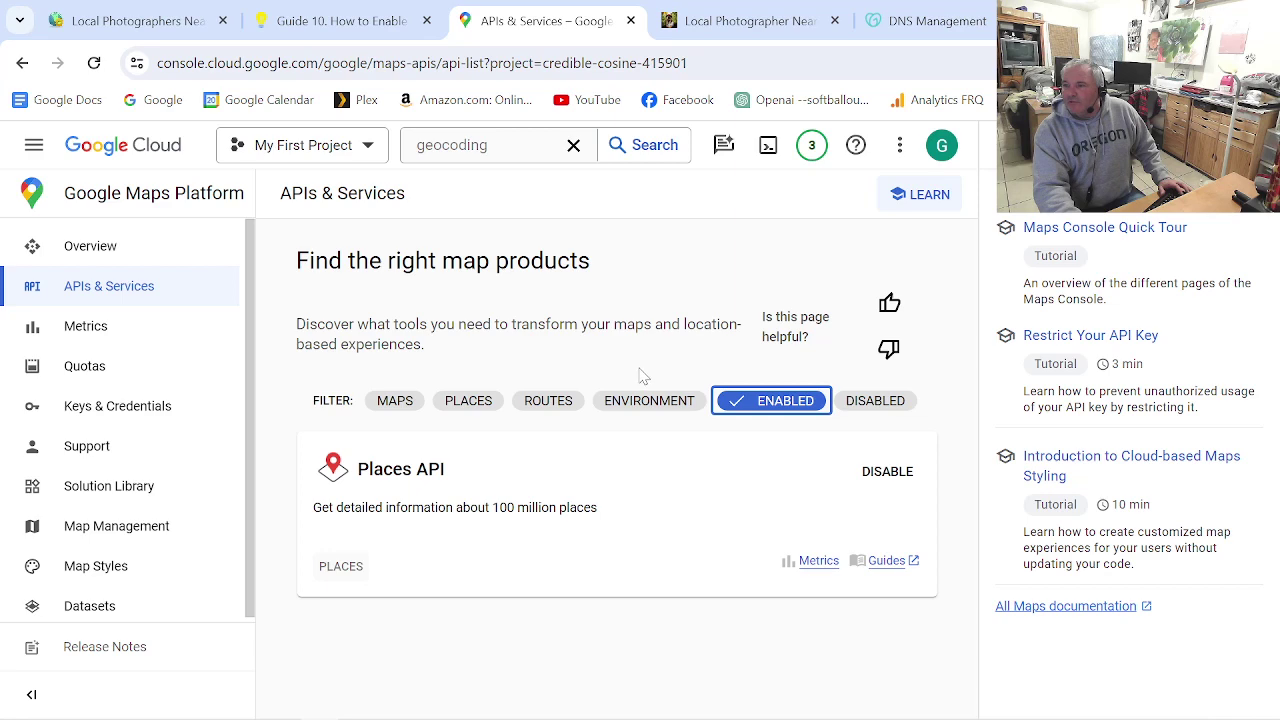
click(398, 403)
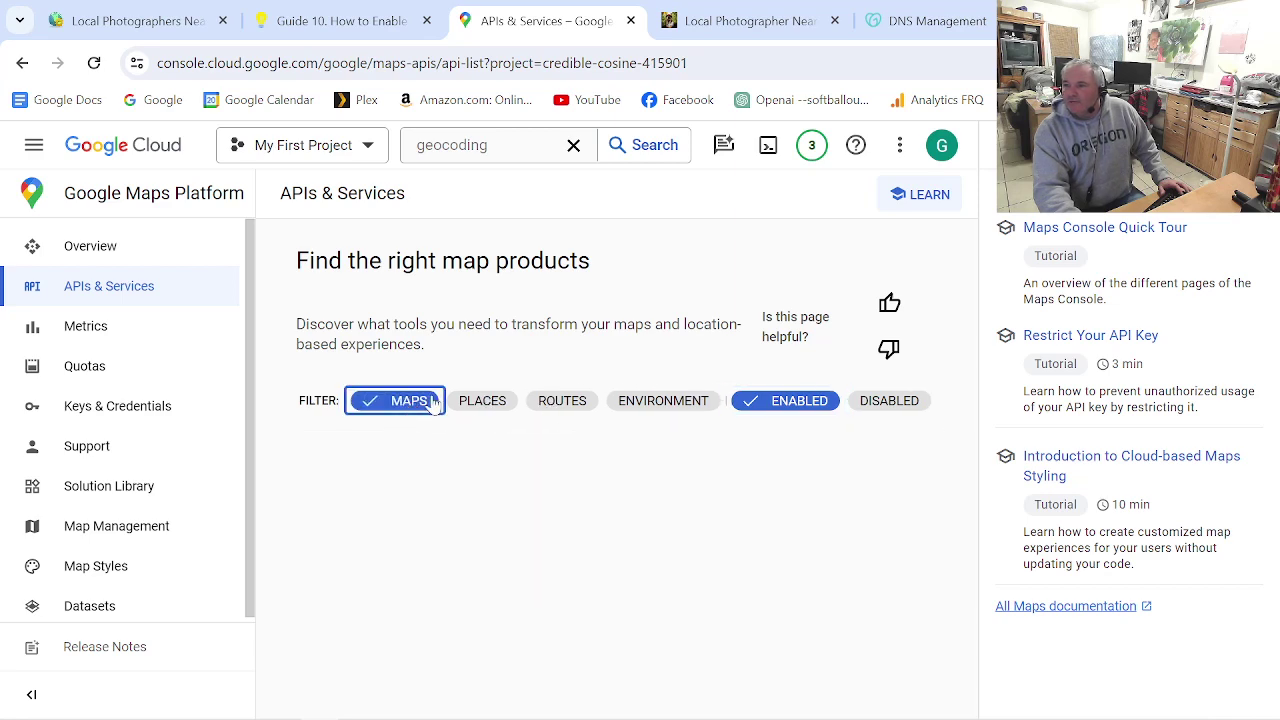
click(350, 20)
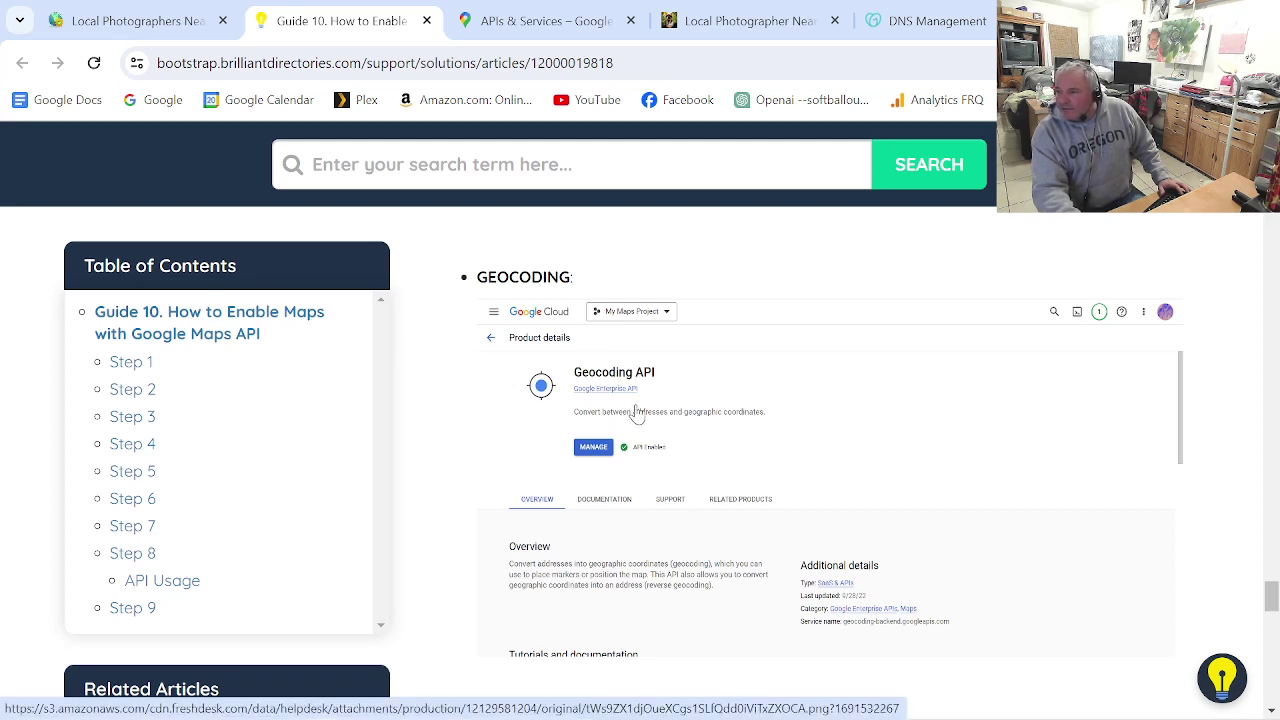
click(521, 20)
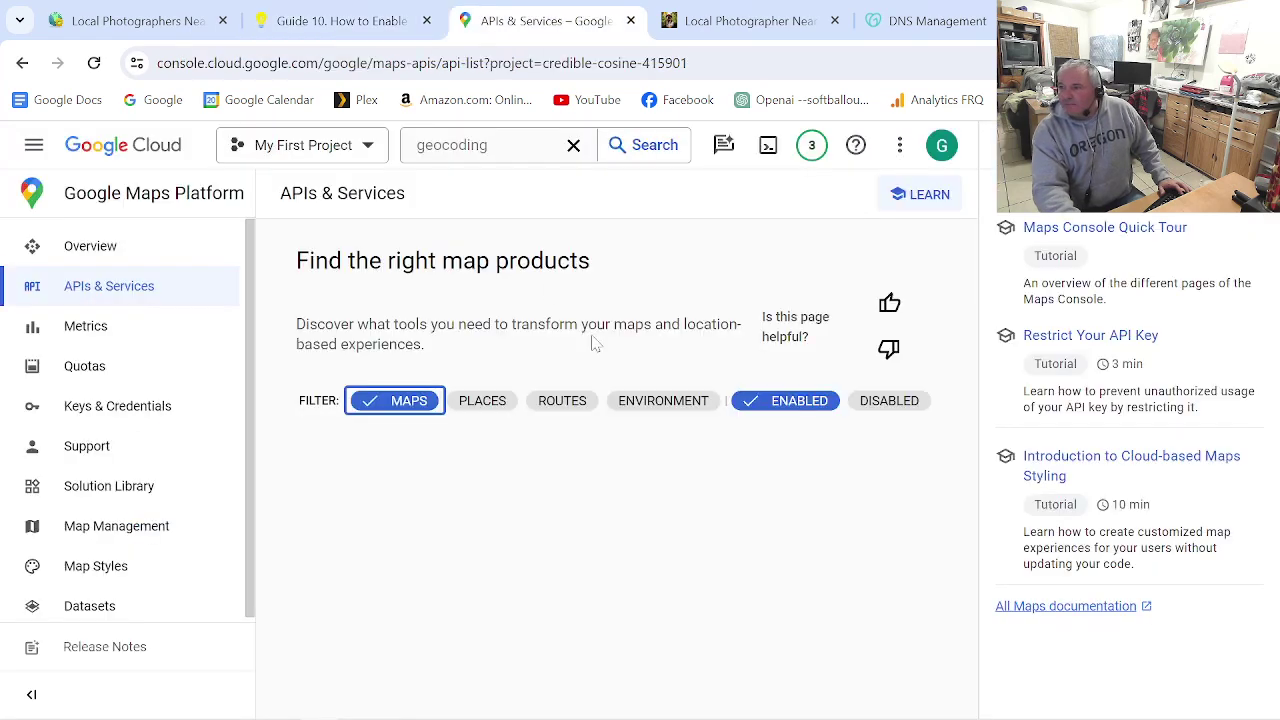
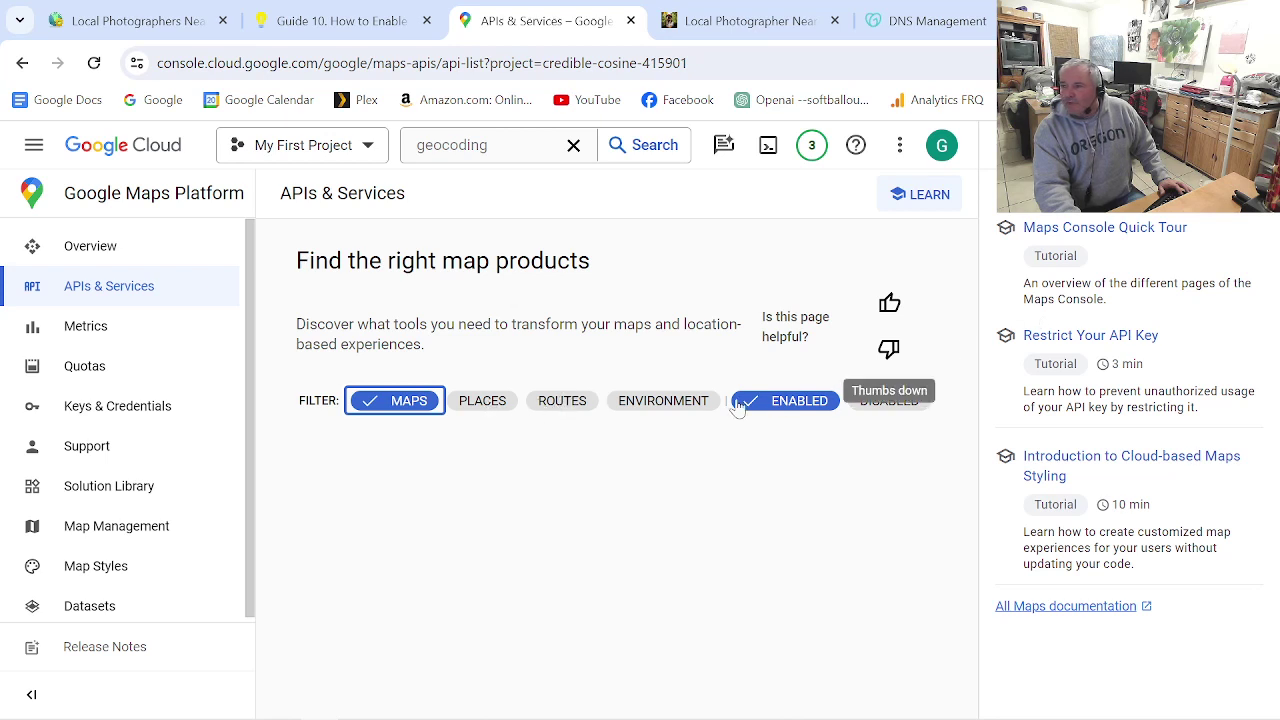
- Check the enabled Places and Routes products, then look through all Routes products without the Enabled filter
click(486, 403)
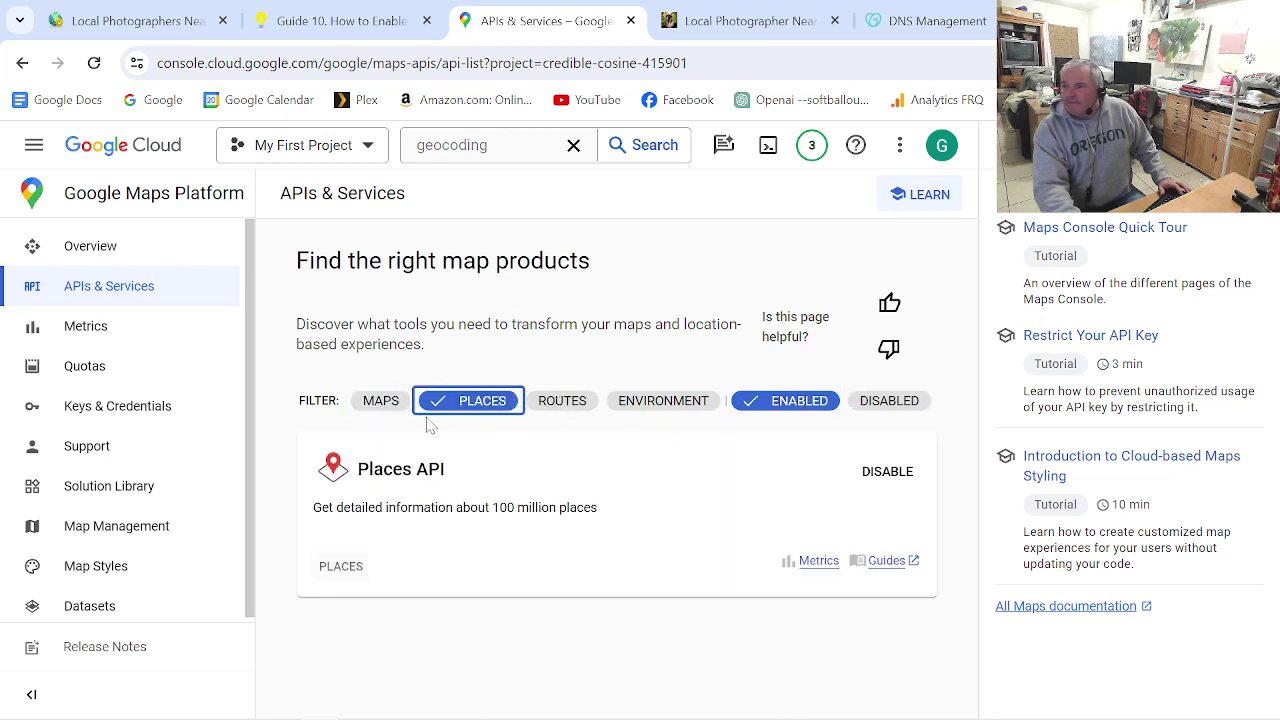
click(569, 410)
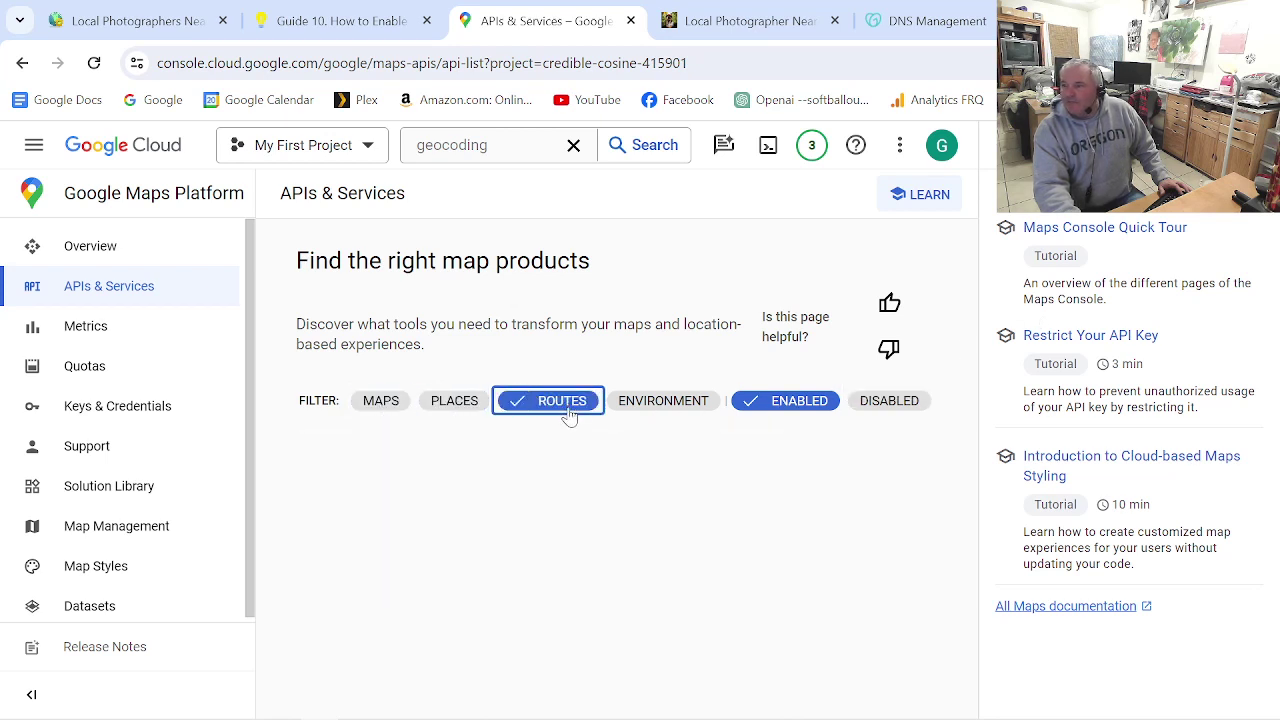
click(822, 404)
scroll(640, 457, down, 5)
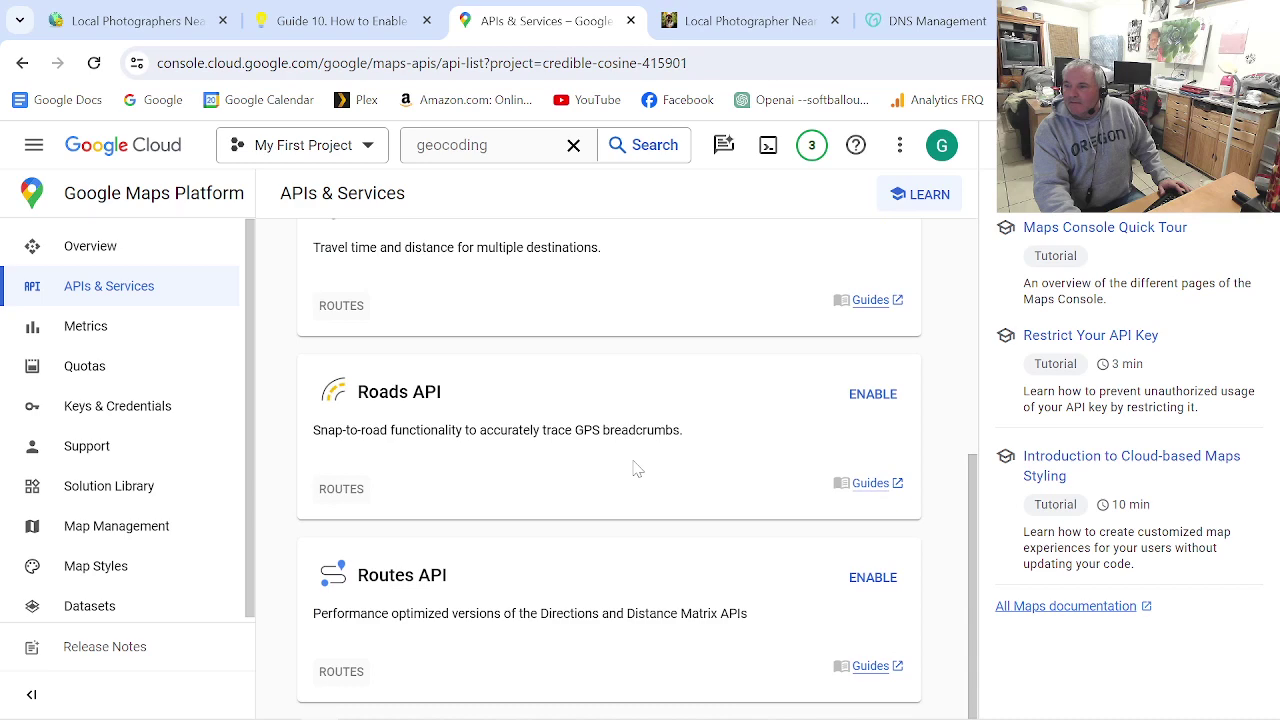
scroll(636, 468, up, 5)
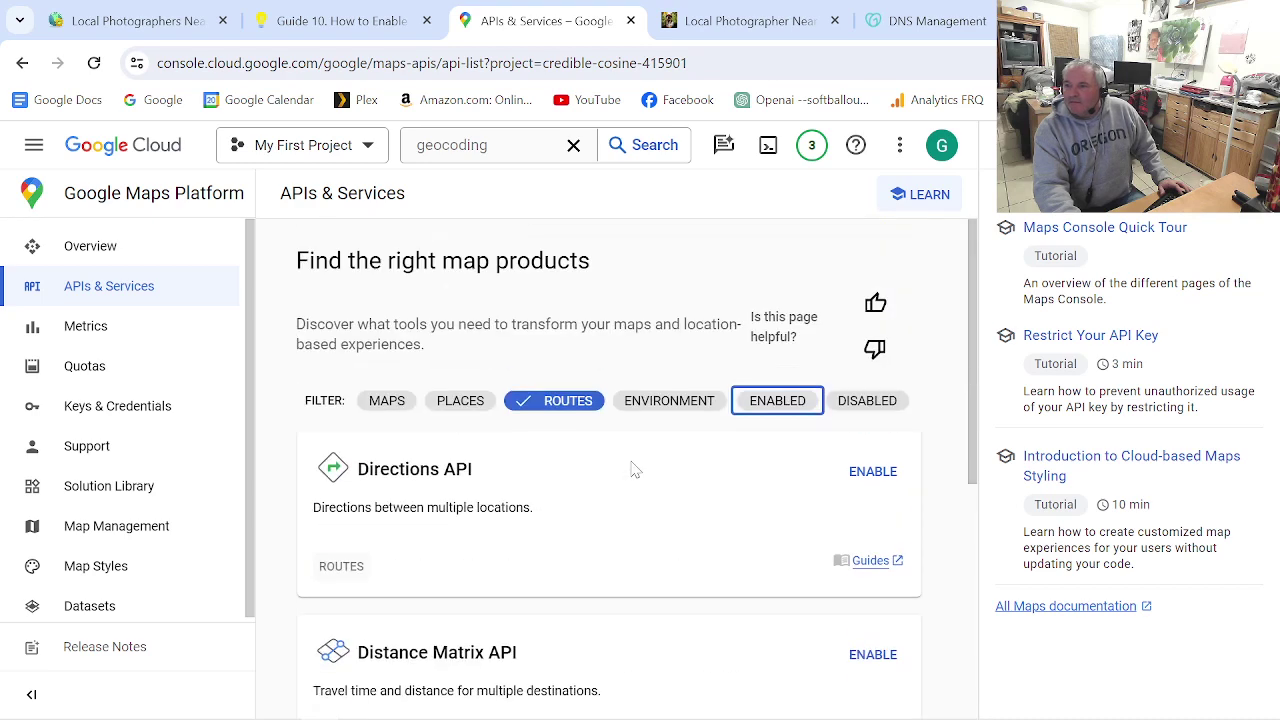
- Filter the map products by Places and enable the Geocoding API
click(460, 400)
scroll(570, 450, down, 4)
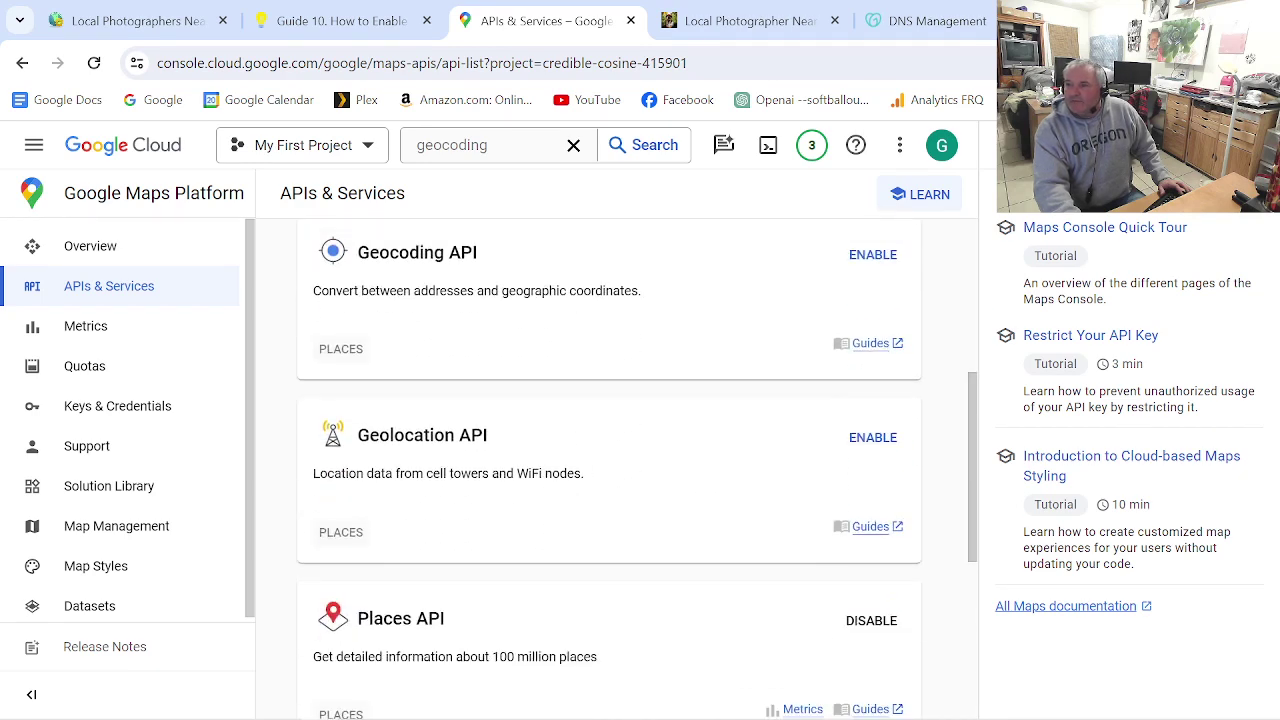
click(859, 261)
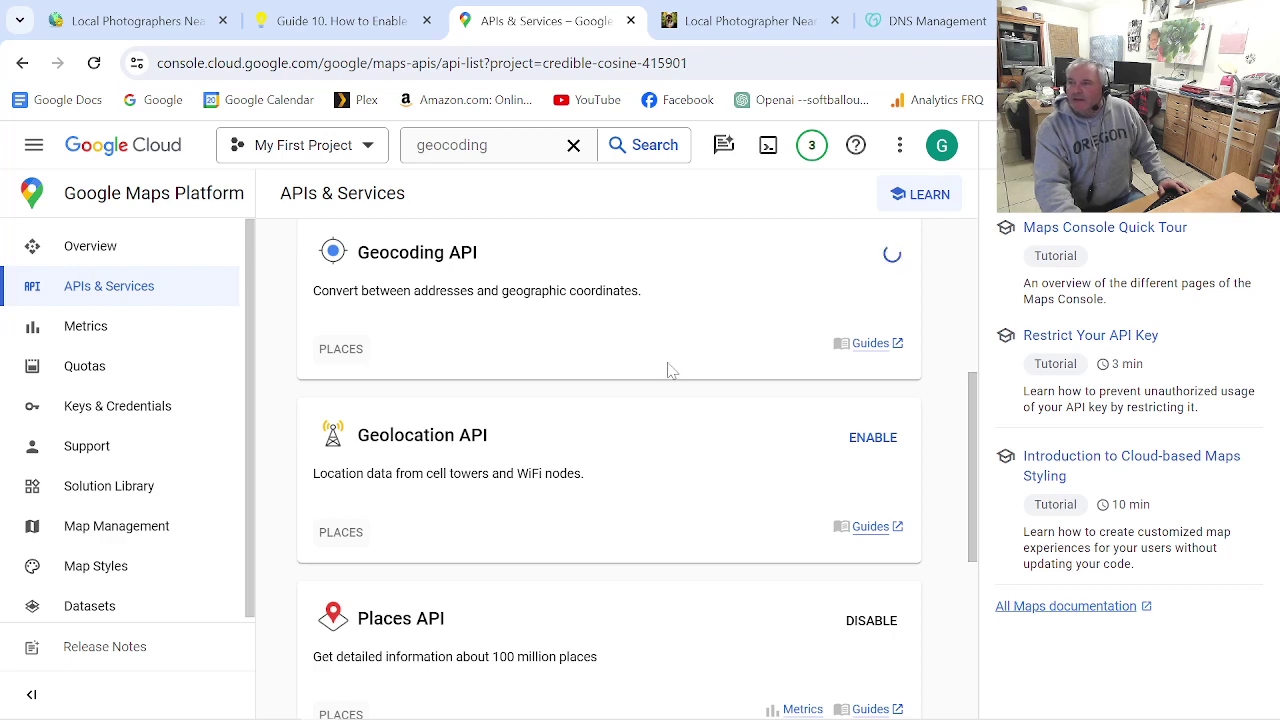
- Check the guide for the next required API and enable the Maps JavaScript API from the Maps products
click(340, 20)
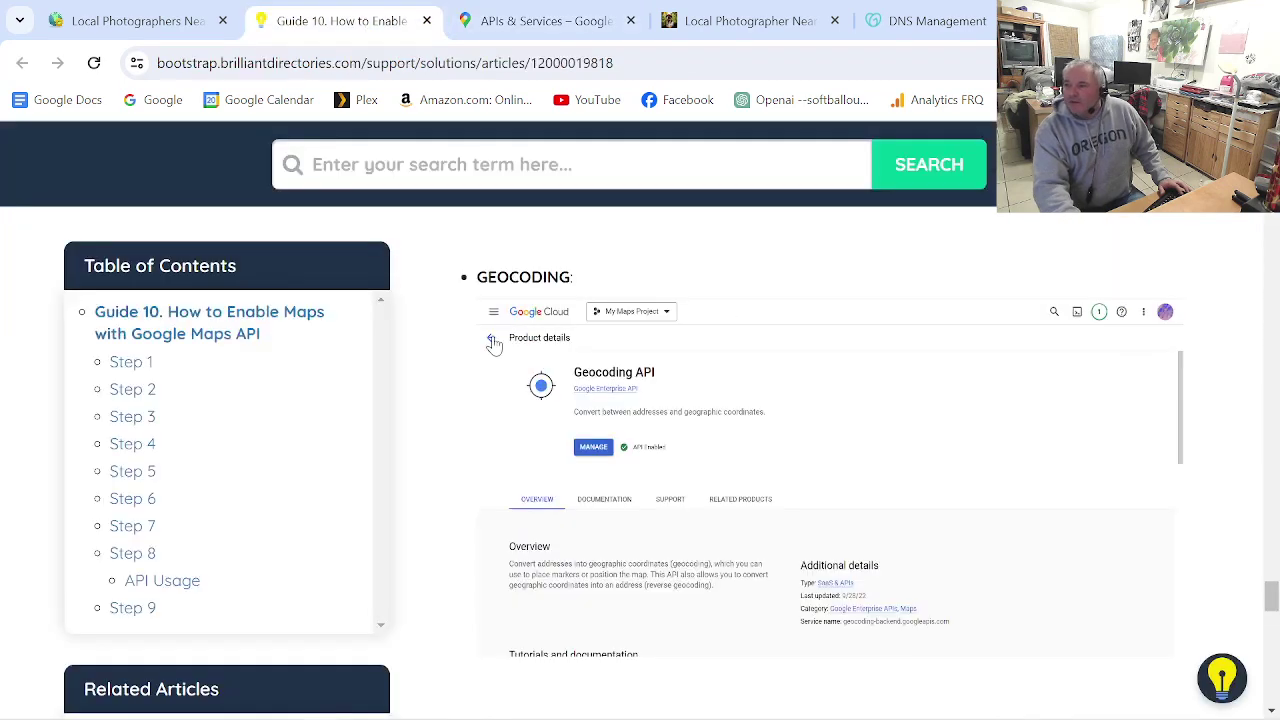
scroll(522, 372, down, 4)
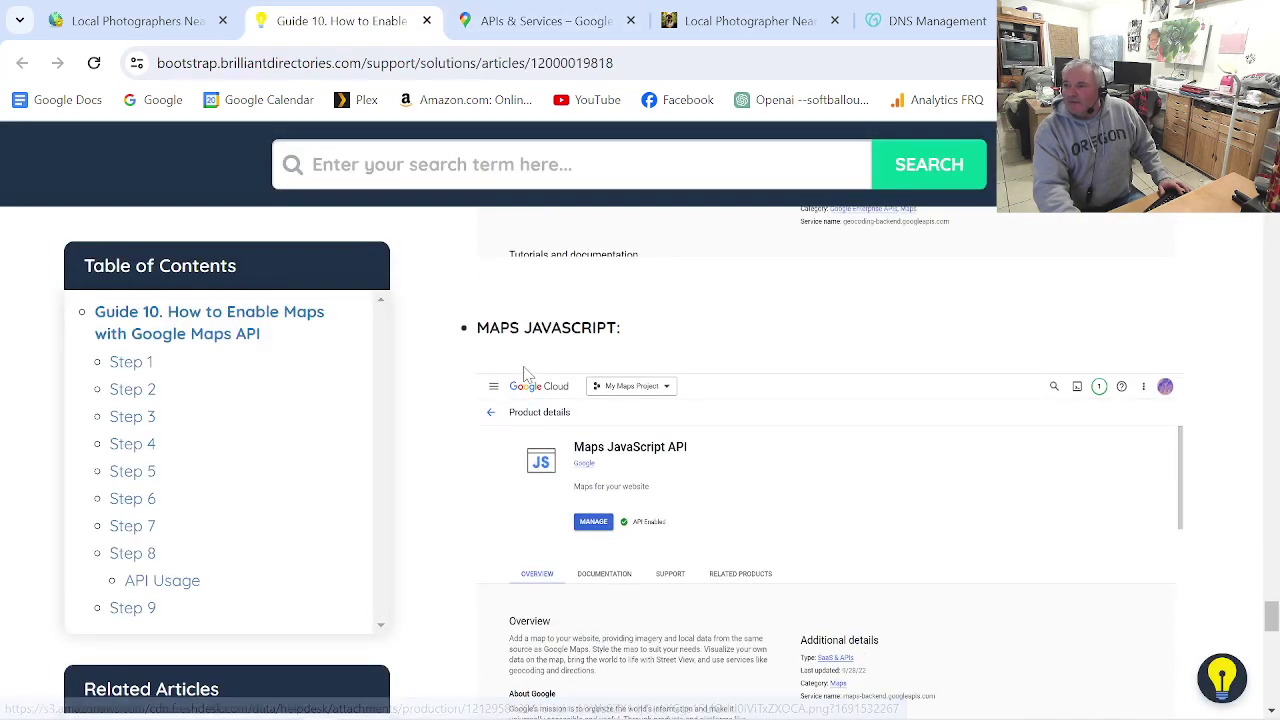
click(575, 22)
scroll(533, 524, up, 3)
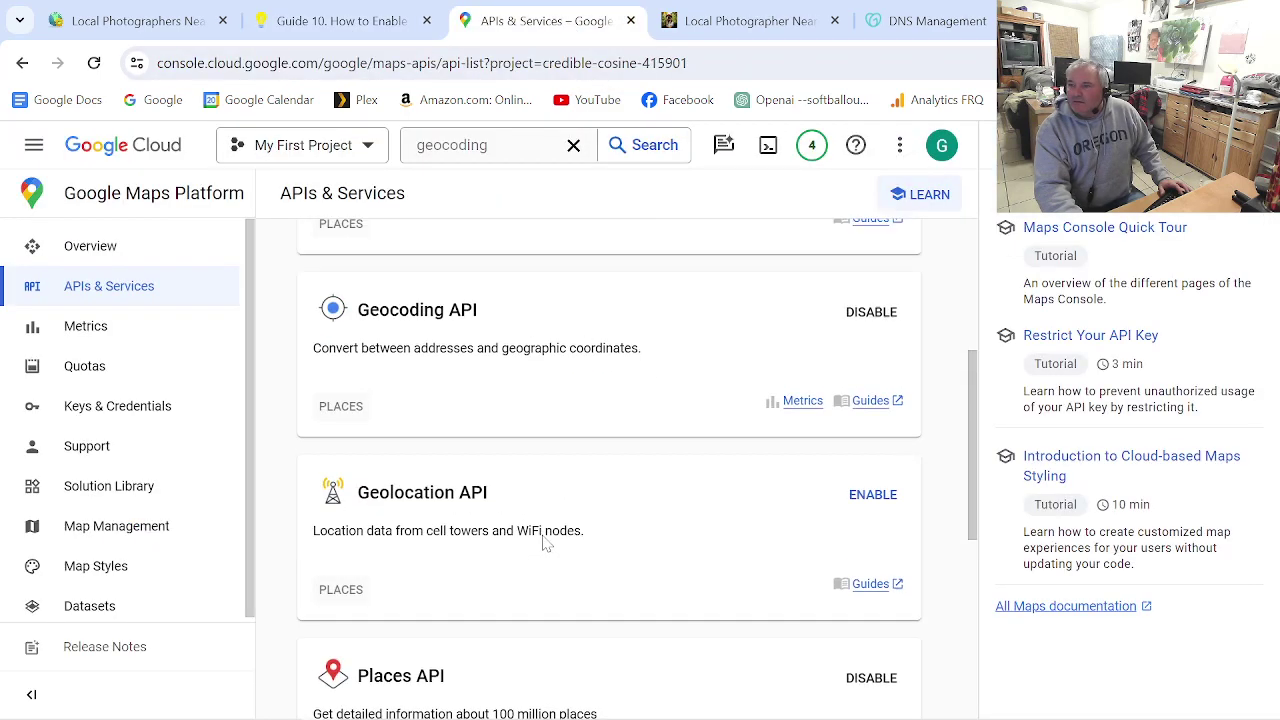
click(384, 303)
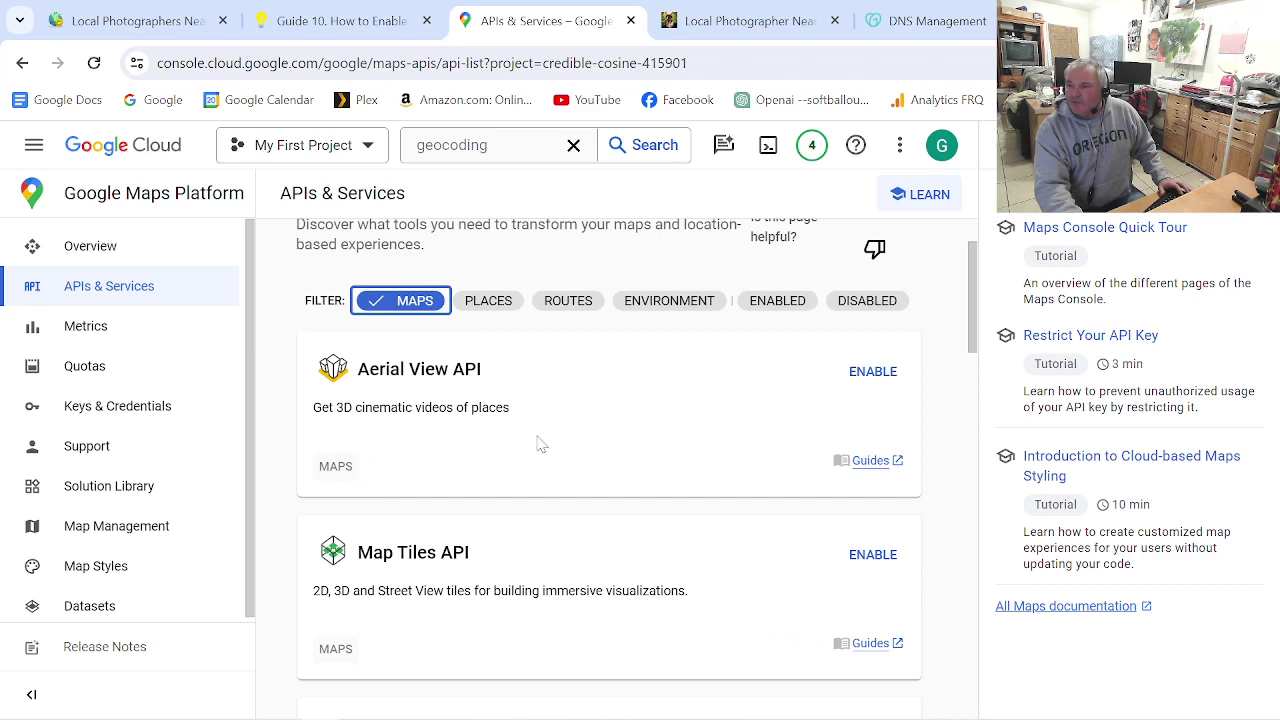
scroll(537, 443, down, 7)
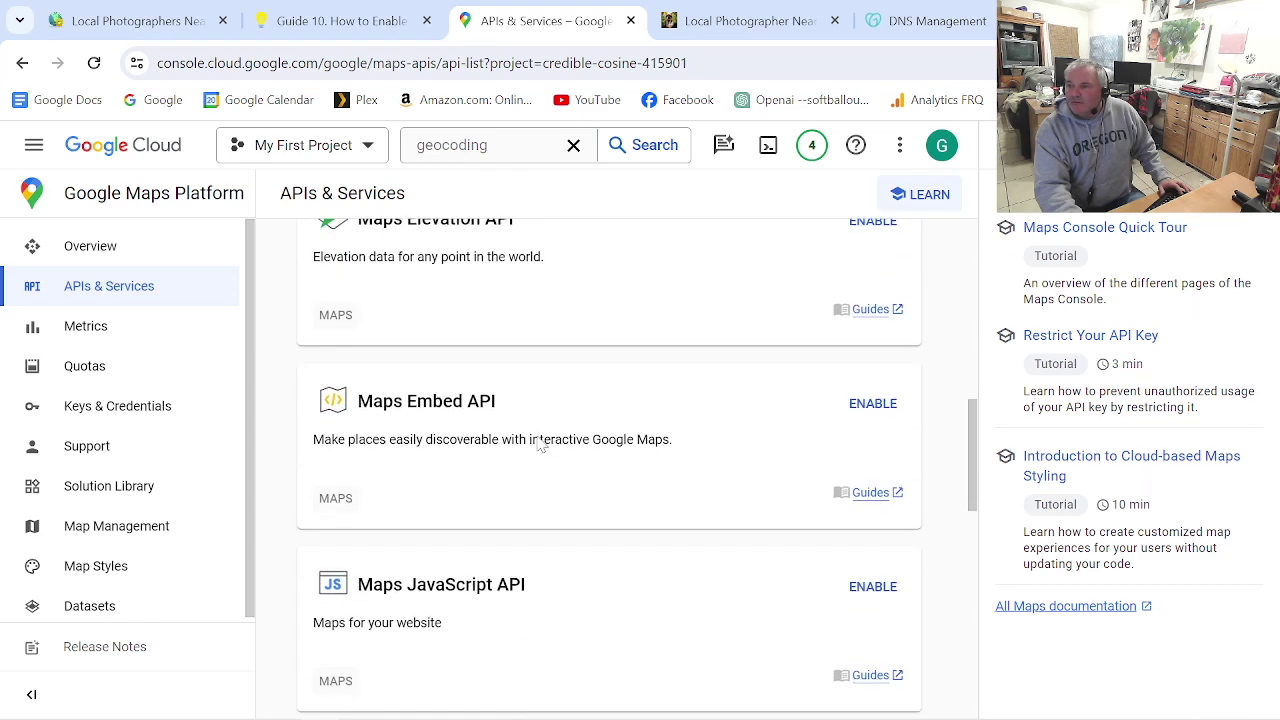
scroll(537, 443, down, 3)
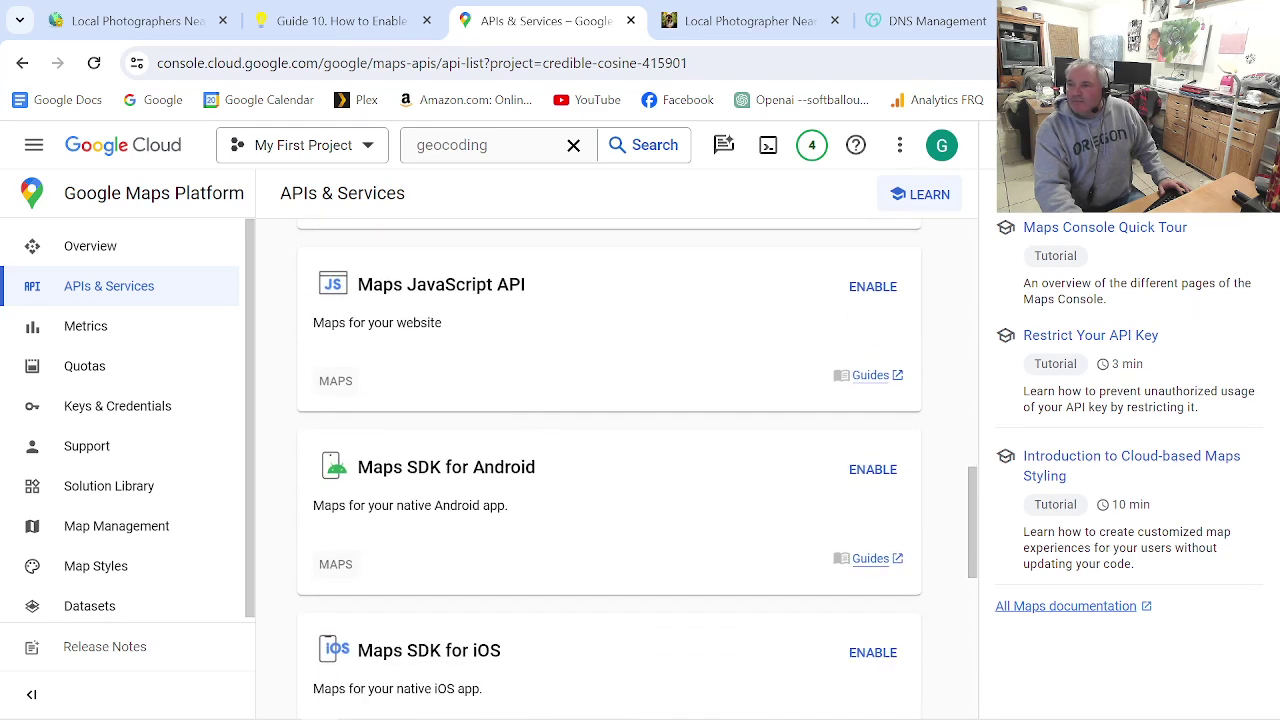
click(860, 292)
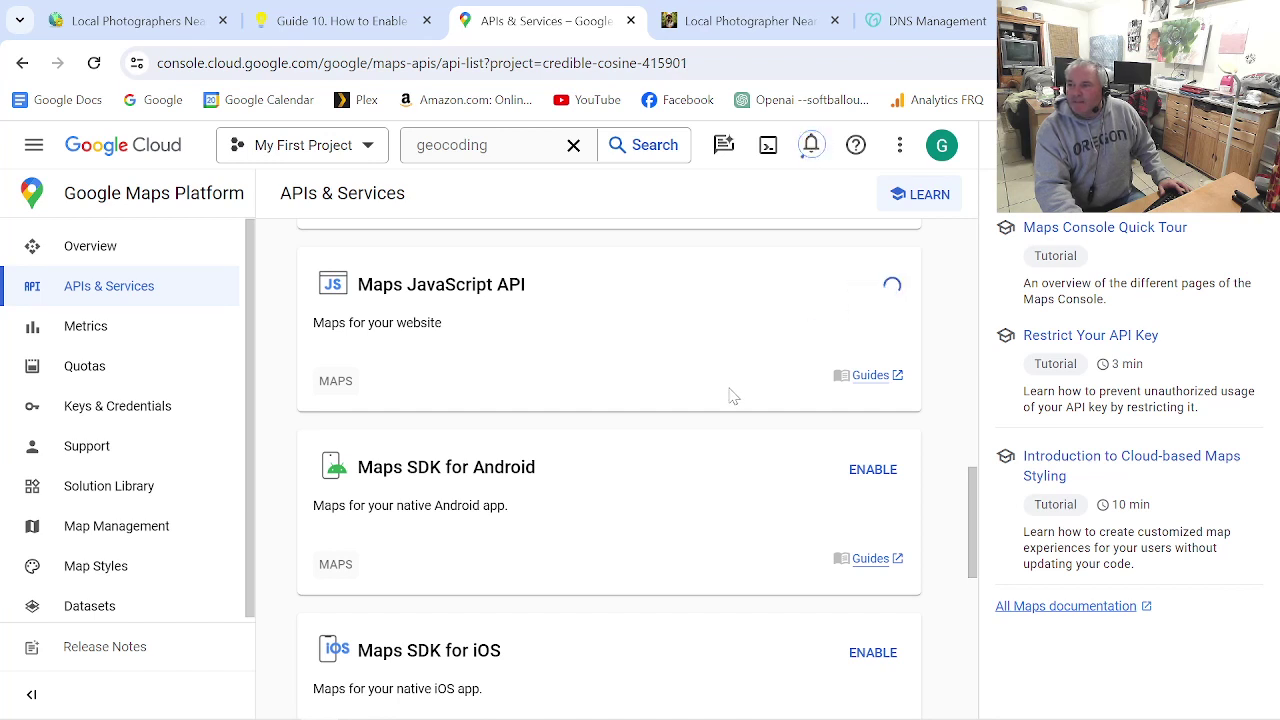
- Read the guide on to Step 9 and look through the other Maps products in Google Cloud
click(368, 28)
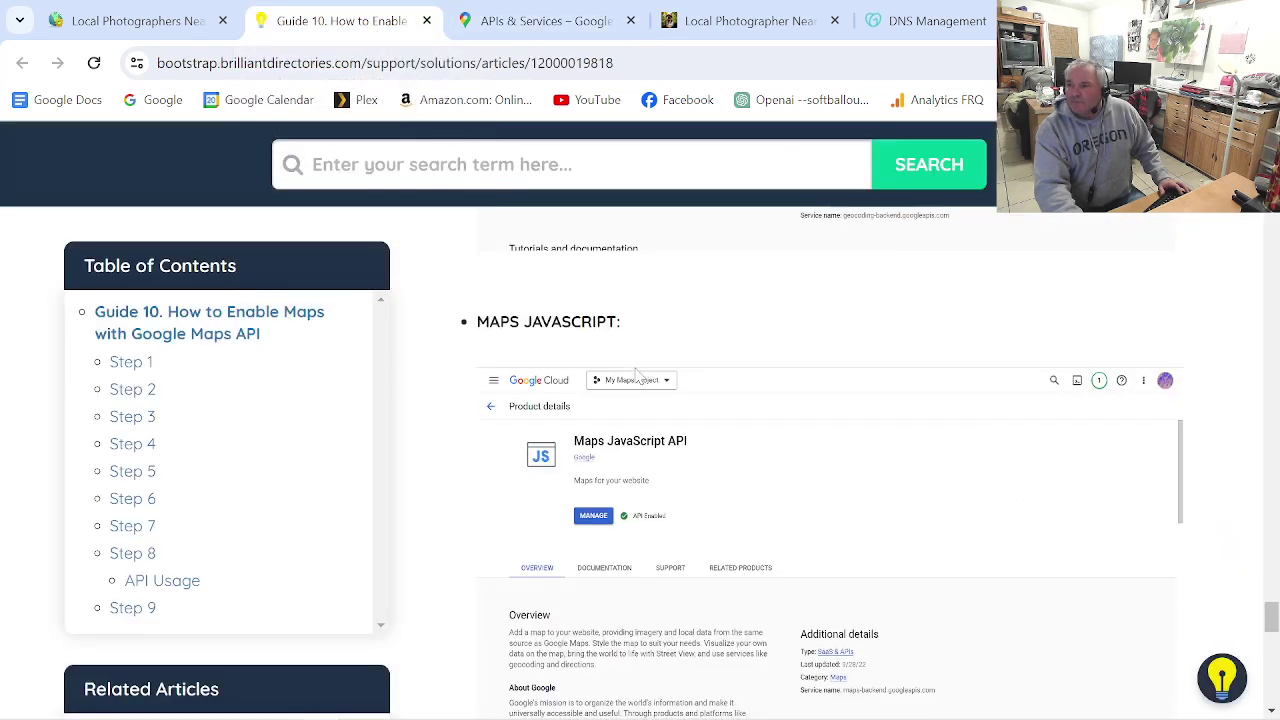
scroll(636, 378, down, 5)
scroll(636, 378, down, 8)
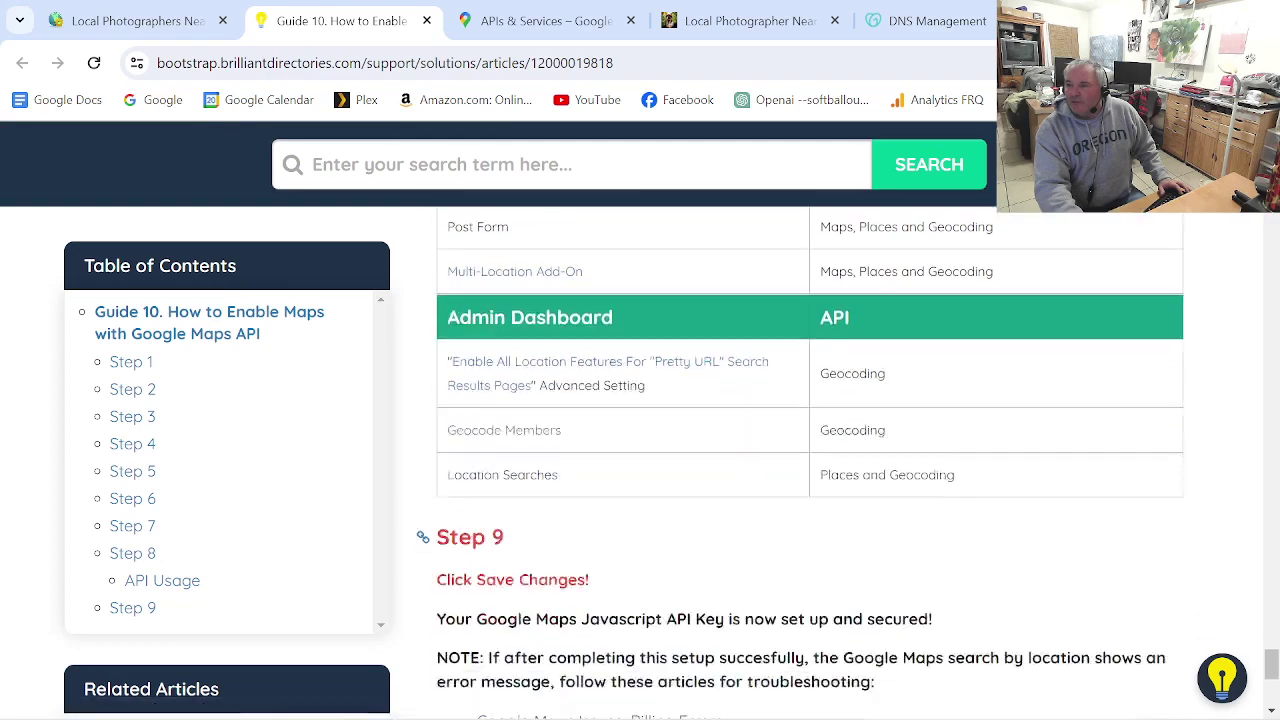
scroll(636, 378, up, 1)
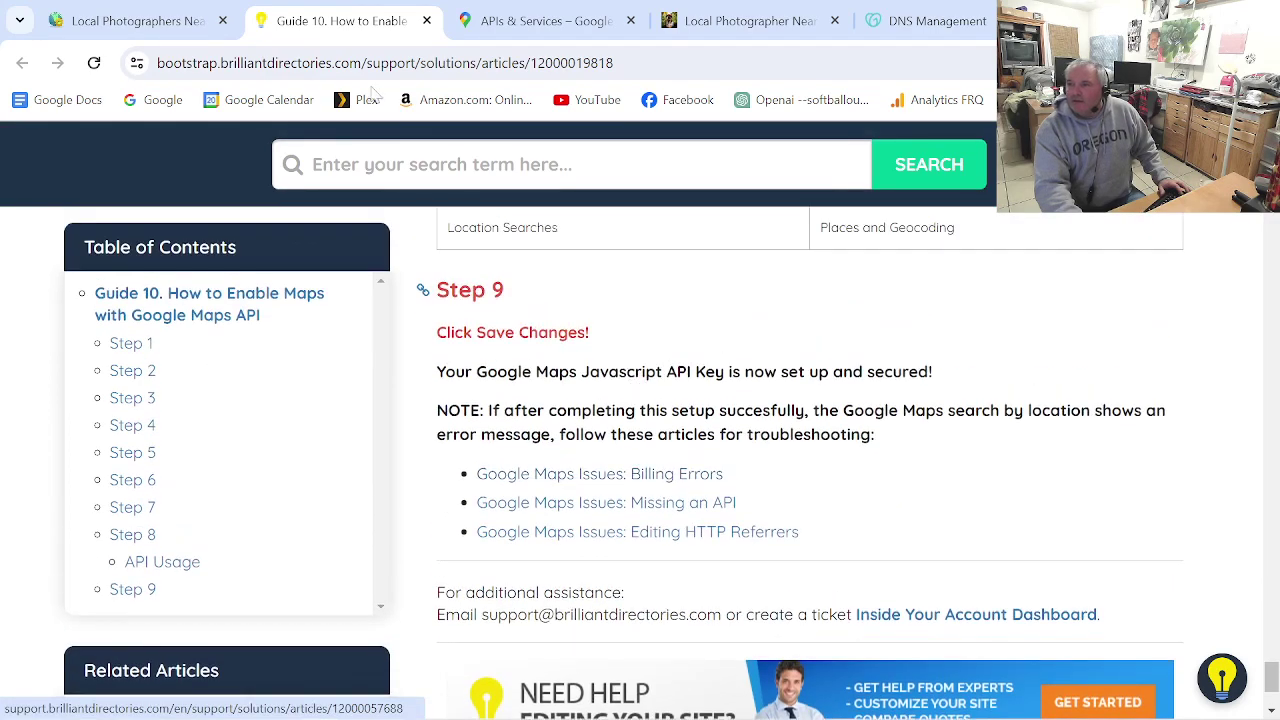
click(176, 22)
key(ctrl+3)
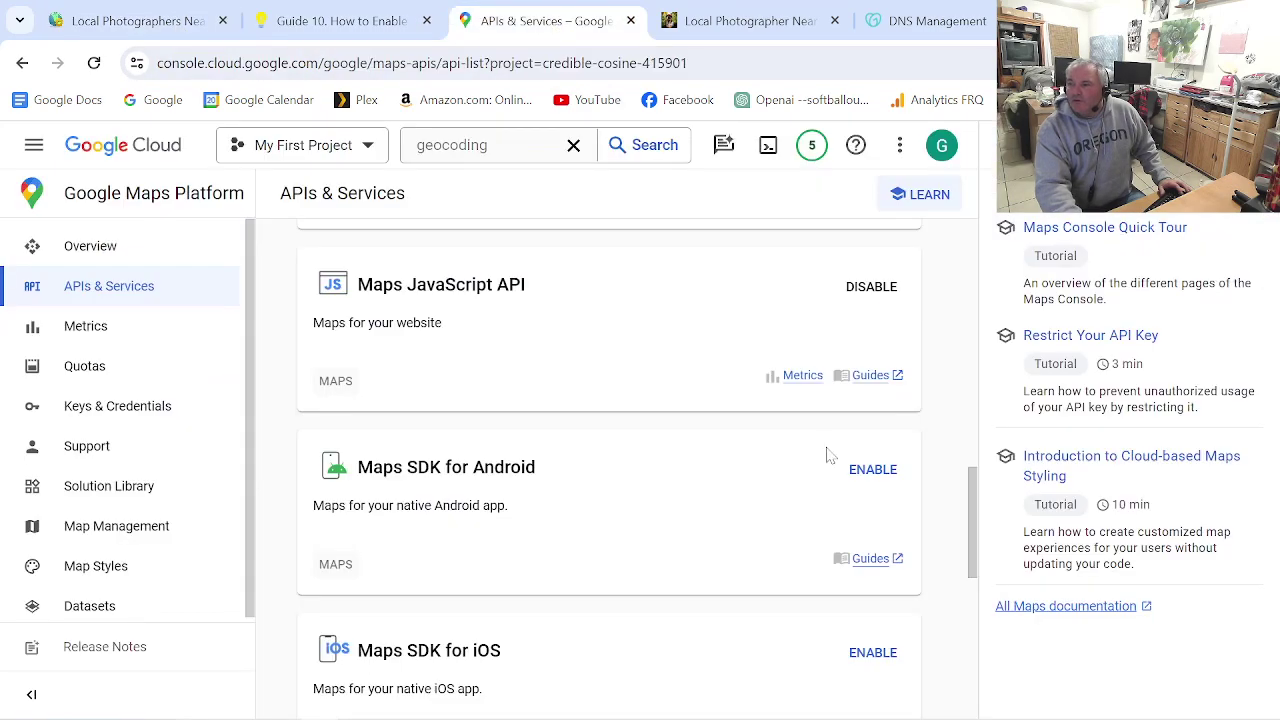
scroll(812, 458, down, 5)
scroll(800, 480, up, 5)
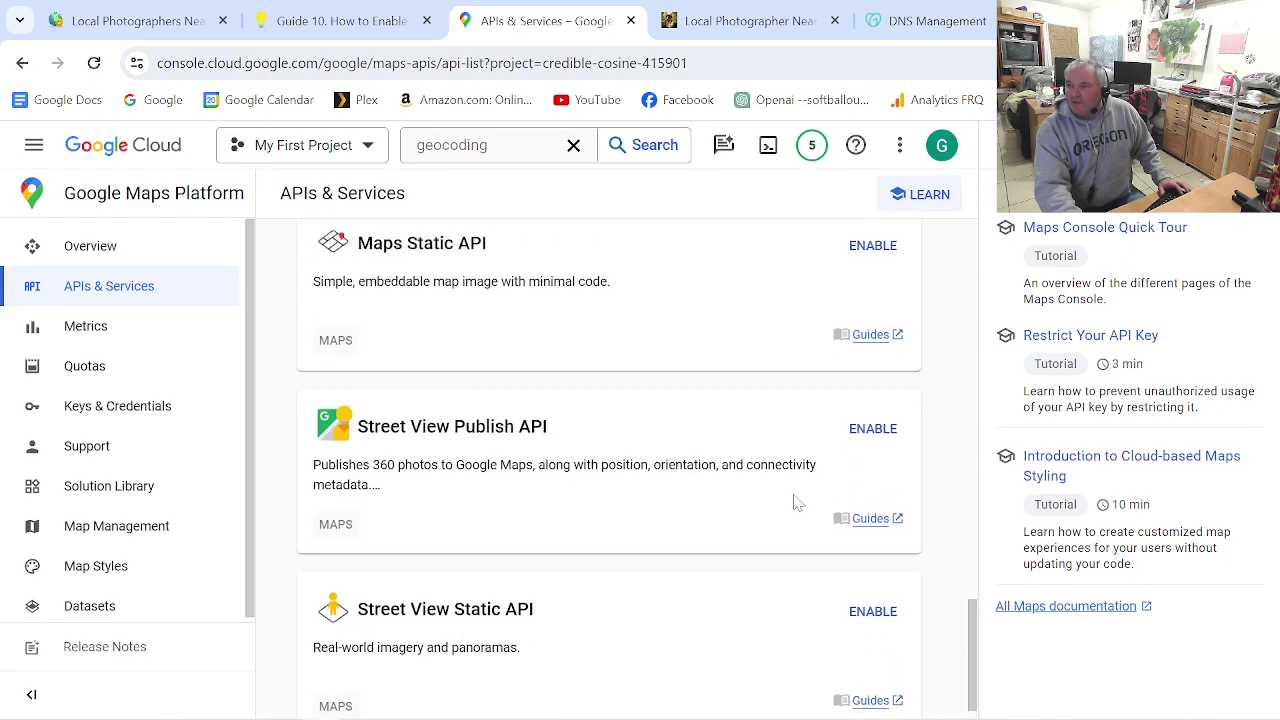
- Review the guide's API usage table and Maps JavaScript entry, and compare them with Google Cloud's Maps product list
key(ctrl+2)
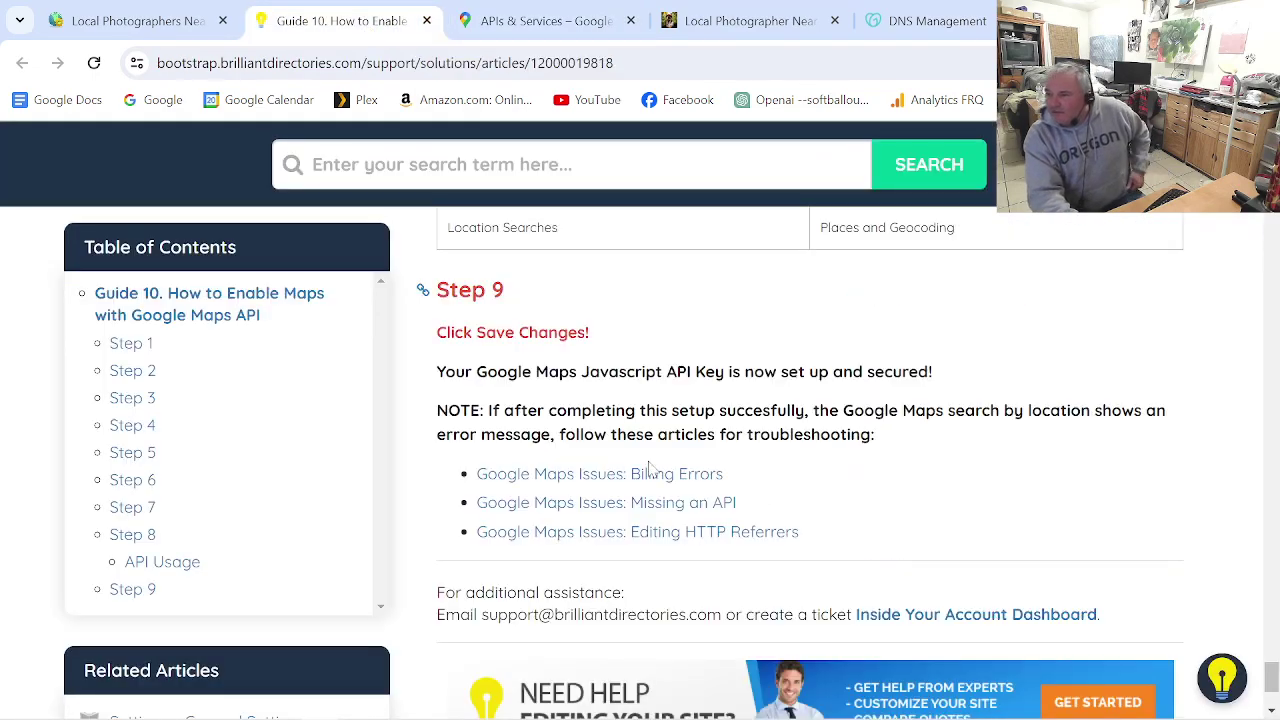
scroll(643, 471, down, 2)
scroll(648, 458, up, 3)
scroll(647, 458, up, 3)
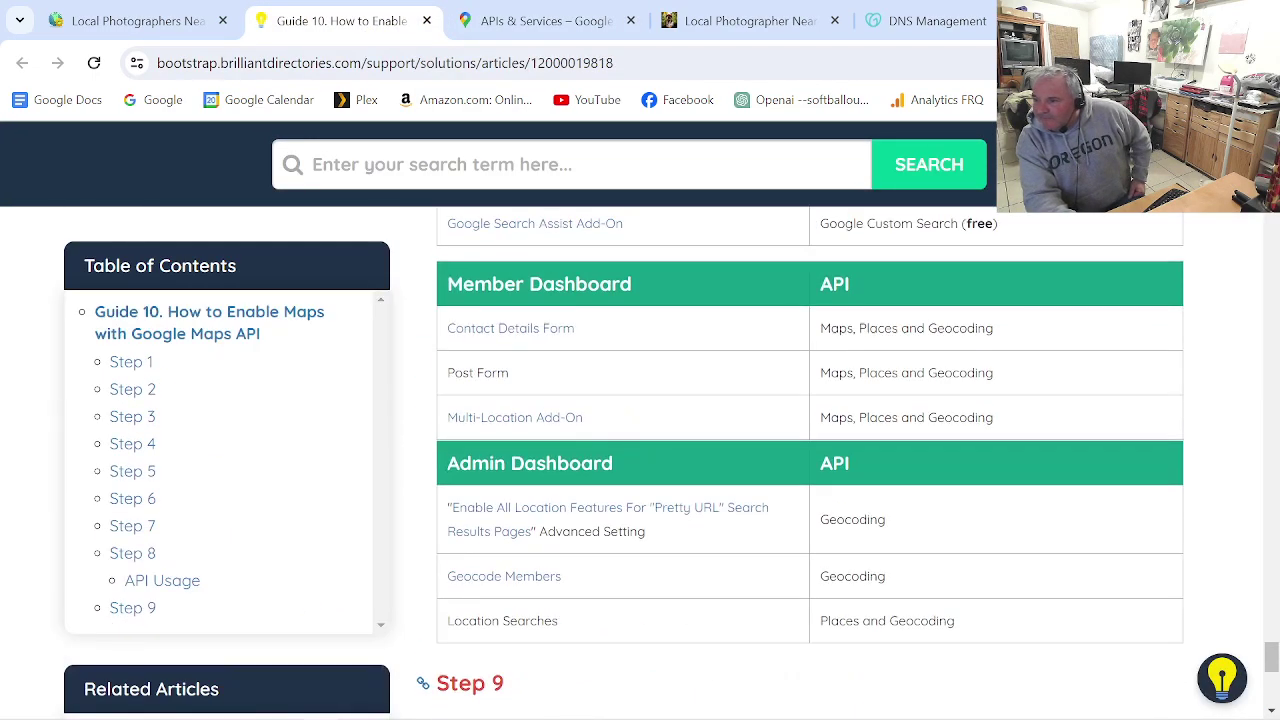
scroll(800, 455, down, 2)
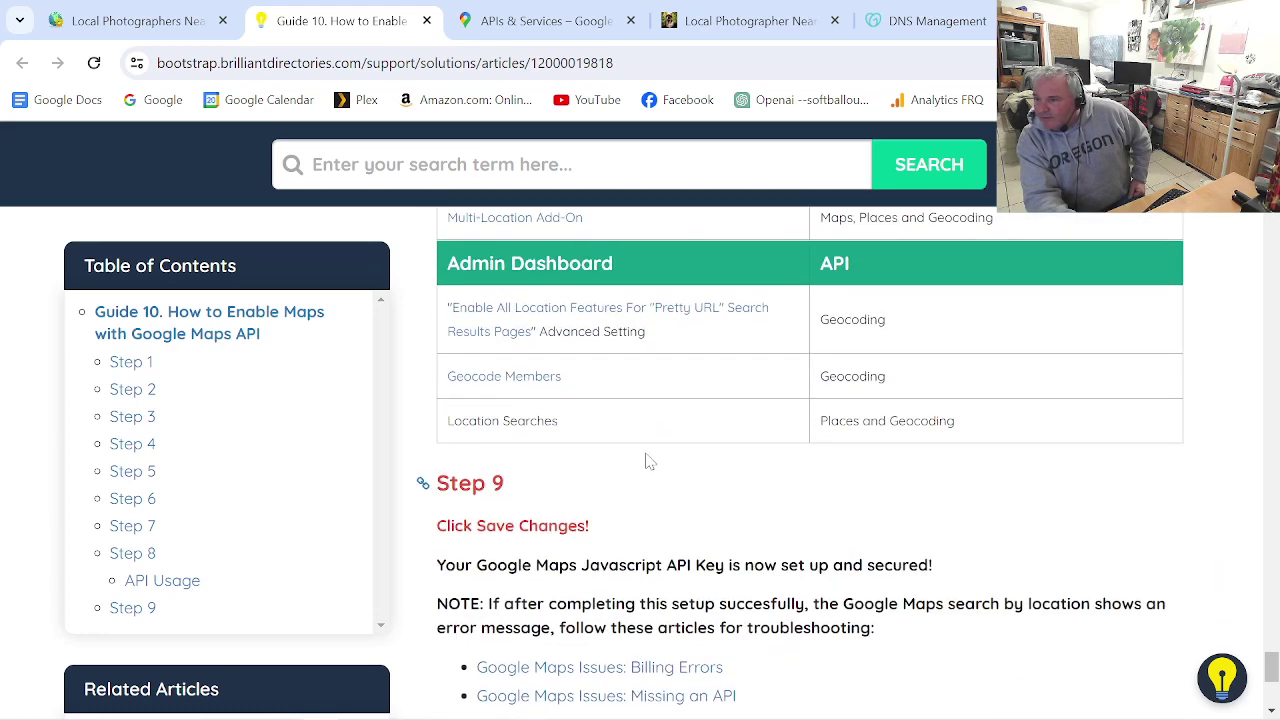
scroll(648, 461, down, 1)
scroll(647, 460, up, 10)
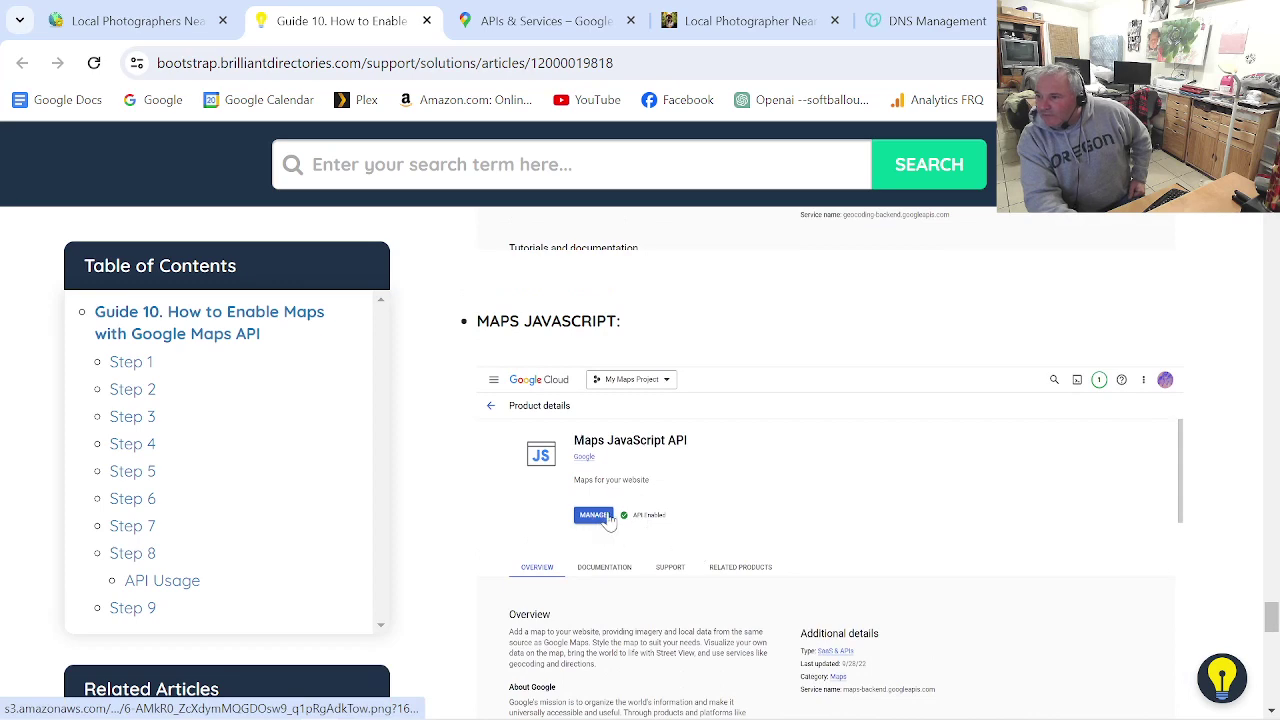
click(545, 20)
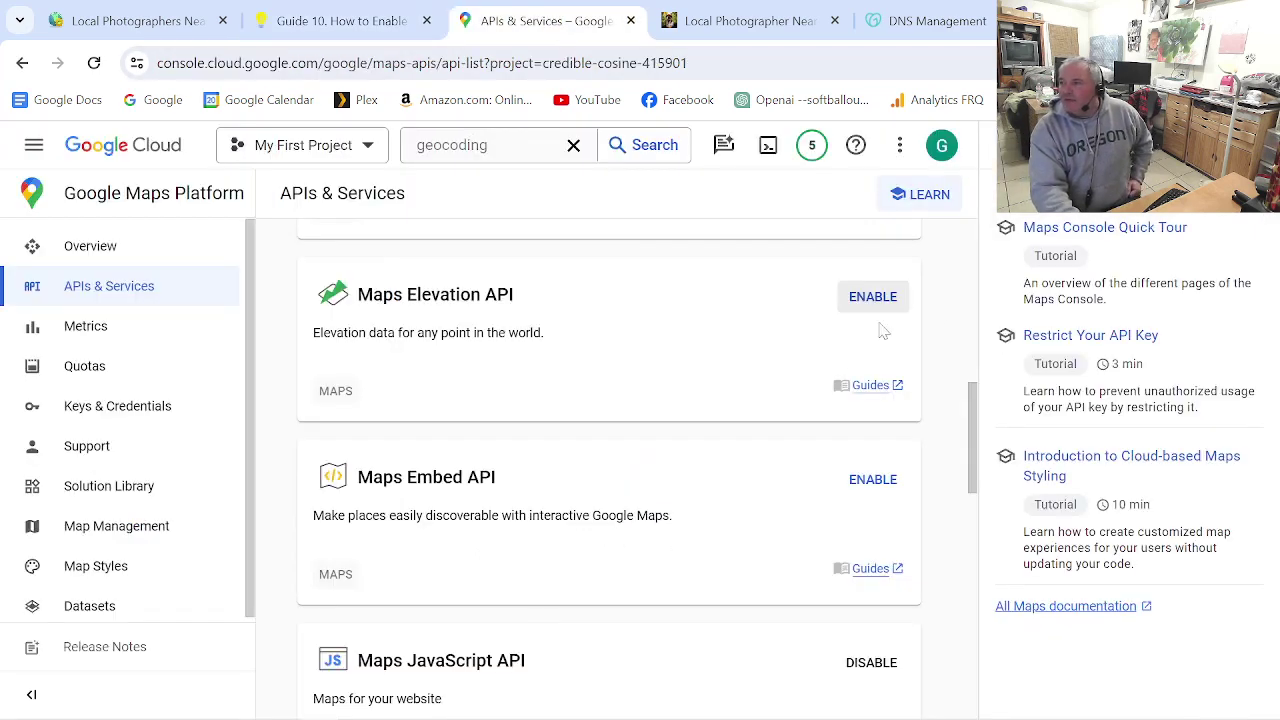
scroll(660, 488, up, 7)
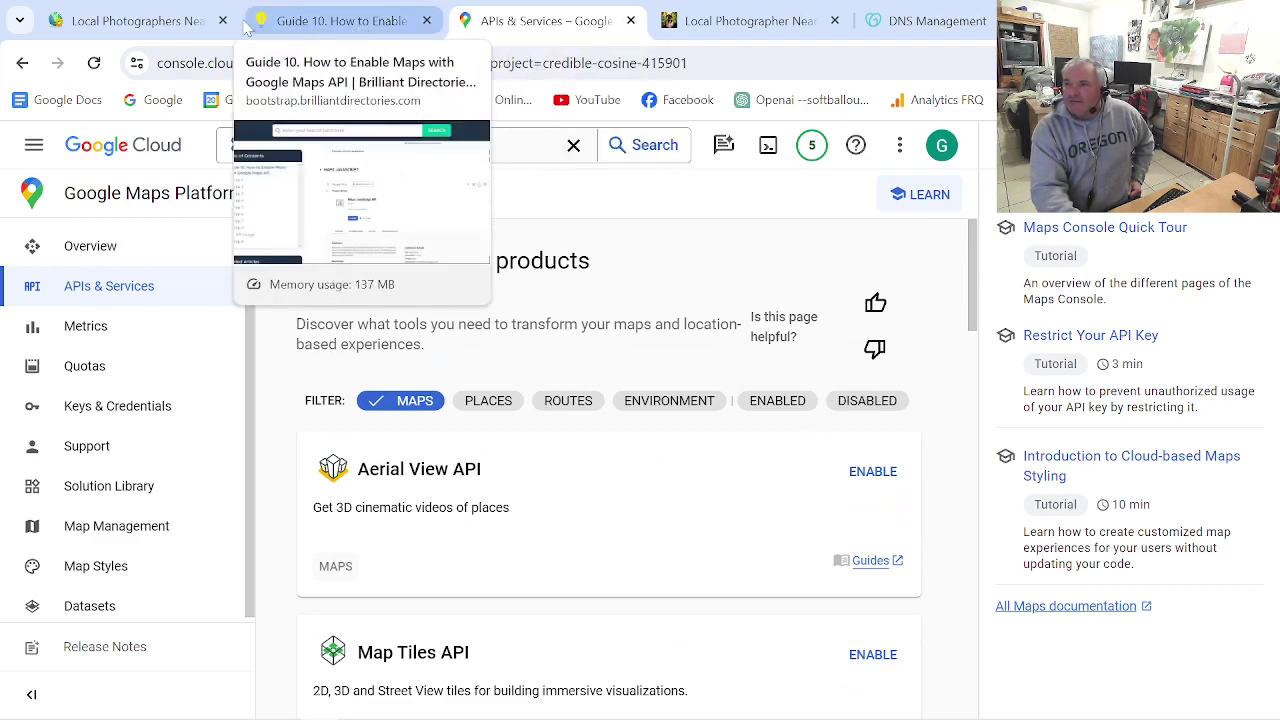
- Return to the directory's Website Integrations settings and find the Google Analytics, Google Maps and reCAPTCHA fields
click(130, 20)
scroll(632, 466, down, 15)
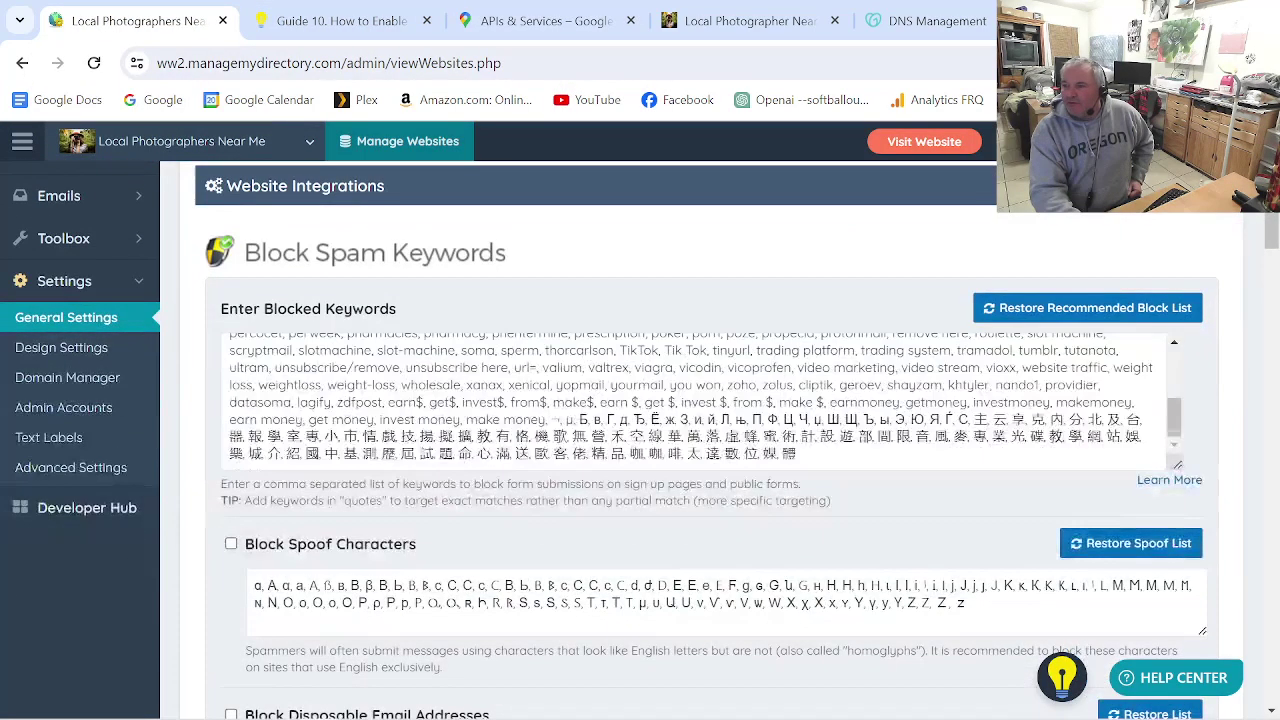
scroll(426, 560, up, 3)
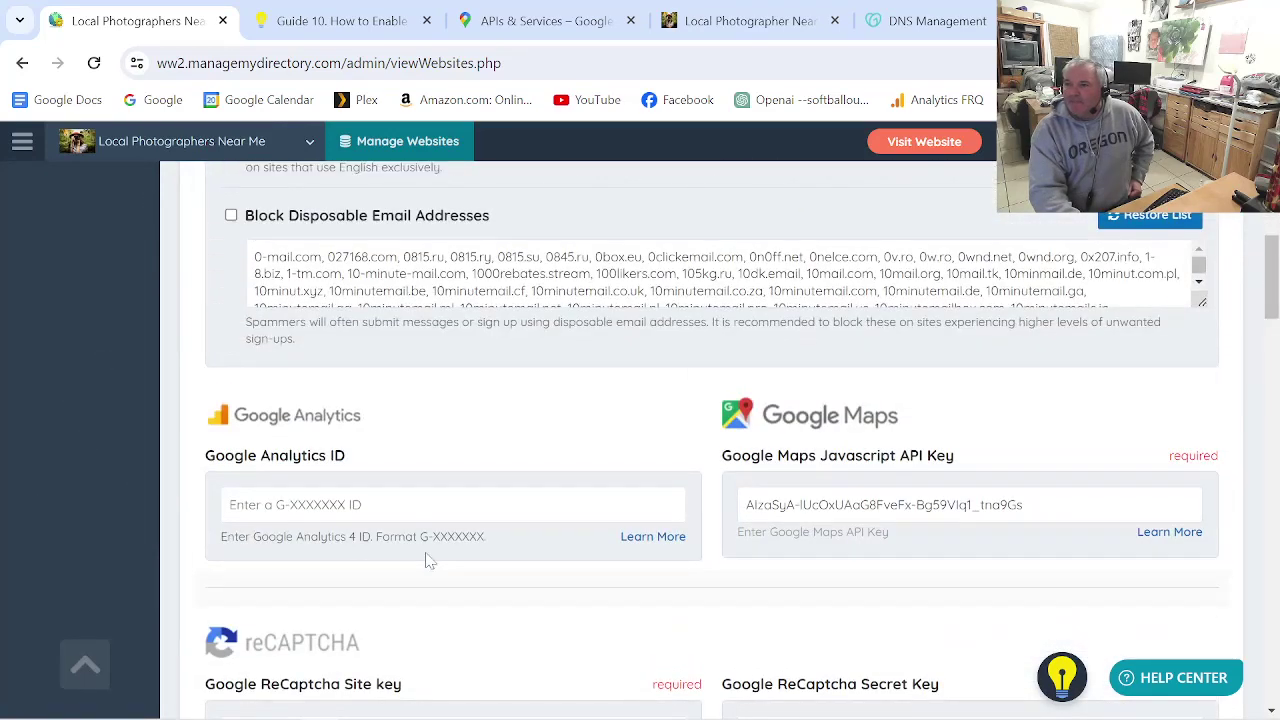
scroll(535, 570, down, 1)
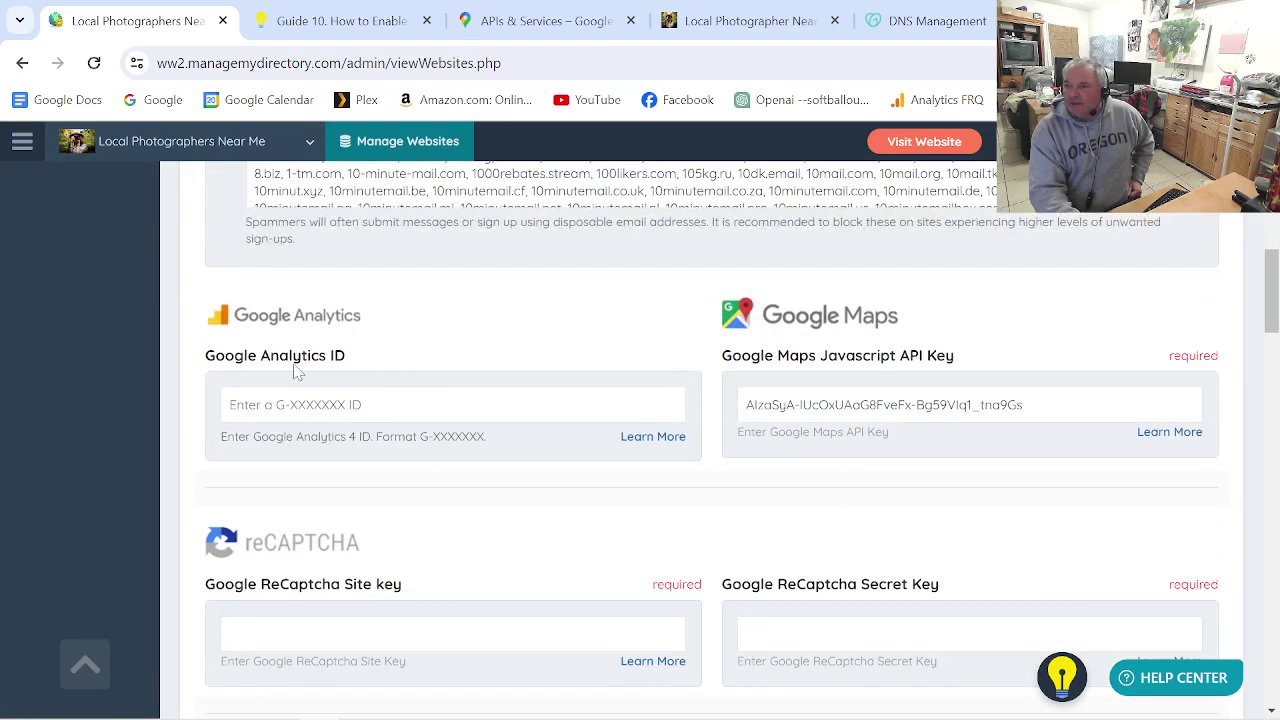
- Open the guide for the reCAPTCHA site key, close the Guide 10 page, and follow the instructions' link to Google's reCAPTCHA registration form
scroll(529, 457, down, 2)
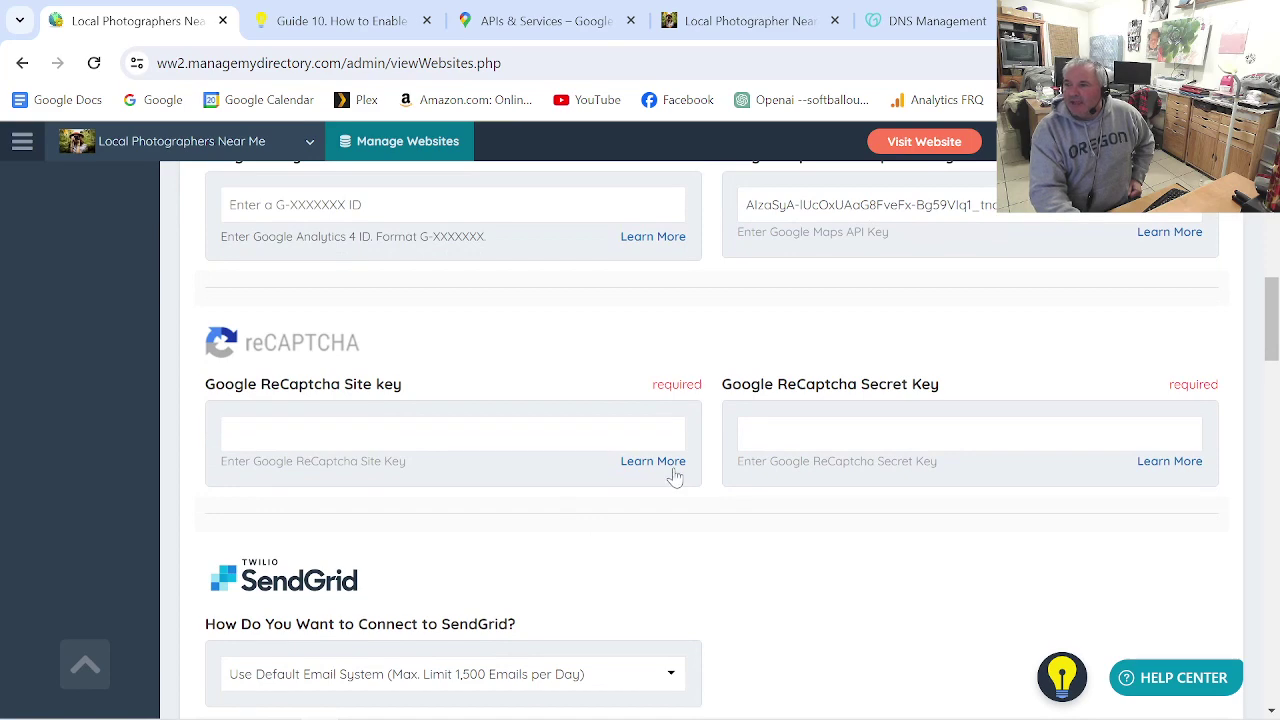
click(662, 464)
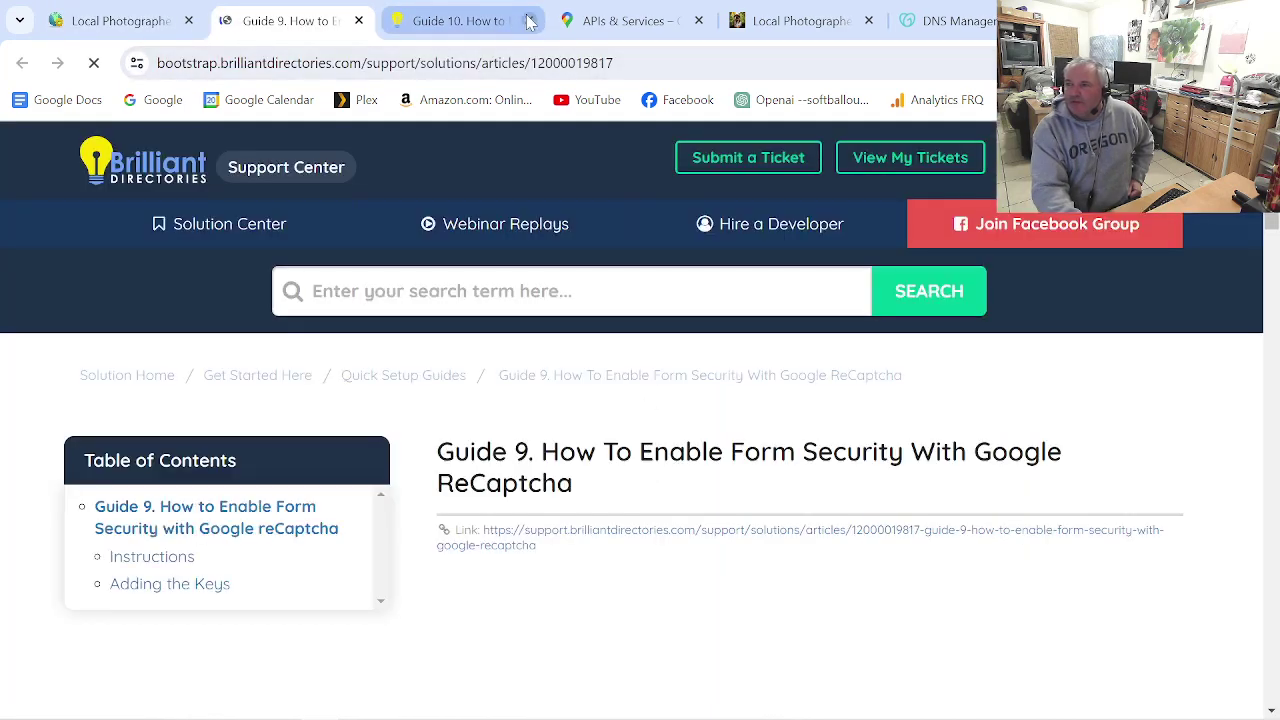
click(530, 20)
scroll(445, 513, down, 1)
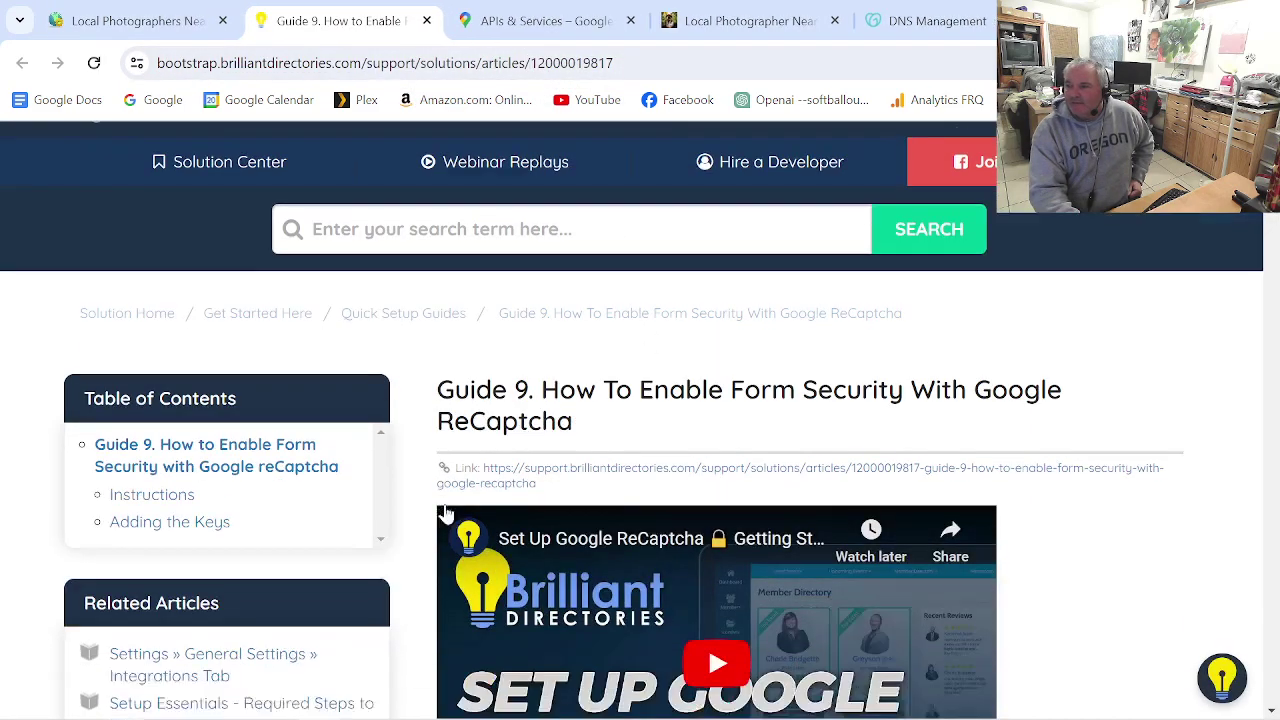
scroll(445, 513, down, 6)
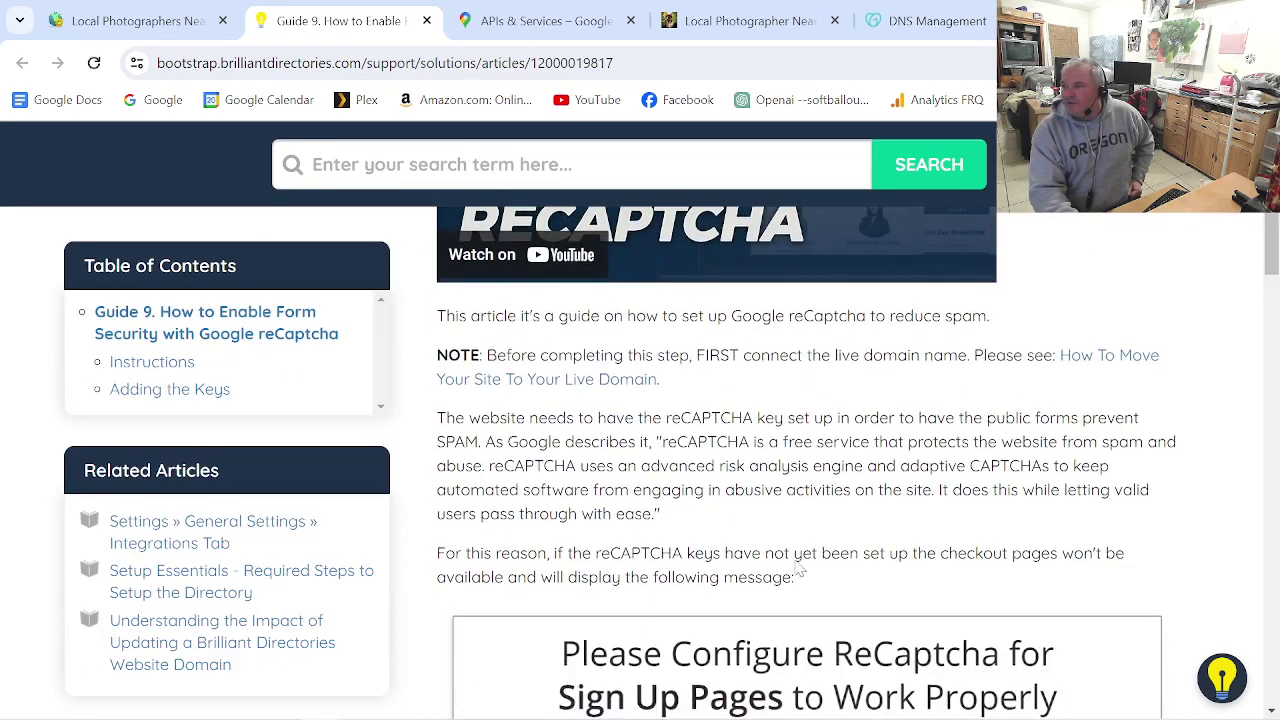
scroll(798, 568, down, 5)
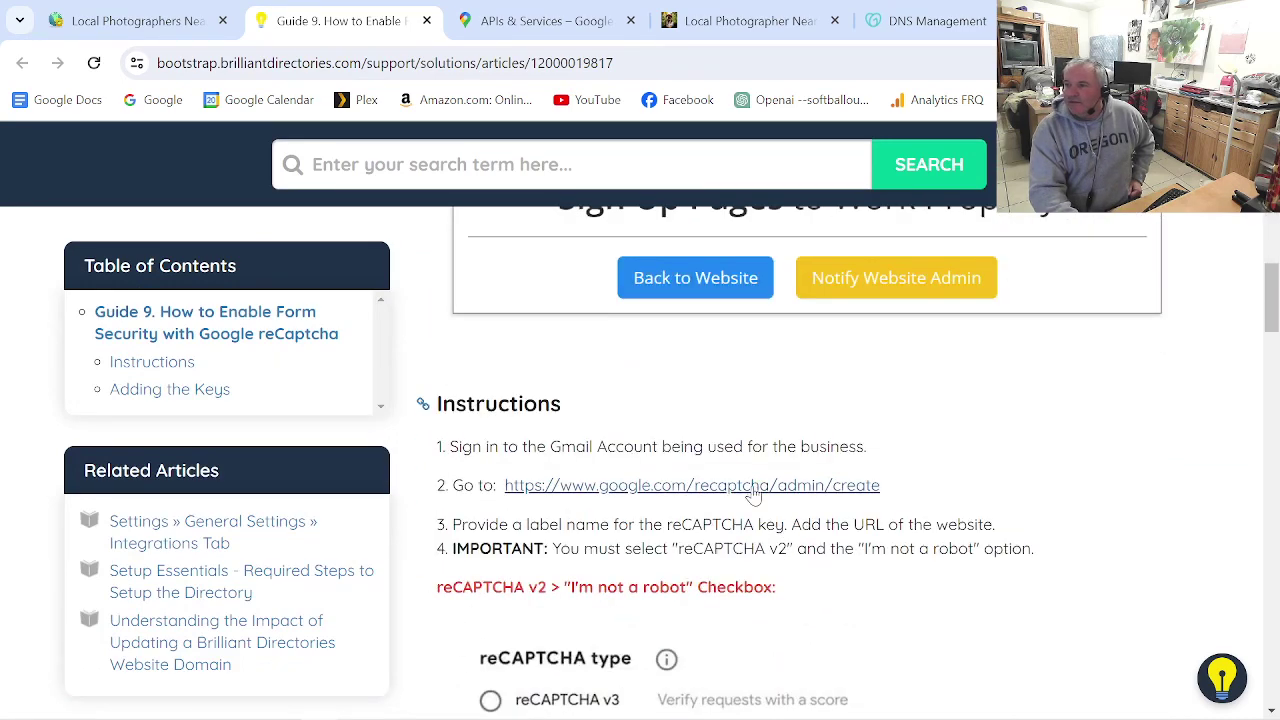
click(695, 486)
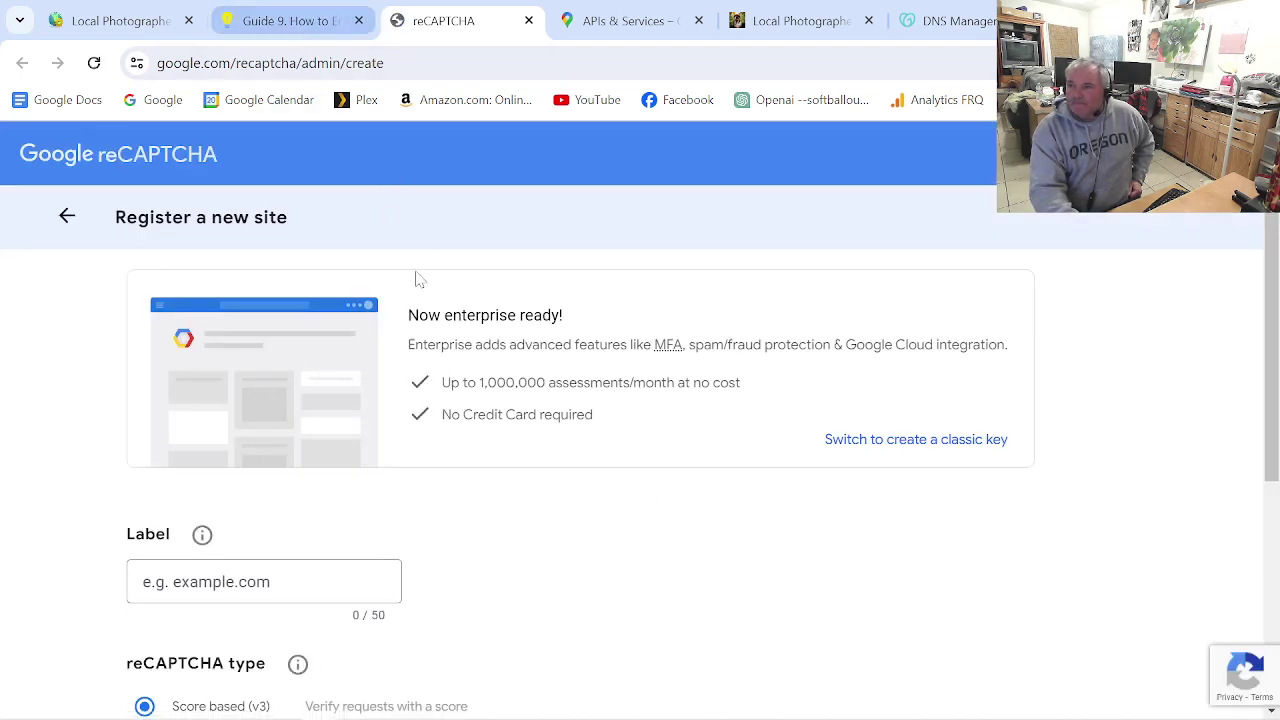
- Label the new reCAPTCHA site "local photographers near me"
scroll(314, 560, down, 1)
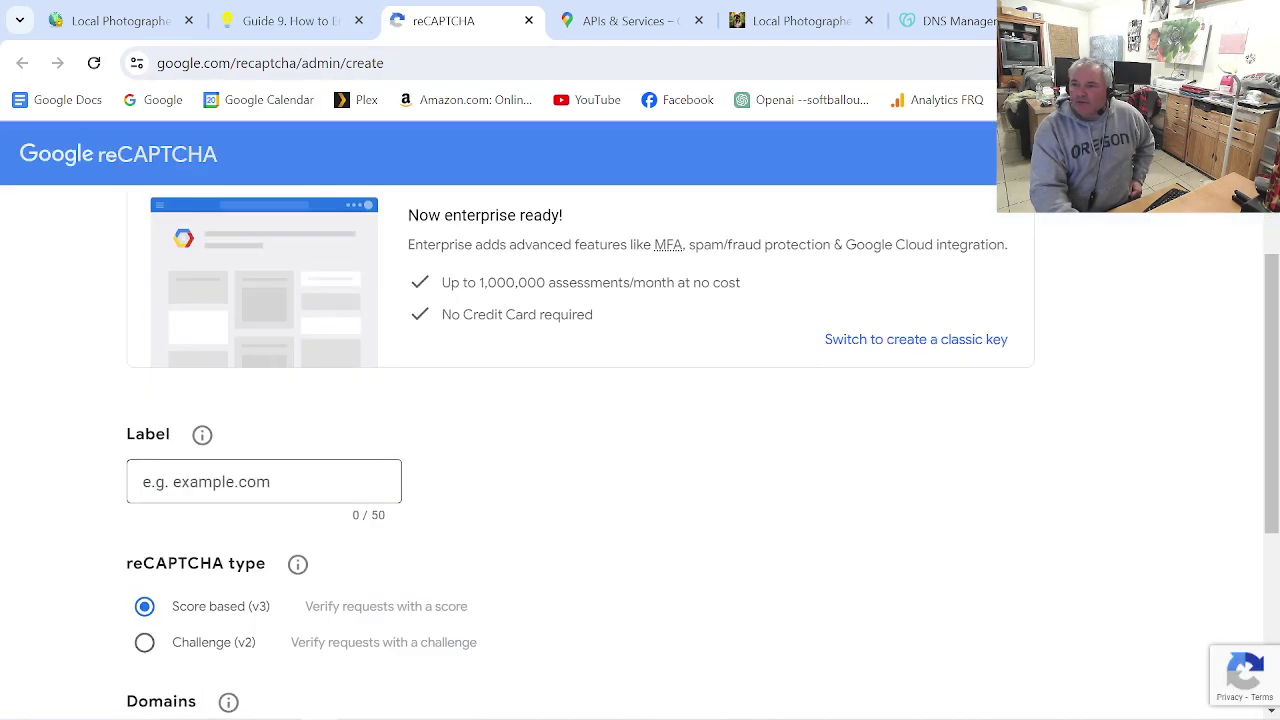
click(300, 482)
text(local photographe)
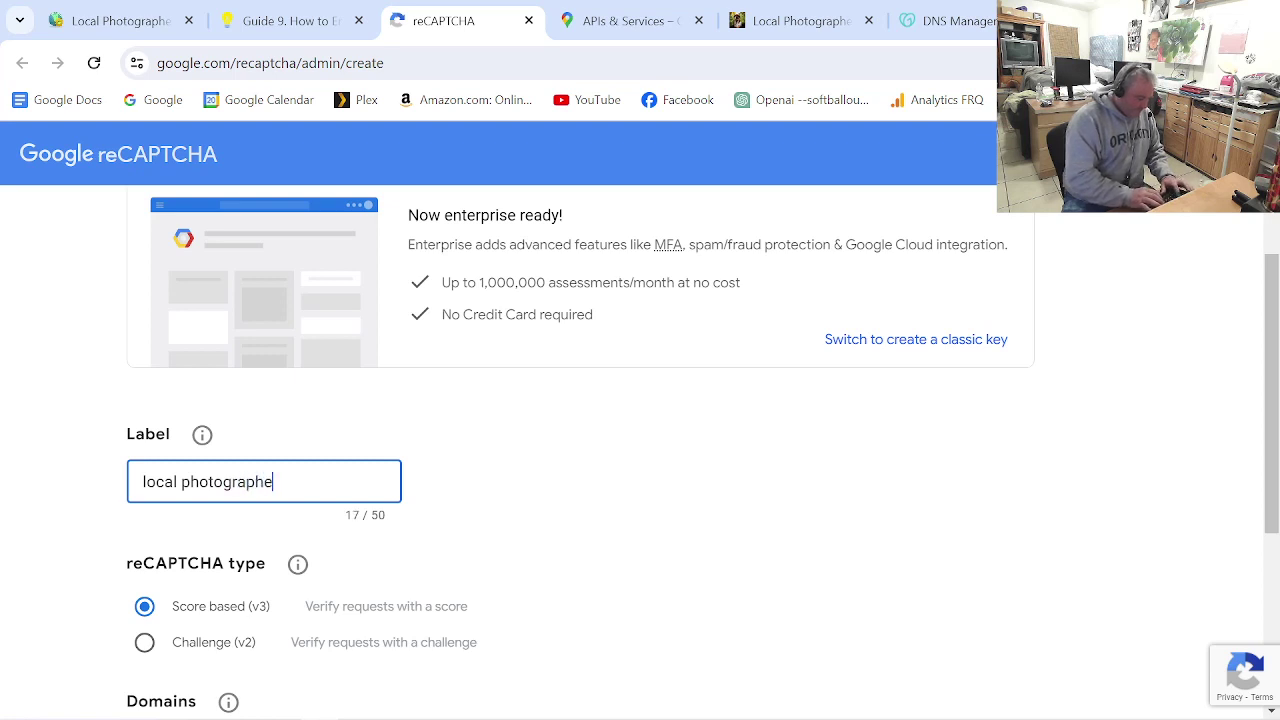
text(near me)
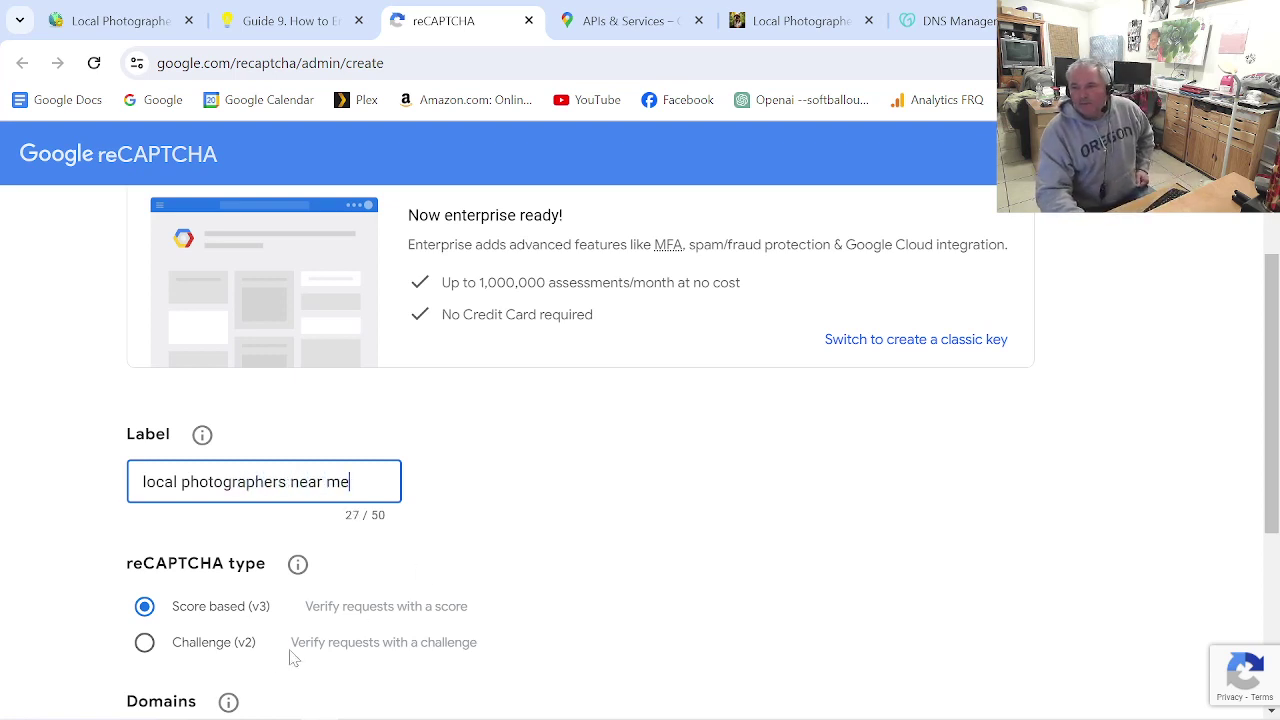
- Set the reCAPTCHA type to Challenge (v2) and check the guide for the required "I'm not a robot" Checkbox option
click(210, 648)
click(285, 20)
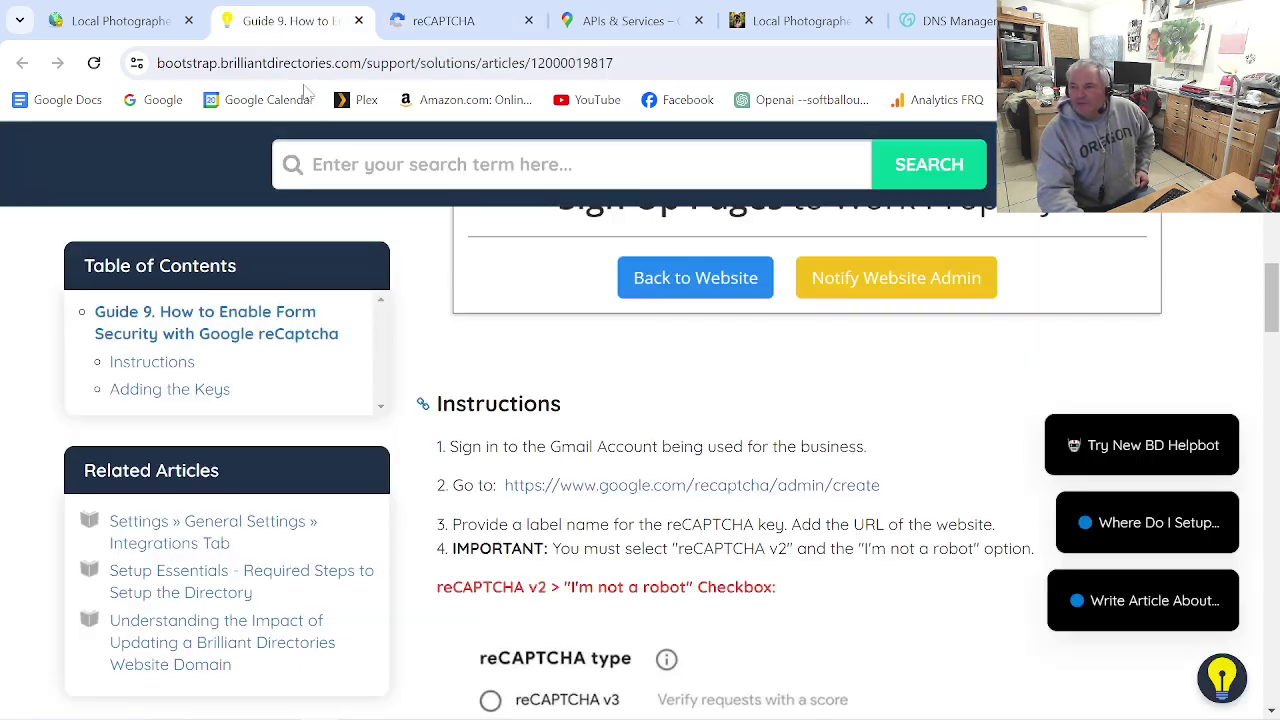
scroll(572, 477, down, 3)
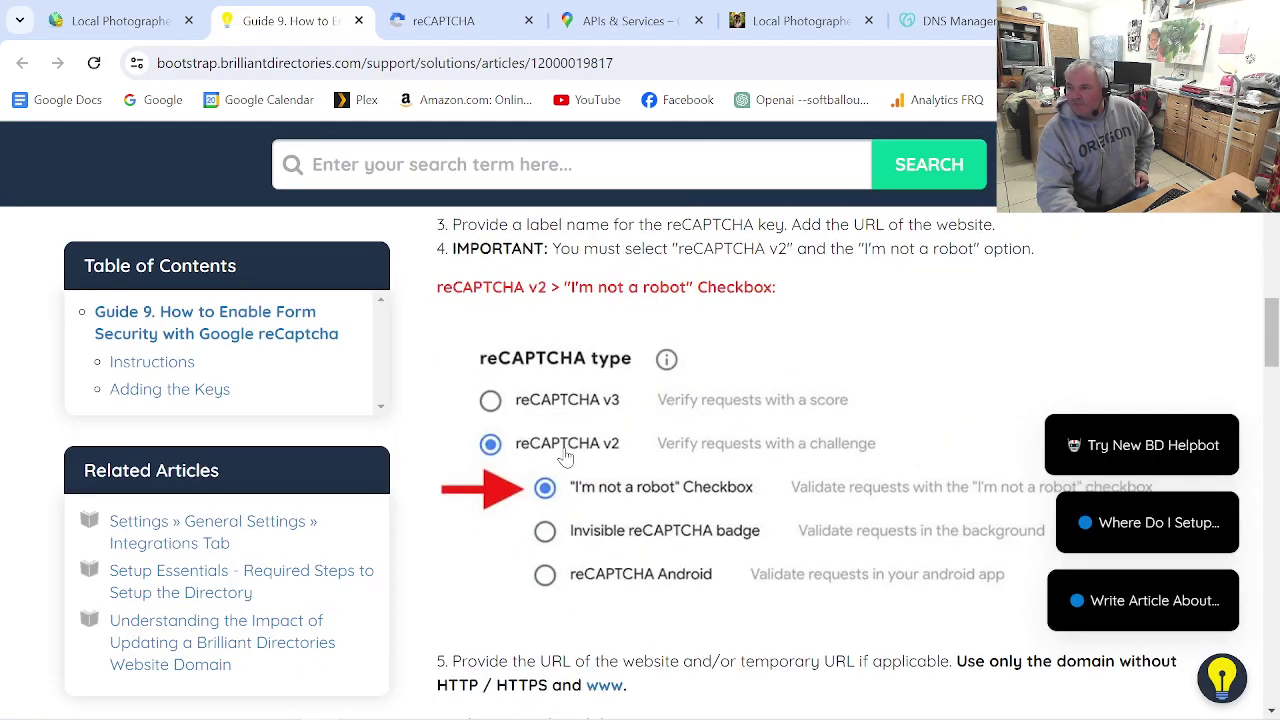
click(431, 24)
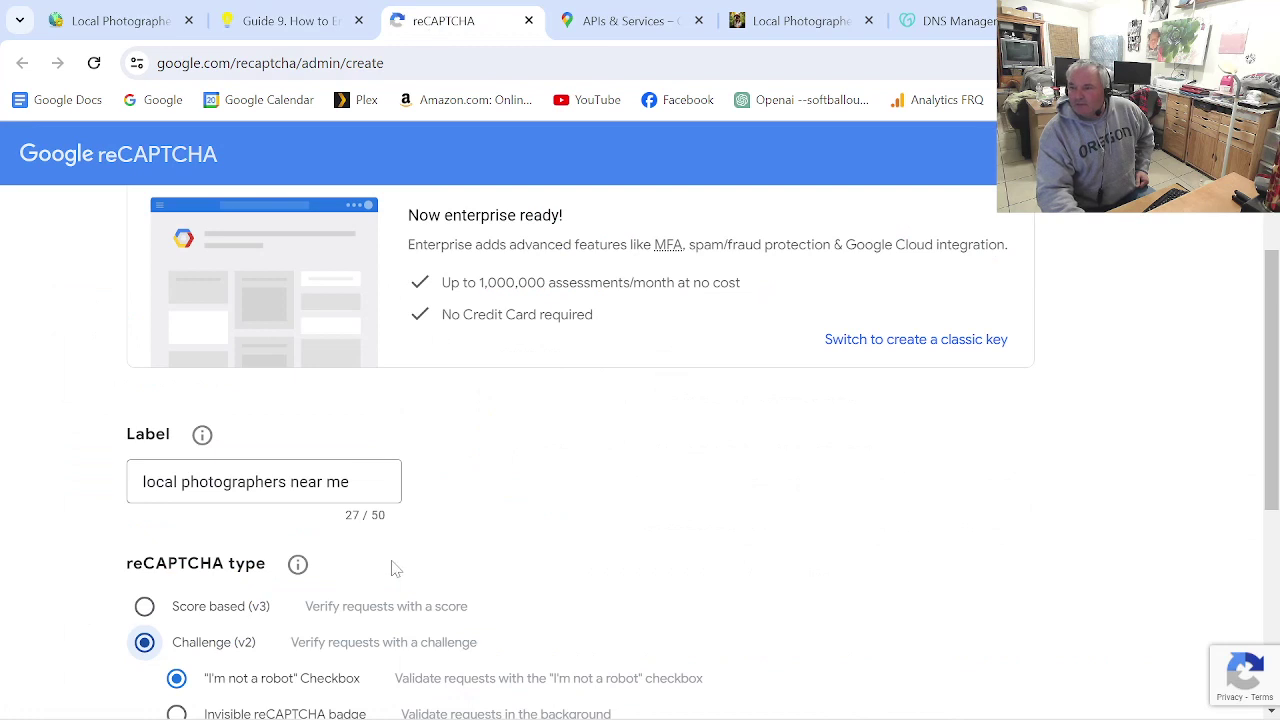
scroll(395, 568, down, 1)
scroll(380, 637, down, 1)
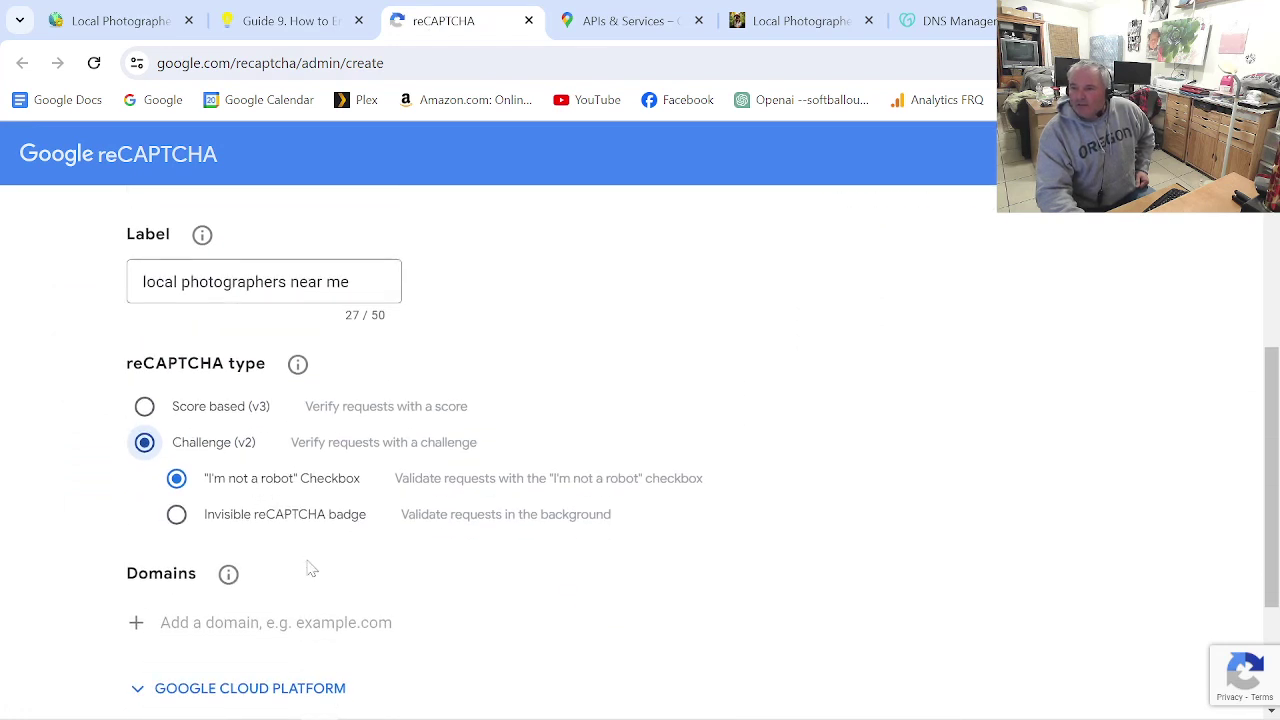
- Check the guide's domain format and enter localphotographersnearme.com as the reCAPTCHA domain
click(287, 20)
scroll(500, 466, down, 3)
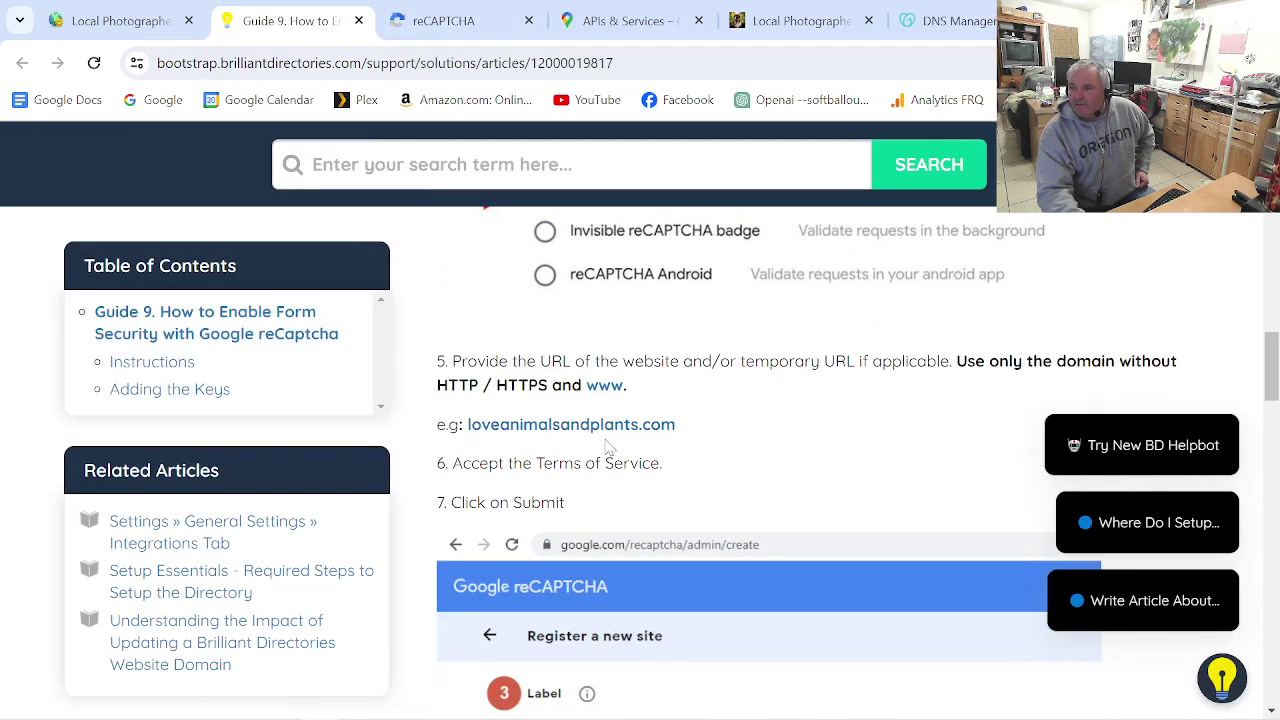
click(445, 20)
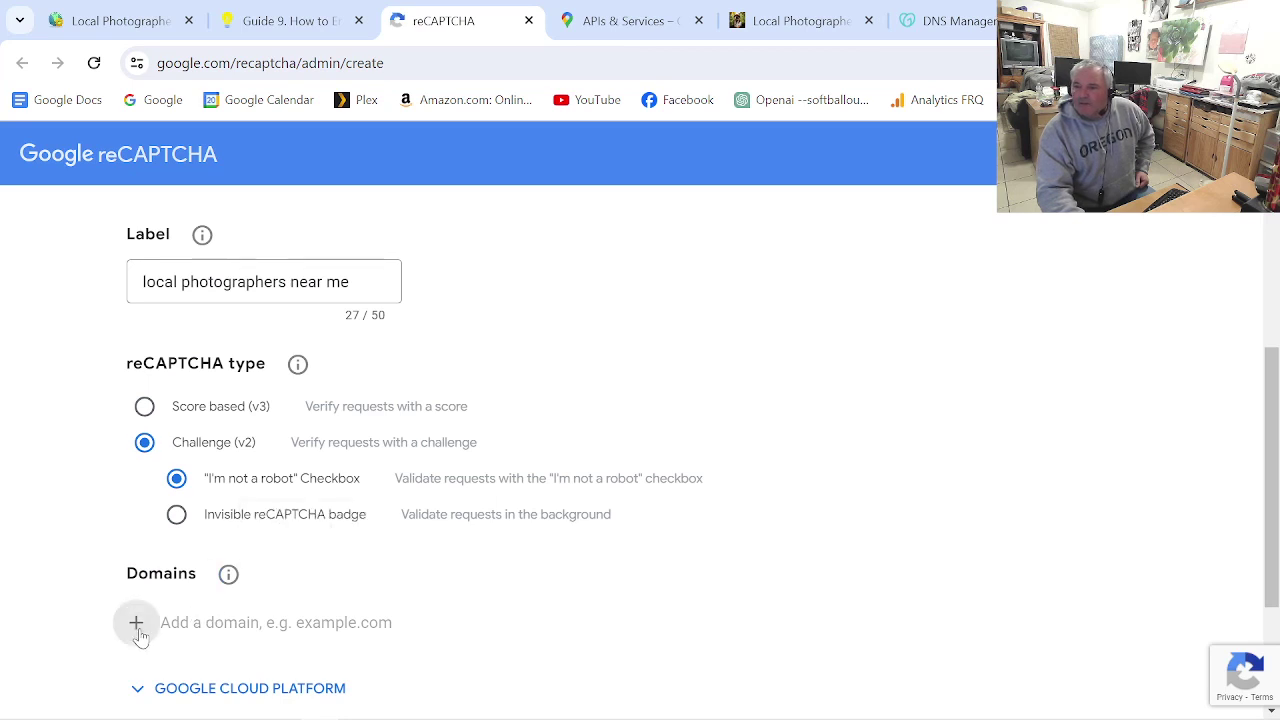
click(207, 630)
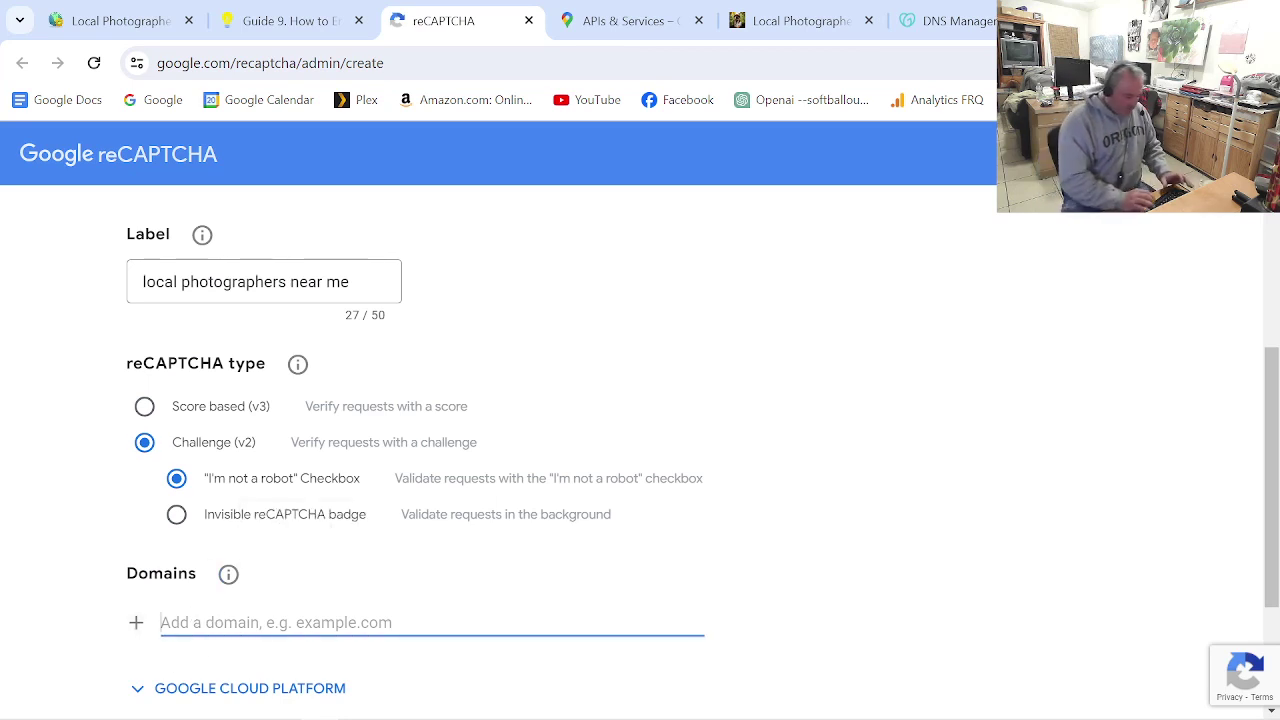
text(localphot)
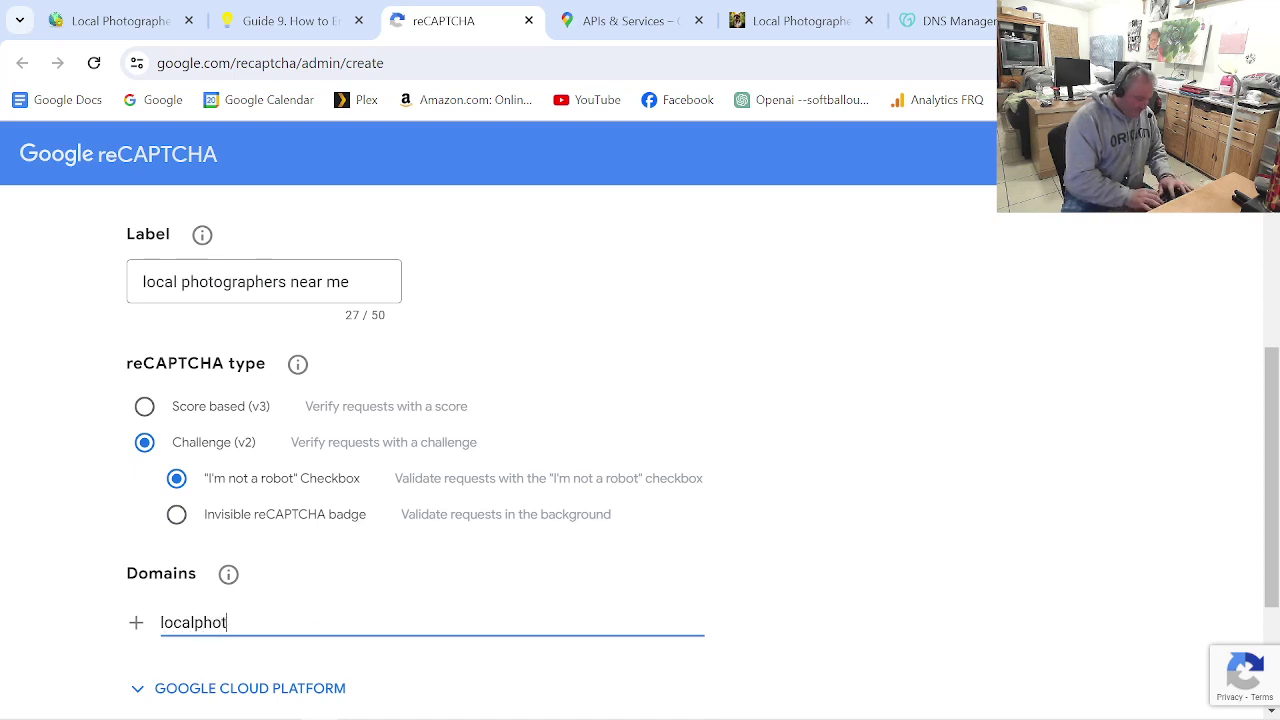
text(ogrp)
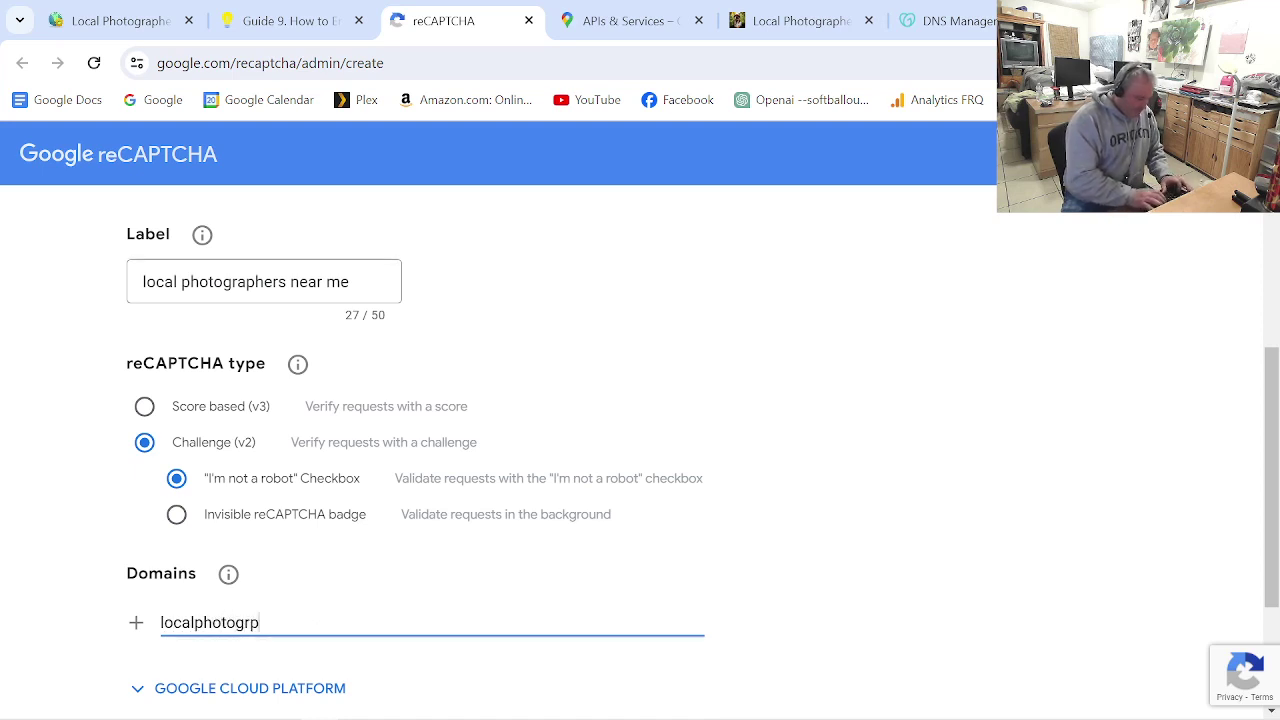
text(hersnearme.com)
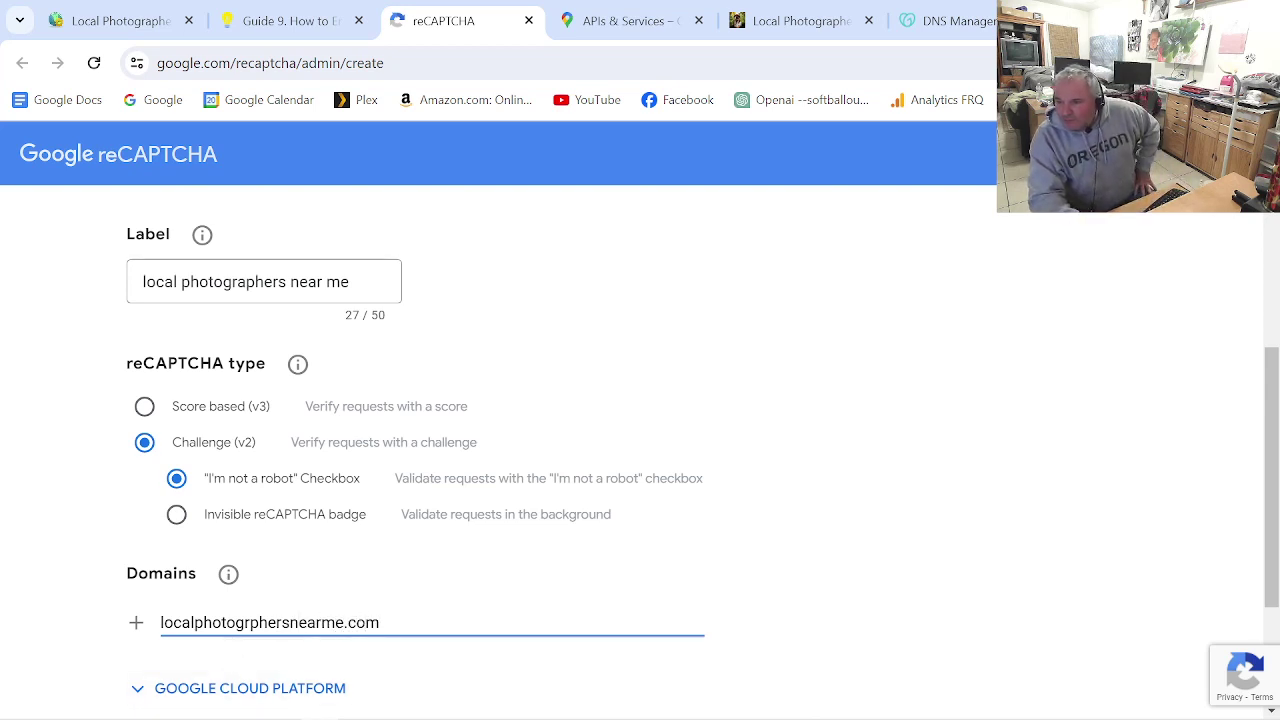
click(257, 622)
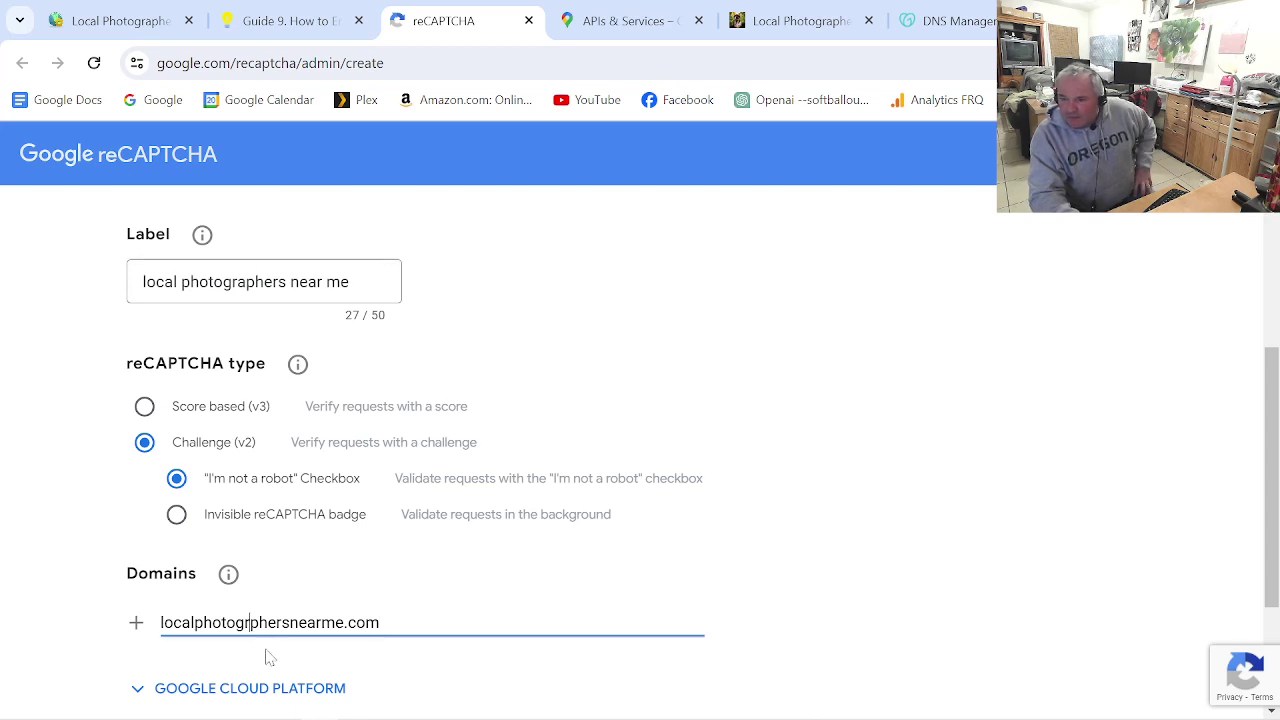
text(a)
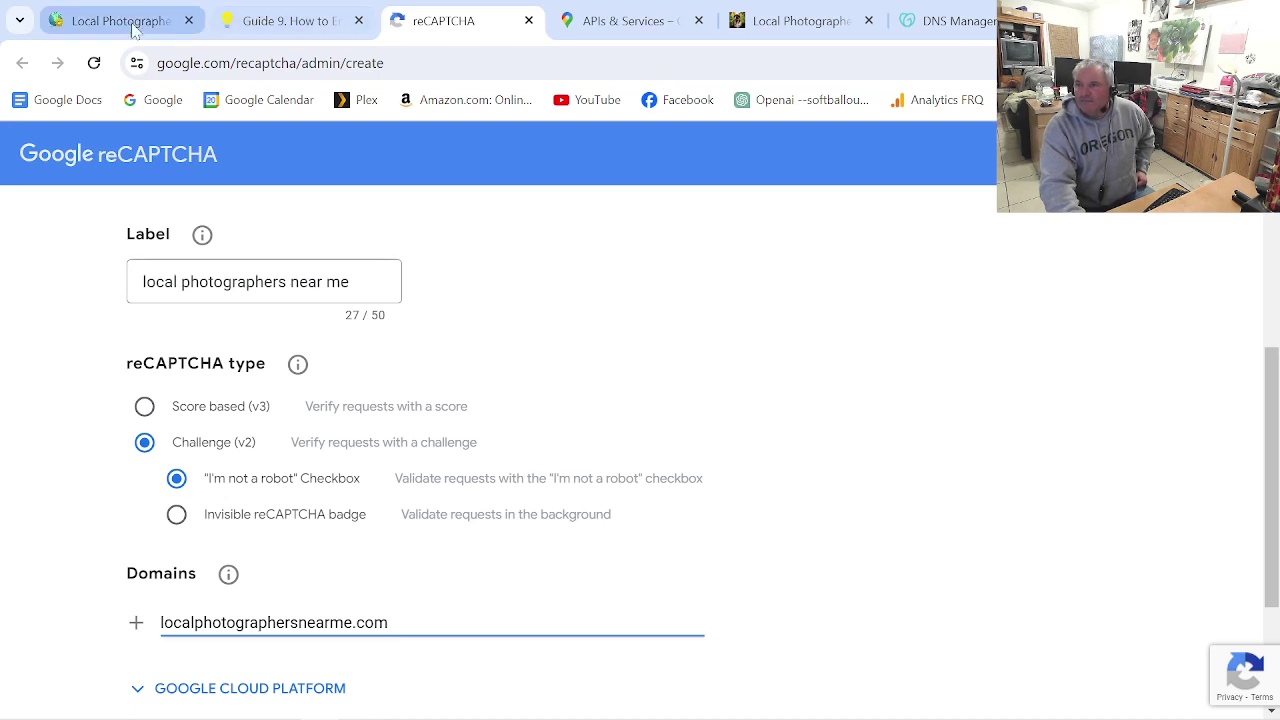
- Compare the domain's spelling with the live website and add it to the registration's domain list
click(790, 22)
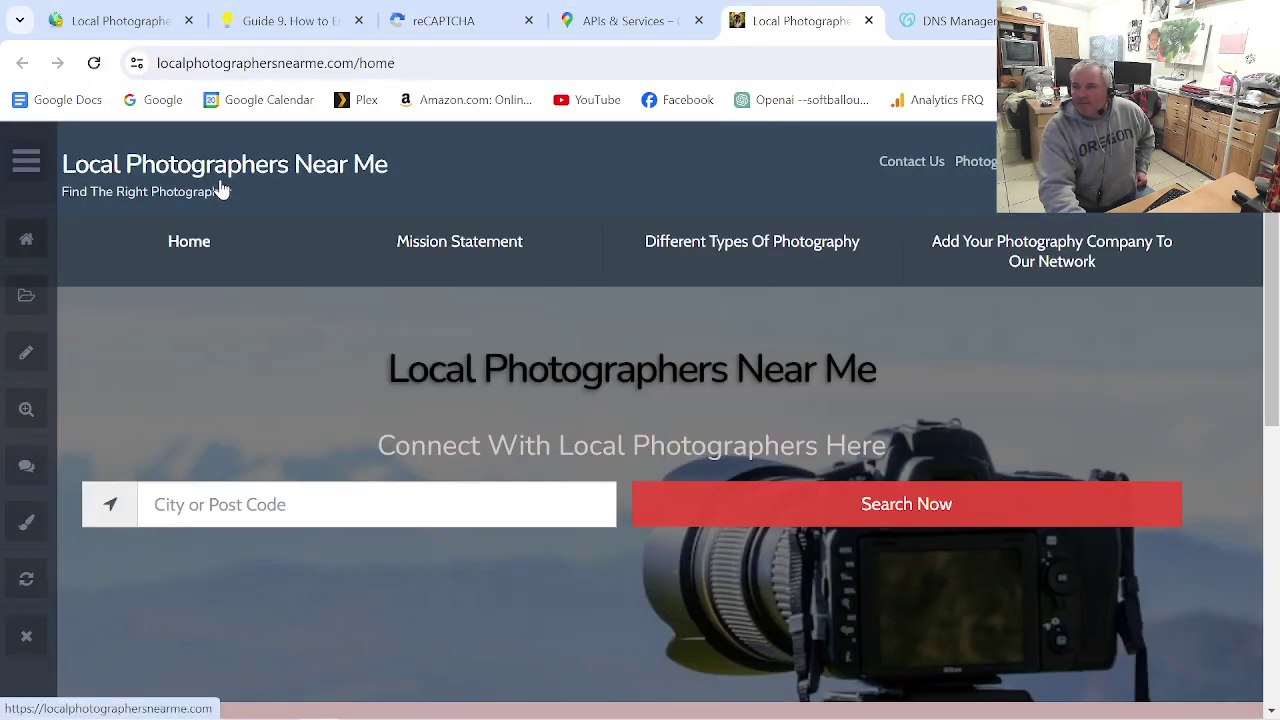
click(440, 20)
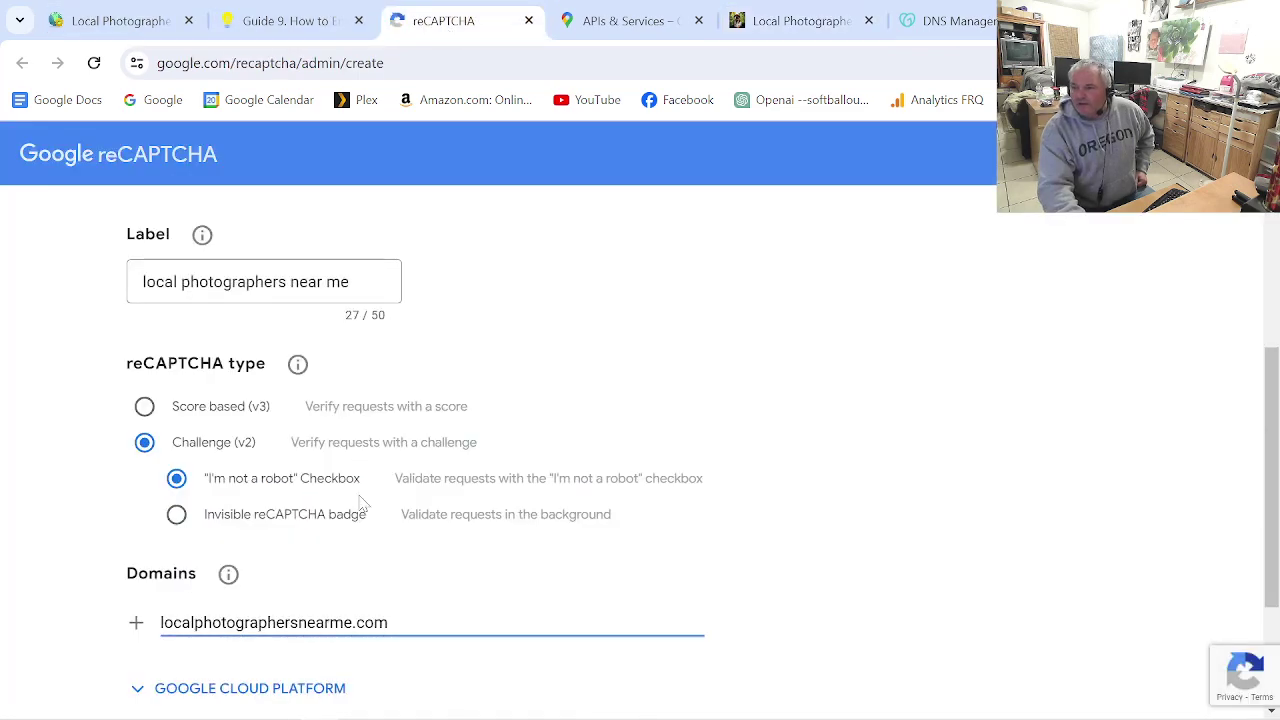
scroll(400, 607, down, 2)
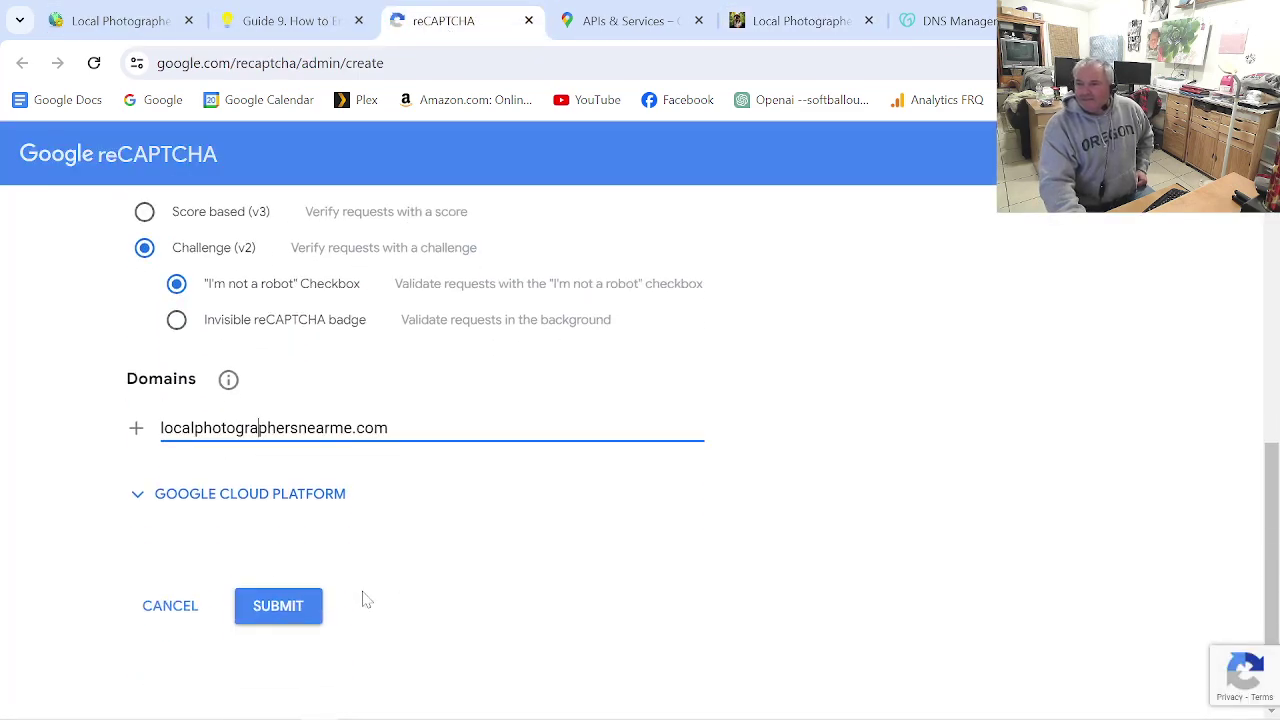
click(135, 430)
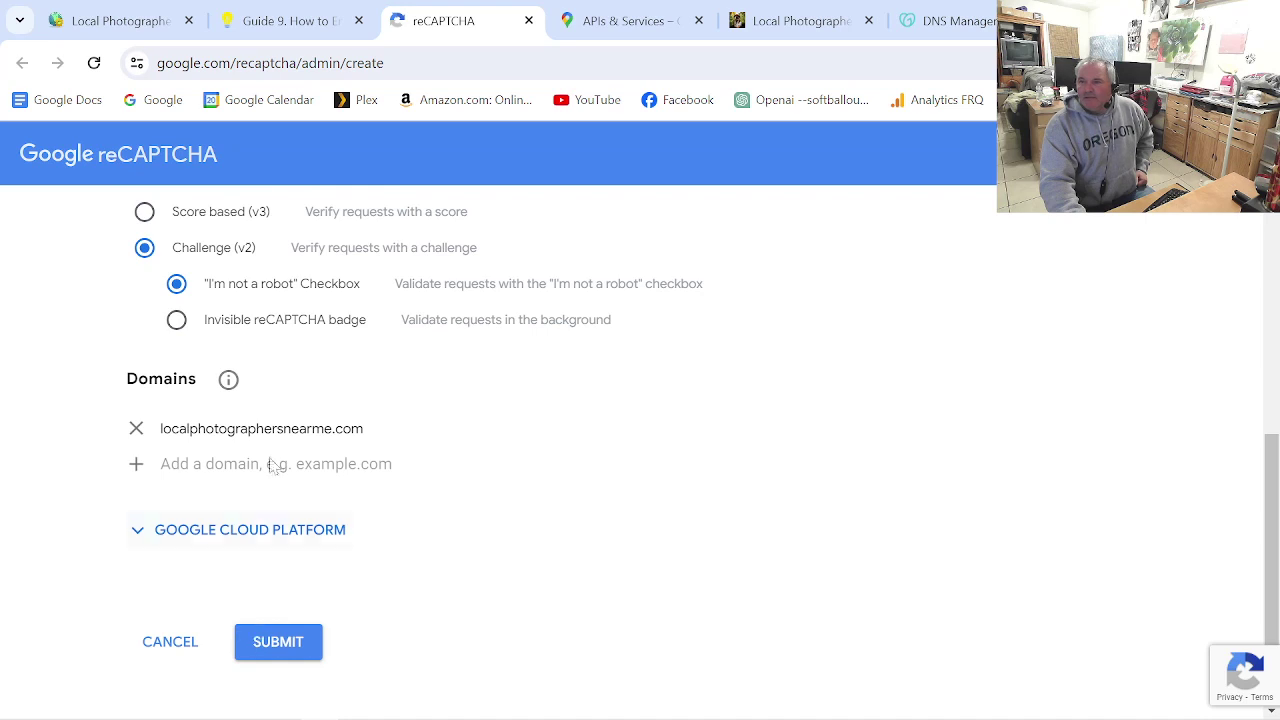
- Review the guide's remaining registration steps and submit the reCAPTCHA site registration
click(280, 22)
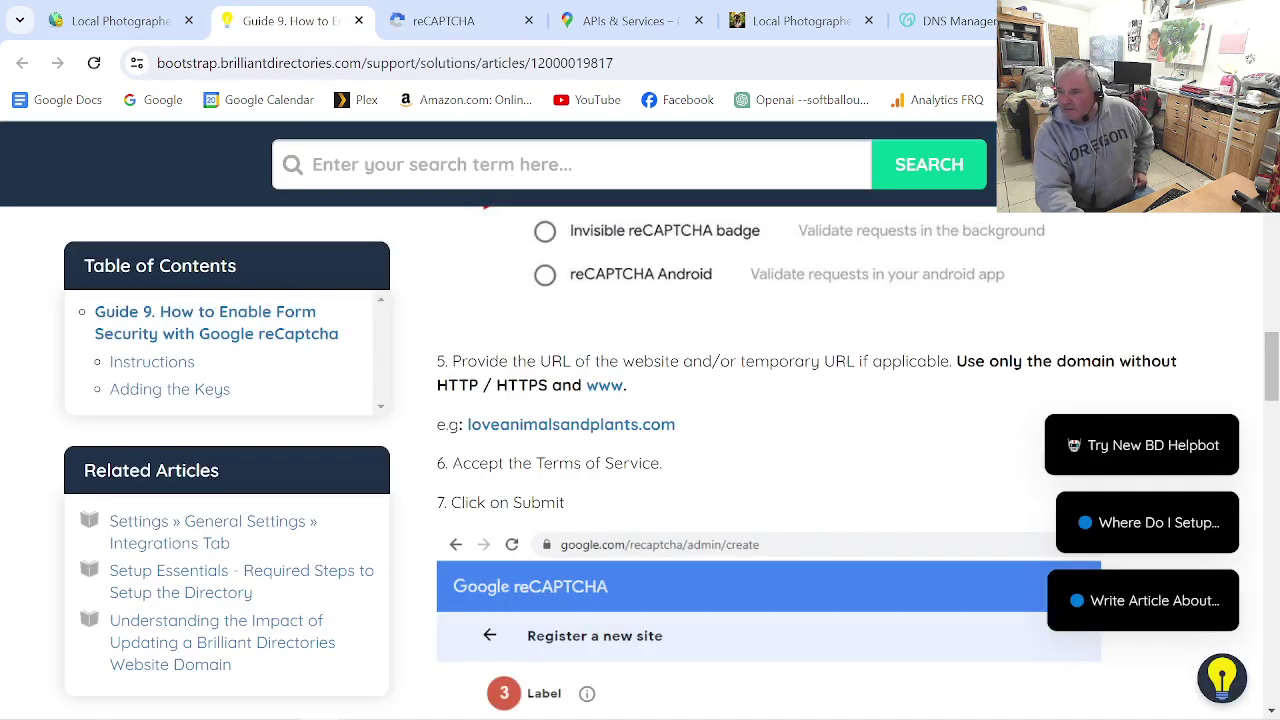
scroll(476, 398, down, 5)
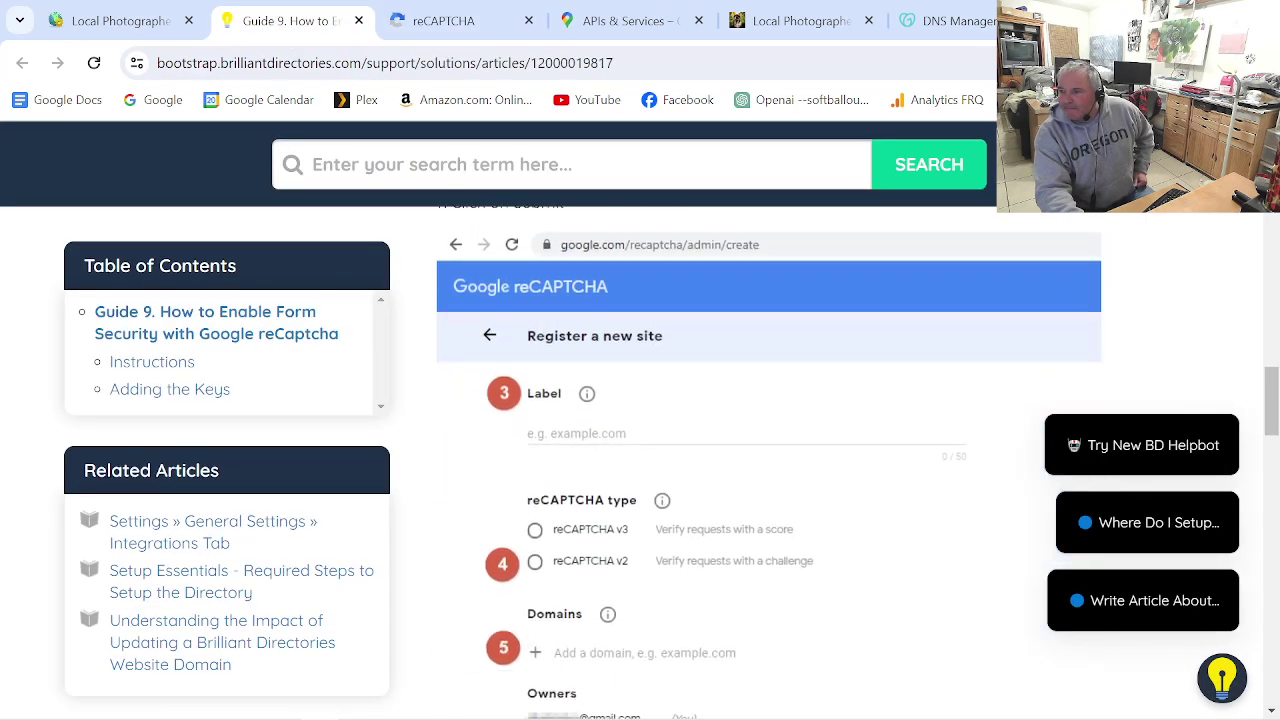
scroll(476, 398, down, 1)
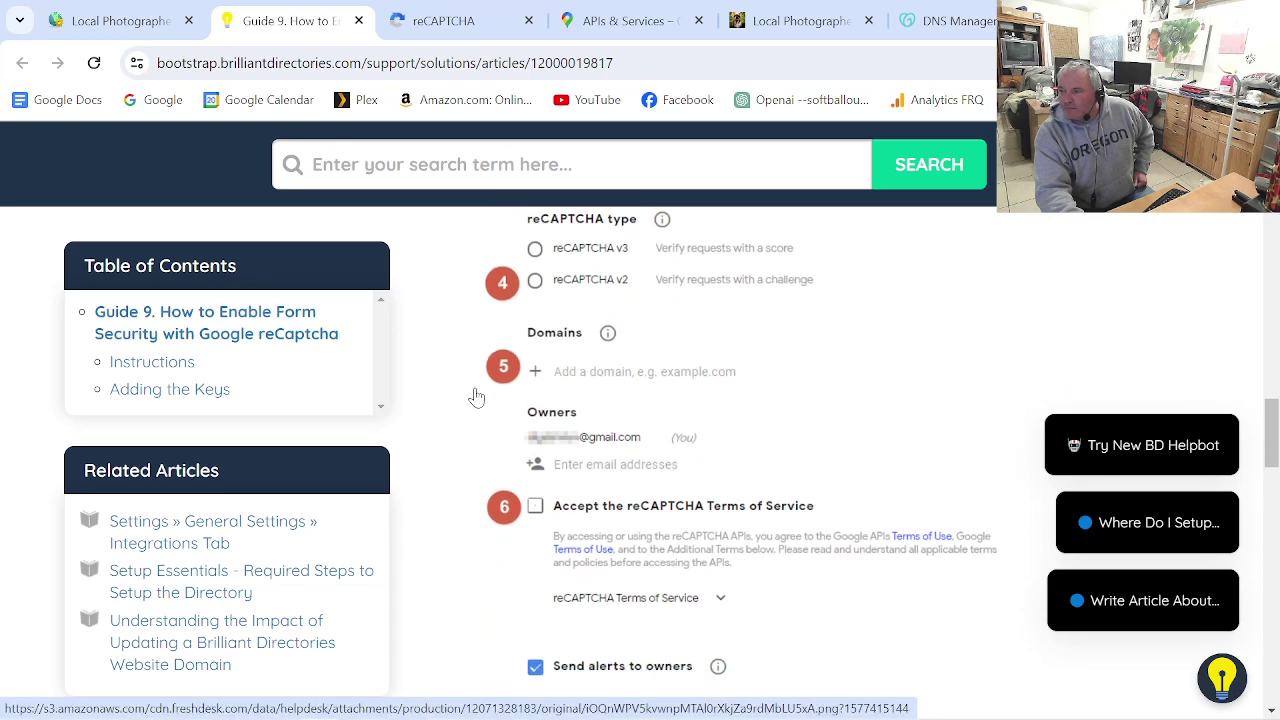
scroll(477, 398, down, 2)
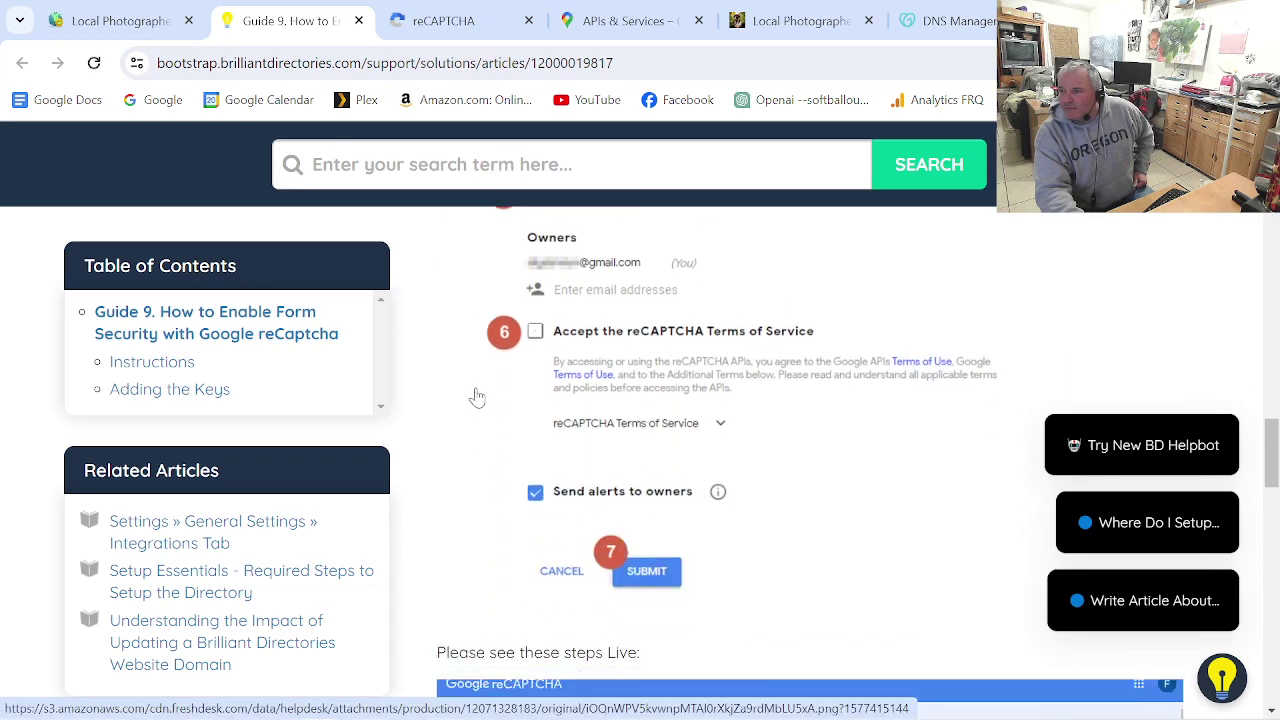
scroll(474, 391, up, 2)
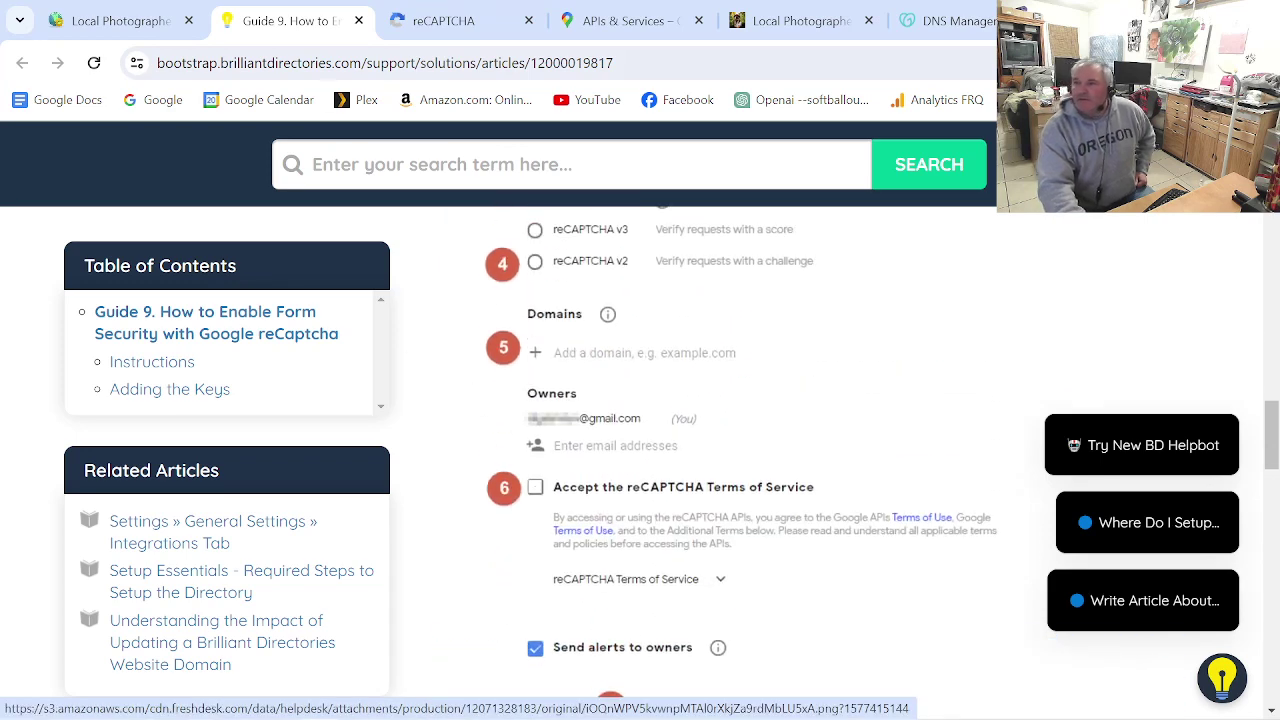
click(443, 21)
click(277, 652)
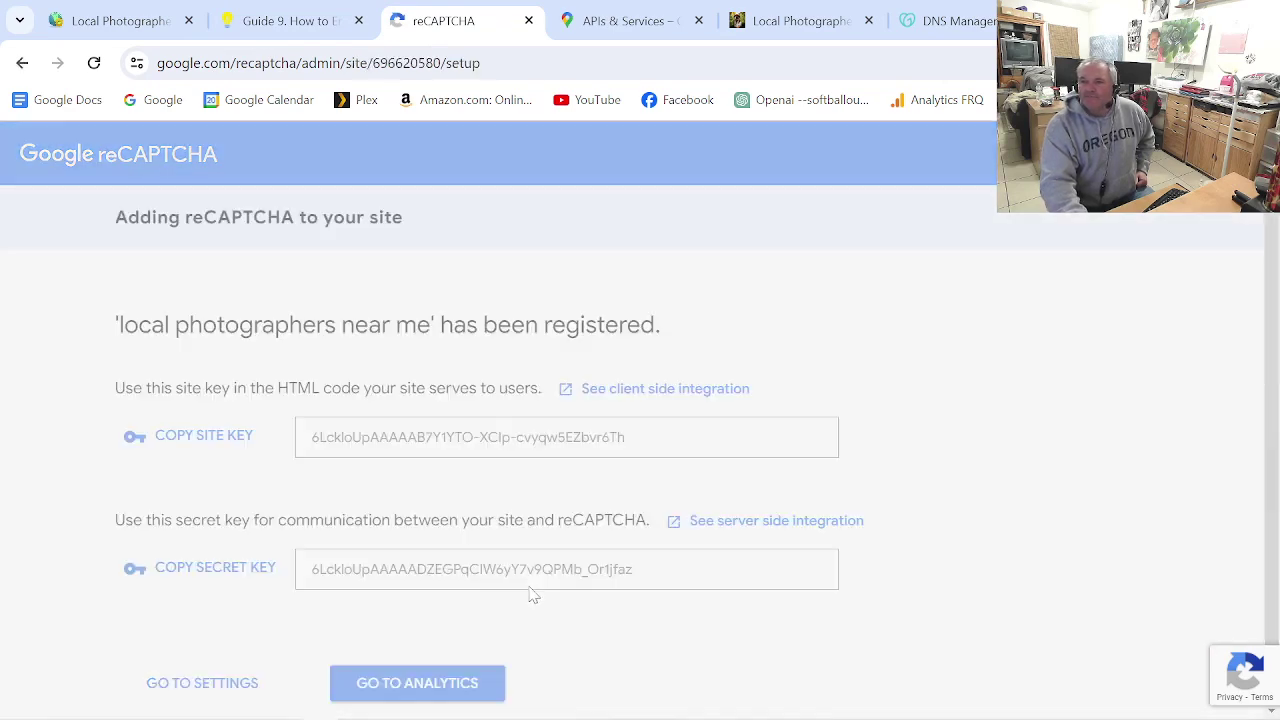
- Copy the generated reCAPTCHA site key and paste it into the directory's Google ReCaptcha Site key field
scroll(592, 548, down, 2)
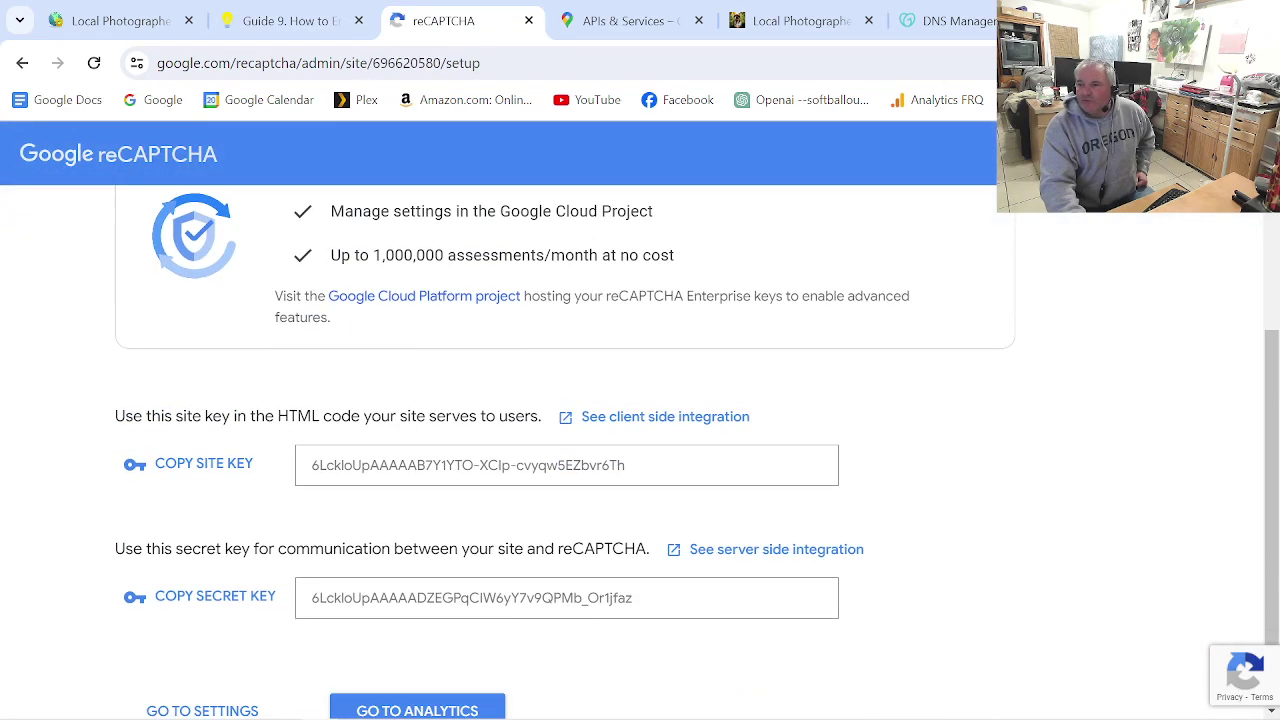
click(205, 466)
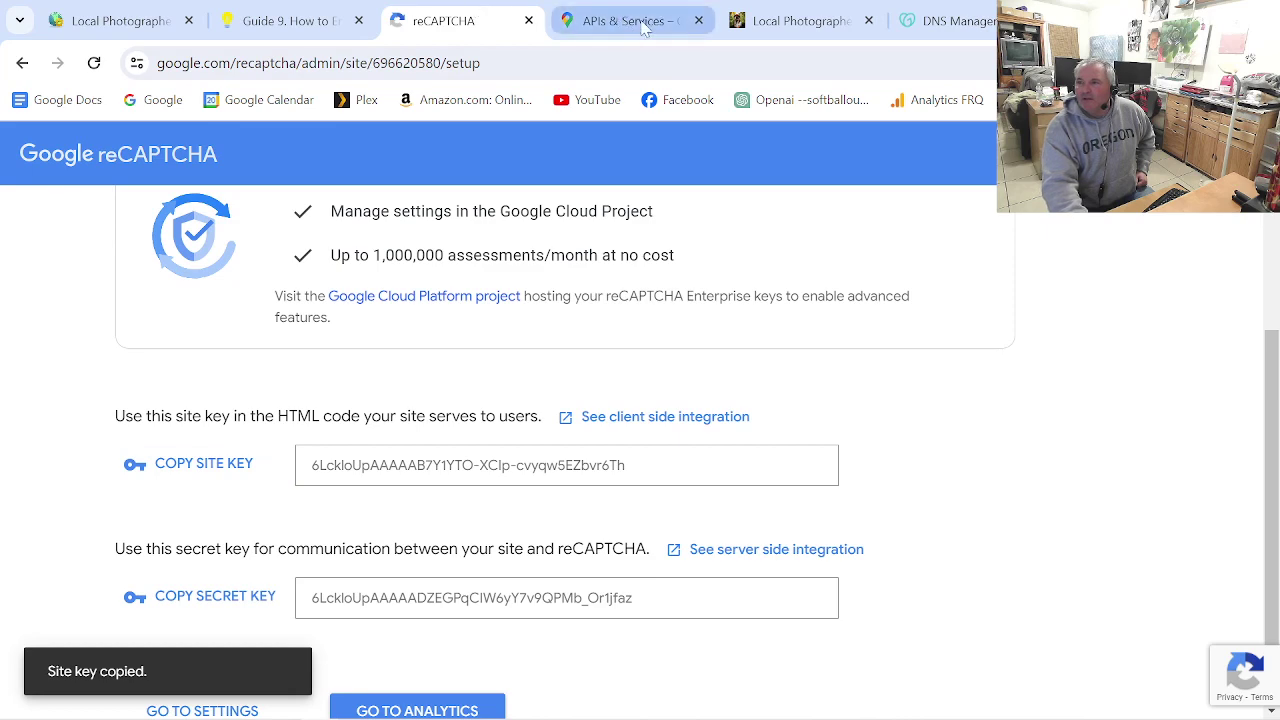
click(175, 28)
click(314, 437)
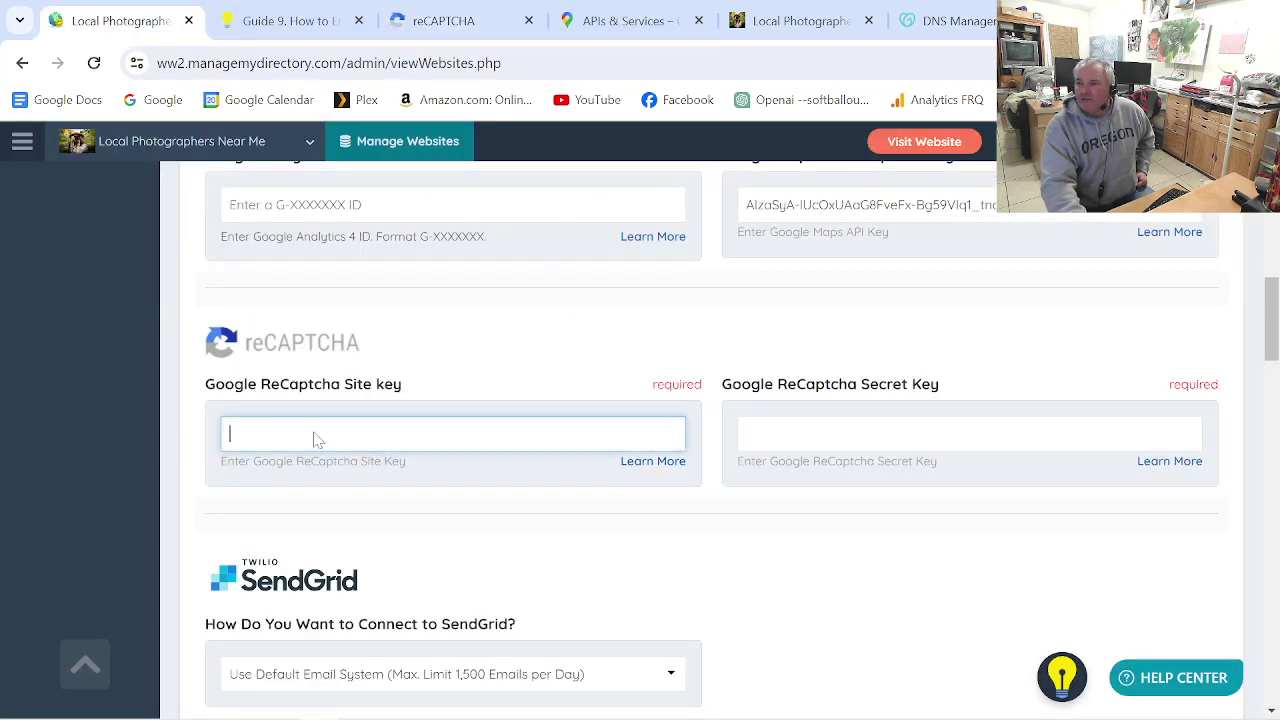
right_click(316, 433)
click(350, 246)
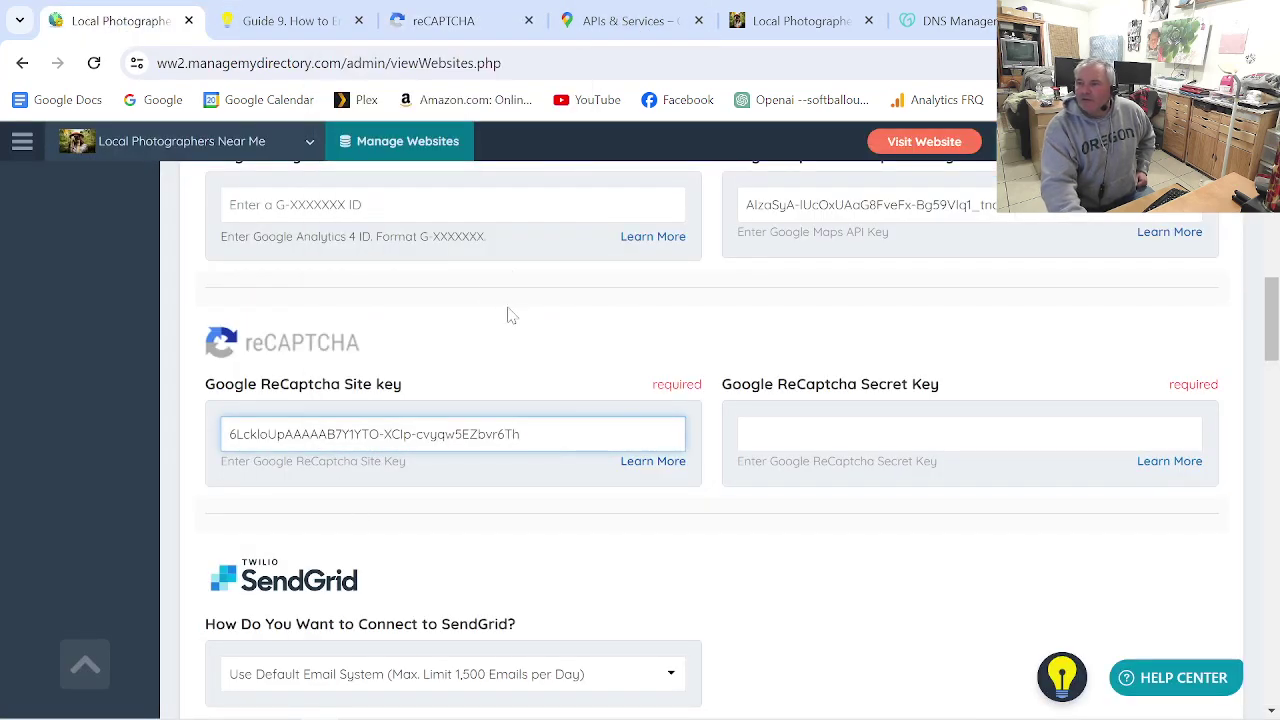
- Copy the generated reCAPTCHA secret key and paste it into the directory's Google ReCaptcha Secret Key field
click(468, 22)
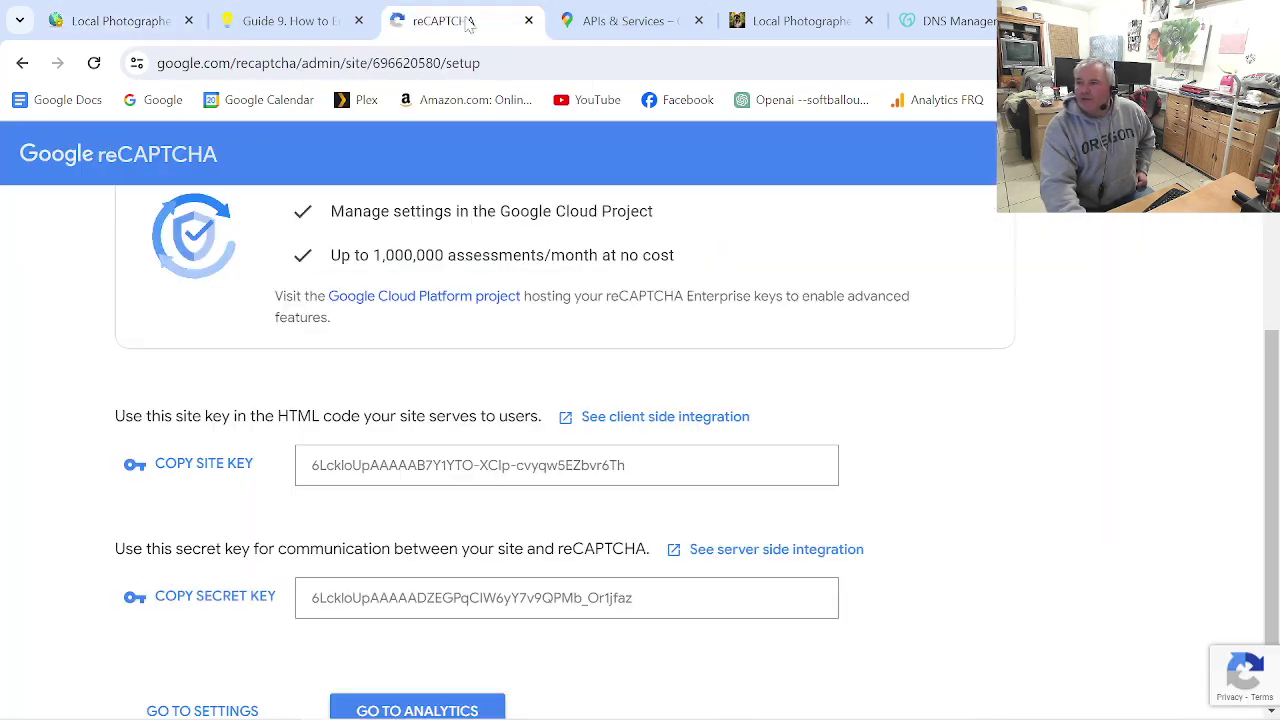
click(215, 597)
click(120, 20)
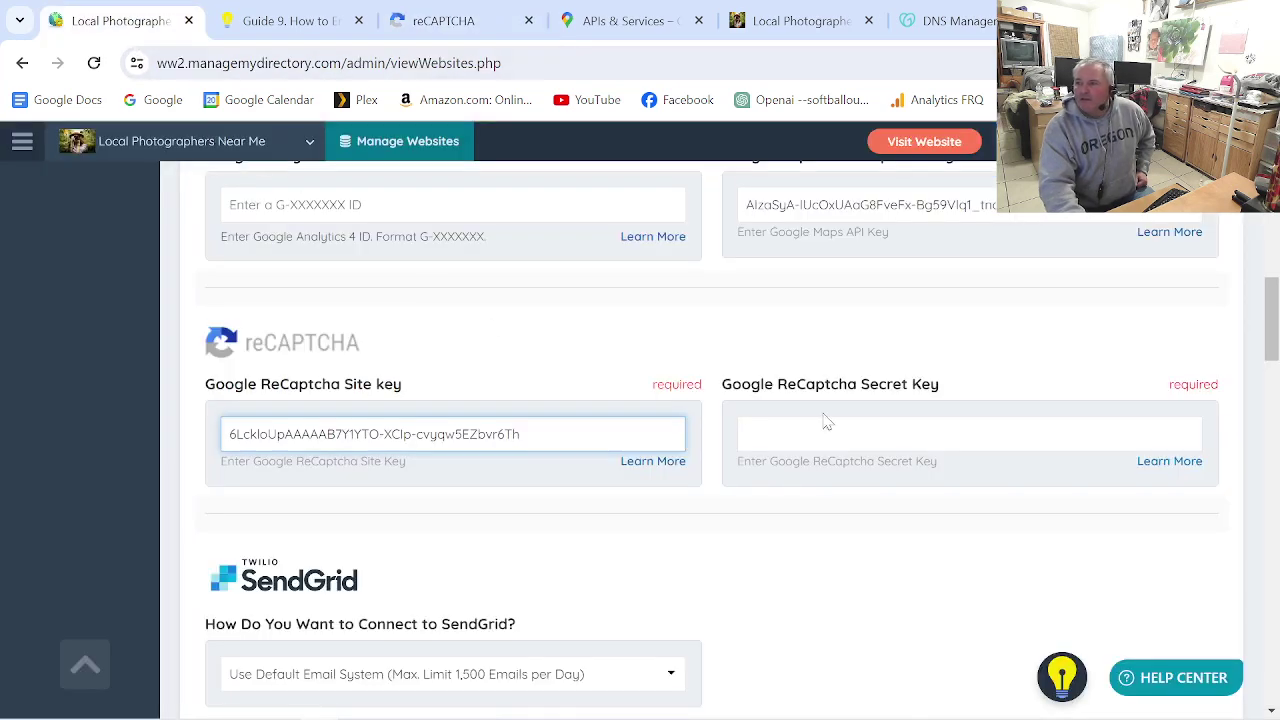
click(826, 422)
right_click(832, 440)
click(870, 243)
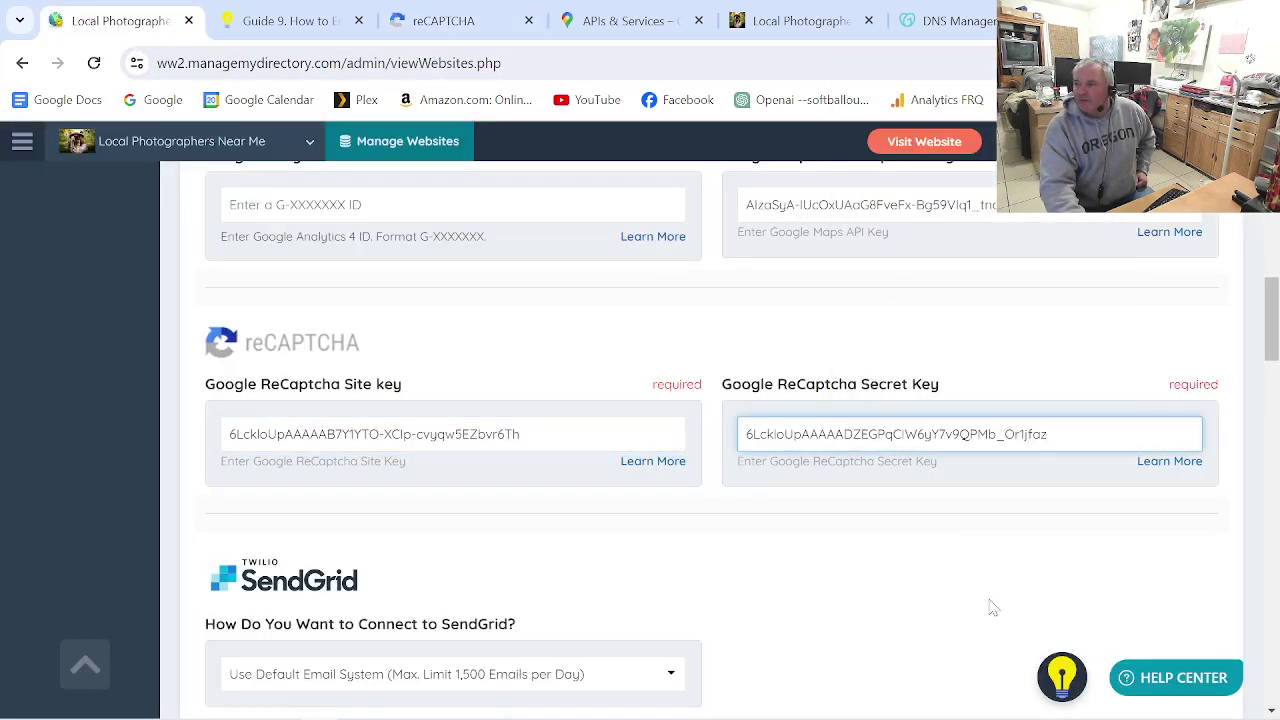
- Save the directory's website integration settings
scroll(990, 607, up, 15)
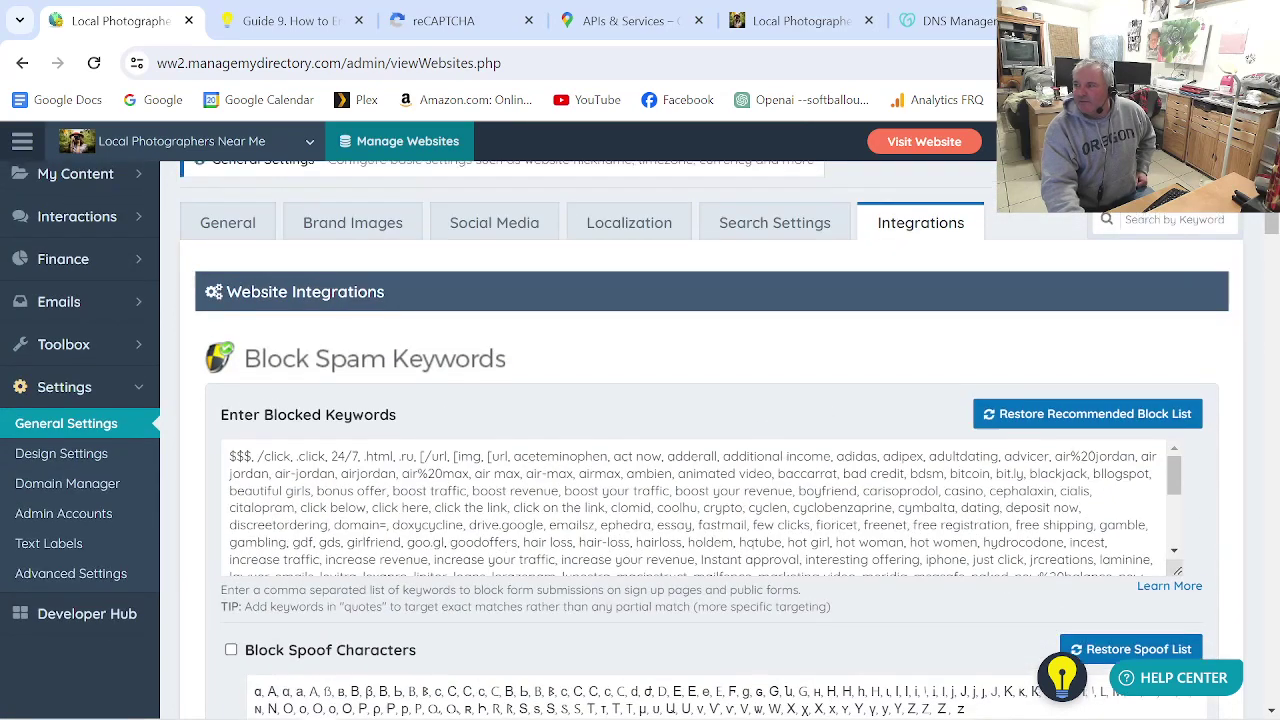
scroll(1180, 300, up, 2)
click(1185, 262)
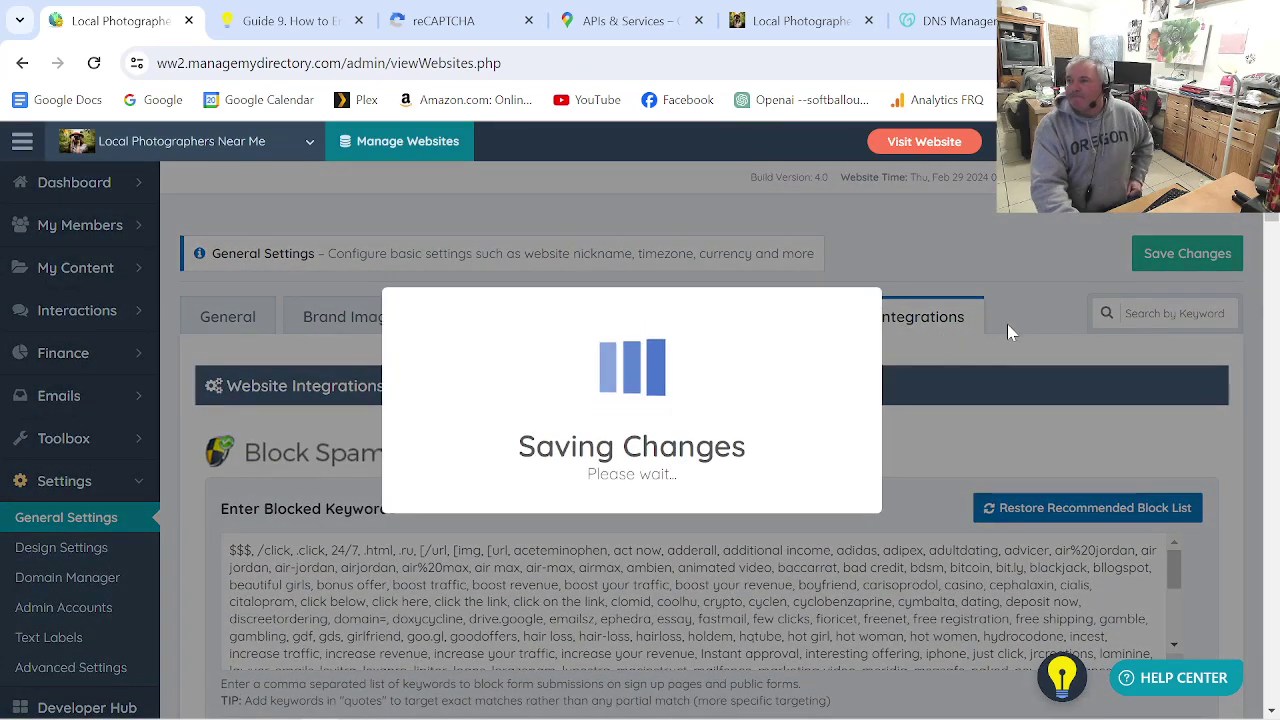
click(642, 494)
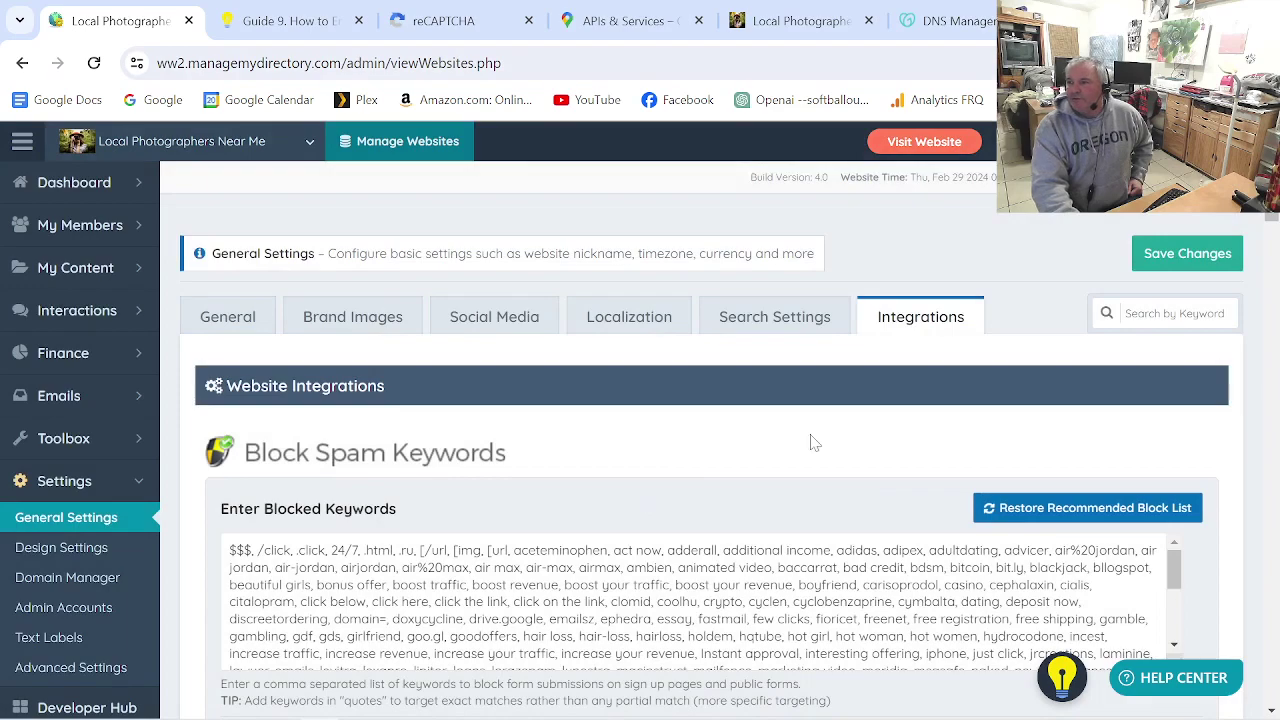
- Open the help article for the Google Analytics ID field and close the old guide, reCAPTCHA and Google APIs pages
scroll(812, 440, down, 10)
scroll(341, 436, up, 3)
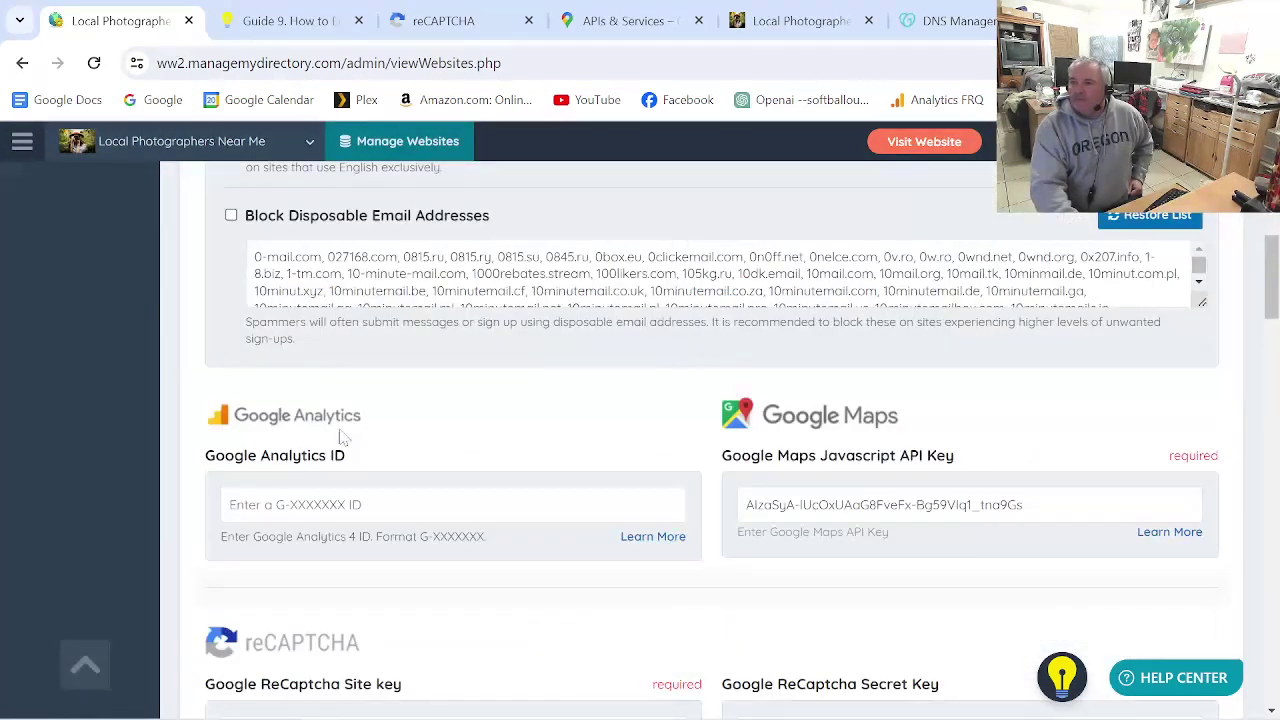
click(647, 537)
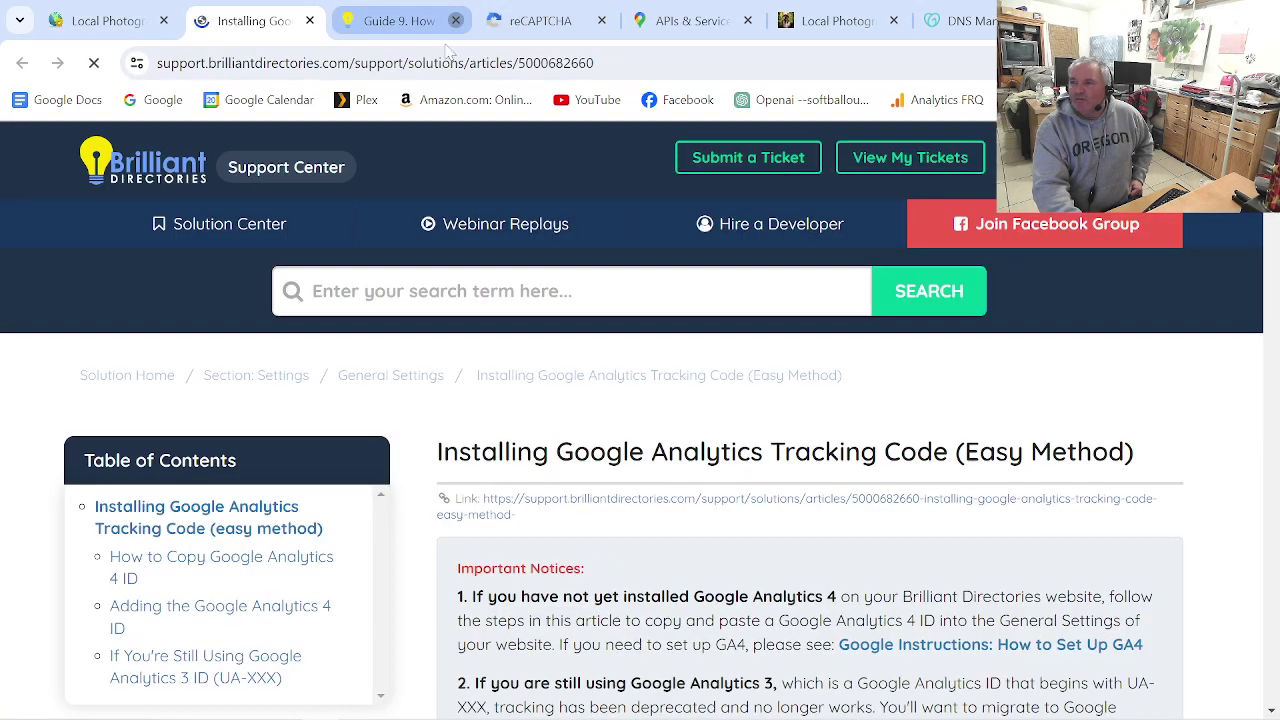
click(455, 20)
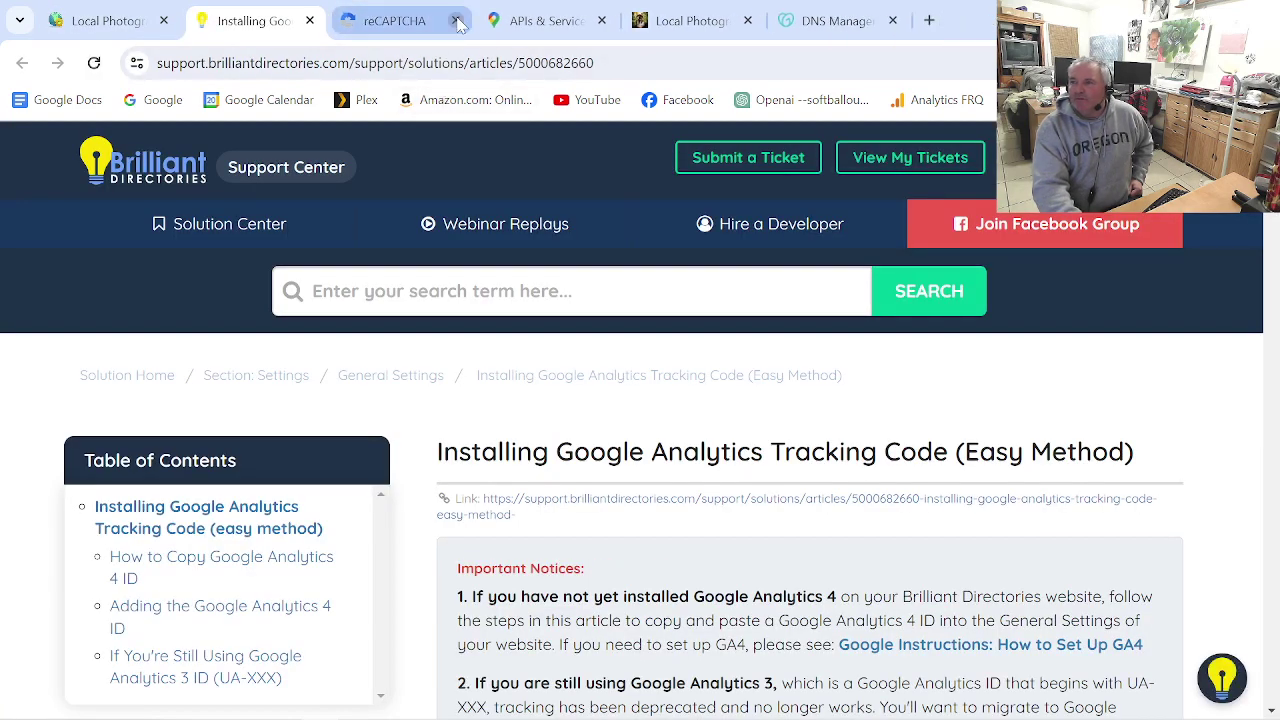
click(455, 20)
click(455, 20)
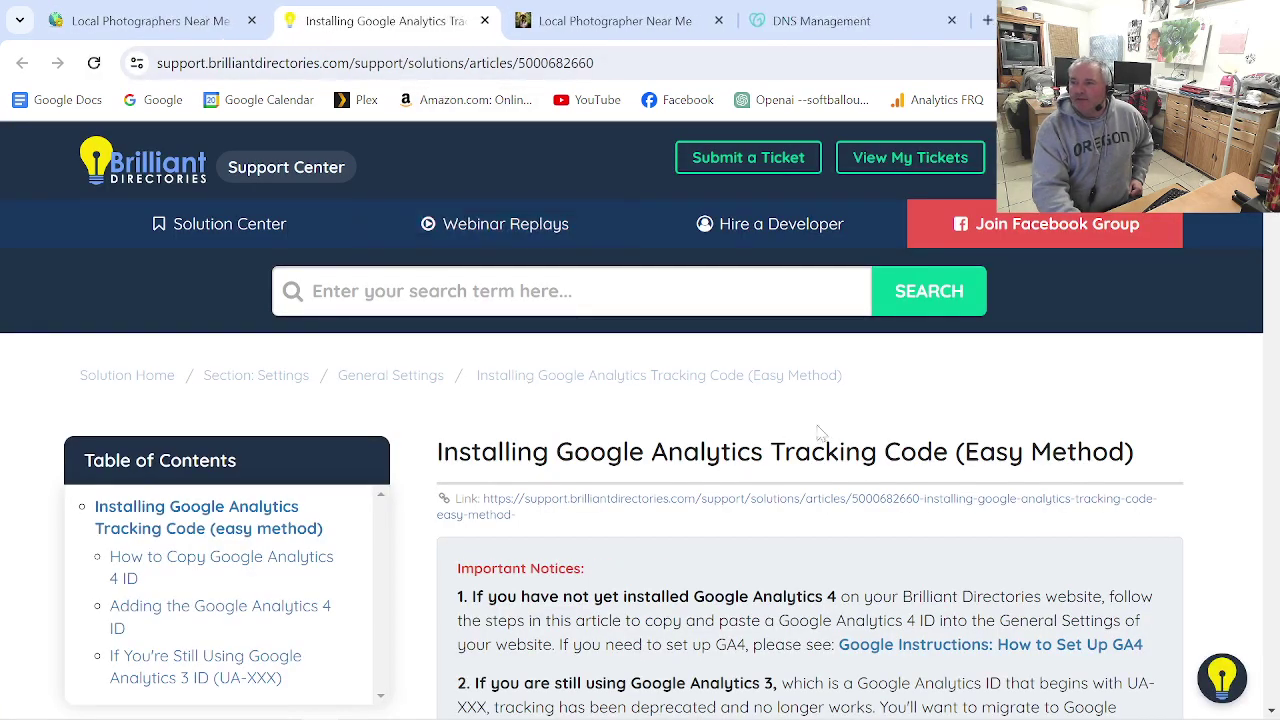
- Review the article's steps for copying a Google Analytics 4 ID and open the linked Google Analytics account
scroll(866, 429, down, 3)
scroll(810, 460, down, 3)
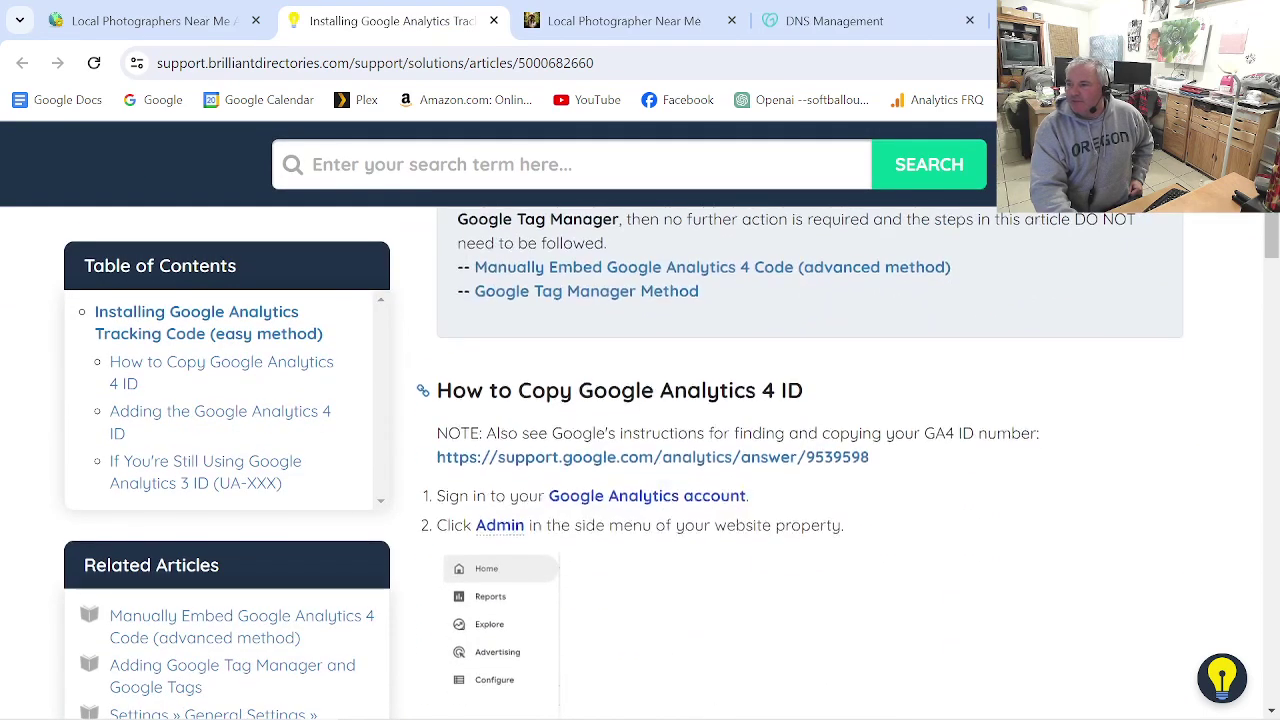
scroll(836, 445, down, 4)
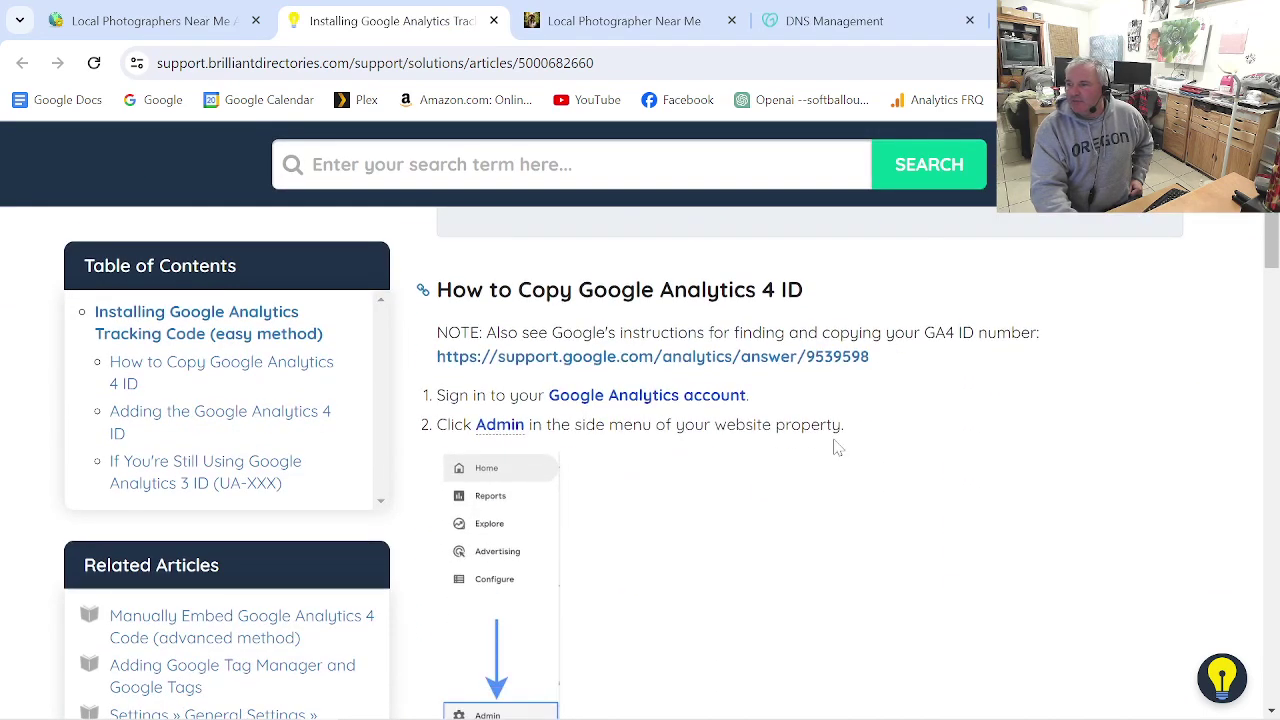
scroll(838, 447, down, 2)
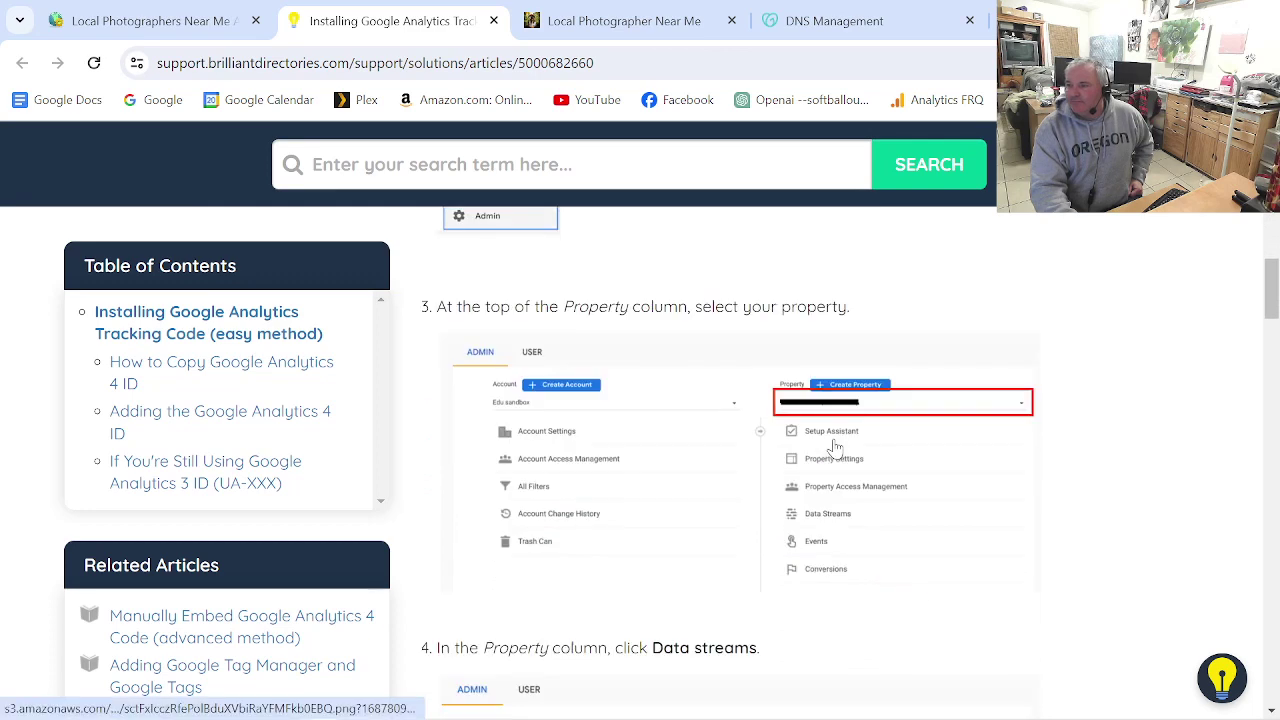
scroll(836, 447, down, 3)
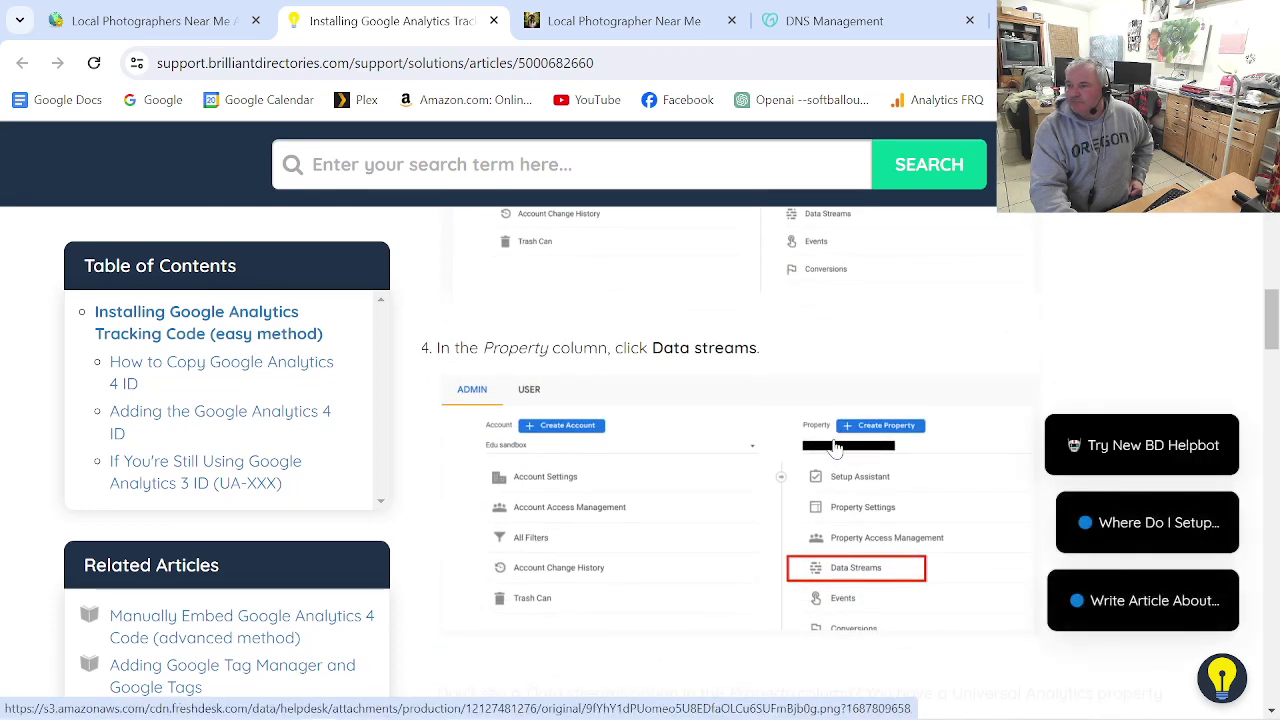
scroll(836, 447, up, 9)
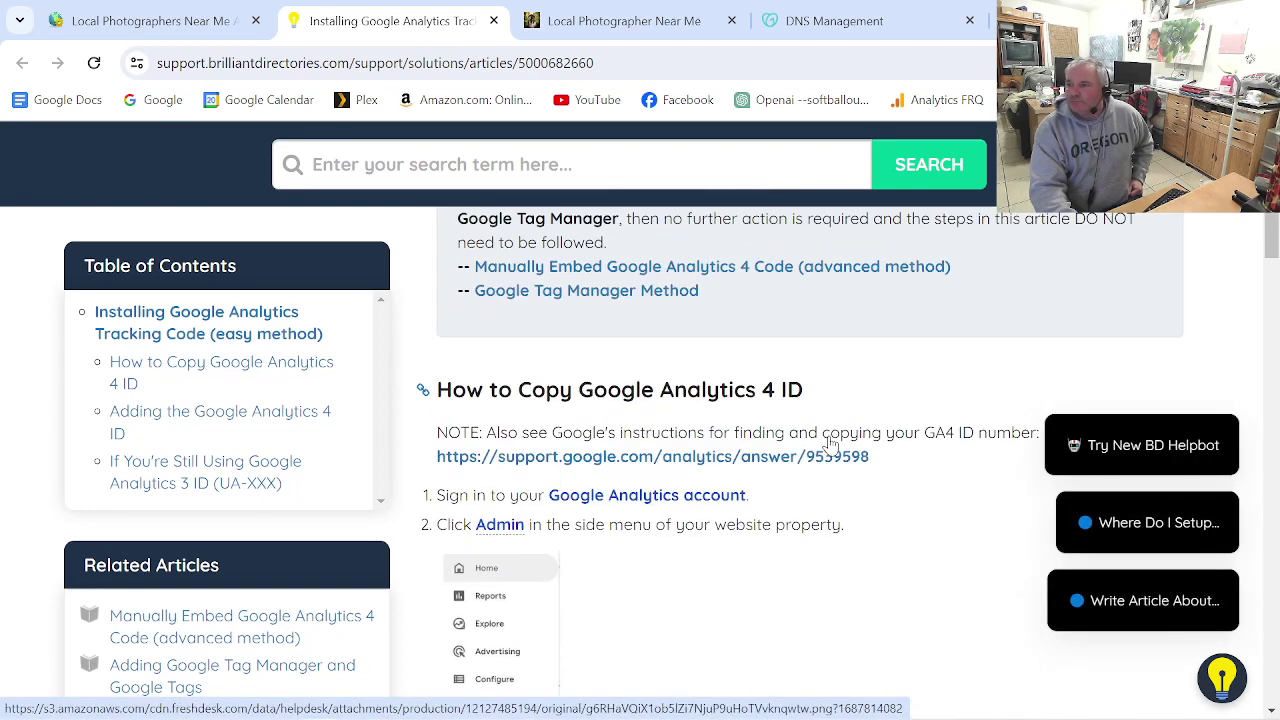
click(718, 500)
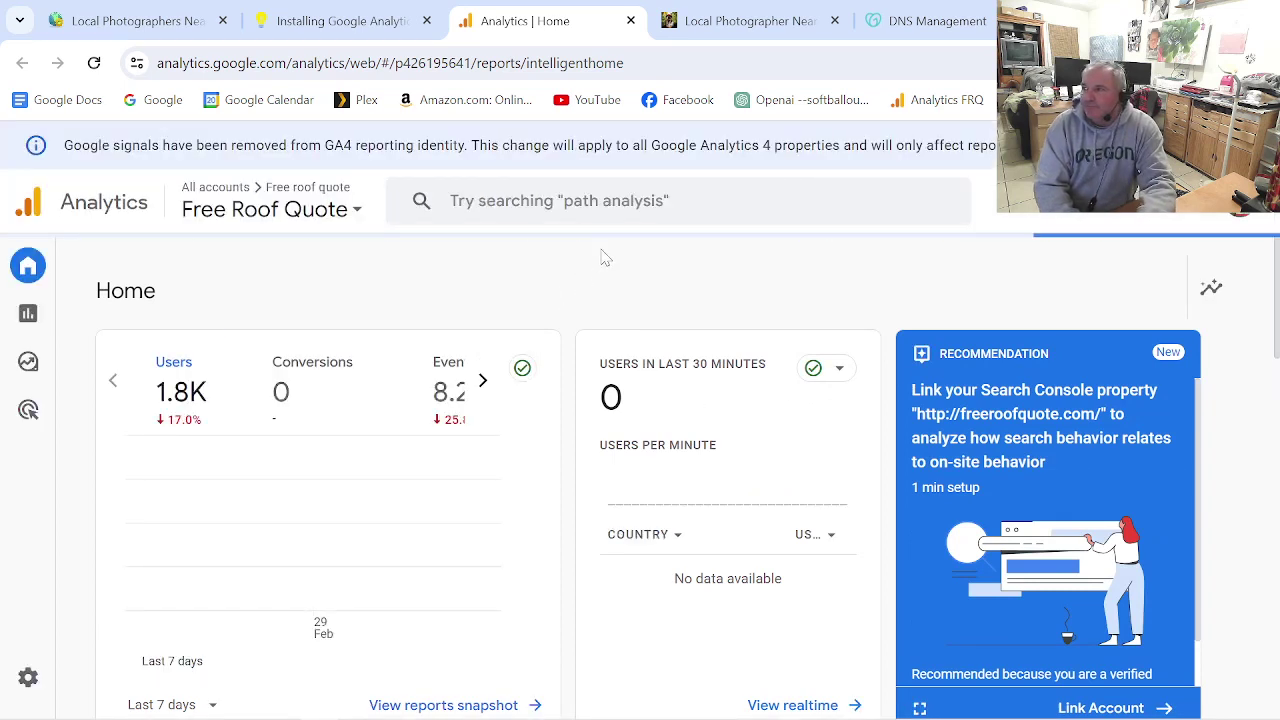
- Check the list of existing Analytics accounts and open the Admin settings of the Free Roof Quote property
click(350, 212)
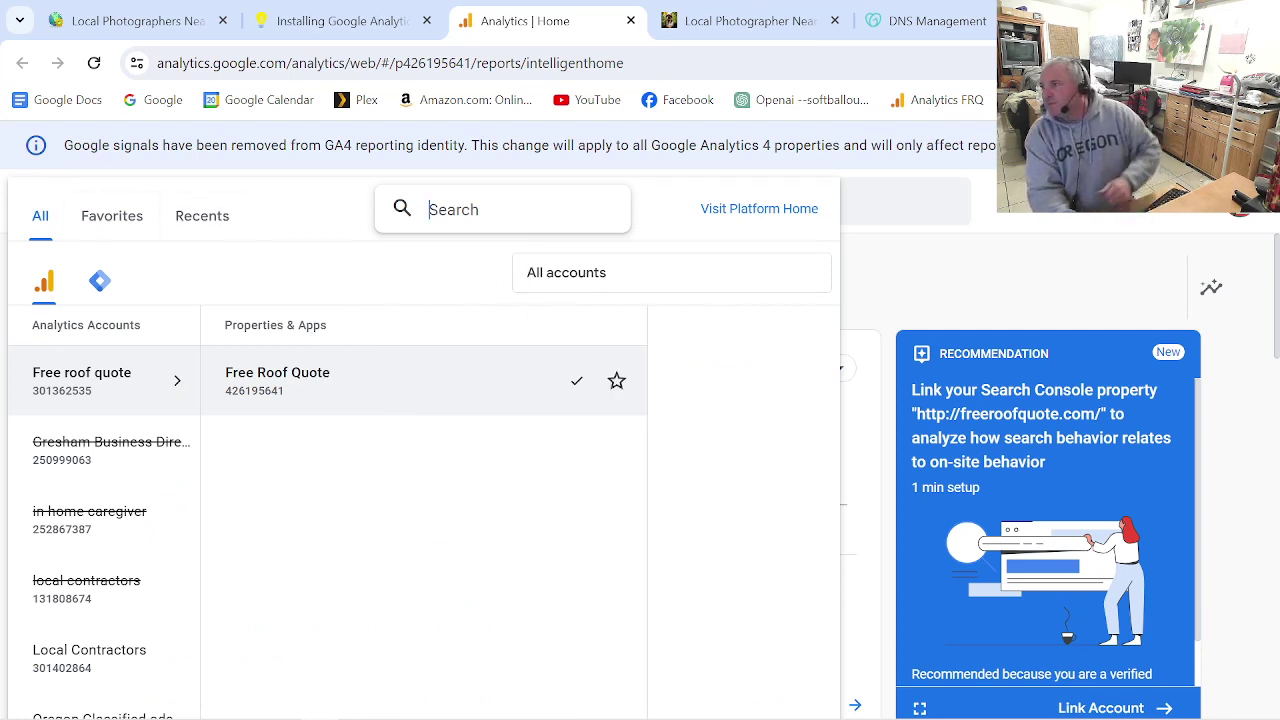
key(Escape)
mouse_move(40, 262)
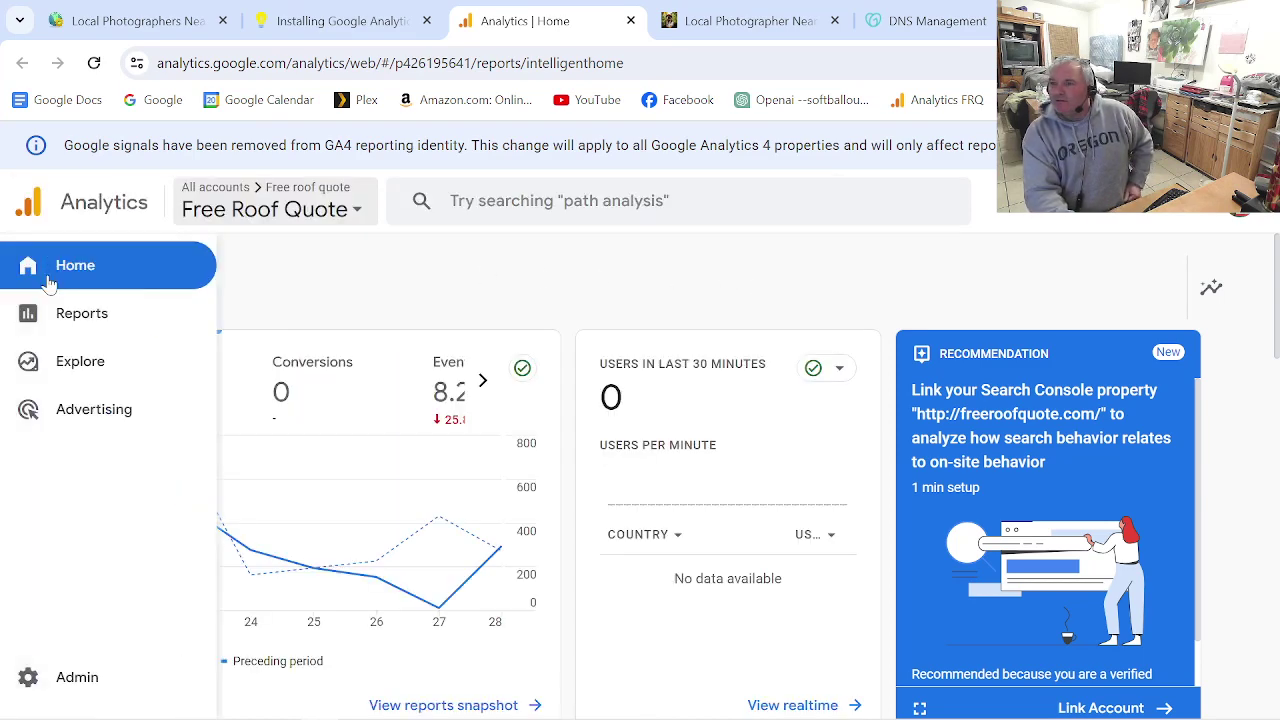
click(85, 662)
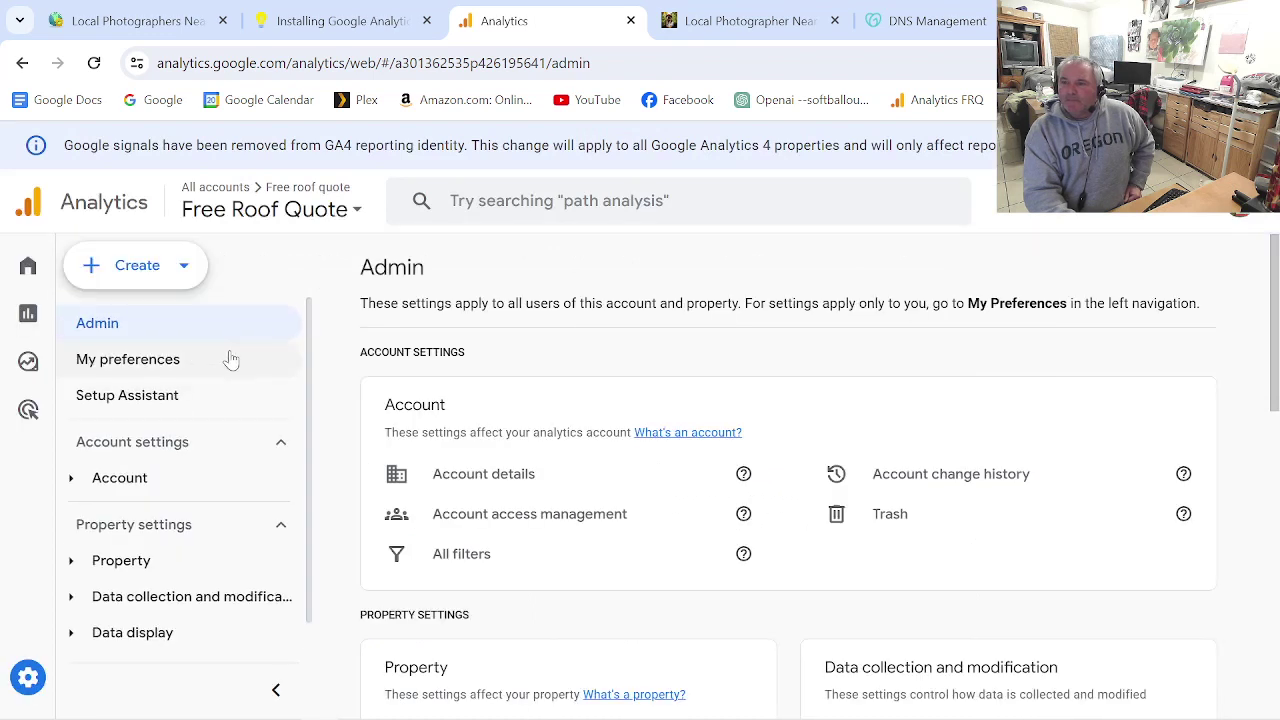
click(157, 266)
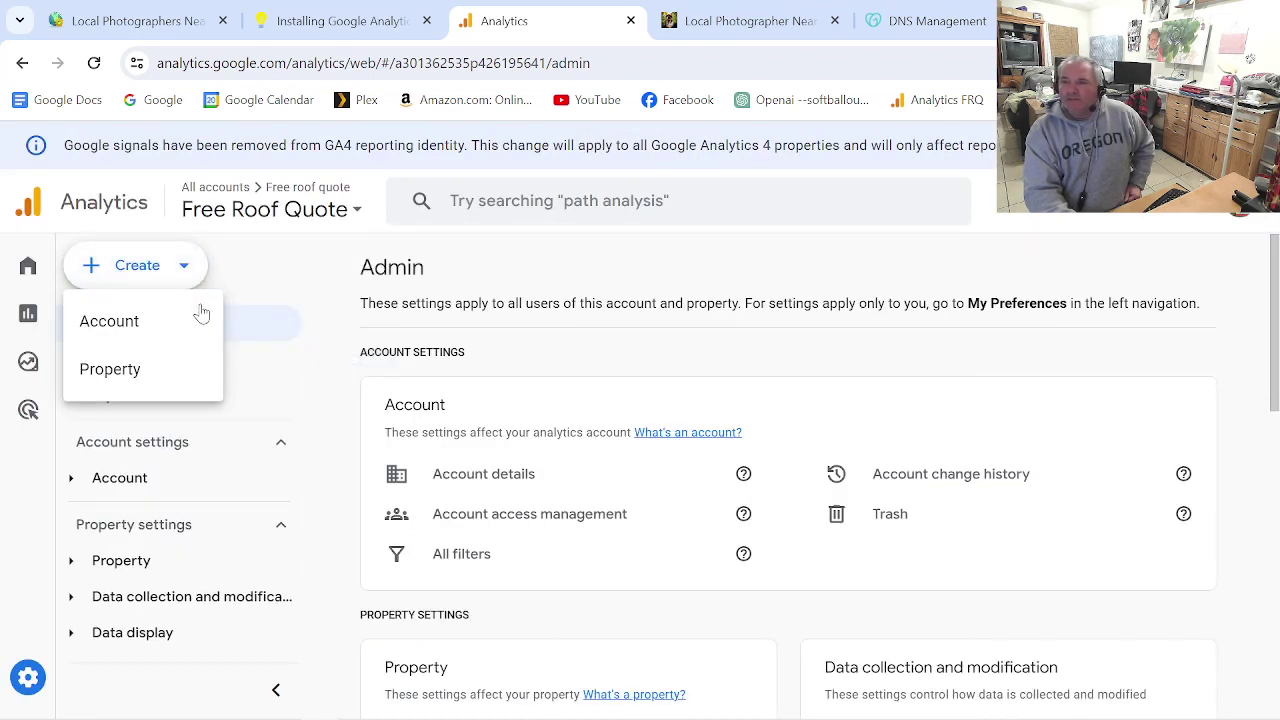
click(131, 331)
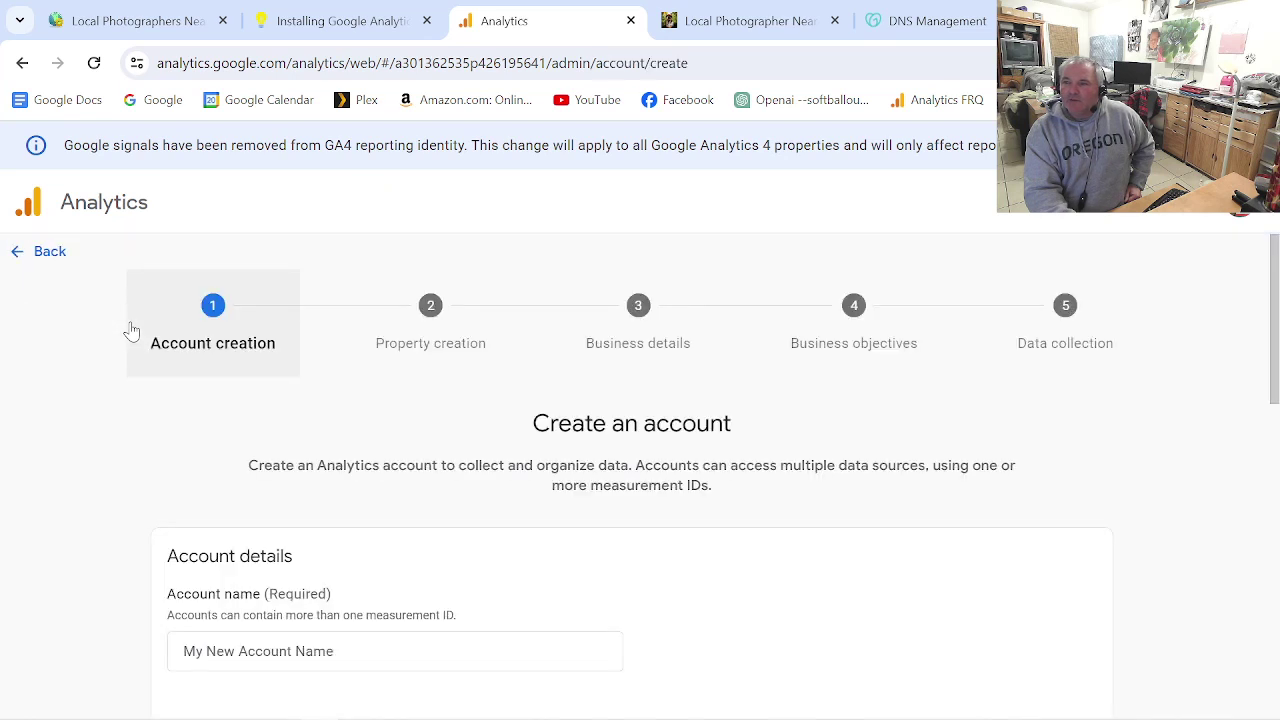
click(30, 258)
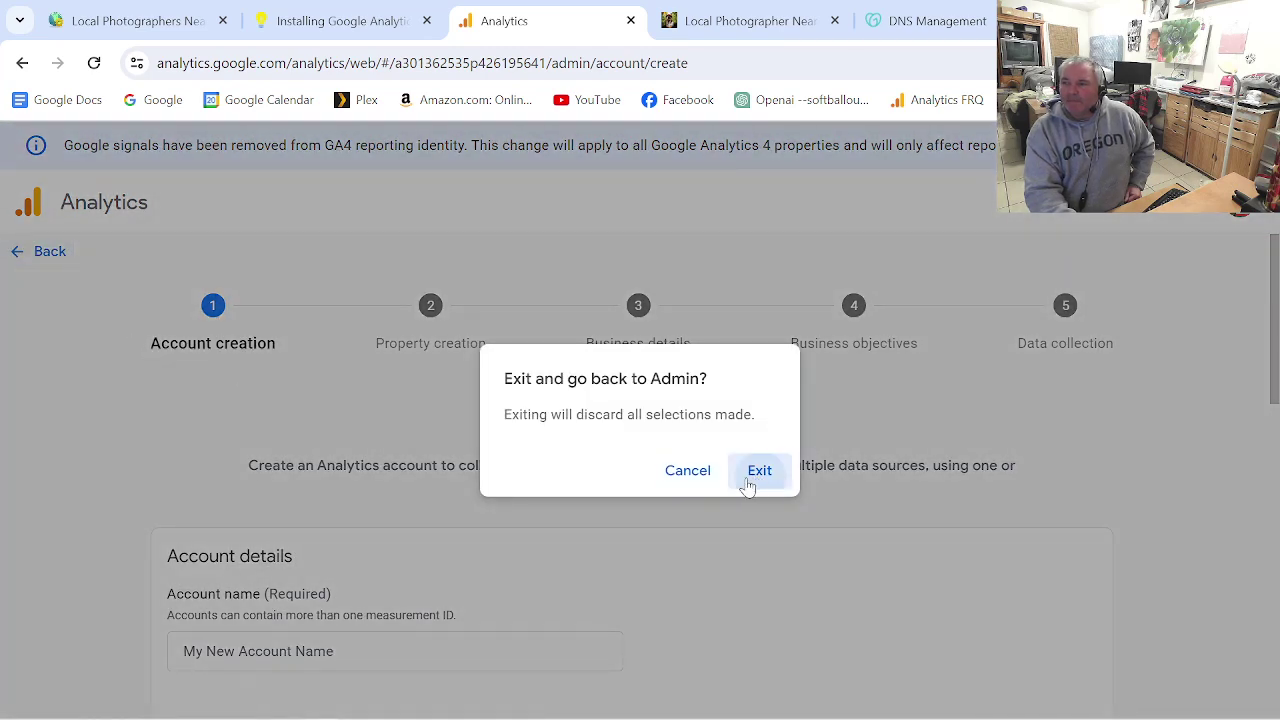
click(750, 474)
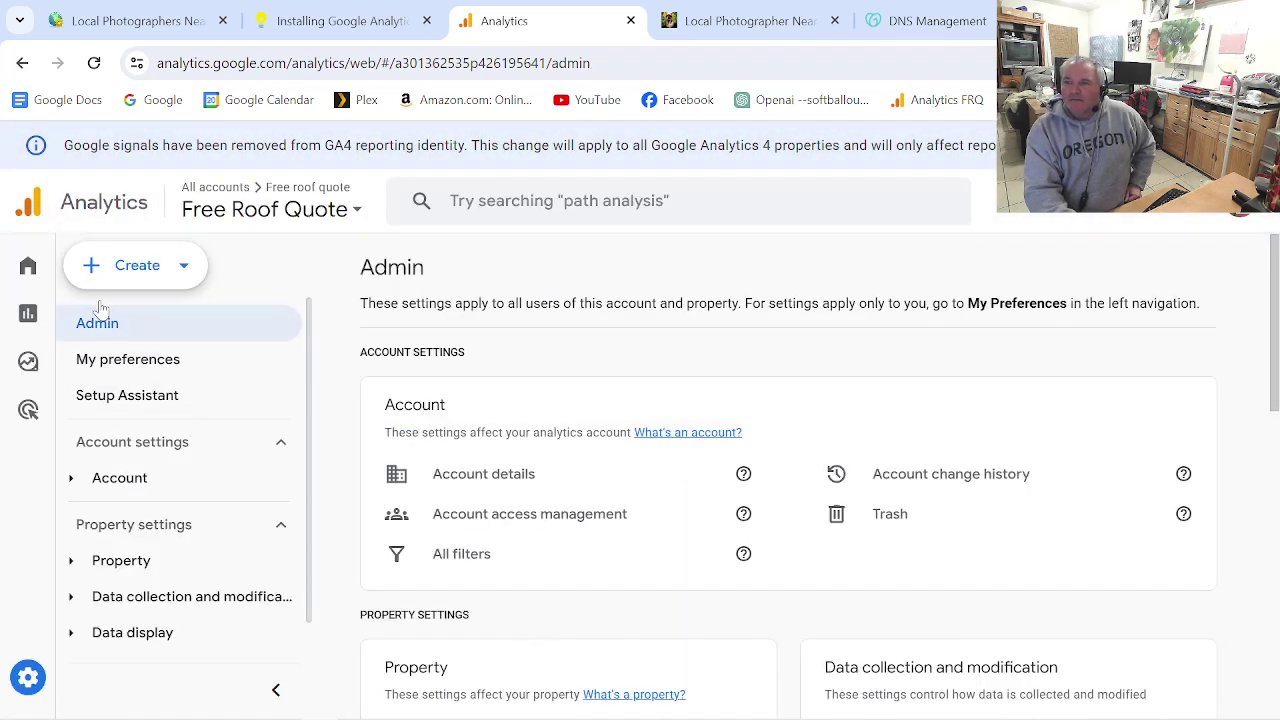
- Start a new Analytics property named Local Photographers, accept the preset time zone and currency, and continue to the business details
click(134, 265)
click(131, 369)
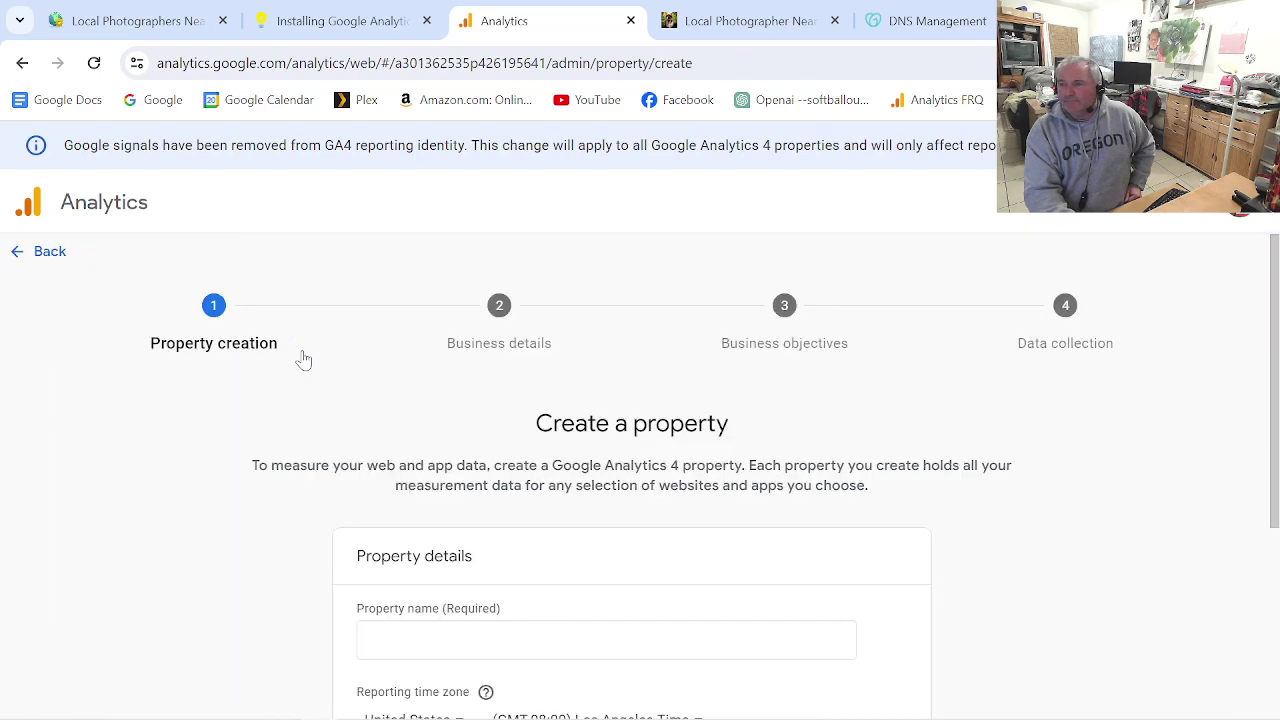
scroll(358, 390, down, 2)
scroll(388, 415, down, 1)
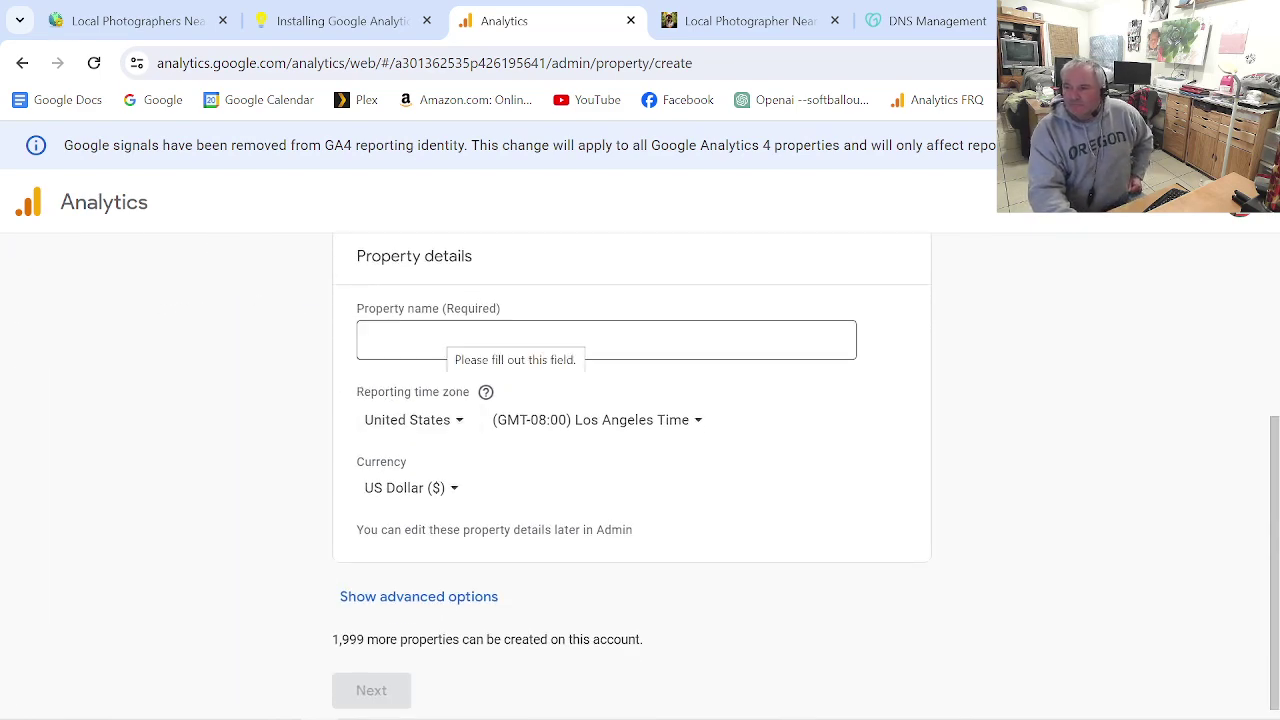
click(450, 340)
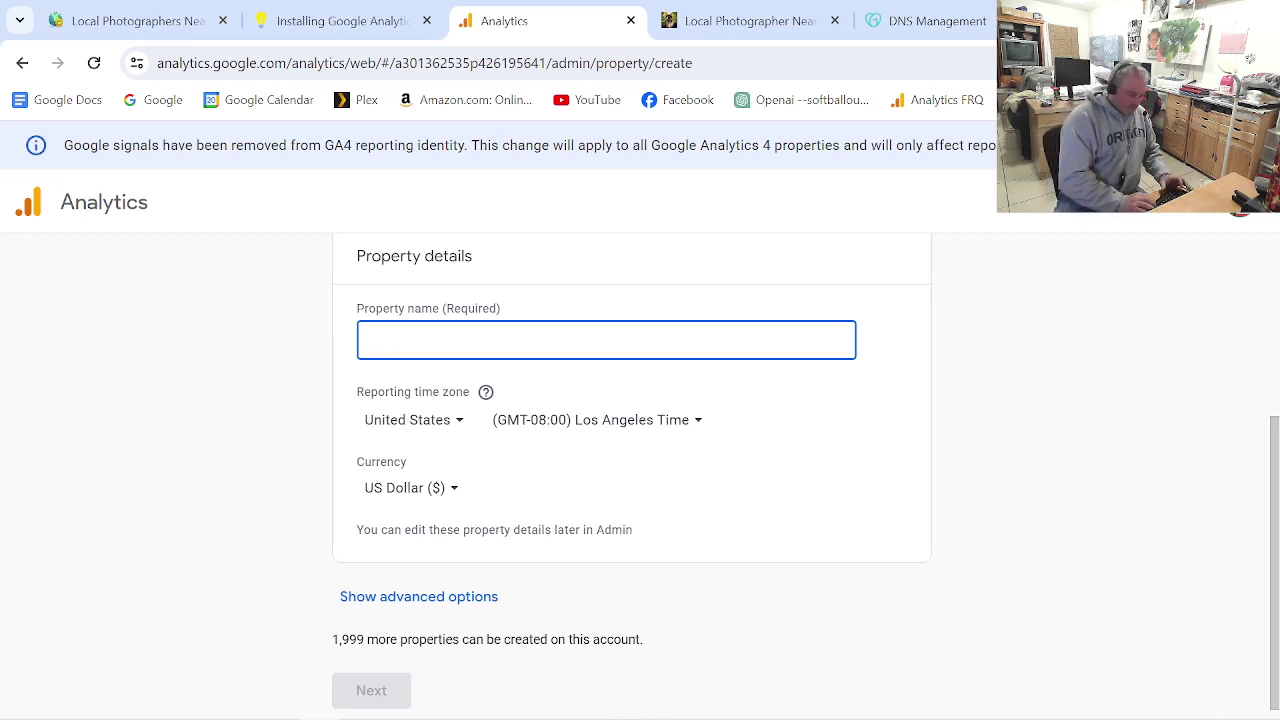
text(Local Photographers)
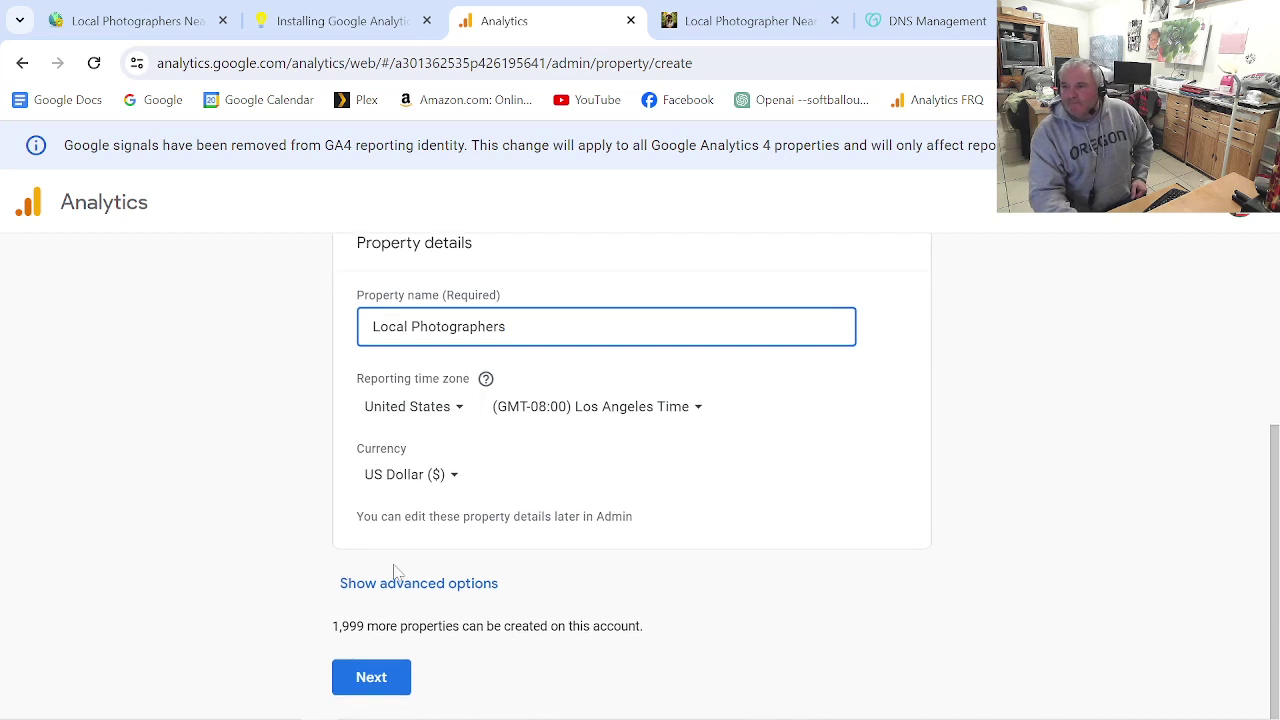
click(371, 688)
- Describe the business as Arts & Entertainment with a small size of 1 to 10 employees and continue to the objectives
scroll(566, 565, down, 2)
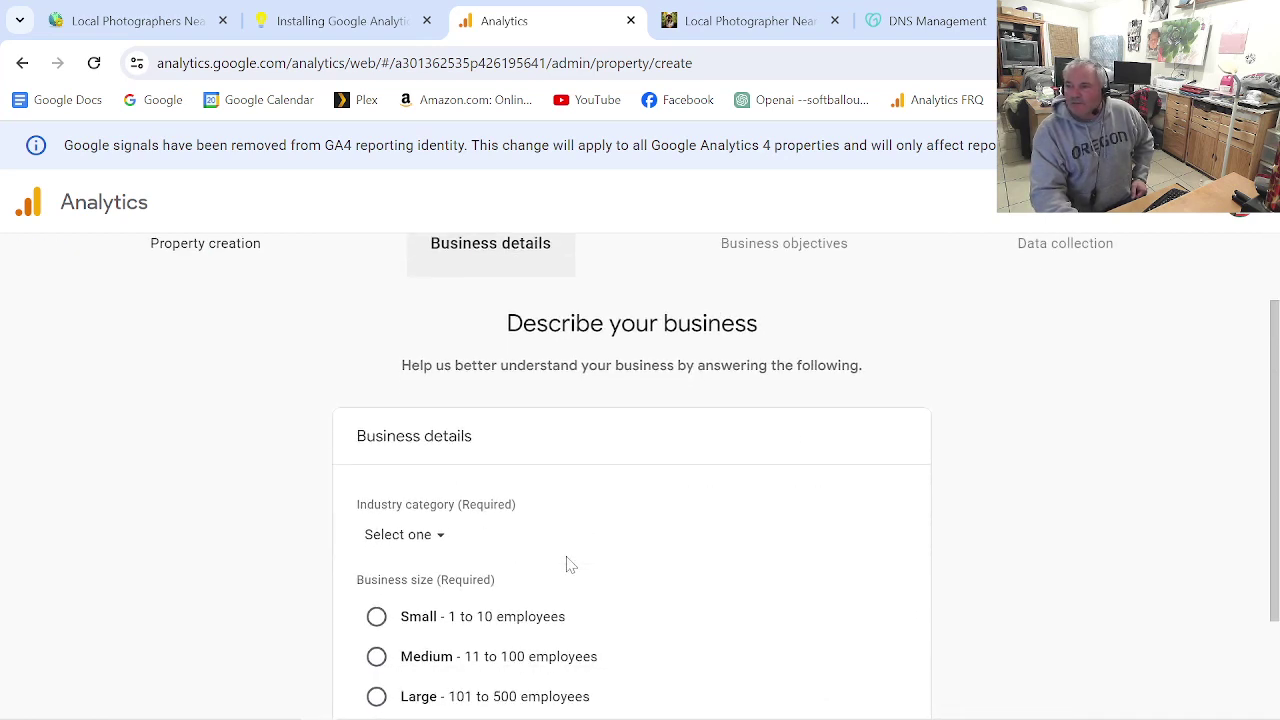
click(439, 436)
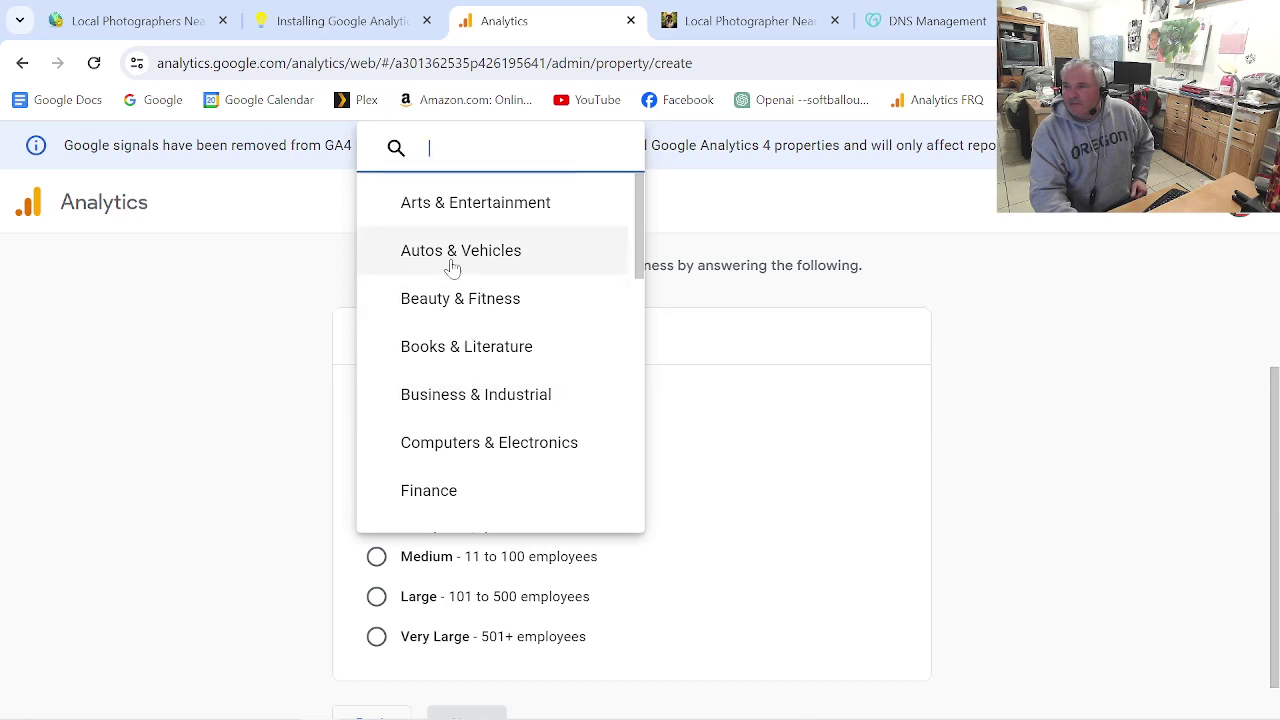
click(448, 222)
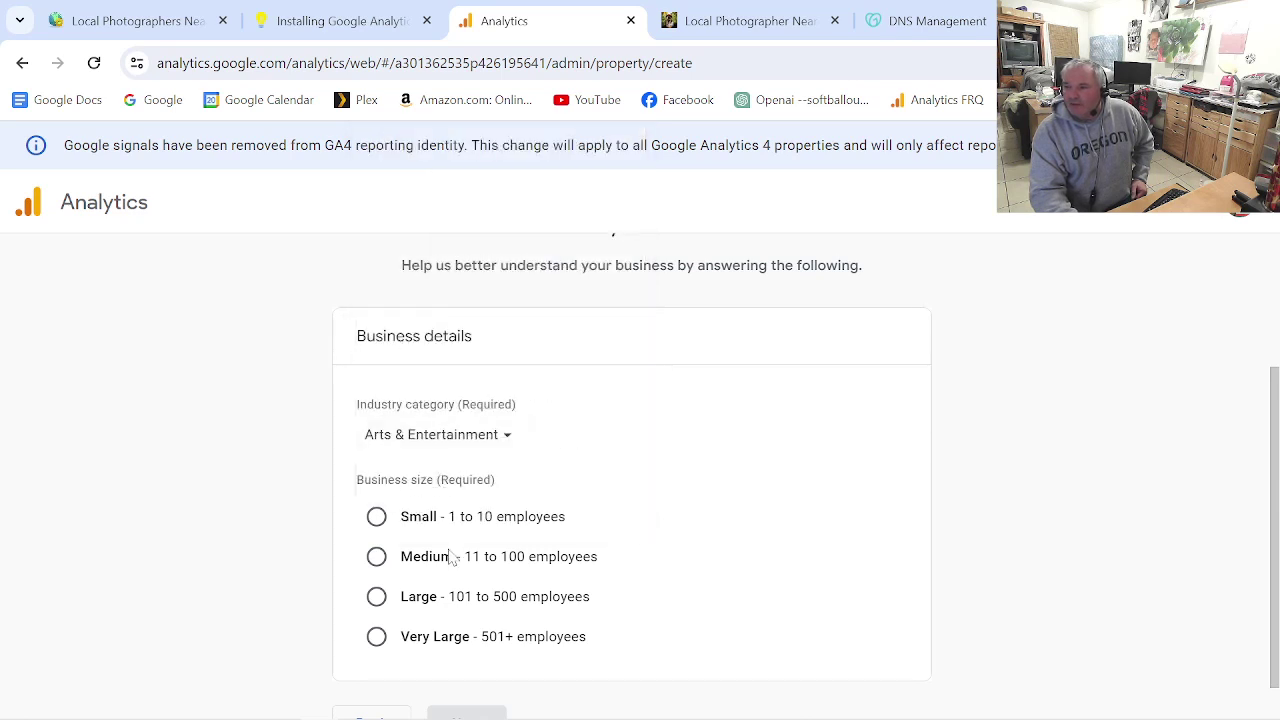
click(376, 516)
scroll(540, 525, down, 1)
click(466, 677)
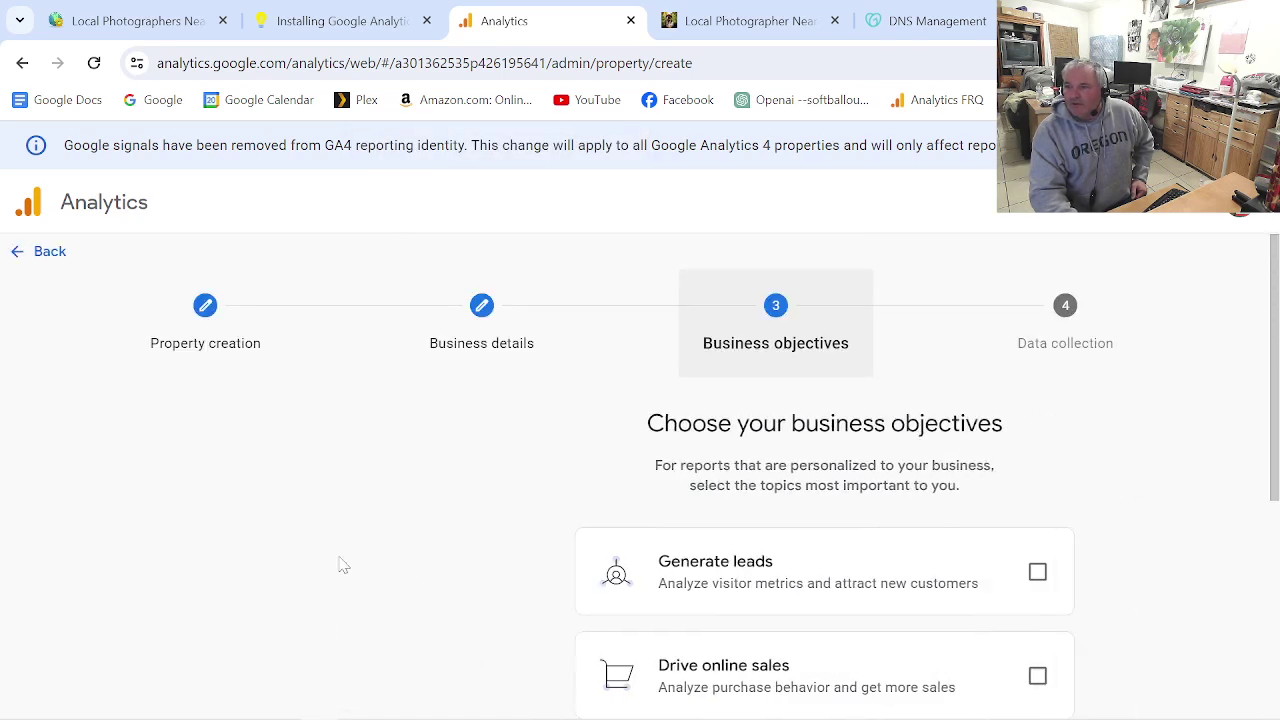
- Choose Examine user behavior as the business objective and create the property
scroll(400, 528, down, 1)
scroll(400, 525, down, 3)
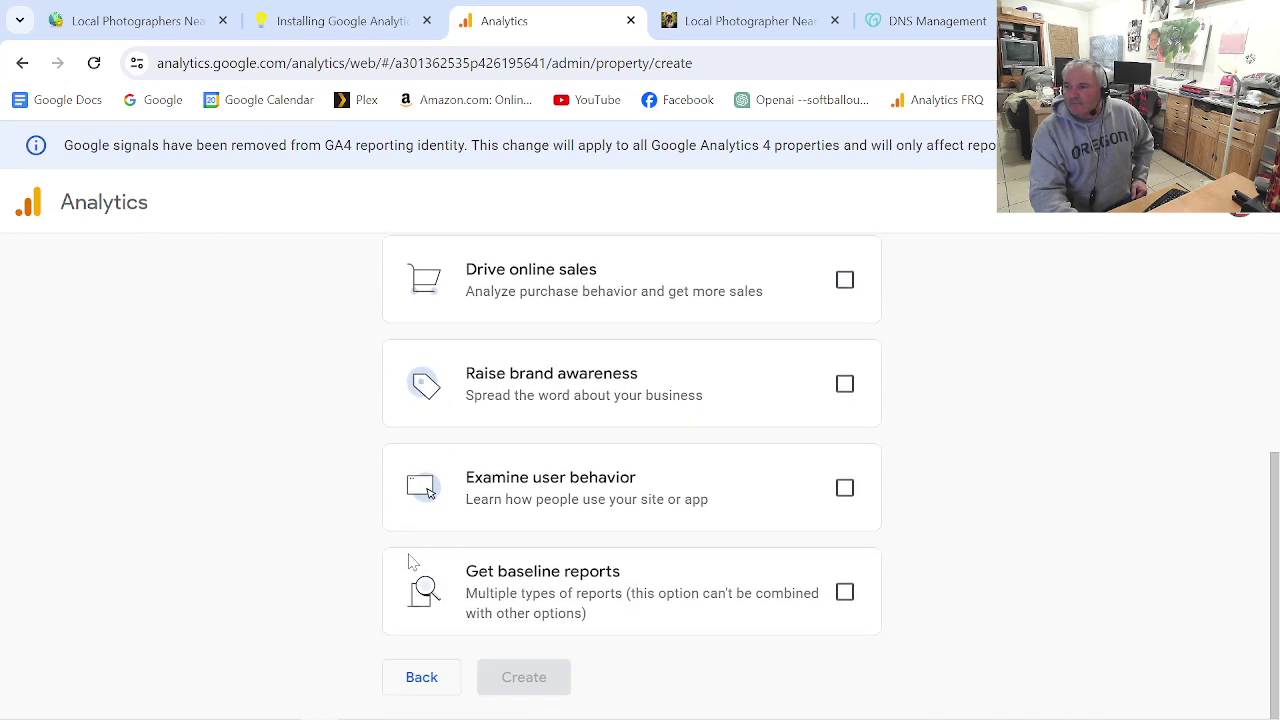
click(845, 596)
click(844, 487)
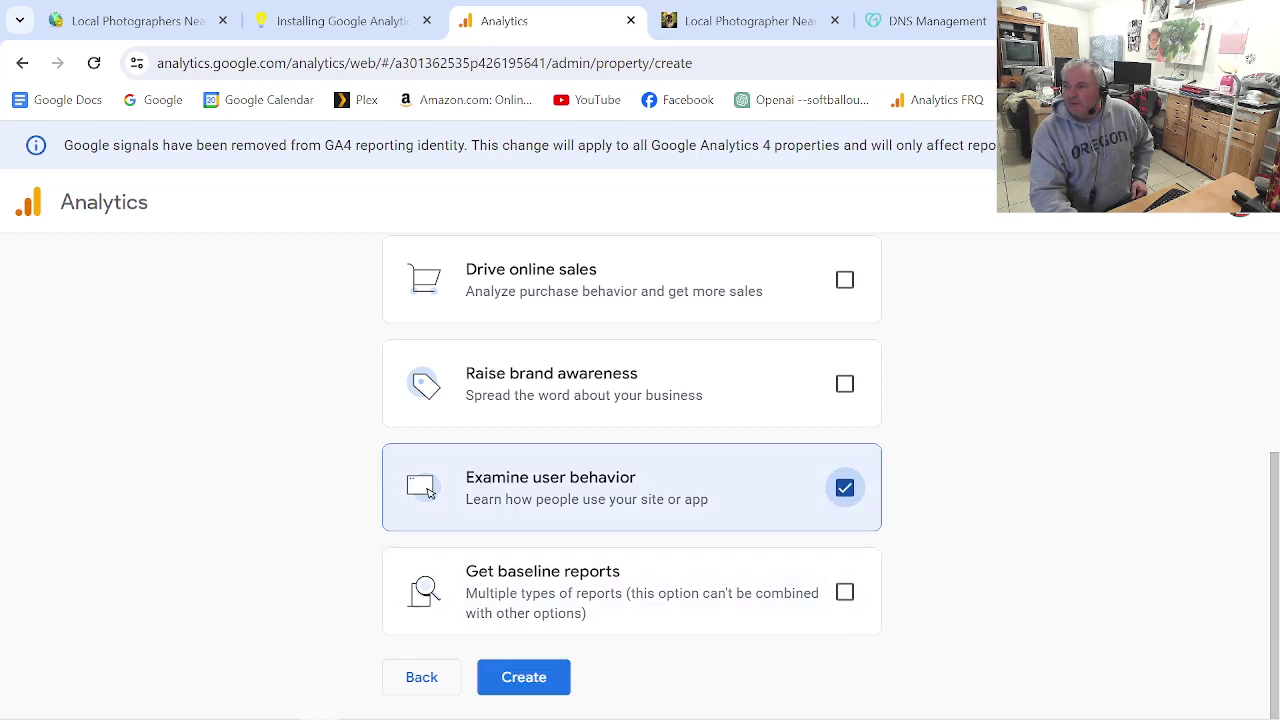
click(485, 679)
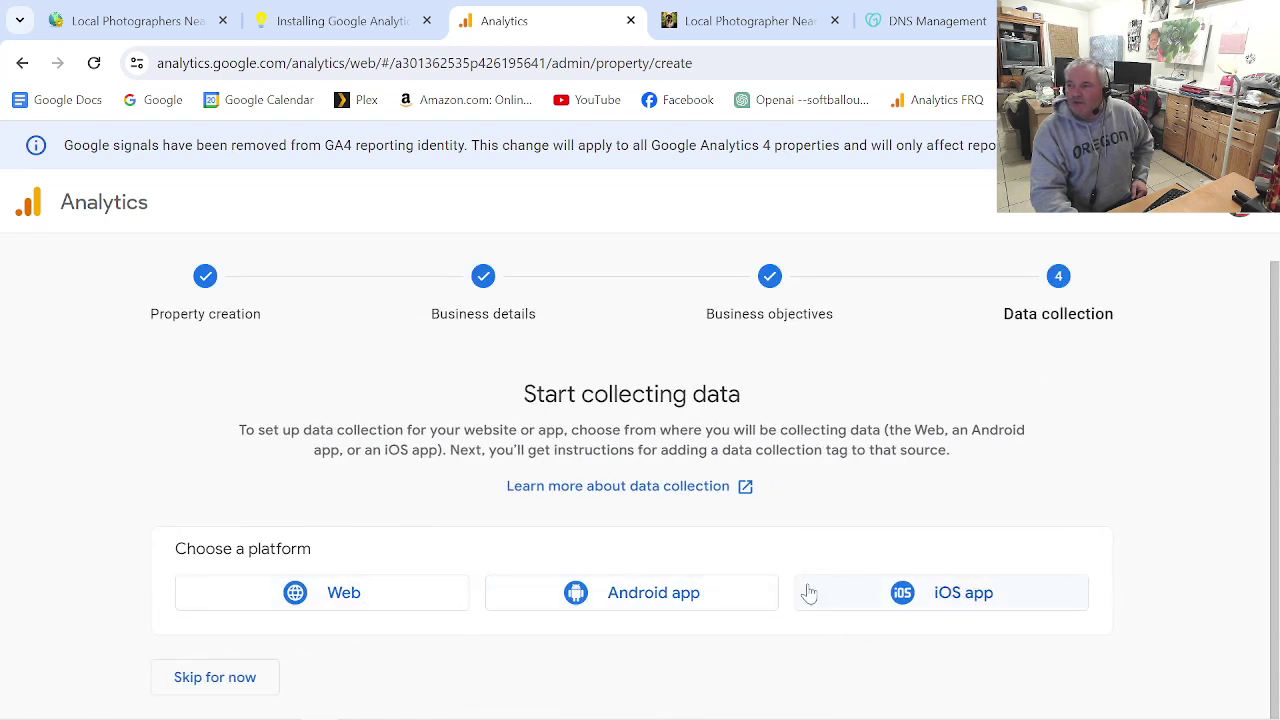
click(420, 606)
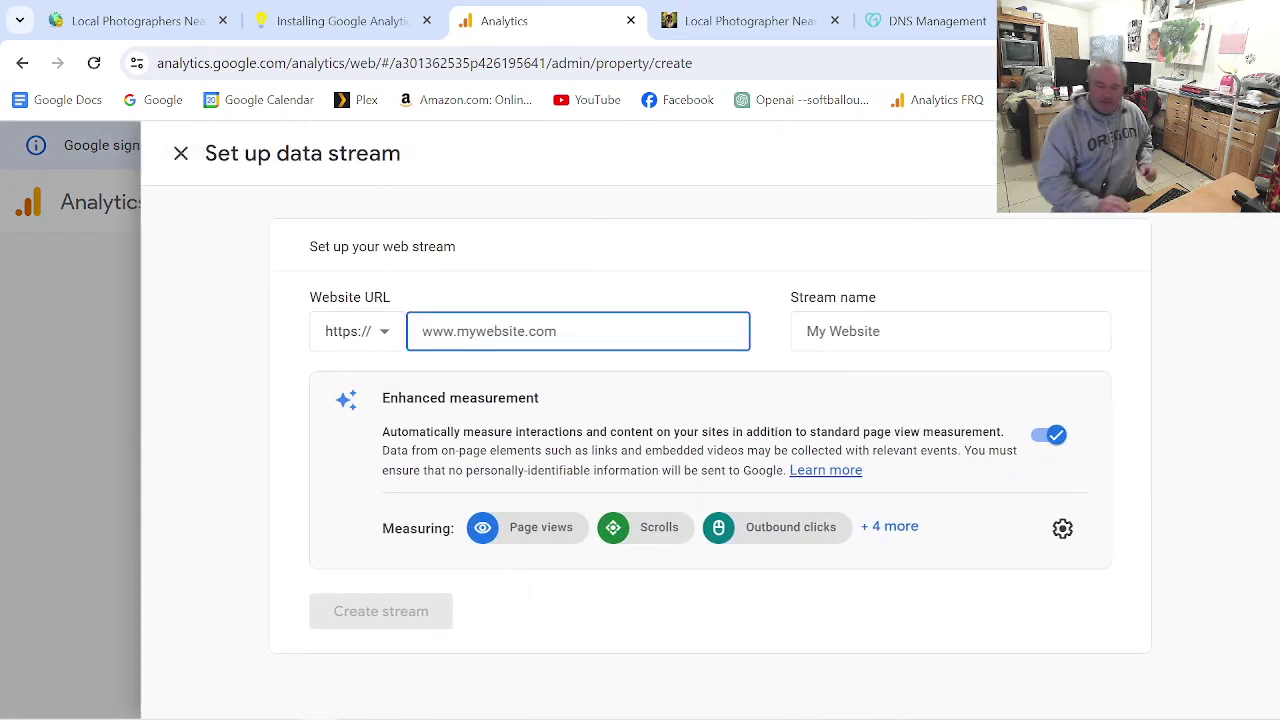
text(www.localphoto)
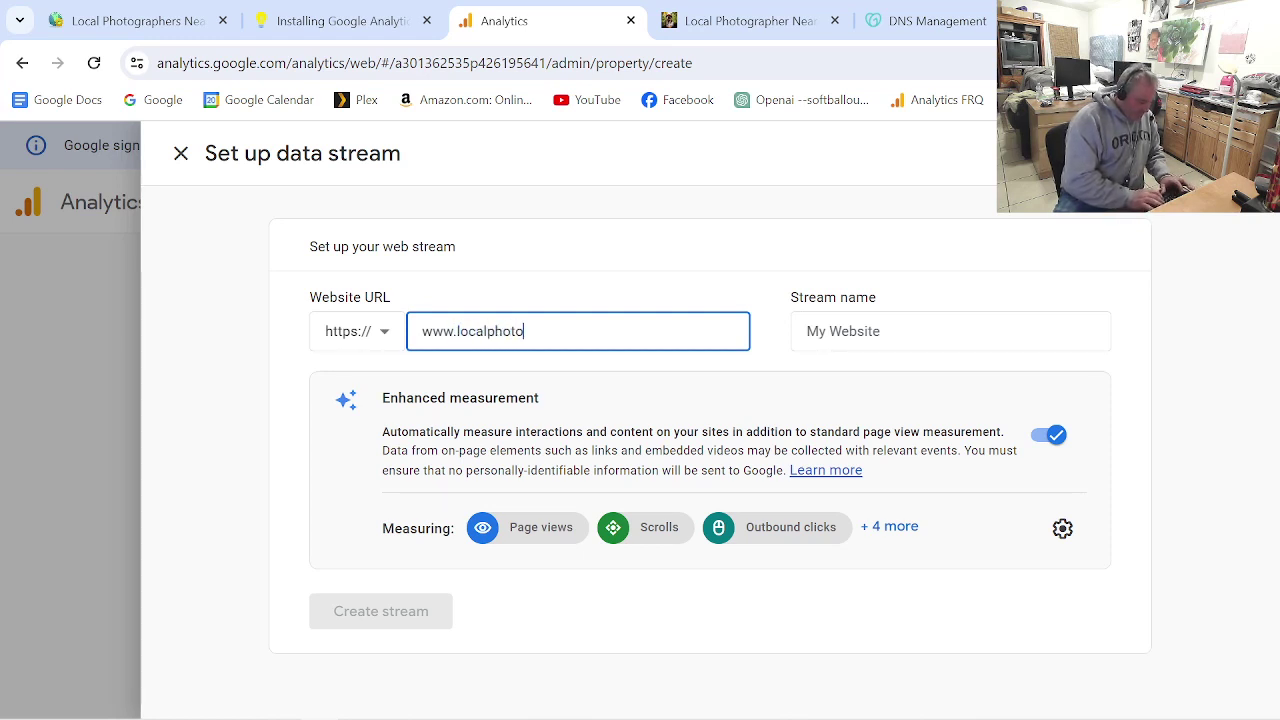
text(raphersnearme.com)
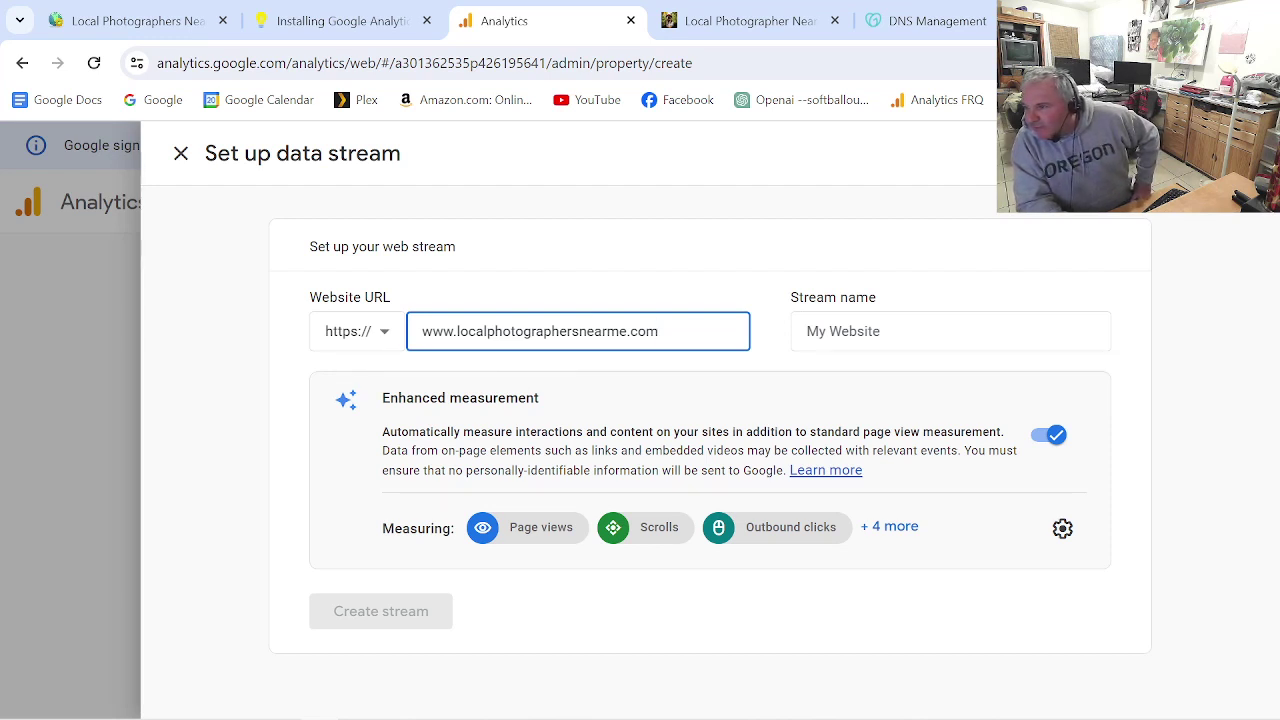
click(815, 340)
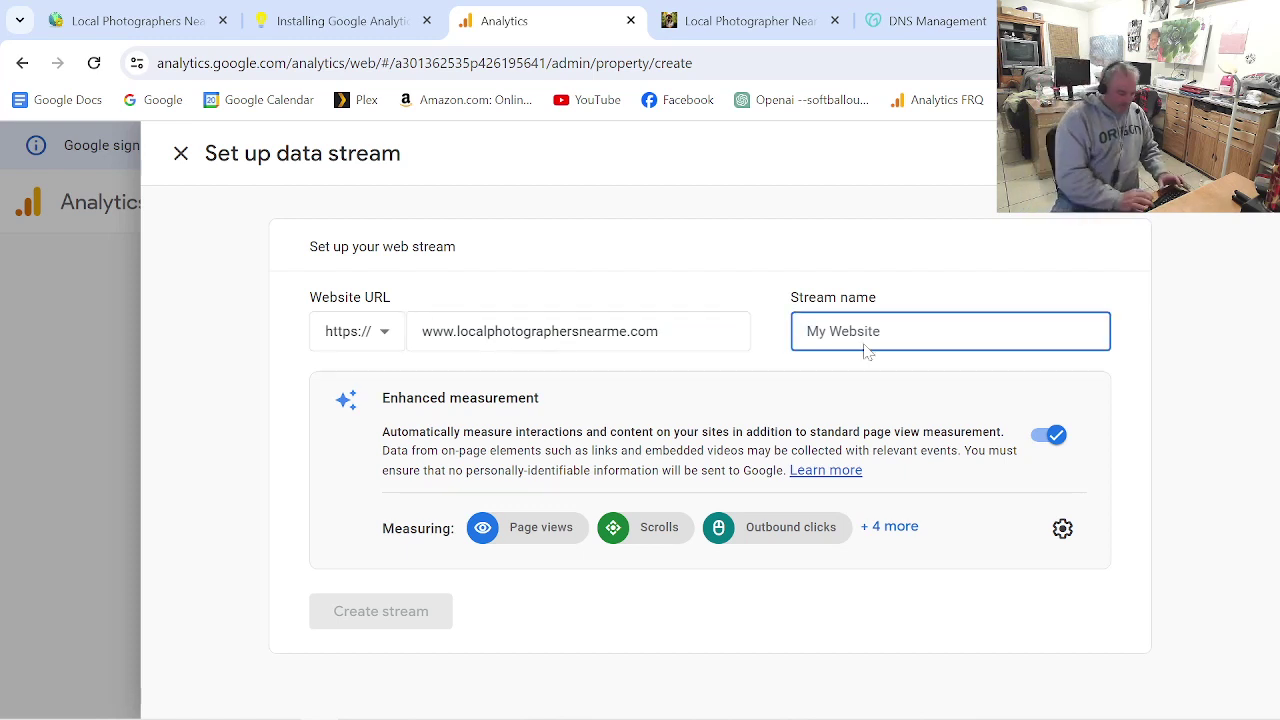
text(local photographers)
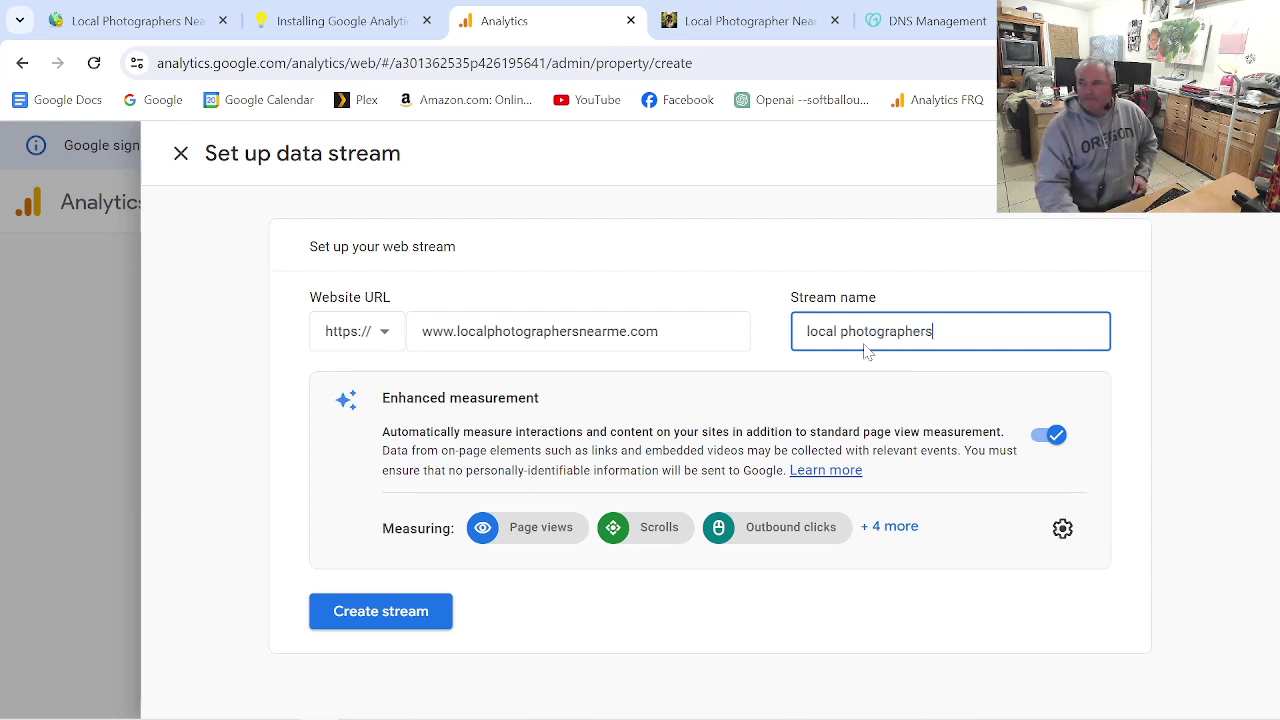
click(398, 615)
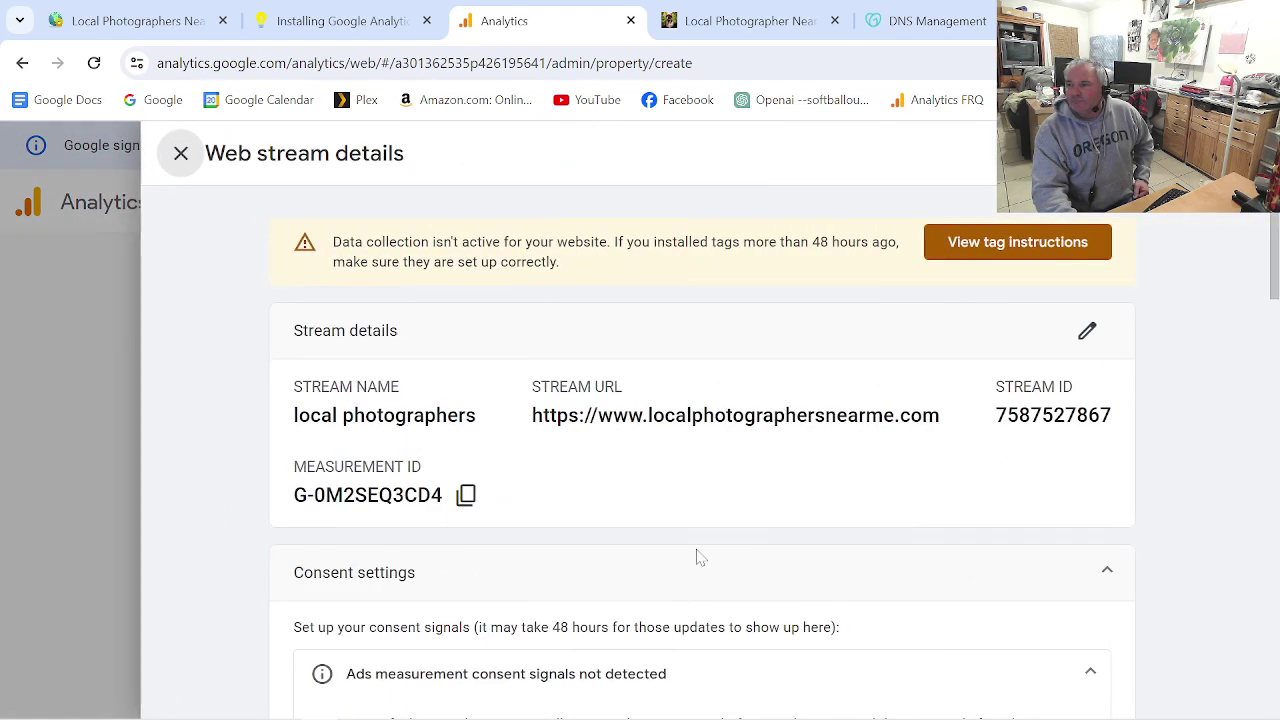
- Try to paste the new stream's Measurement ID into the directory's Google Analytics ID setting
click(466, 497)
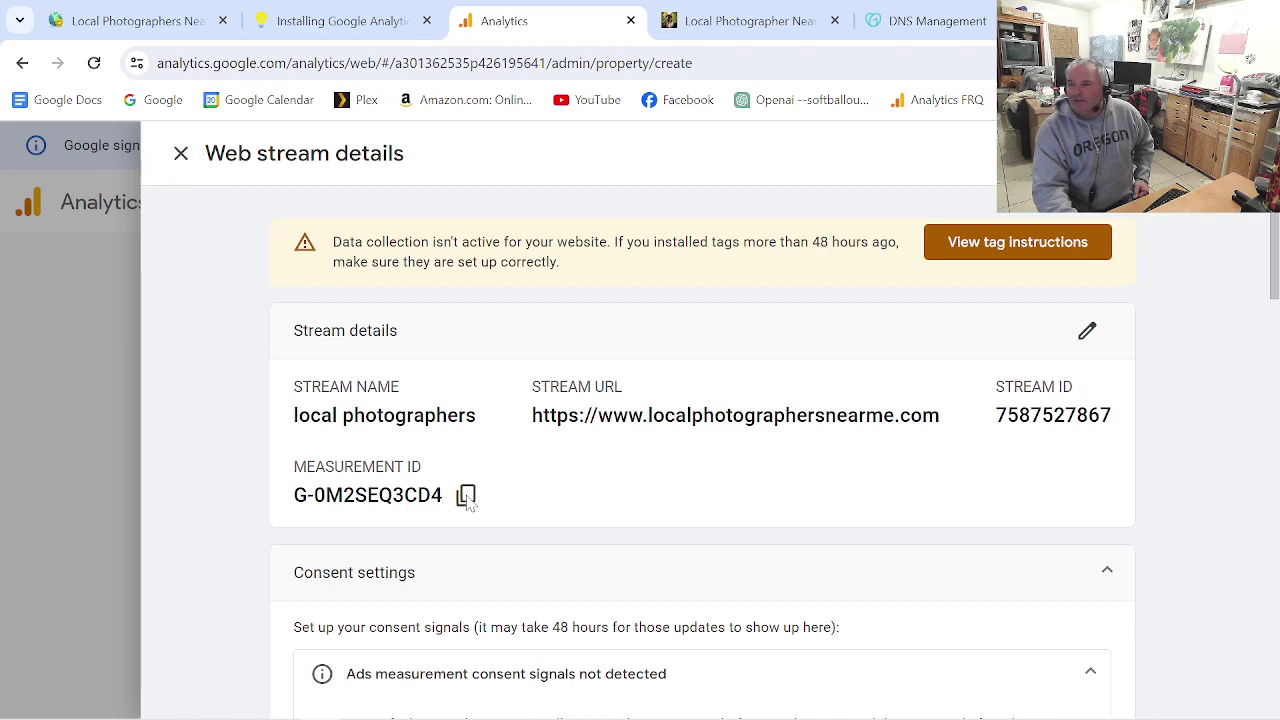
click(157, 21)
right_click(320, 503)
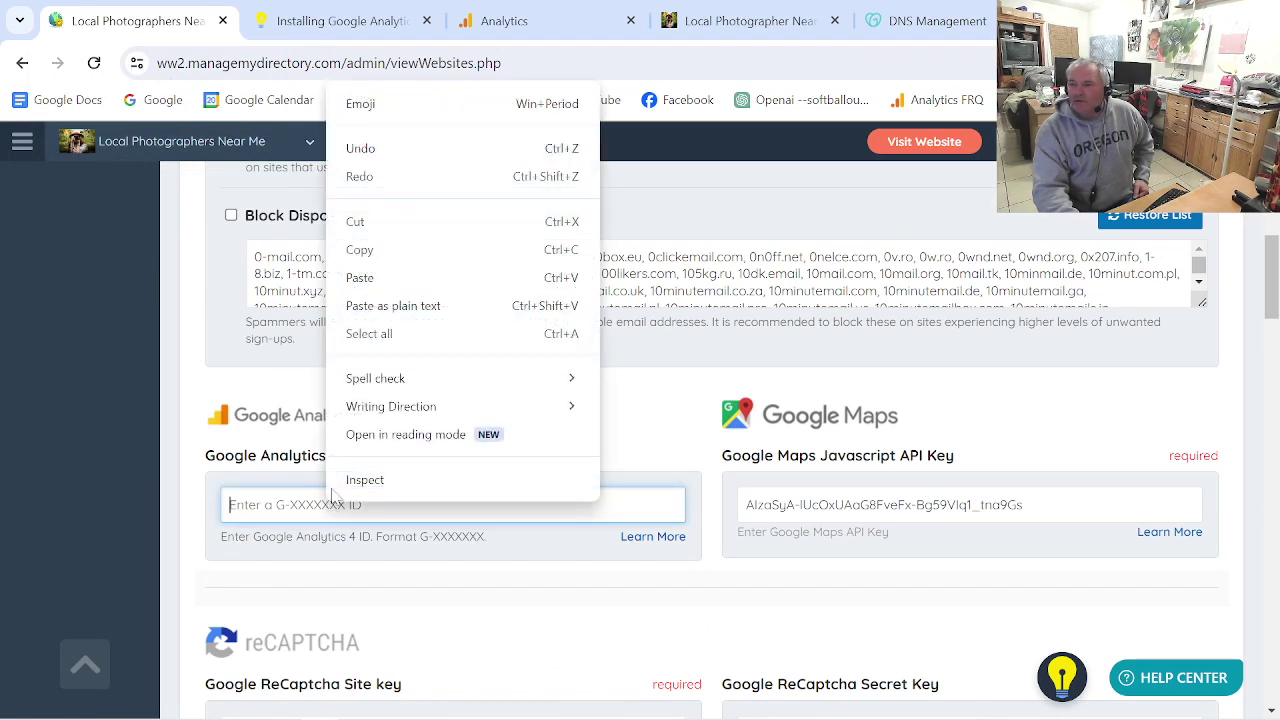
click(420, 274)
click(603, 512)
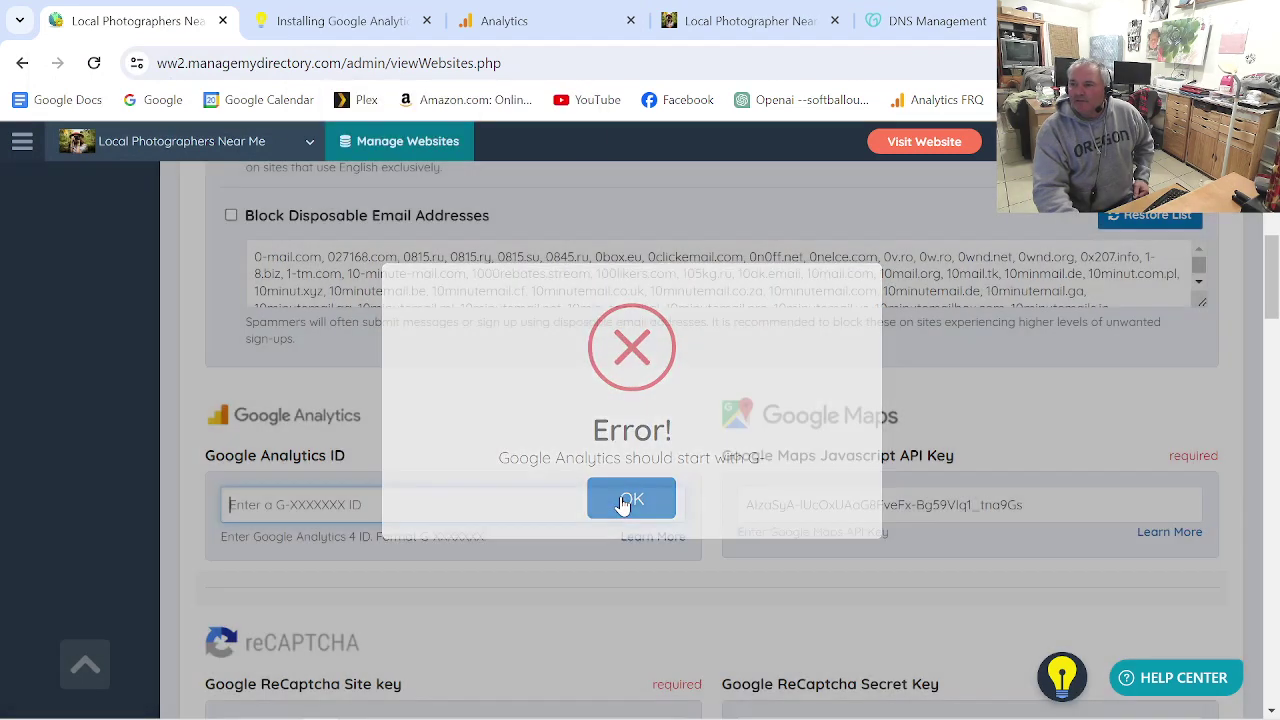
right_click(322, 512)
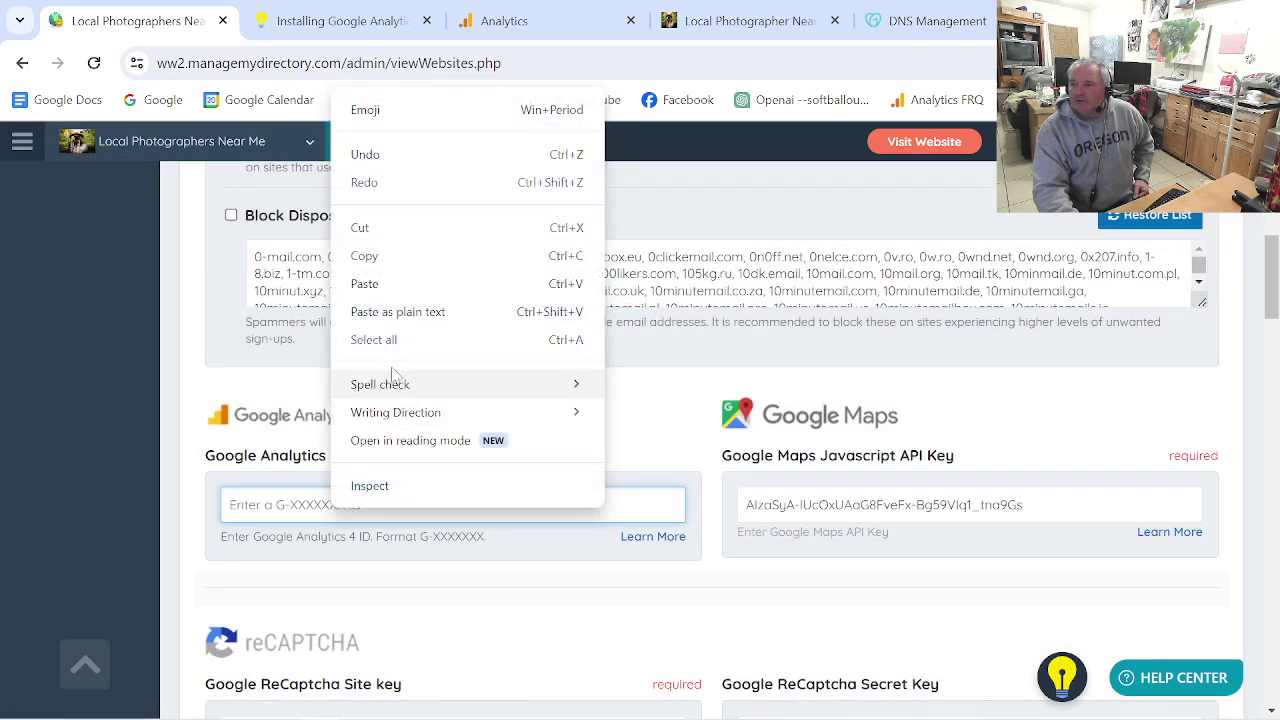
click(287, 520)
right_click(288, 502)
click(400, 286)
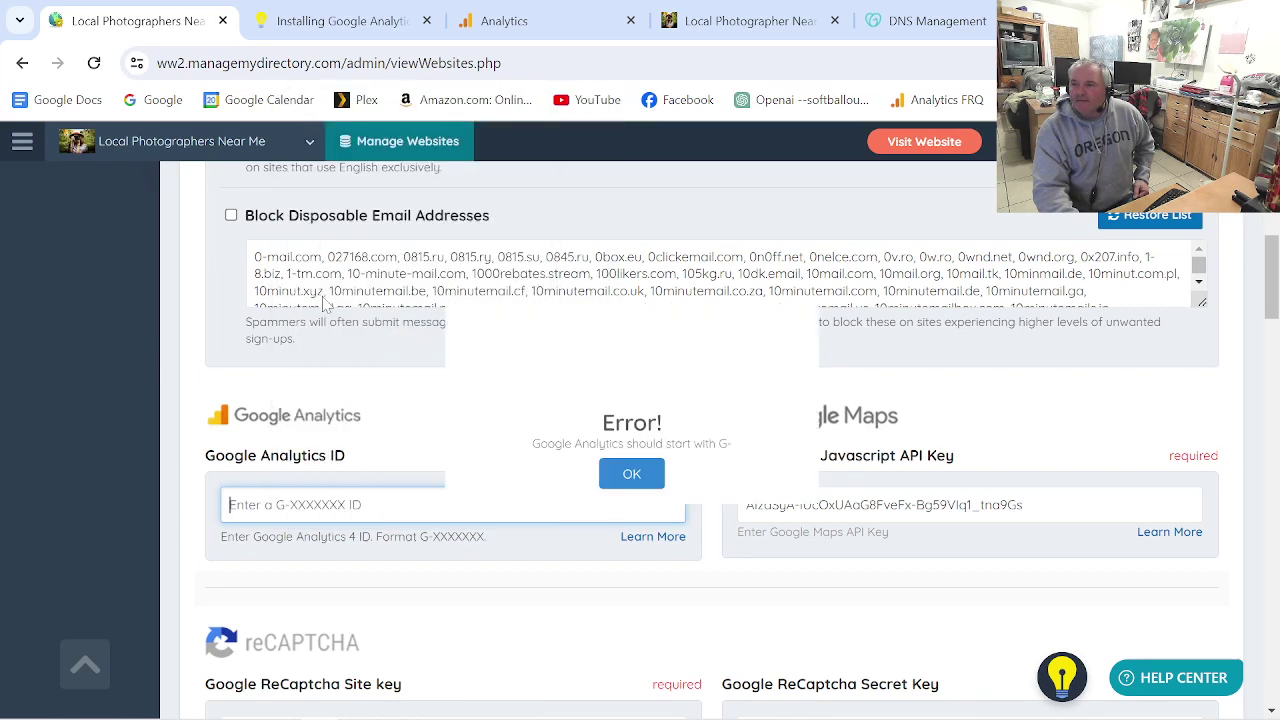
click(627, 498)
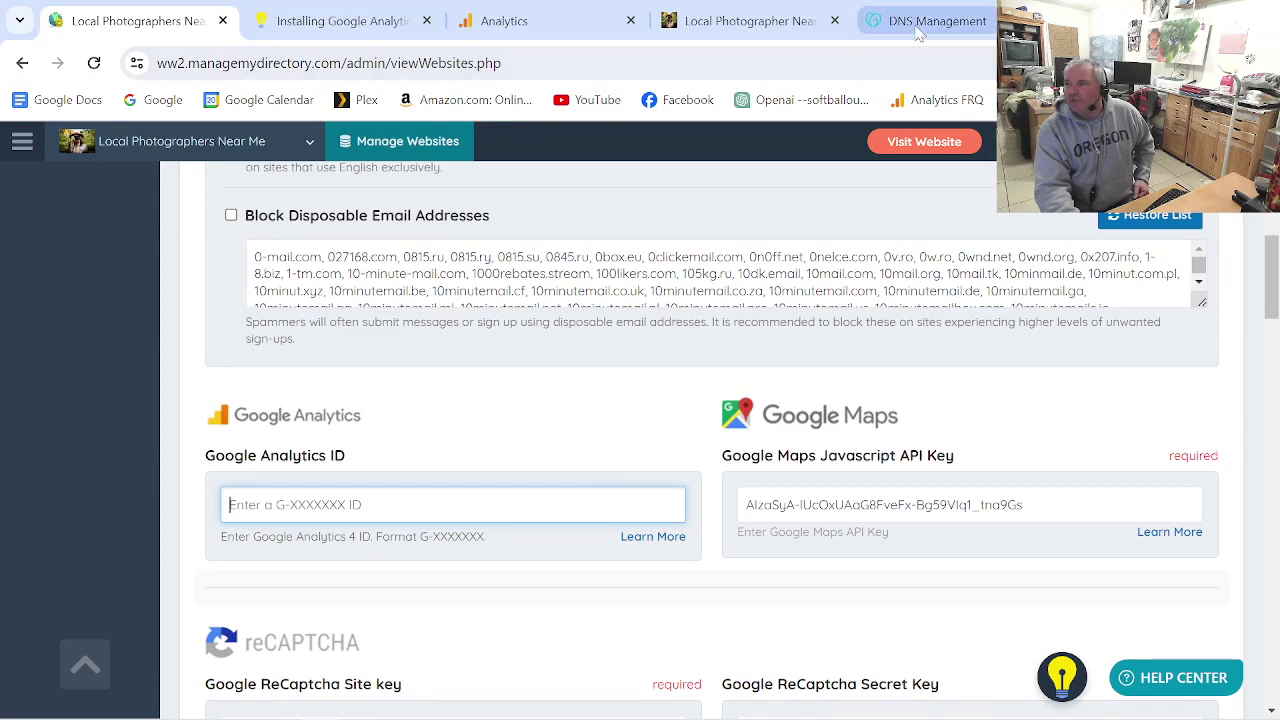
- Copy the Measurement ID from the web stream details into the directory's Google Analytics ID setting and save the changes
click(350, 22)
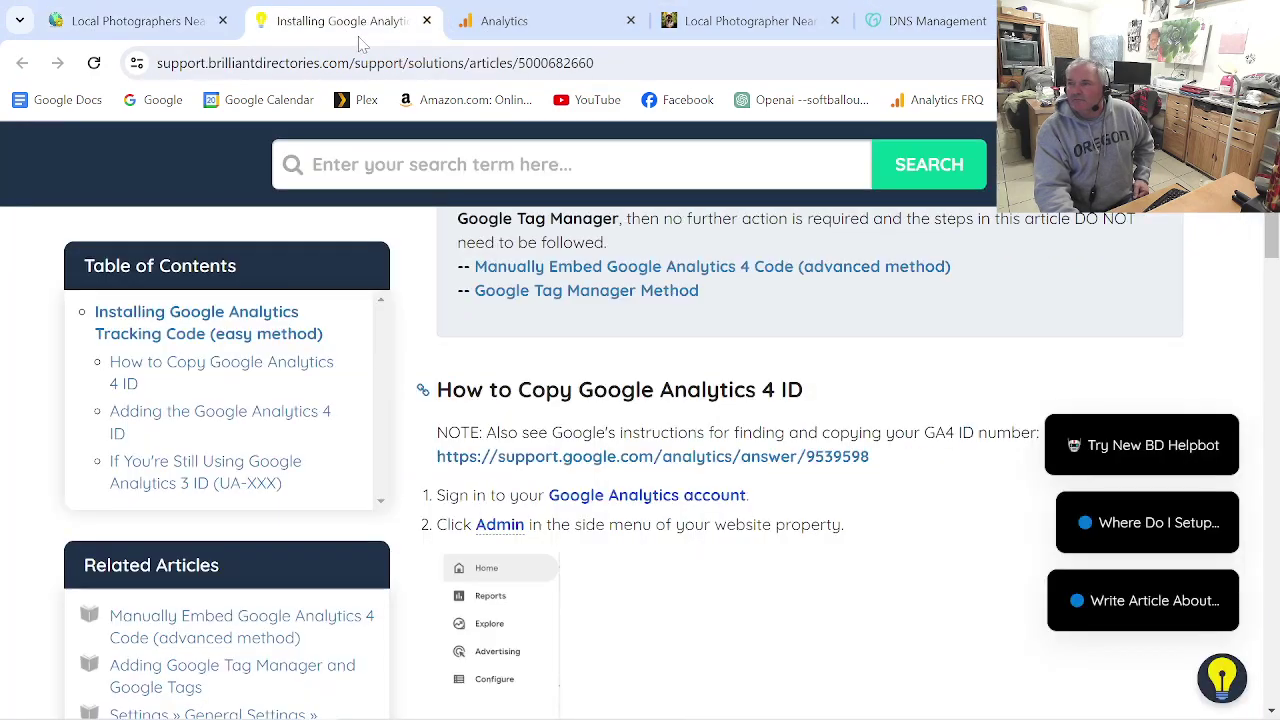
click(493, 28)
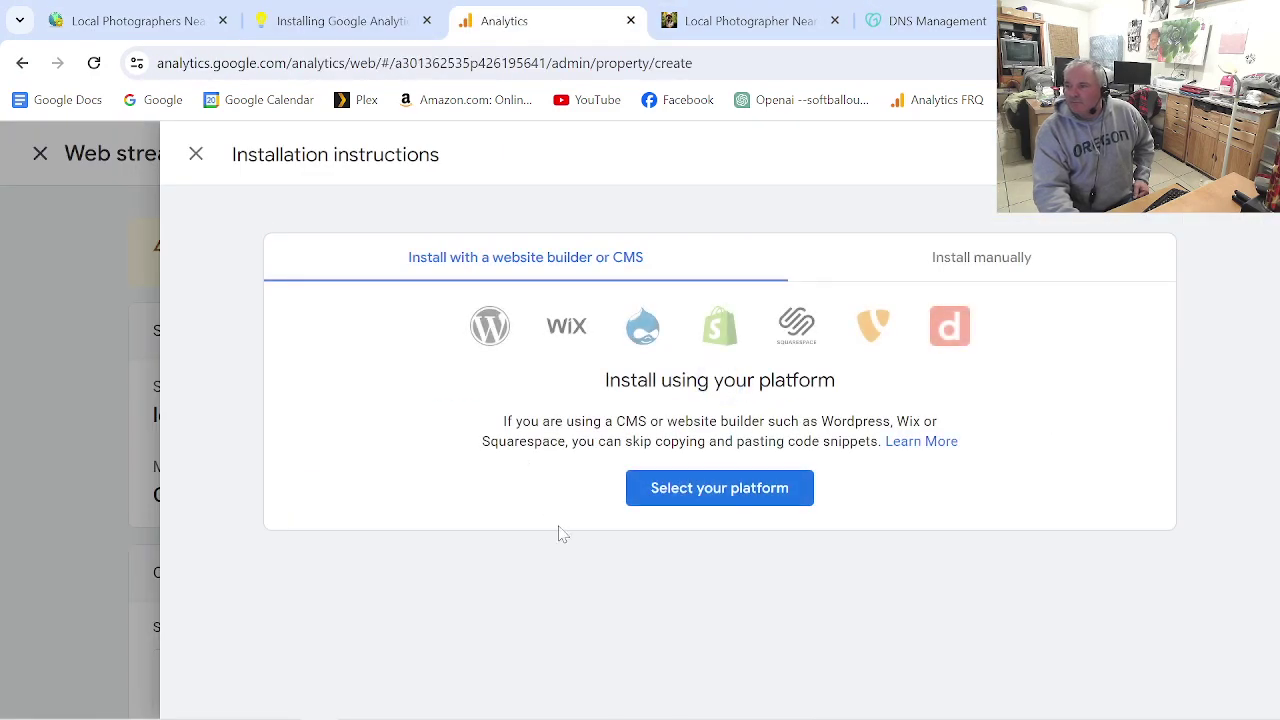
click(196, 154)
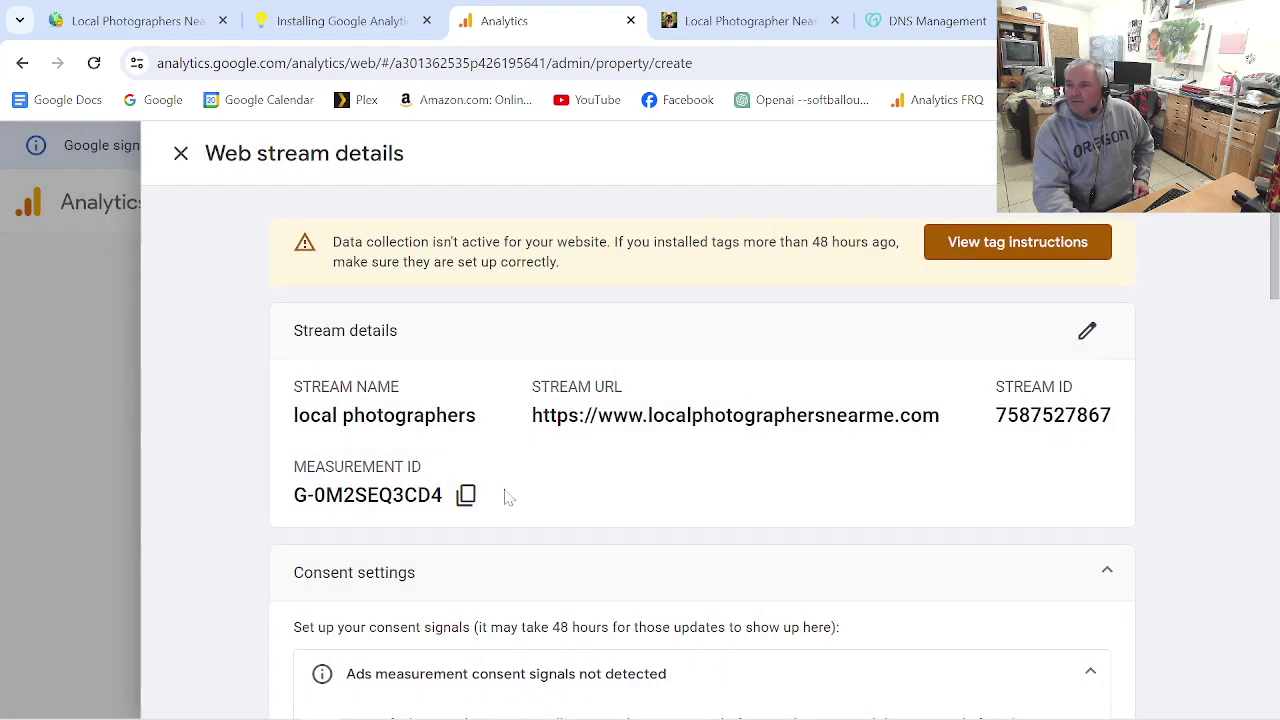
click(456, 492)
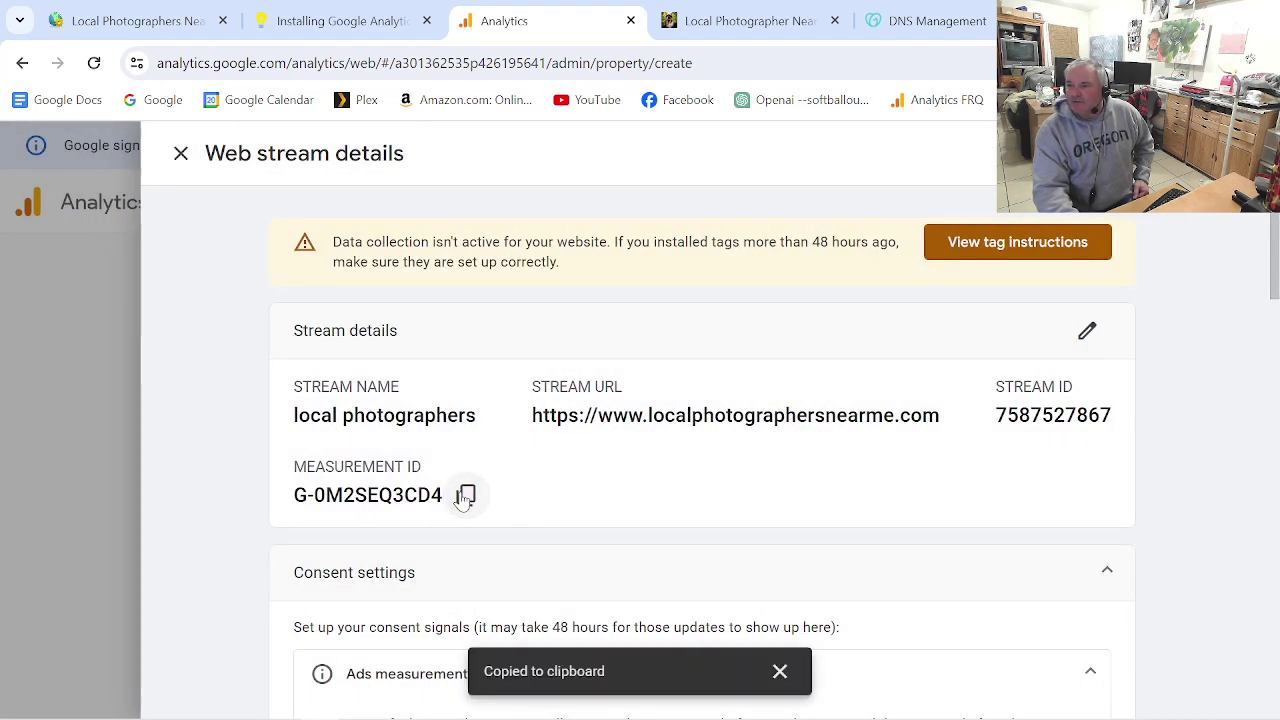
click(140, 21)
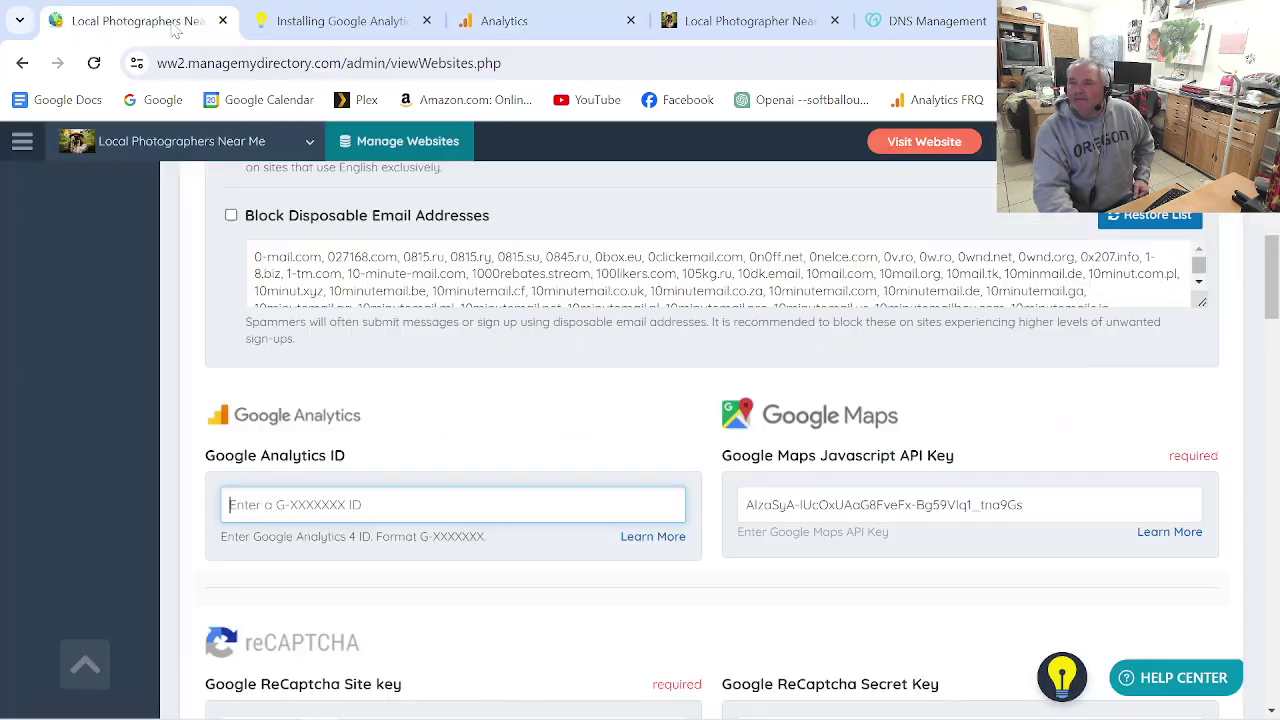
right_click(324, 478)
click(330, 278)
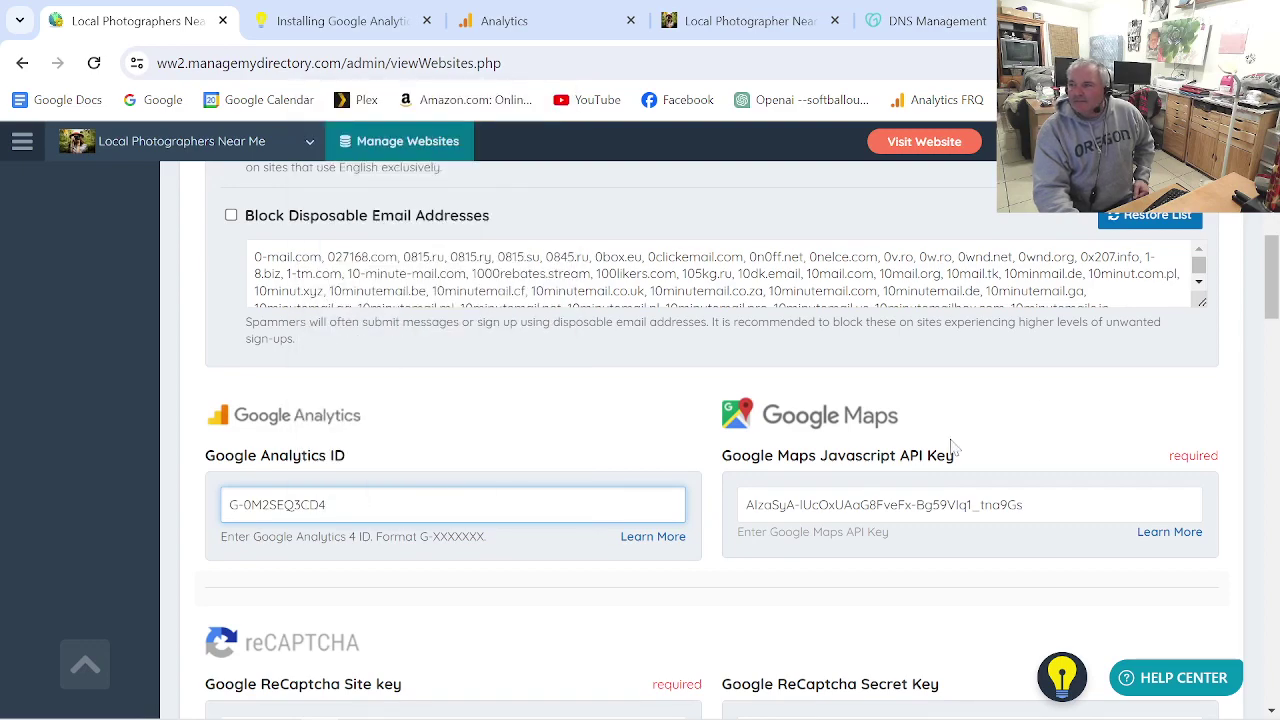
scroll(1177, 330, up, 15)
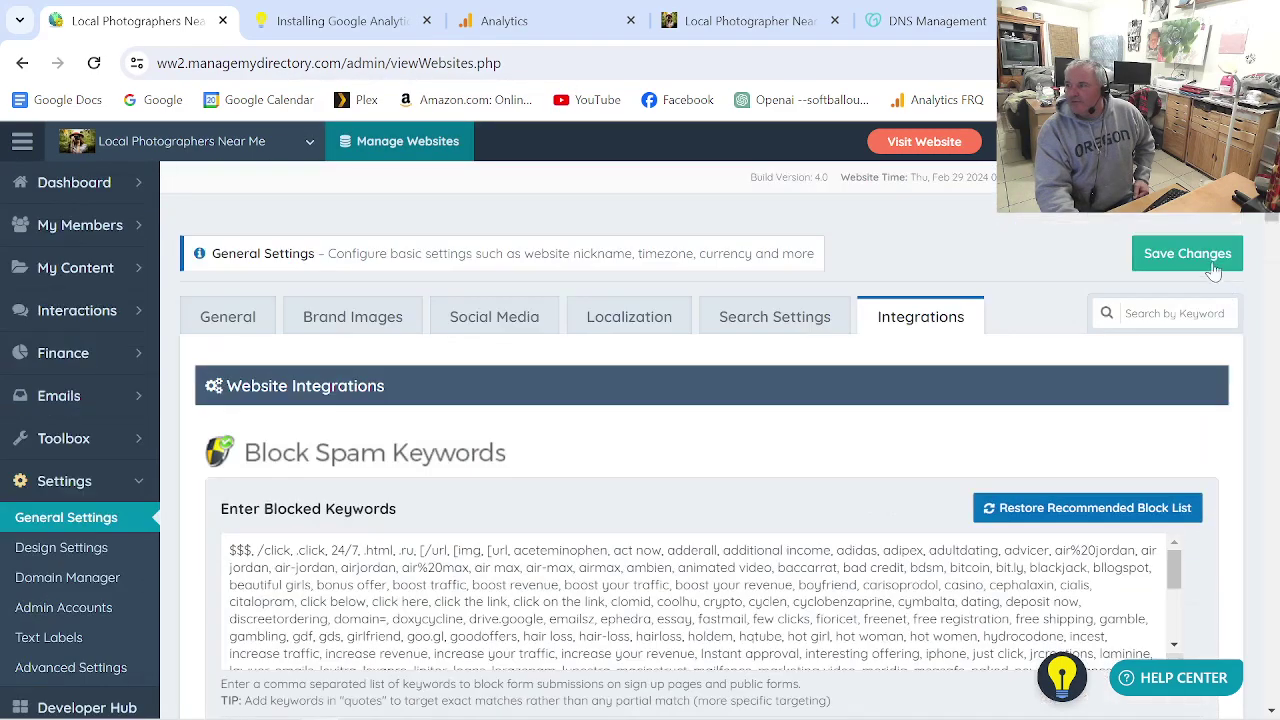
click(1175, 256)
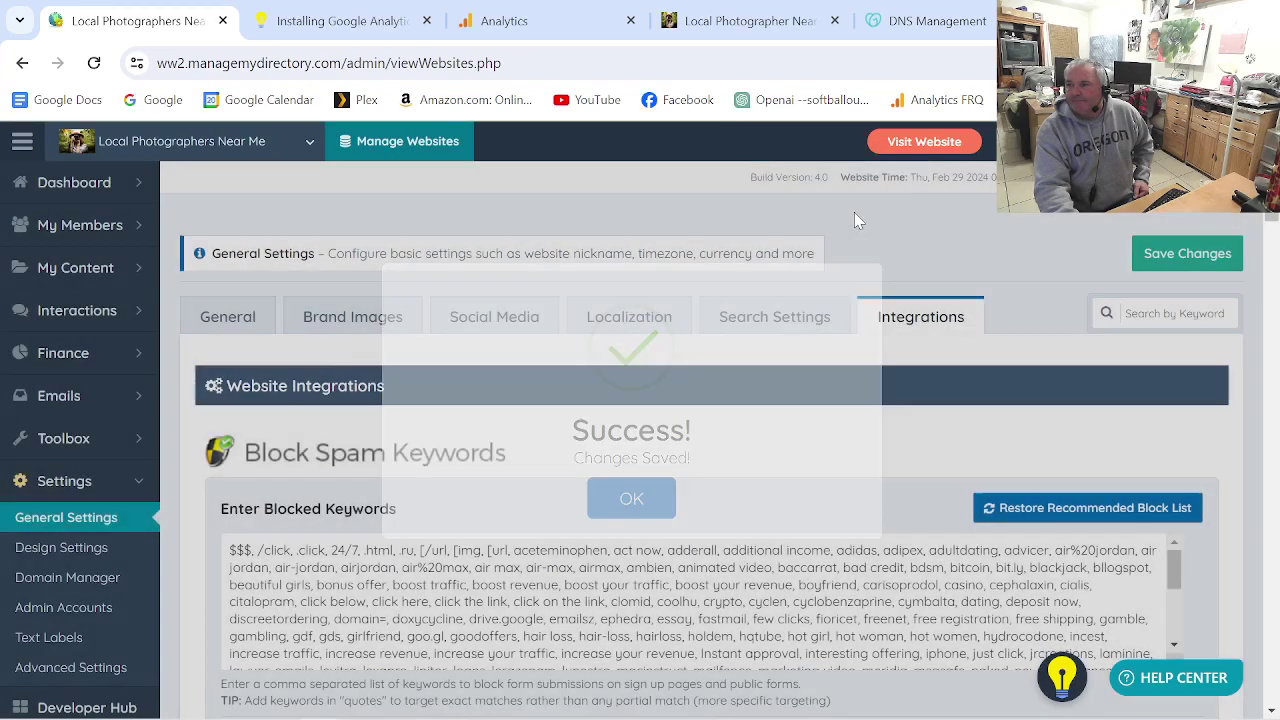
- Return to Google Analytics and close the satisfaction survey and the web stream details
scroll(854, 212, down, 3)
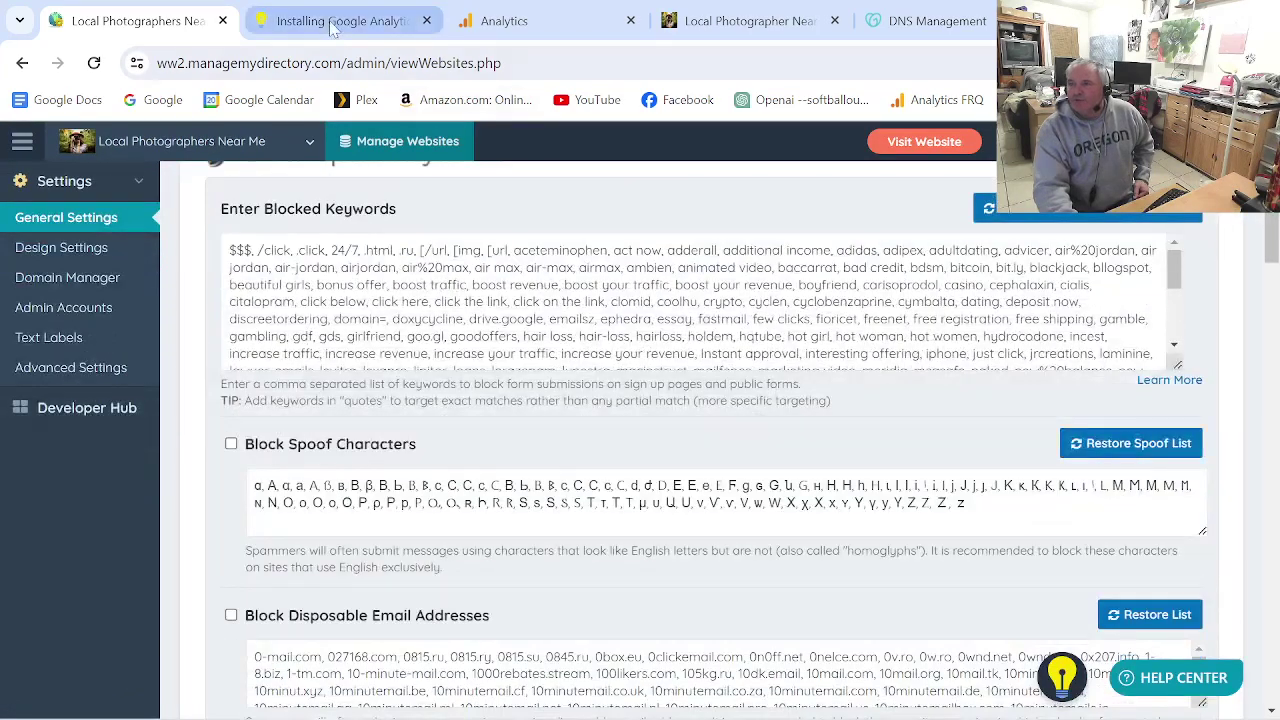
click(333, 28)
scroll(615, 514, down, 2)
scroll(618, 515, up, 6)
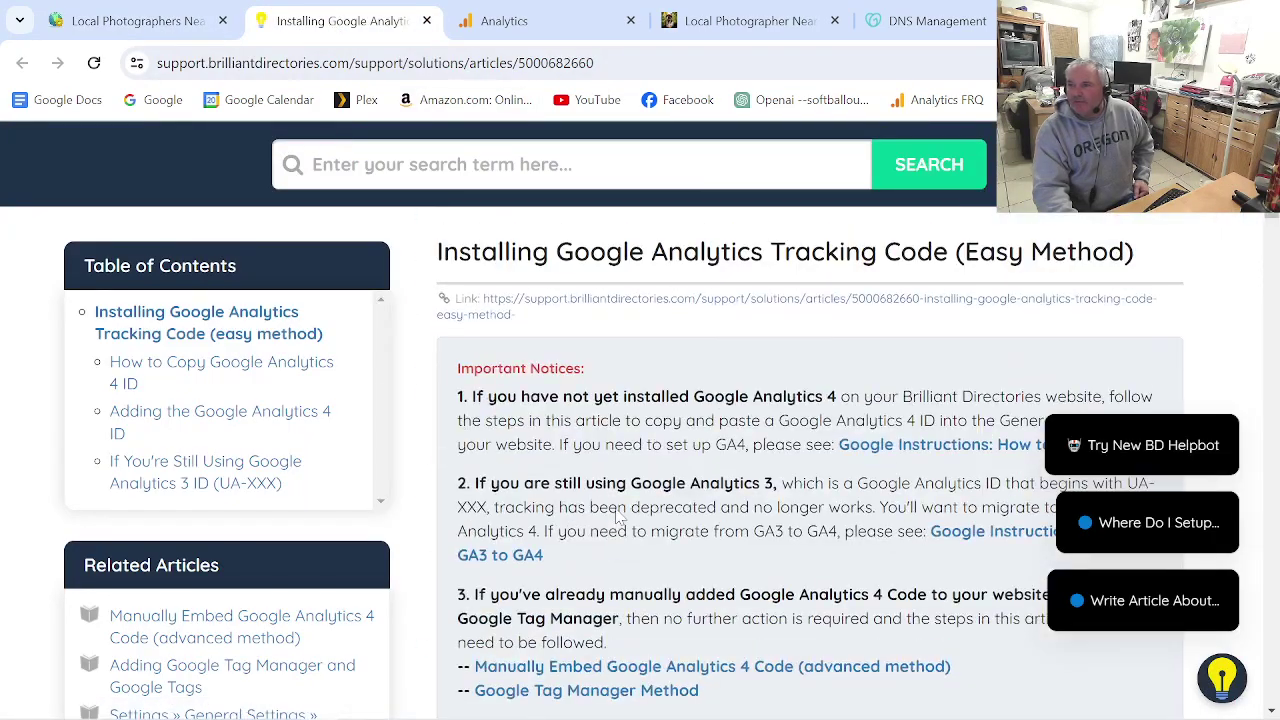
click(524, 38)
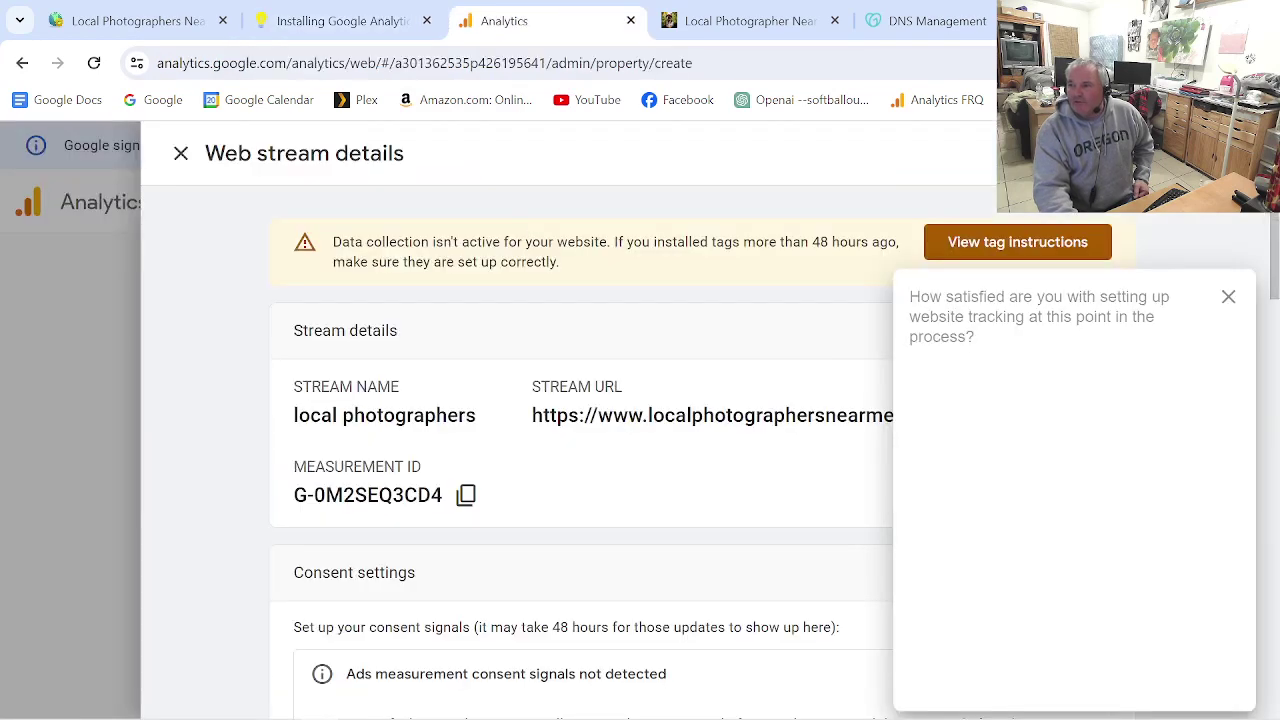
scroll(565, 435, down, 1)
scroll(565, 435, up, 1)
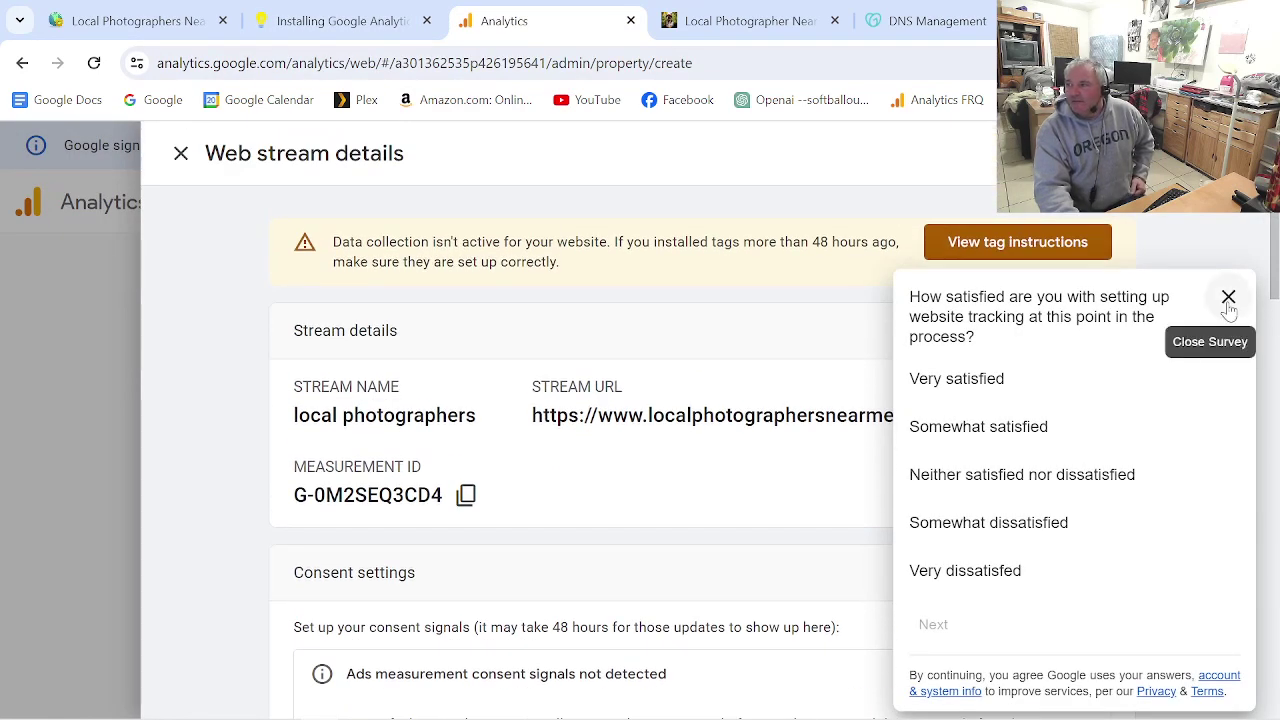
click(1228, 298)
click(181, 155)
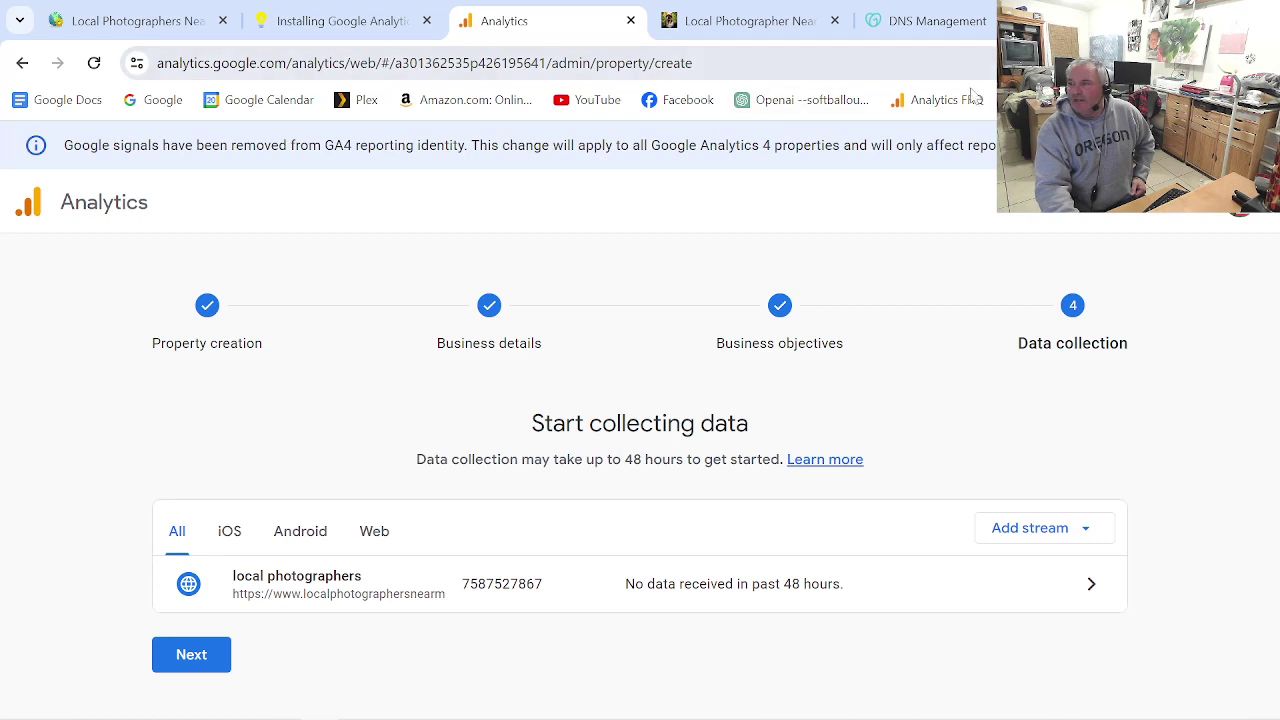
- Reopen Google Analytics from the saved bookmark, dismiss its notices and open the Free Roof Quote property in the Free roof quote account
click(920, 100)
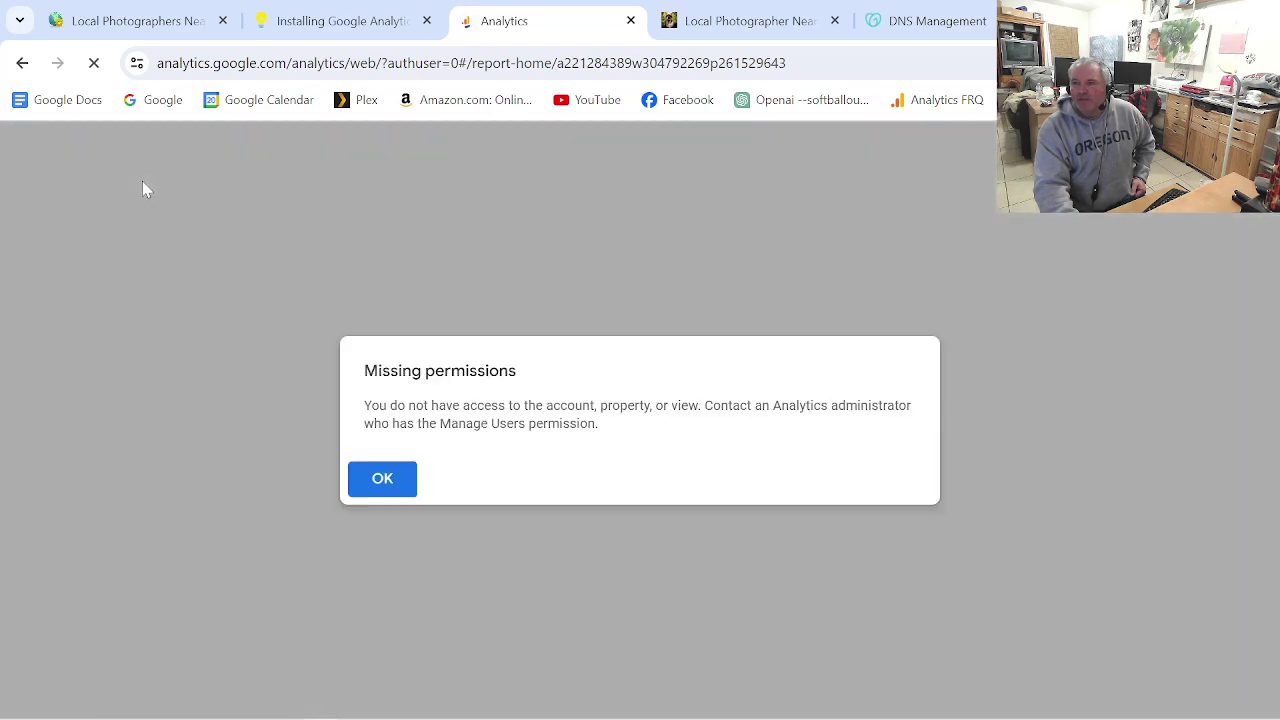
click(386, 485)
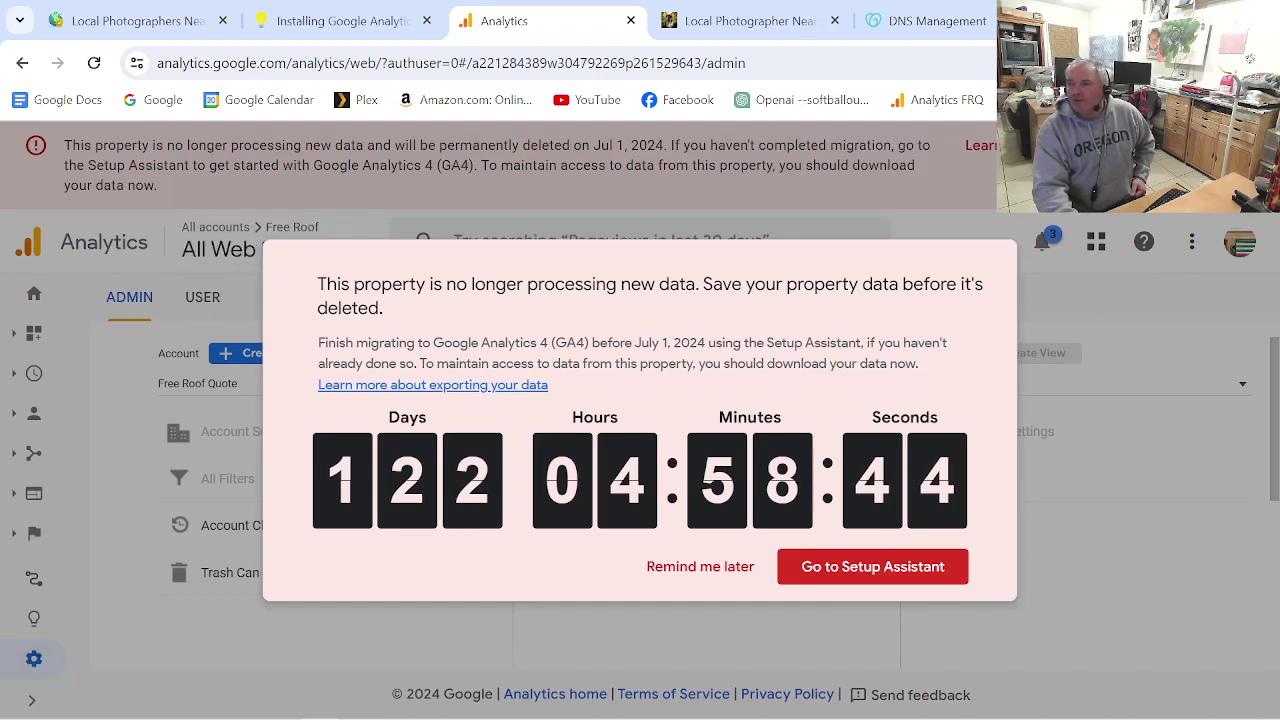
key(Escape)
click(244, 259)
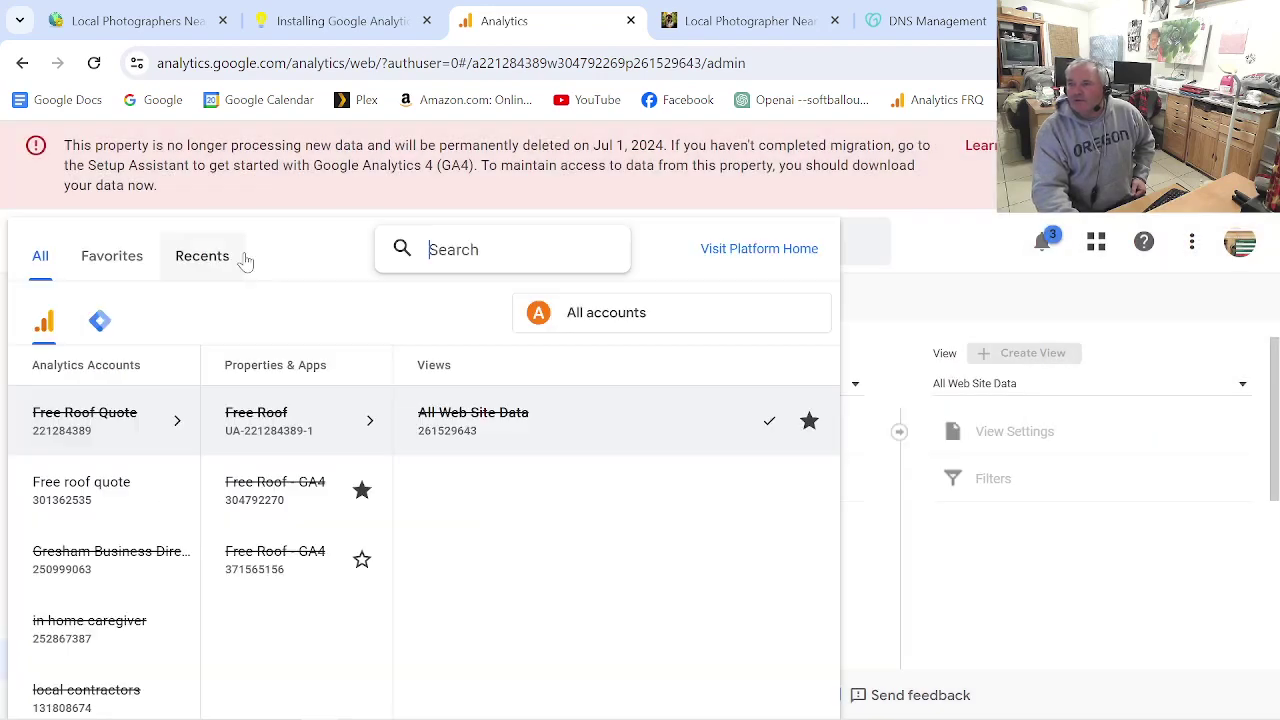
click(114, 491)
click(411, 431)
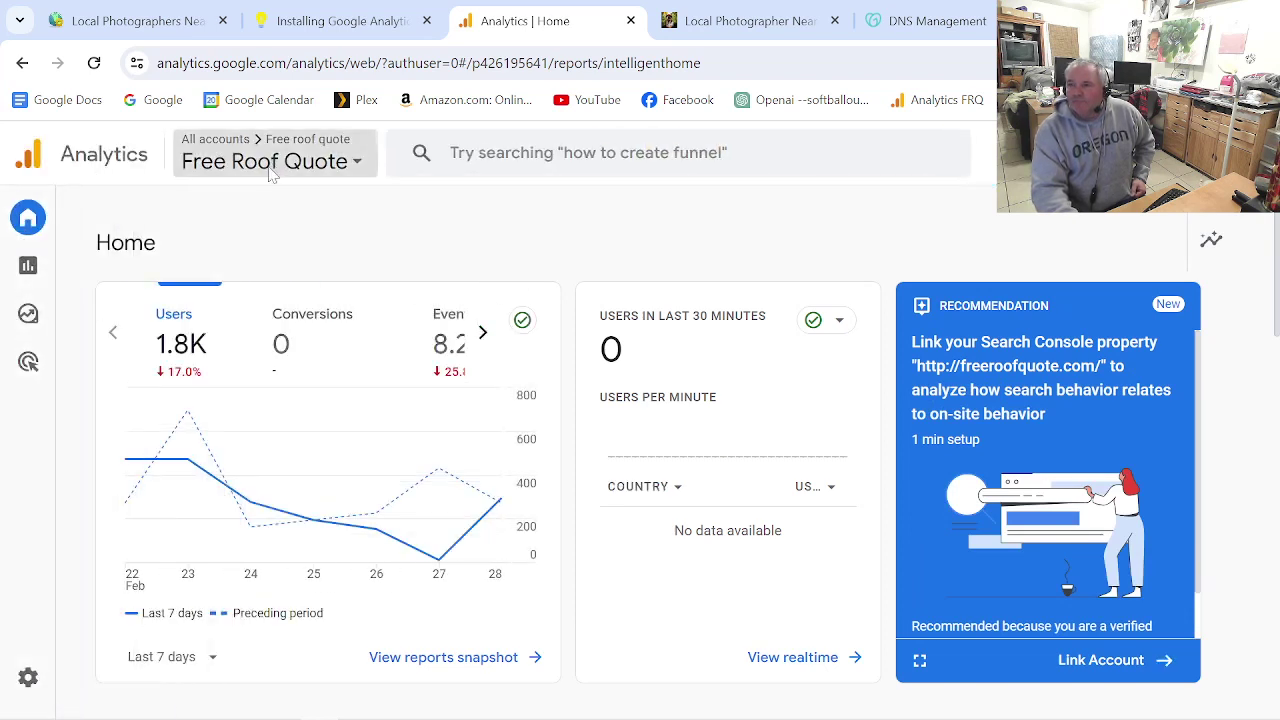
- Switch to the Local Photographers property, review its home page and close Google Analytics
click(215, 160)
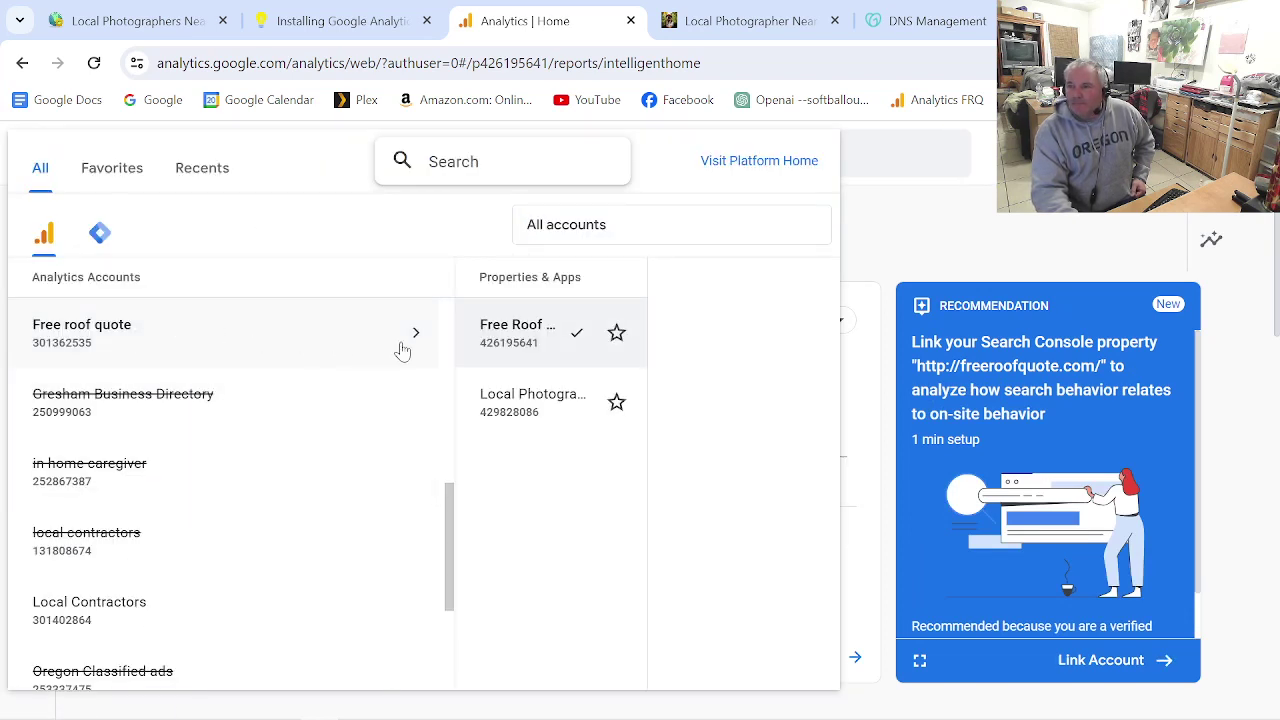
click(437, 406)
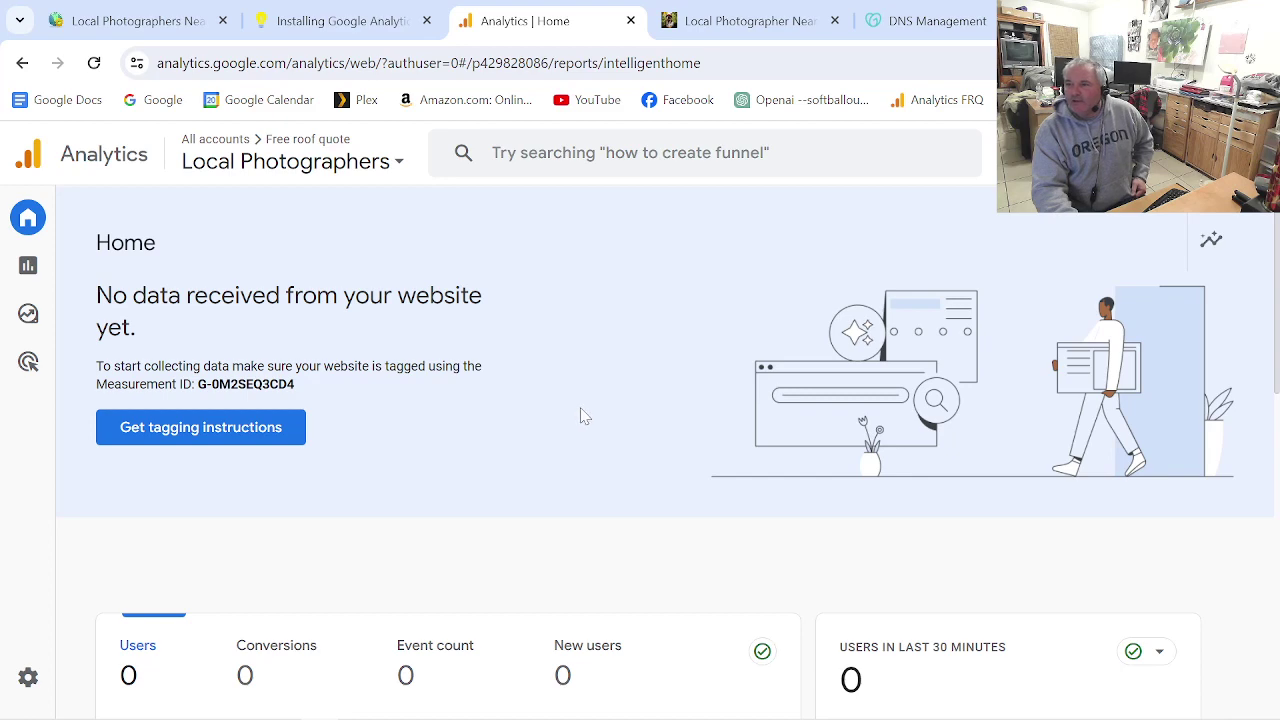
scroll(459, 402, down, 2)
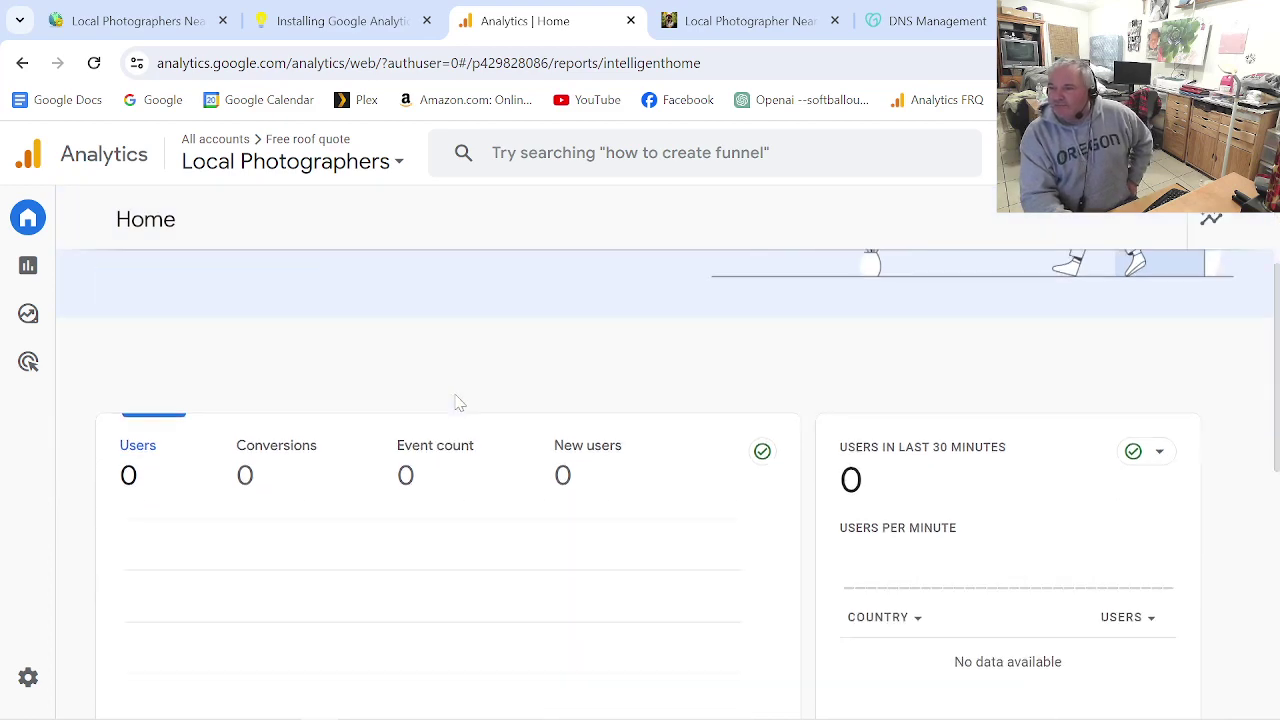
scroll(455, 405, down, 2)
scroll(455, 408, up, 4)
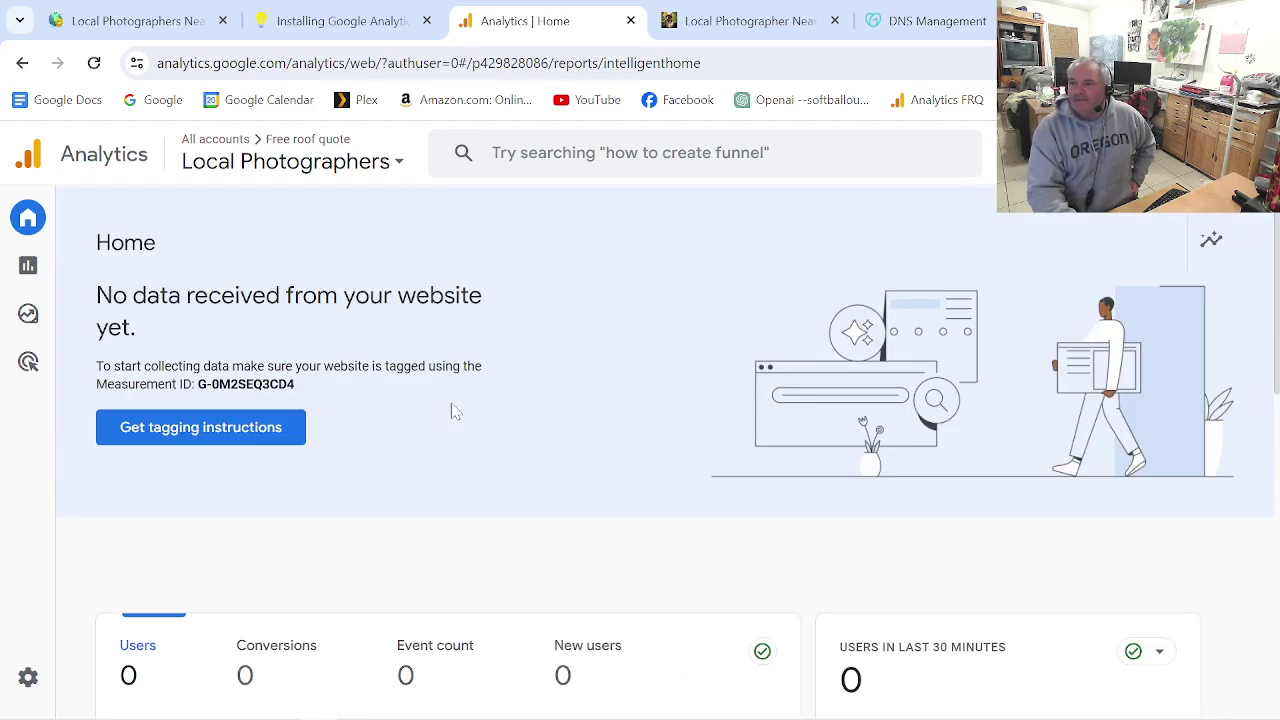
click(630, 20)
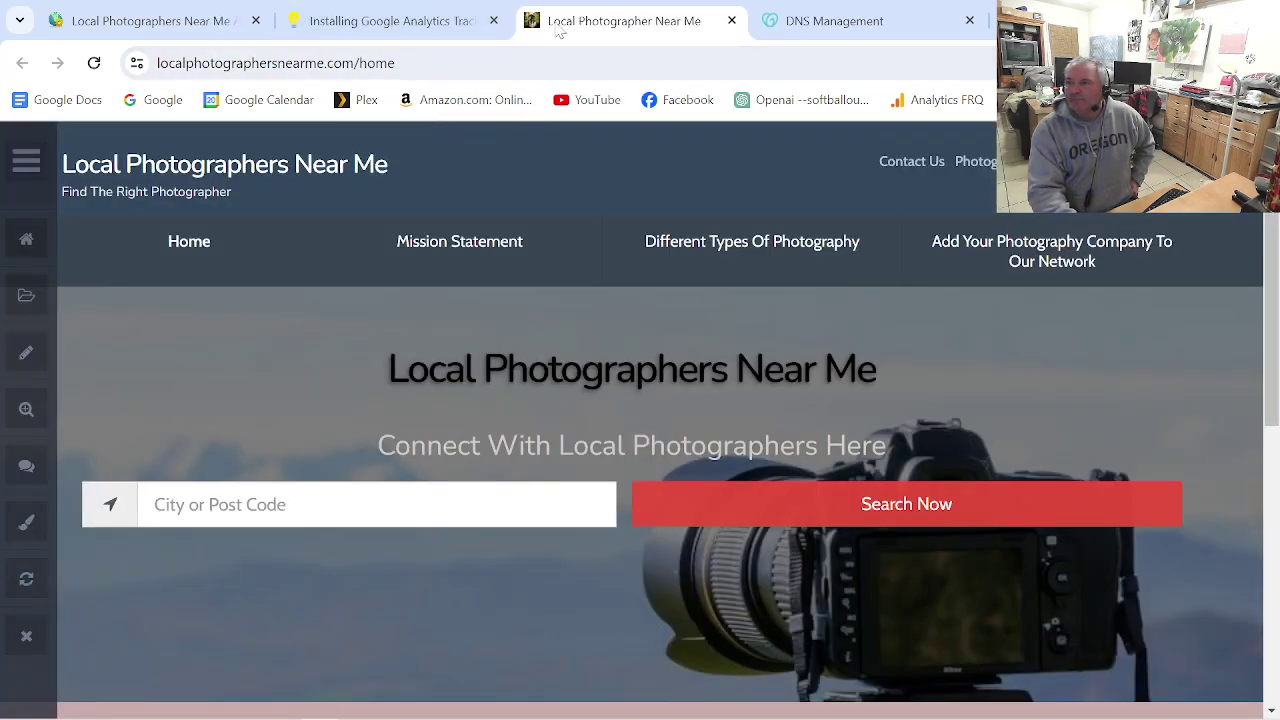
- Reload the Local Photographers Near Me home page and test its location search with Portland, OR
mouse_move(457, 27)
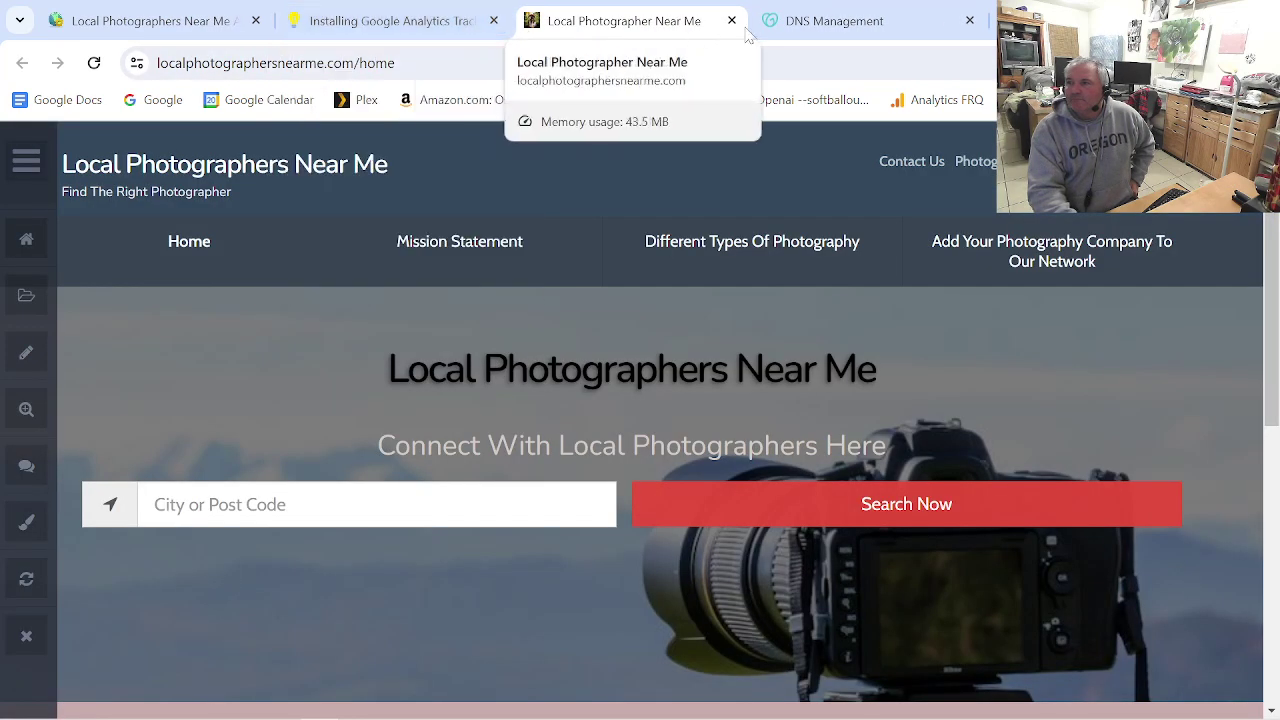
click(96, 63)
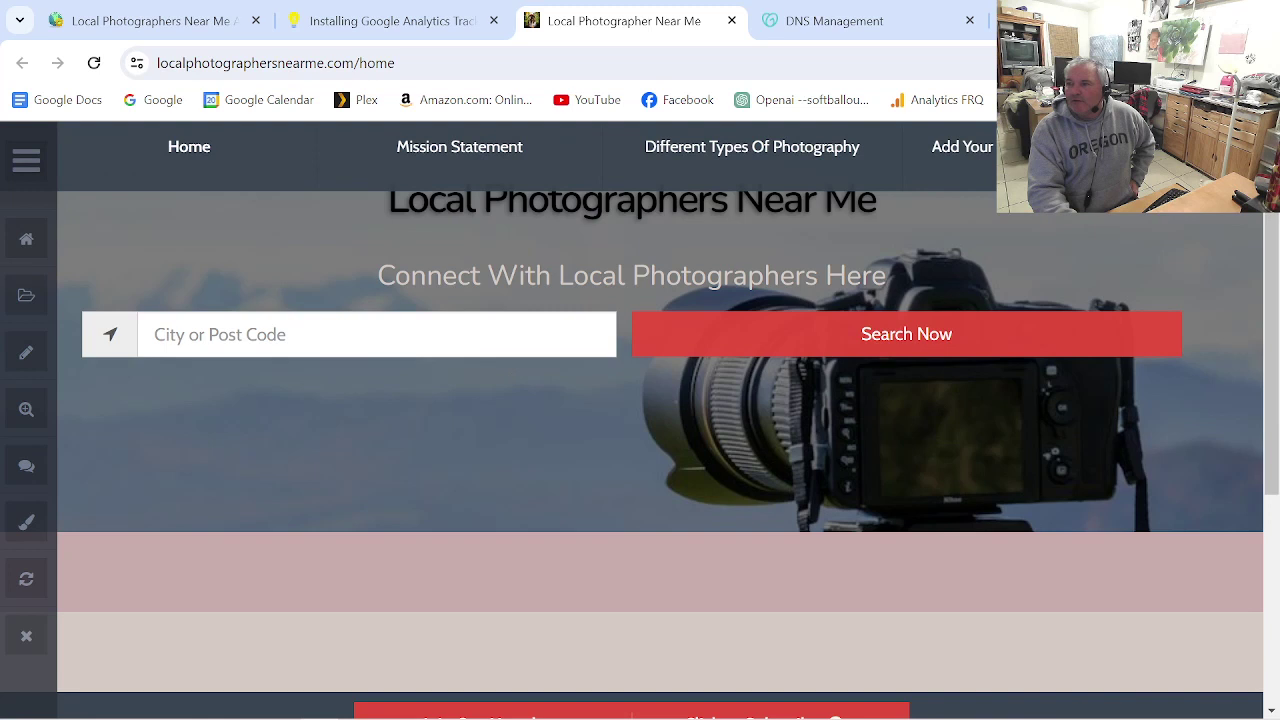
click(300, 334)
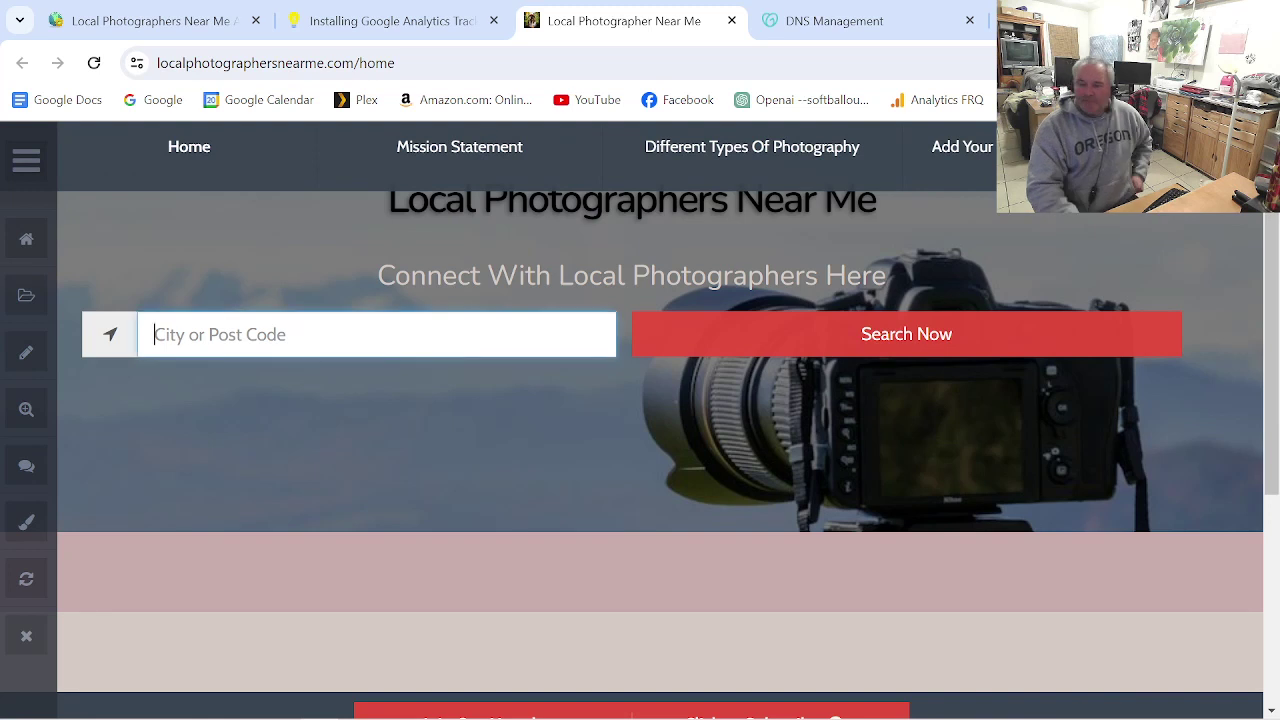
text(portl)
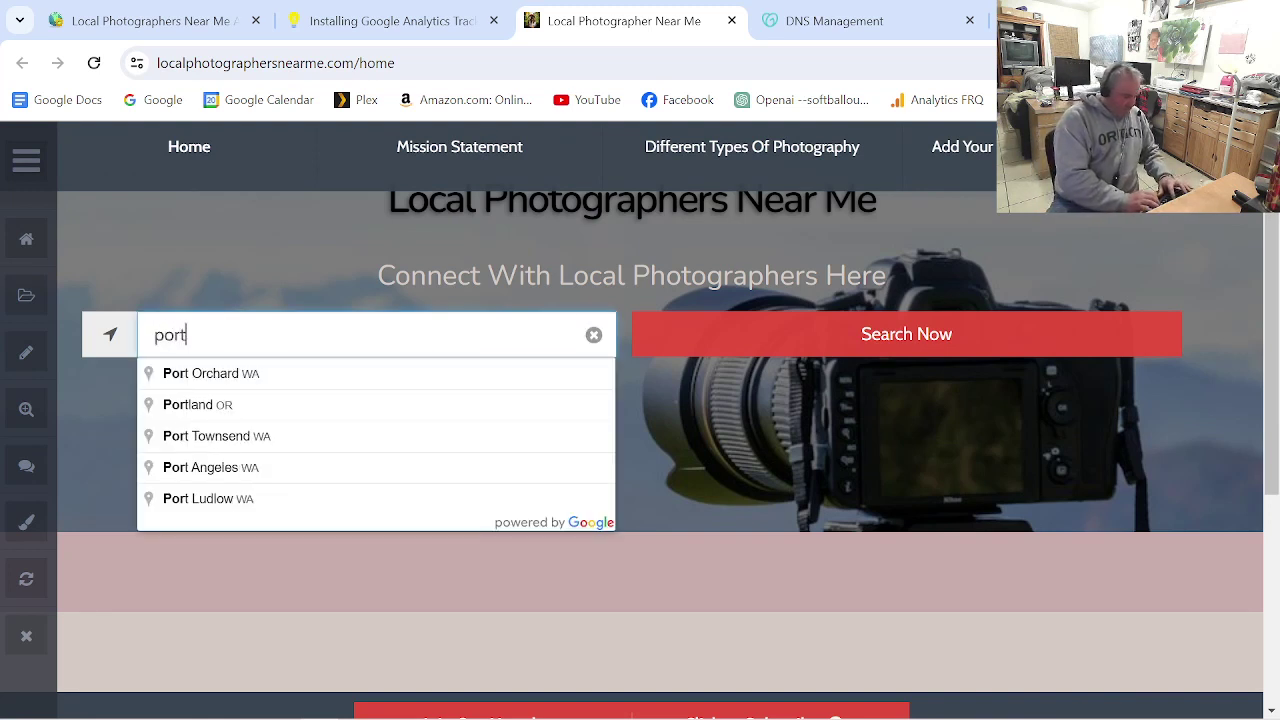
click(470, 383)
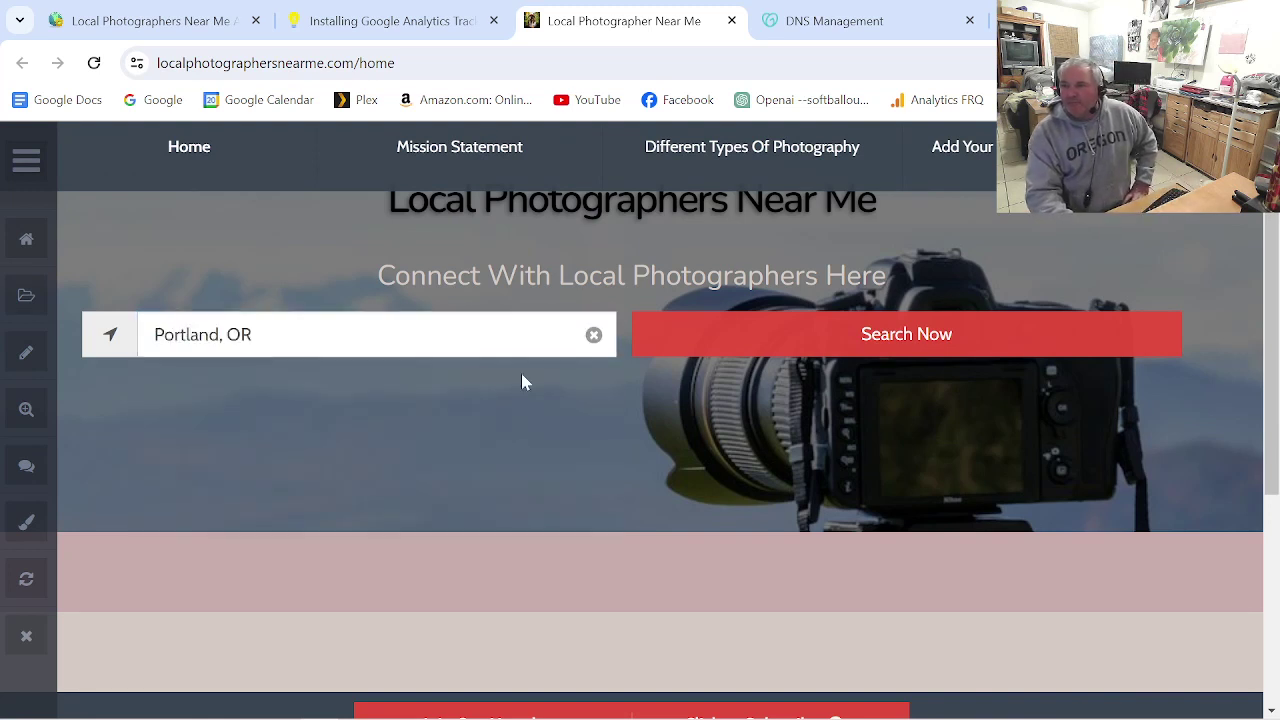
click(719, 343)
scroll(585, 563, down, 2)
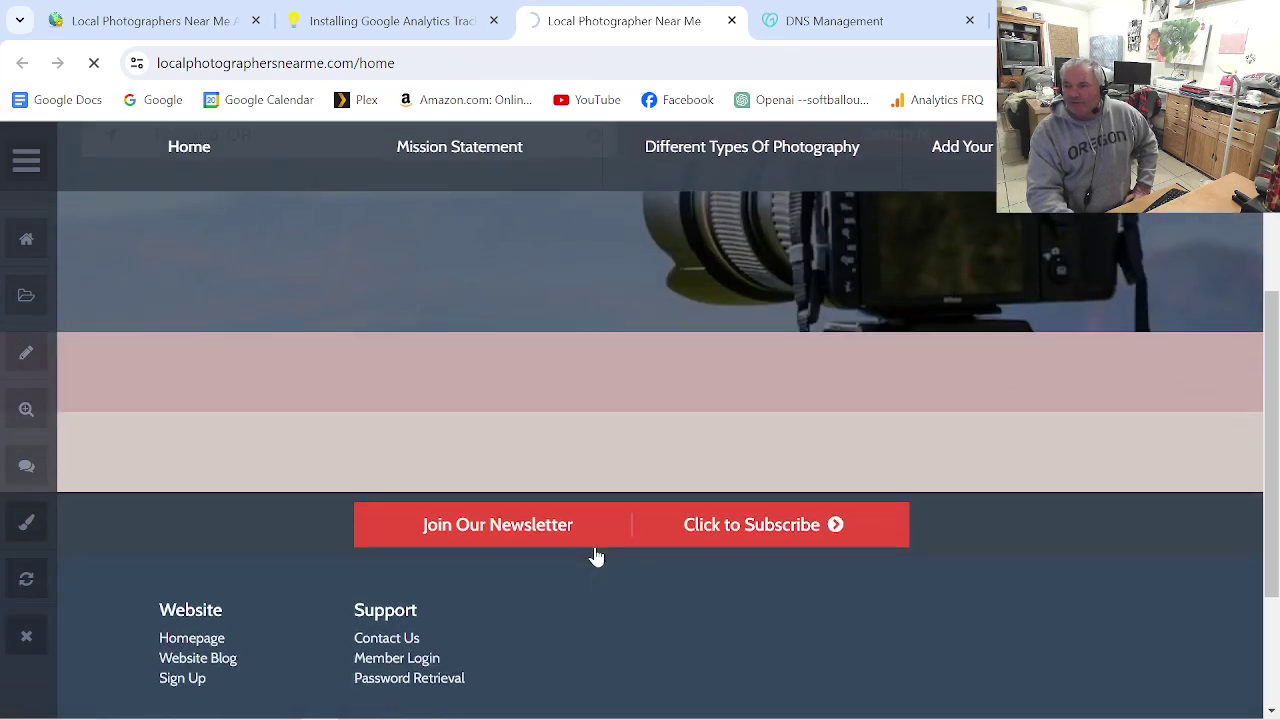